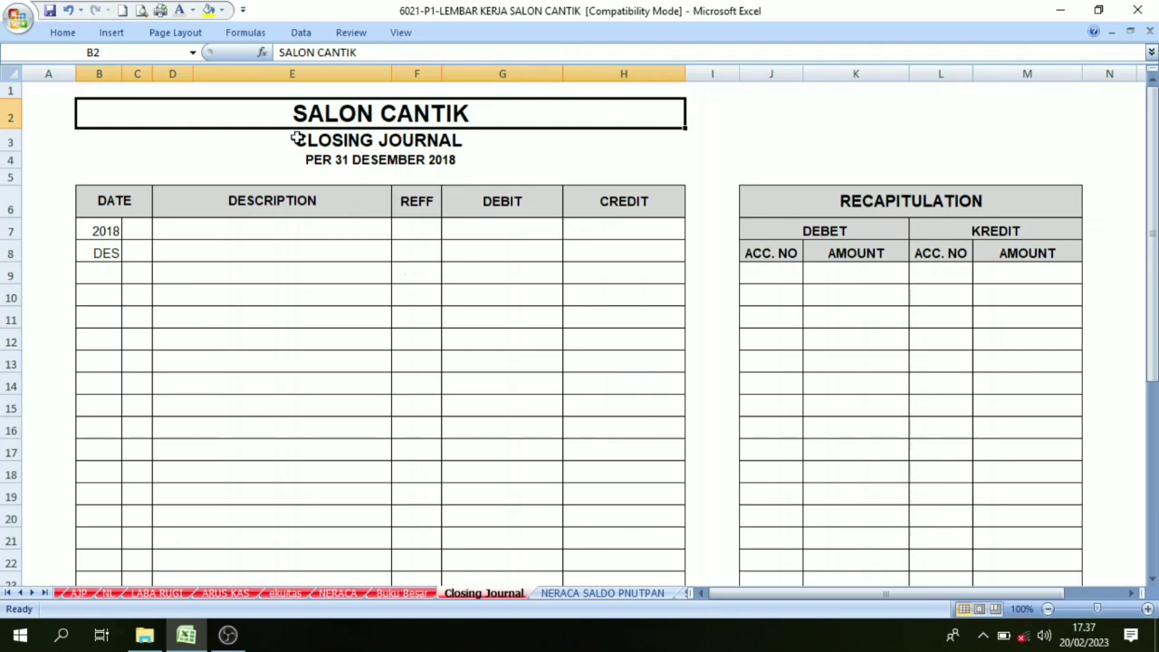
Review the headings of the Closing Journal sheet and the blank post-closing trial balance on the NERACA SALDO PNUTPAN sheet
{"action": "left_click", "coordinate": [356, 143]}
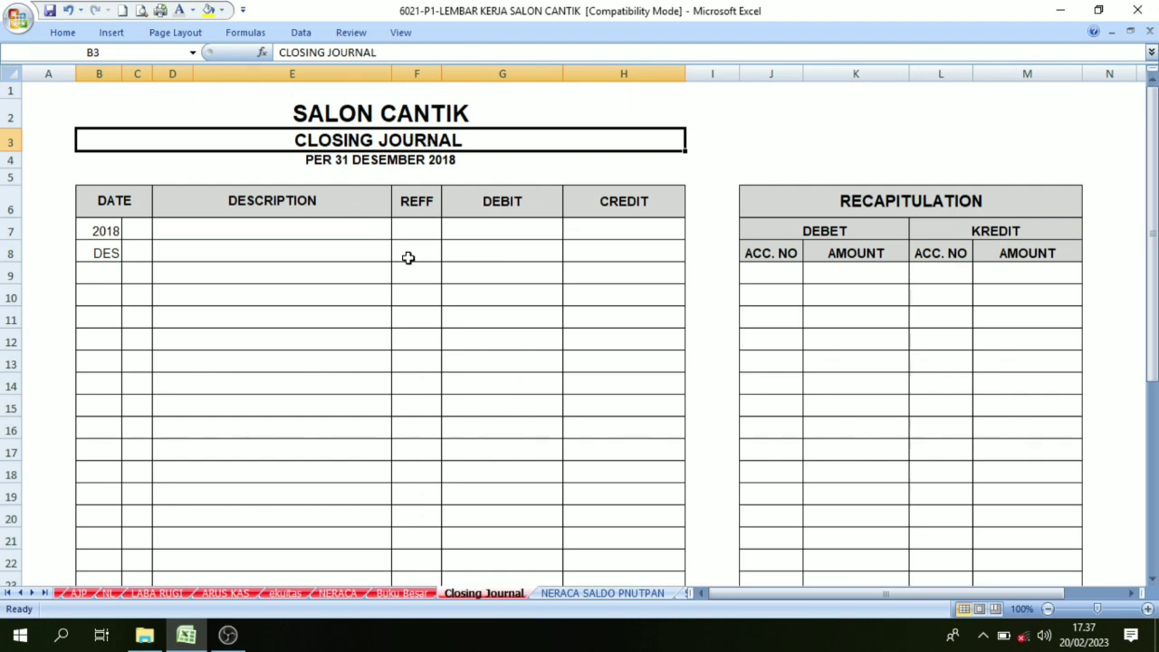
{"action": "left_click", "coordinate": [608, 594]}
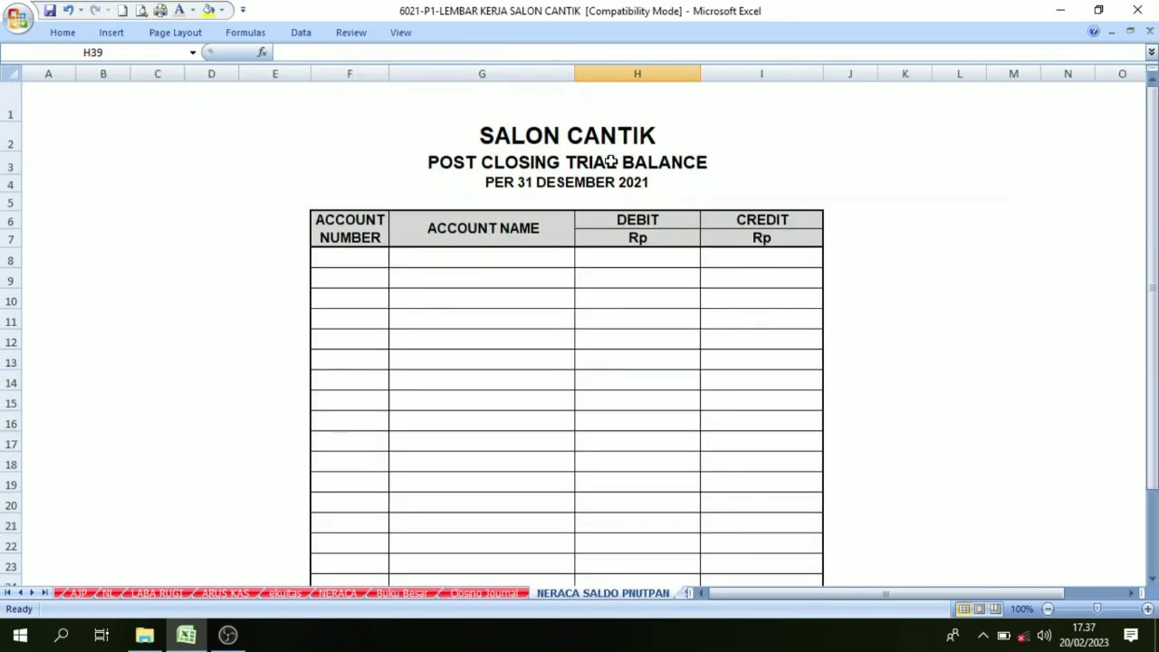
{"action": "left_click", "coordinate": [506, 594]}
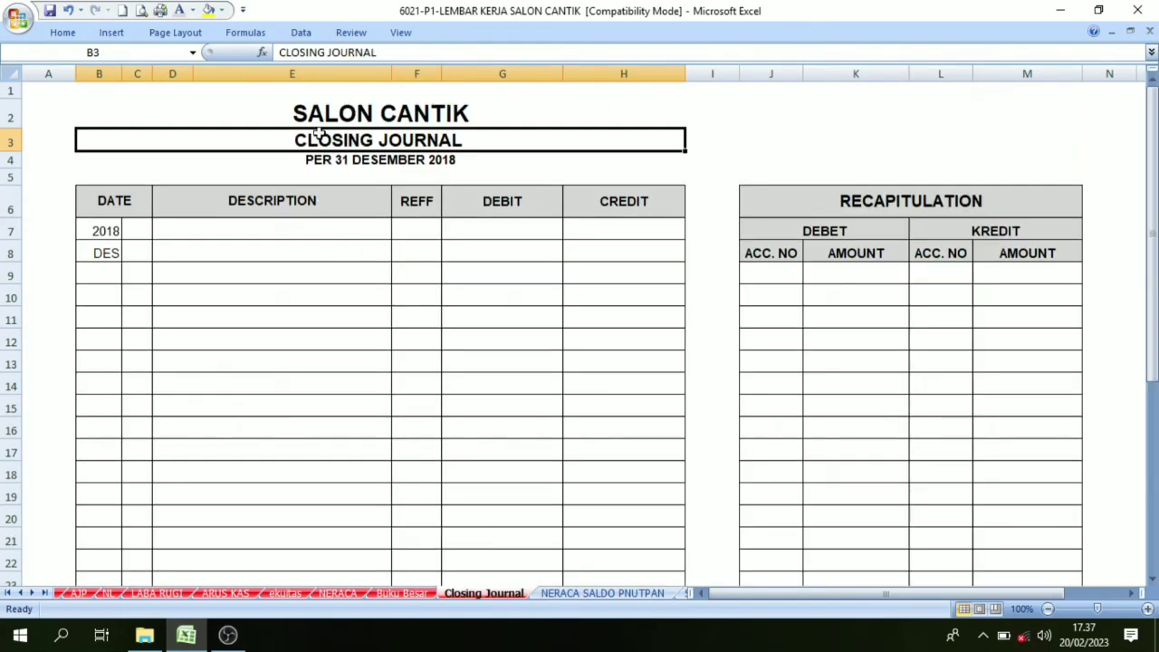
{"action": "left_click", "coordinate": [383, 160]}
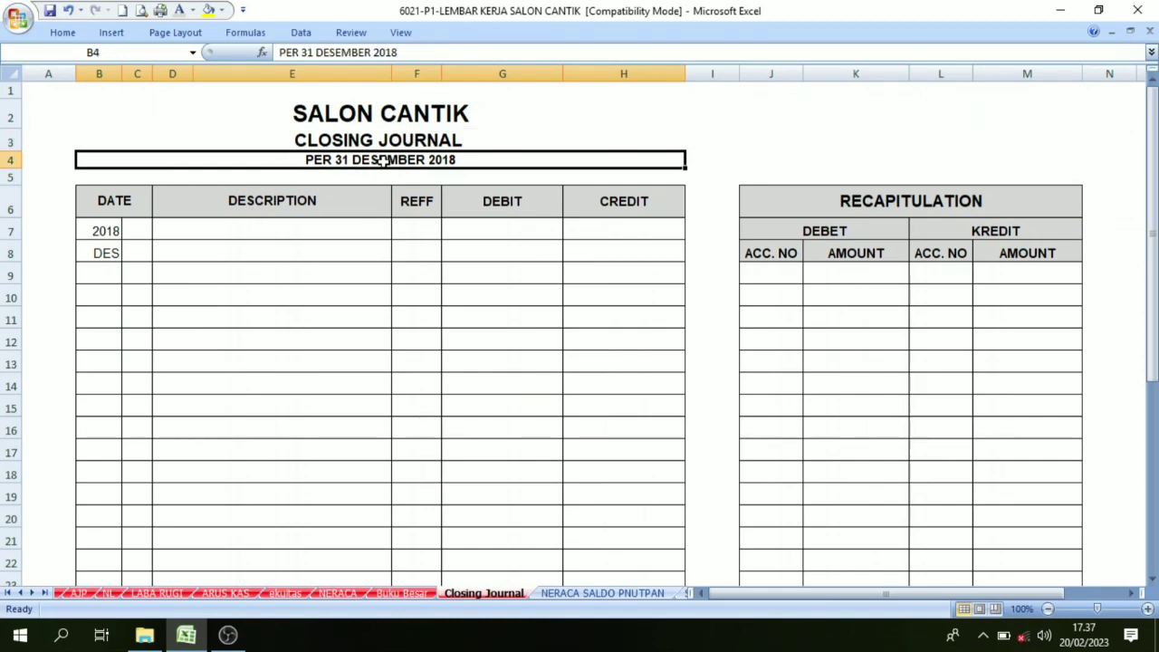
{"action": "left_click", "coordinate": [382, 135]}
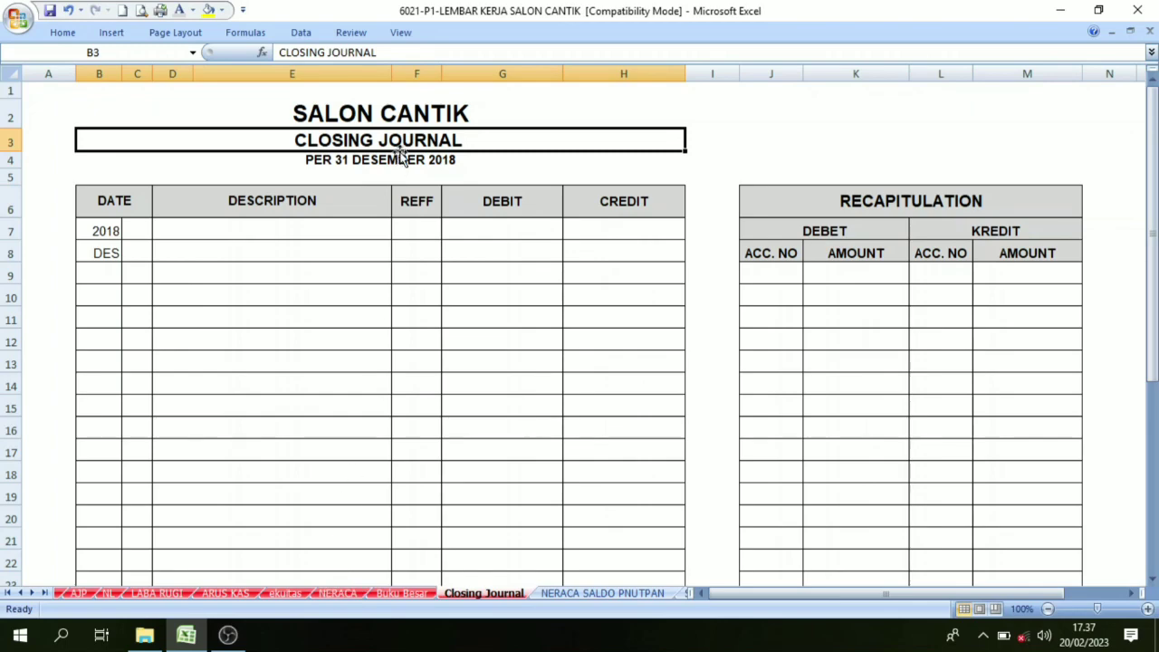
On the NL sheet, examine the NERACA LAJUR title and the LABA / RUGI columns down to the totals
{"action": "left_click", "coordinate": [107, 593]}
{"action": "scroll", "coordinate": [970, 290], "scroll_direction": "up", "scroll_amount": 3}
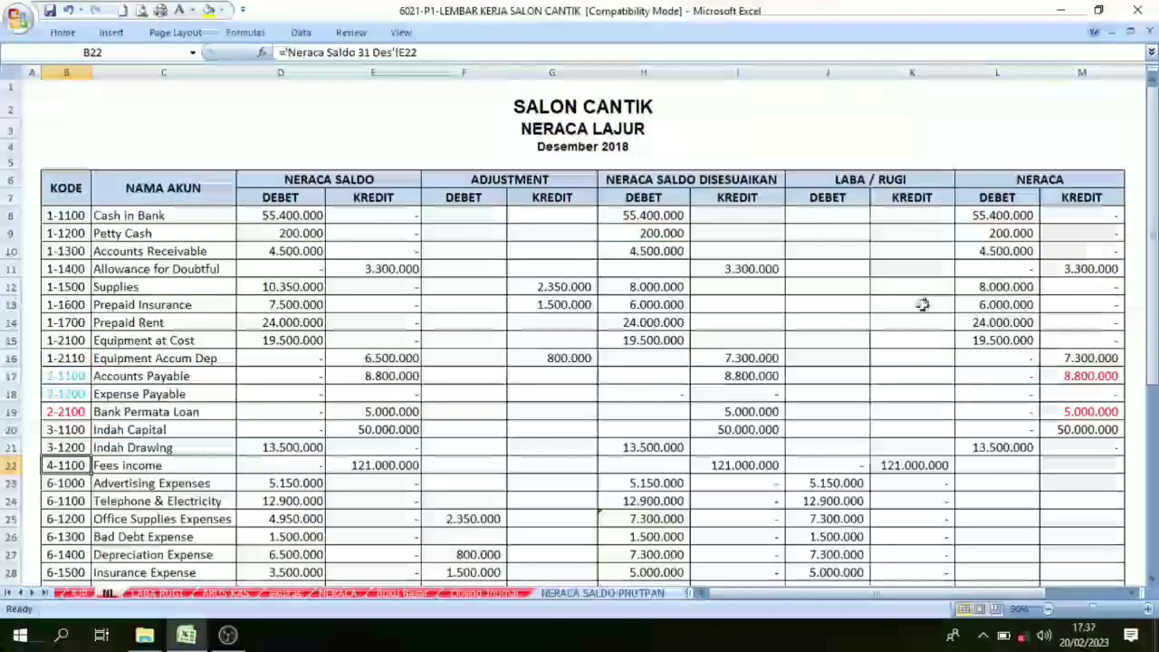
{"action": "left_click", "coordinate": [570, 132]}
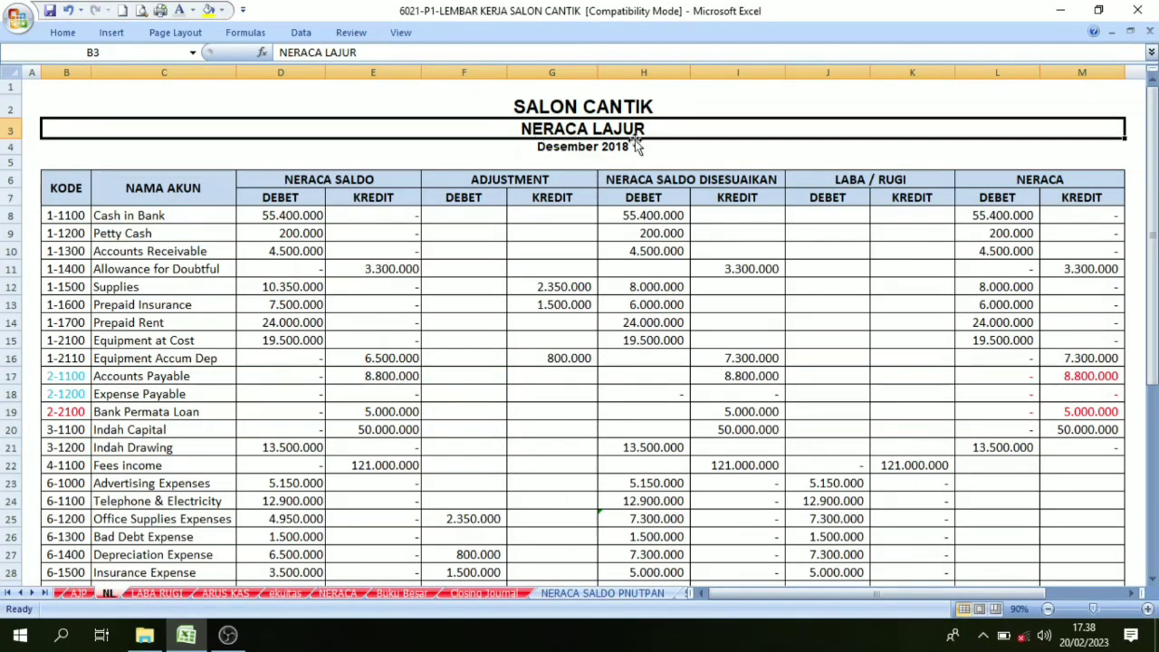
{"action": "left_click", "coordinate": [884, 184]}
{"action": "scroll", "coordinate": [878, 224], "scroll_direction": "down", "scroll_amount": 2}
{"action": "scroll", "coordinate": [875, 226], "scroll_direction": "up", "scroll_amount": 2}
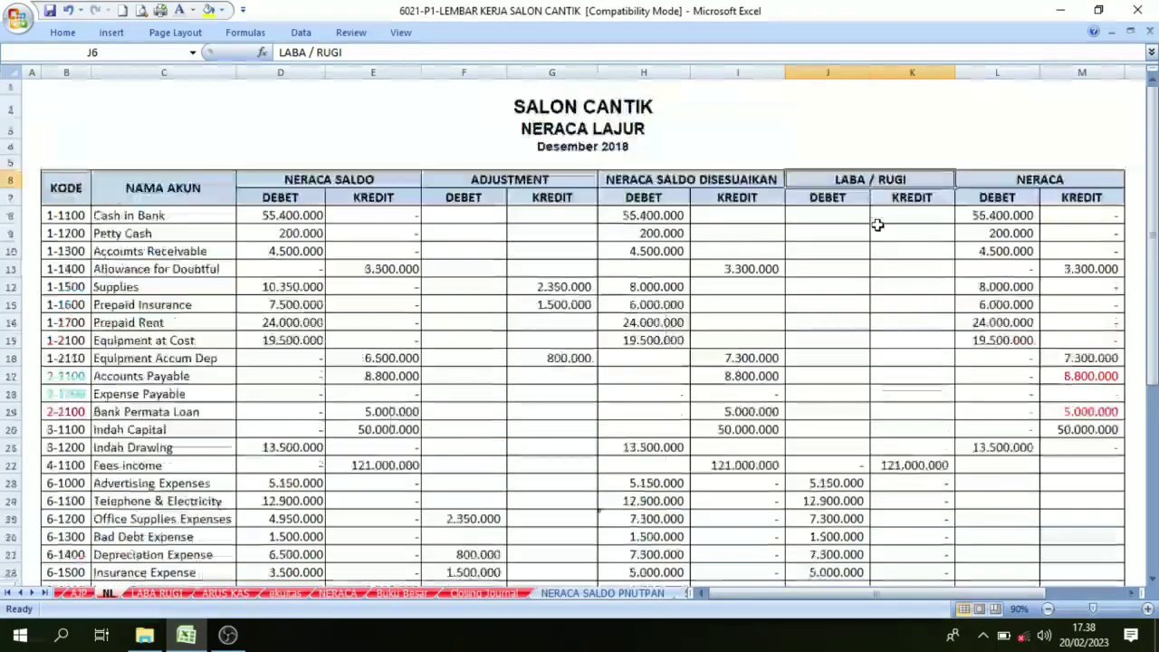
{"action": "scroll", "coordinate": [852, 218], "scroll_direction": "down", "scroll_amount": 3}
{"action": "scroll", "coordinate": [853, 231], "scroll_direction": "down", "scroll_amount": 1}
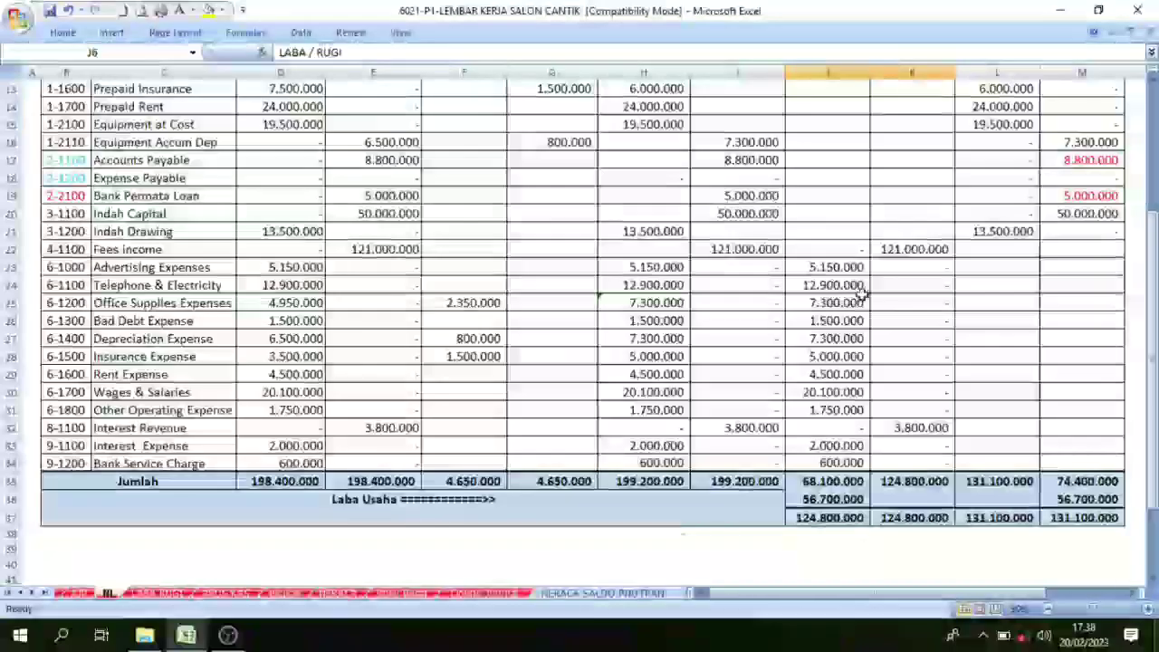
Colour the LABA / RUGI amounts in J22:K34 red, from Fees income to Bank Service Charge
{"action": "left_click", "coordinate": [834, 250]}
{"action": "left_click_drag", "start_coordinate": [833, 250], "coordinate": [905, 459]}
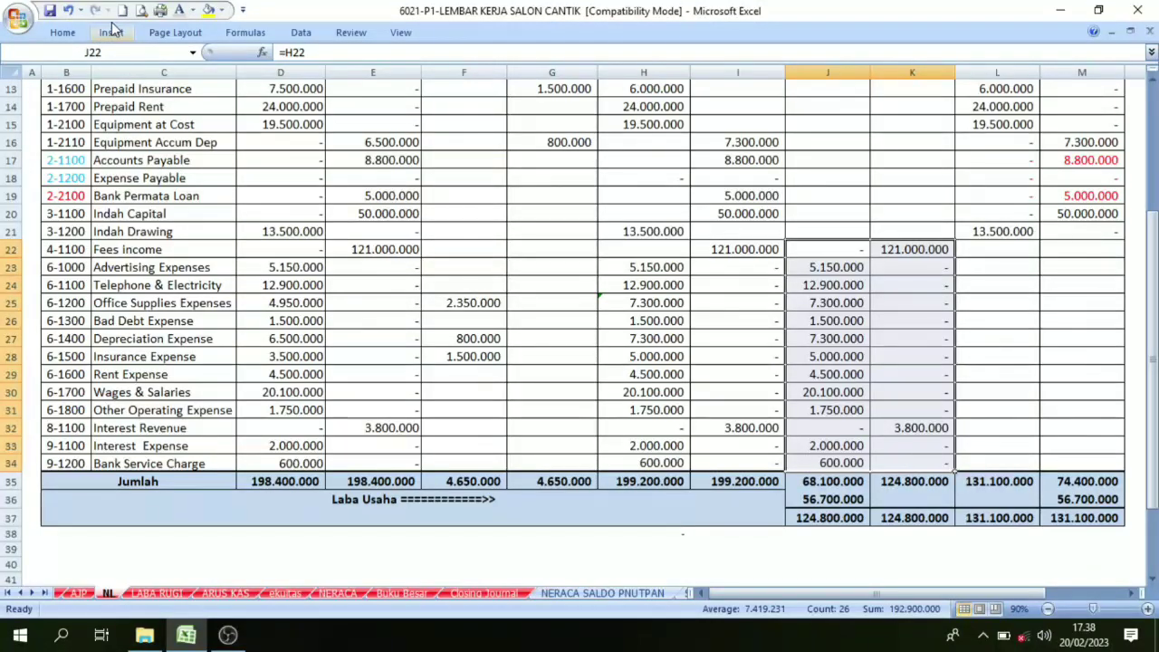
{"action": "left_click", "coordinate": [193, 11]}
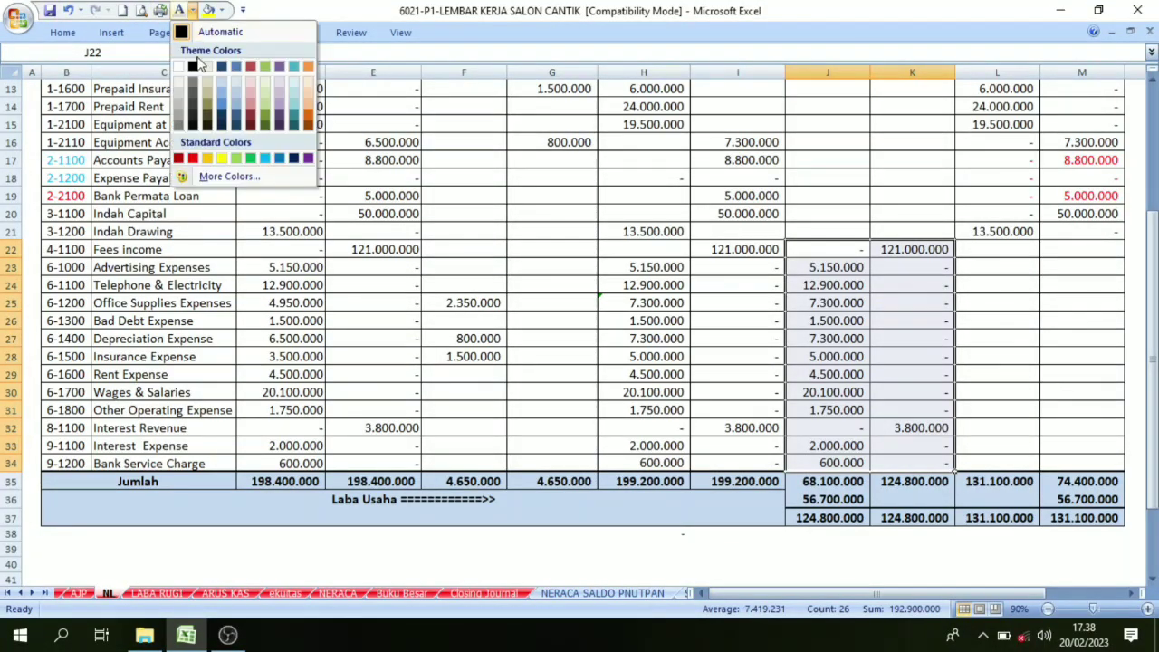
{"action": "left_click", "coordinate": [193, 158]}
{"action": "left_click", "coordinate": [970, 345]}
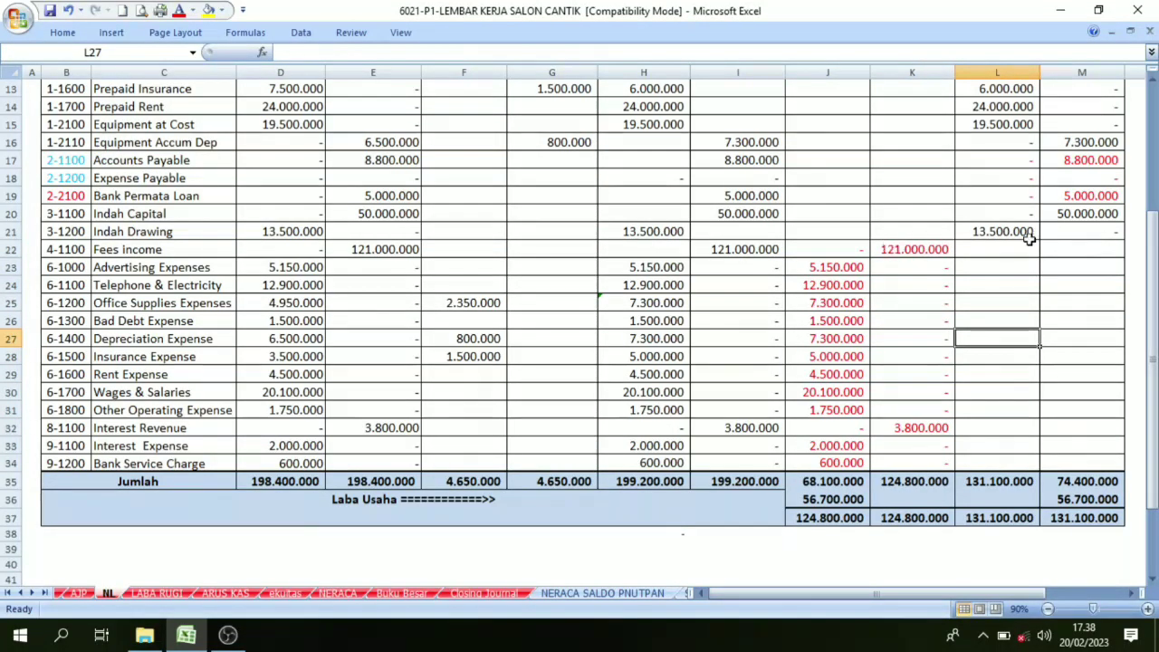
Reset the font colour of the NERACA credit amounts in M16:M20 to Automatic
{"action": "left_click_drag", "start_coordinate": [1067, 143], "coordinate": [1076, 214]}
{"action": "right_click", "coordinate": [1080, 188]}
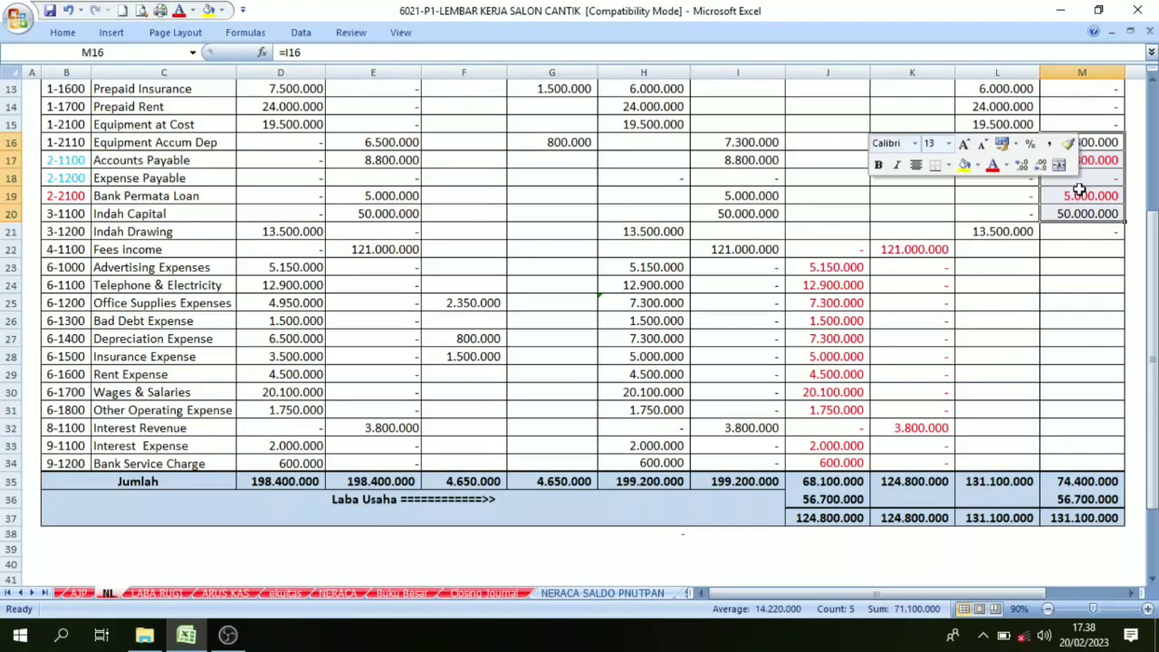
{"action": "left_click", "coordinate": [1004, 165]}
{"action": "left_click", "coordinate": [1000, 189]}
{"action": "left_click", "coordinate": [854, 354]}
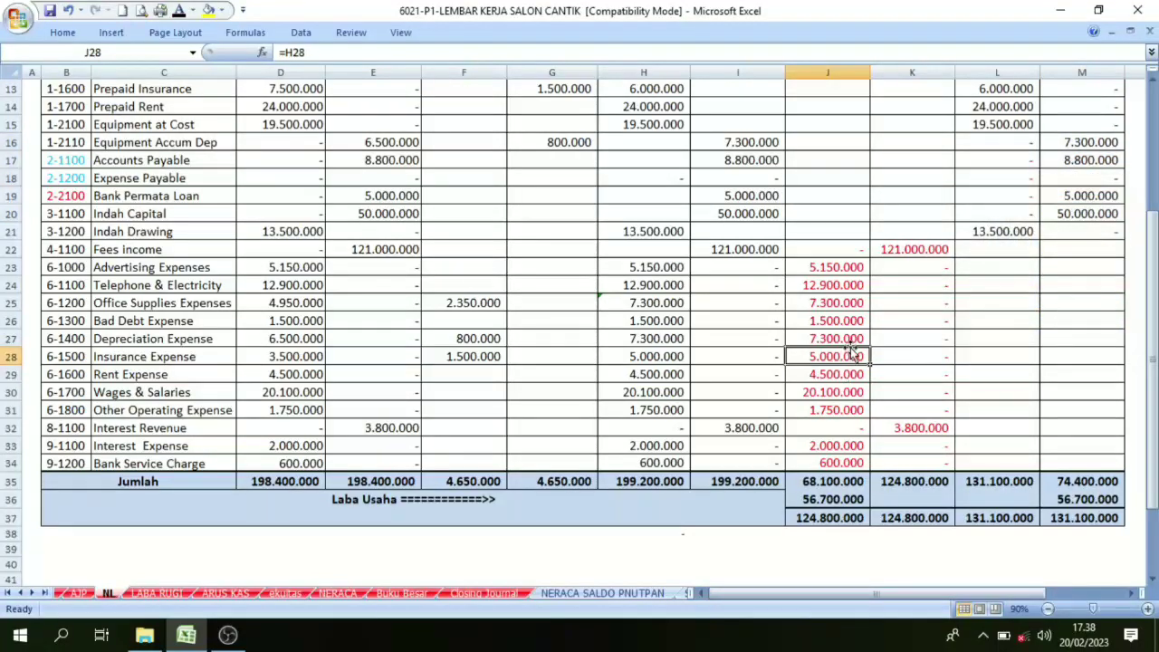
Examine the LABA / RUGI debit and credit amounts in rows 22 to 34 against their column headings
{"action": "left_click_drag", "start_coordinate": [828, 253], "coordinate": [883, 457]}
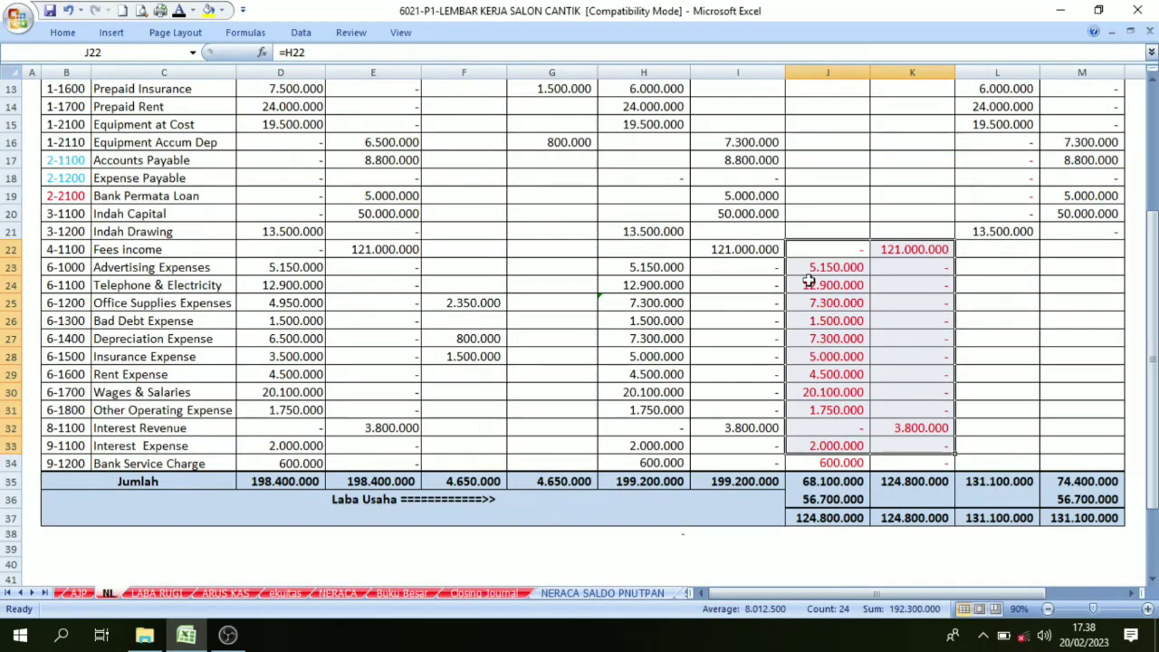
{"action": "scroll", "coordinate": [831, 249], "scroll_direction": "up", "scroll_amount": 4}
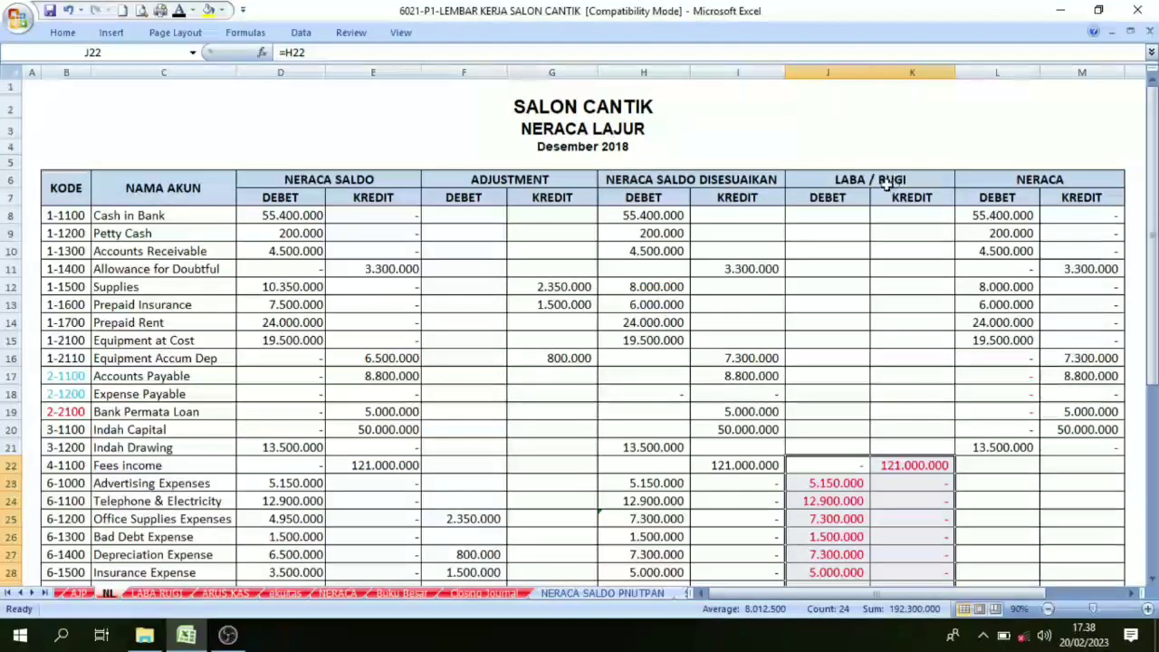
{"action": "scroll", "coordinate": [865, 185], "scroll_direction": "down", "scroll_amount": 5}
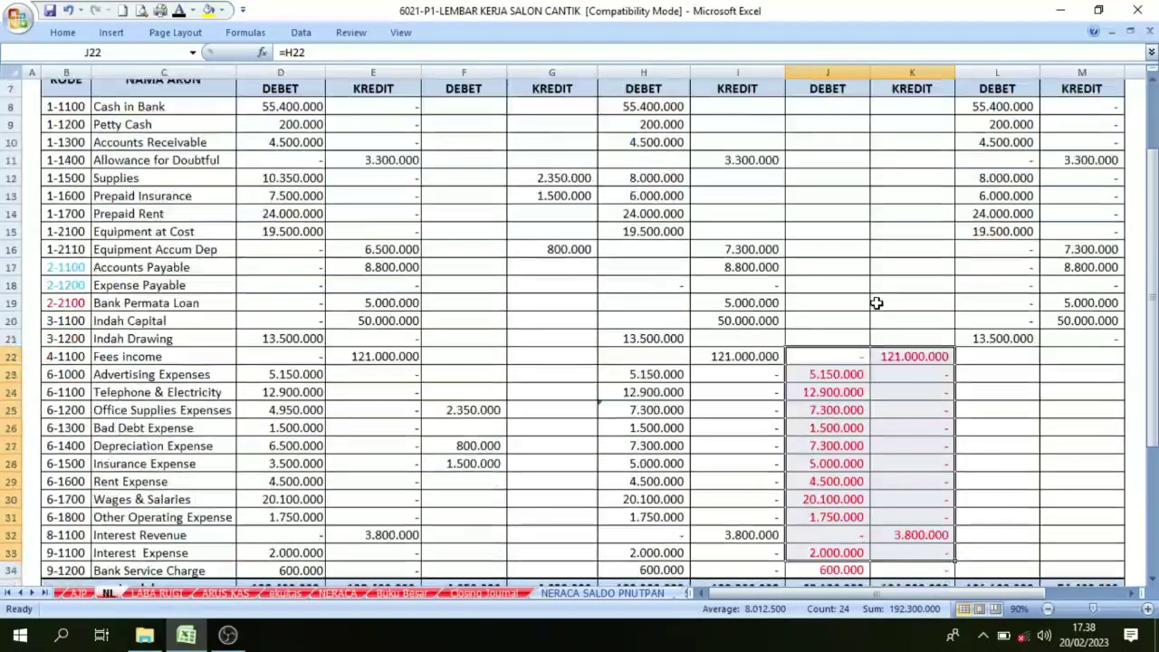
{"action": "left_click_drag", "start_coordinate": [912, 194], "coordinate": [915, 373]}
{"action": "left_click_drag", "start_coordinate": [835, 211], "coordinate": [834, 408]}
{"action": "left_click_drag", "start_coordinate": [912, 193], "coordinate": [909, 401]}
{"action": "scroll", "coordinate": [875, 227], "scroll_direction": "up", "scroll_amount": 5}
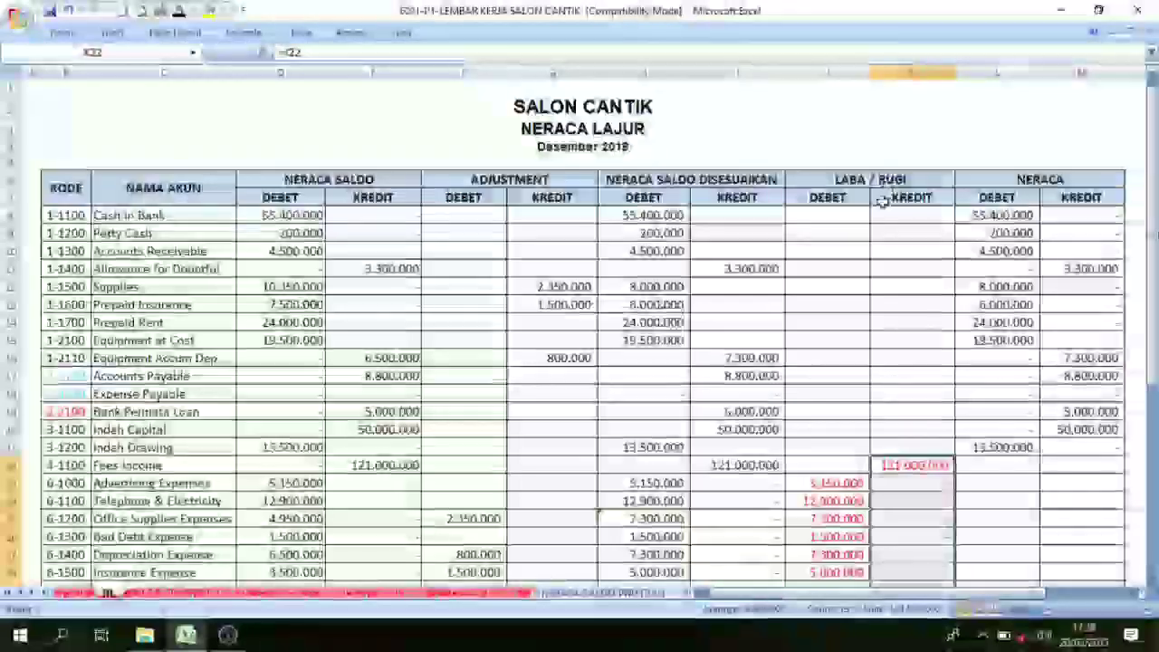
{"action": "scroll", "coordinate": [875, 320], "scroll_direction": "down", "scroll_amount": 5}
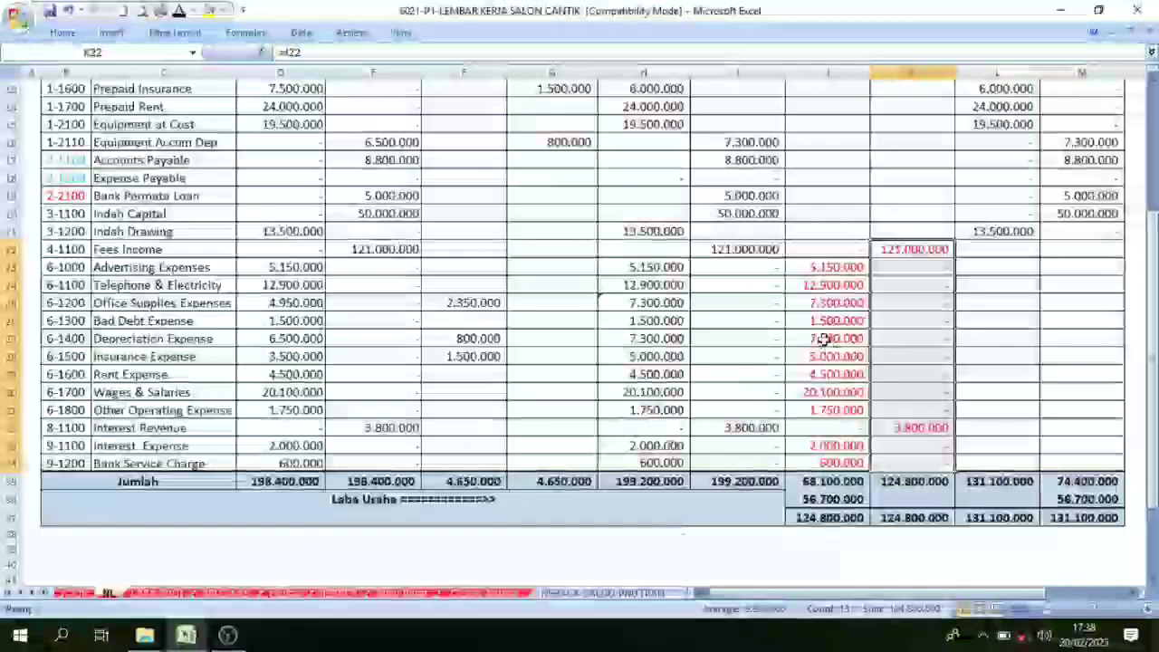
{"action": "left_click_drag", "start_coordinate": [824, 249], "coordinate": [817, 462]}
{"action": "scroll", "coordinate": [826, 269], "scroll_direction": "up", "scroll_amount": 4}
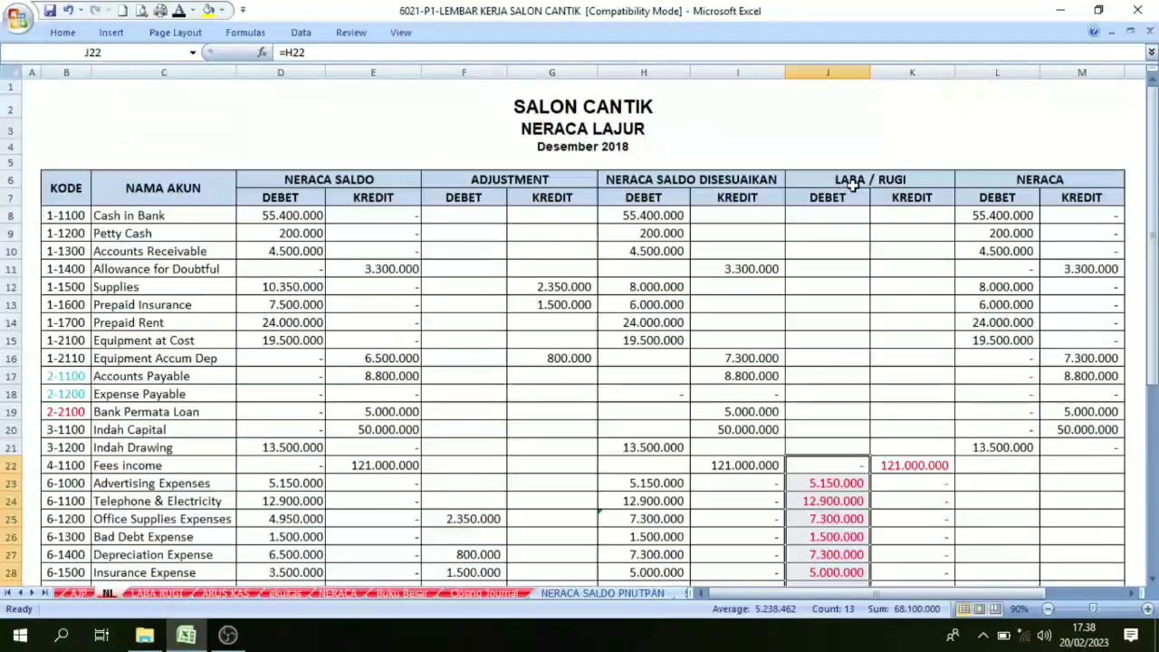
{"action": "scroll", "coordinate": [805, 266], "scroll_direction": "down", "scroll_amount": 4}
{"action": "left_click", "coordinate": [910, 339]}
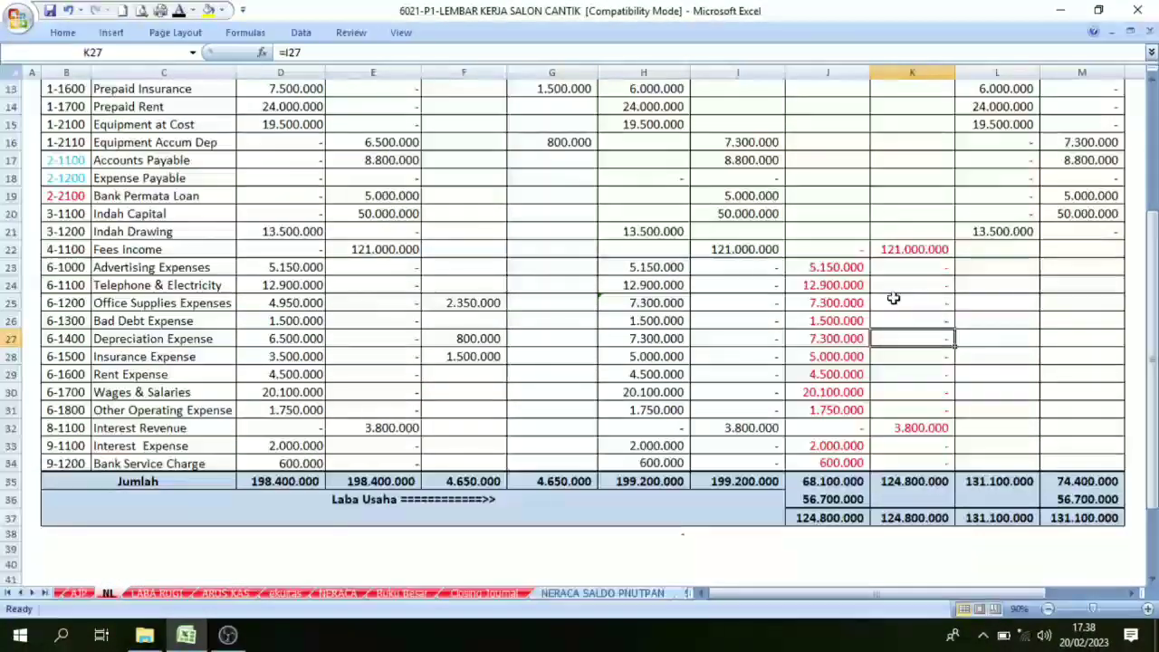
{"action": "left_click_drag", "start_coordinate": [910, 250], "coordinate": [905, 463]}
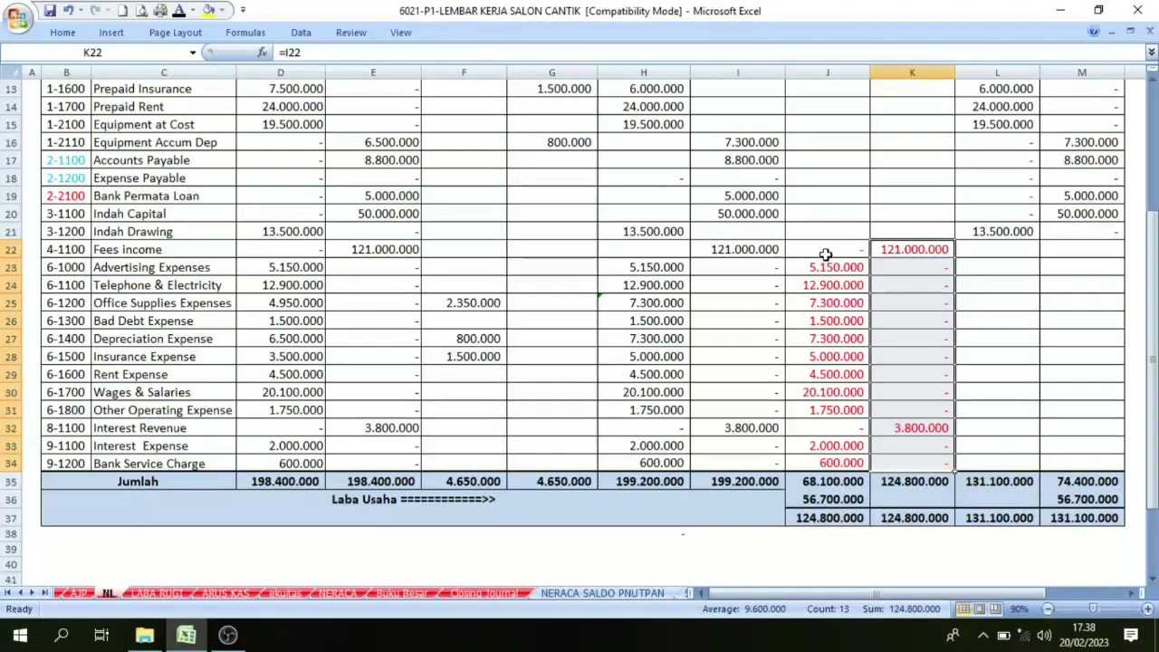
{"action": "left_click_drag", "start_coordinate": [826, 254], "coordinate": [826, 446]}
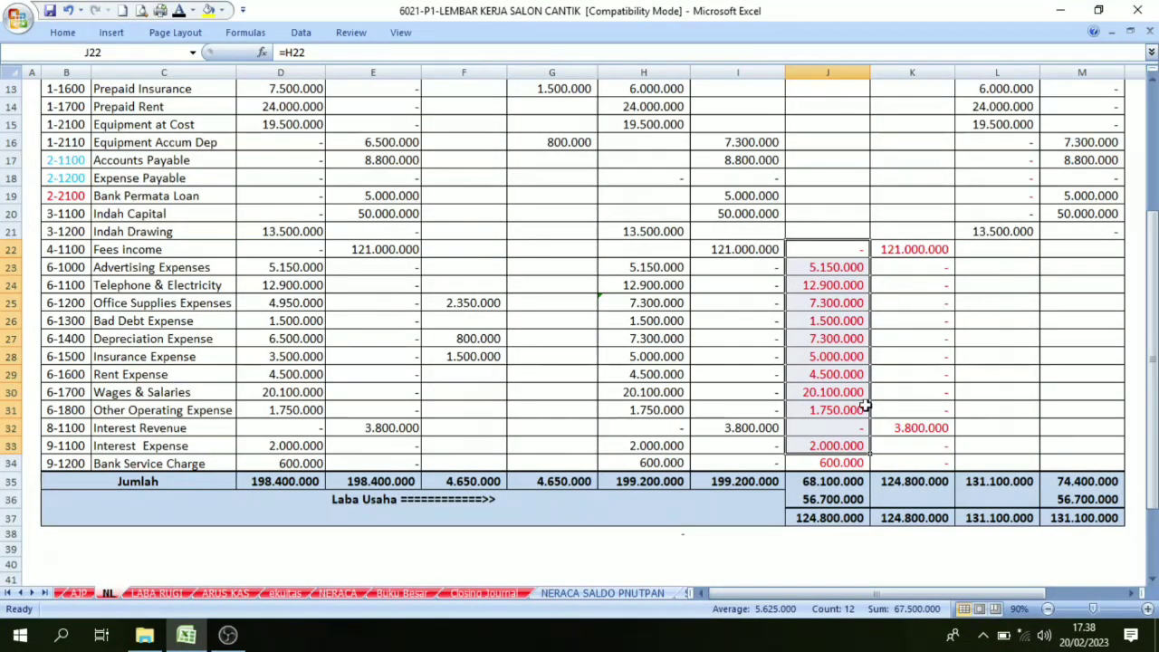
Colour the Laba Usaha amount in cell J36 red
{"action": "left_click", "coordinate": [827, 497]}
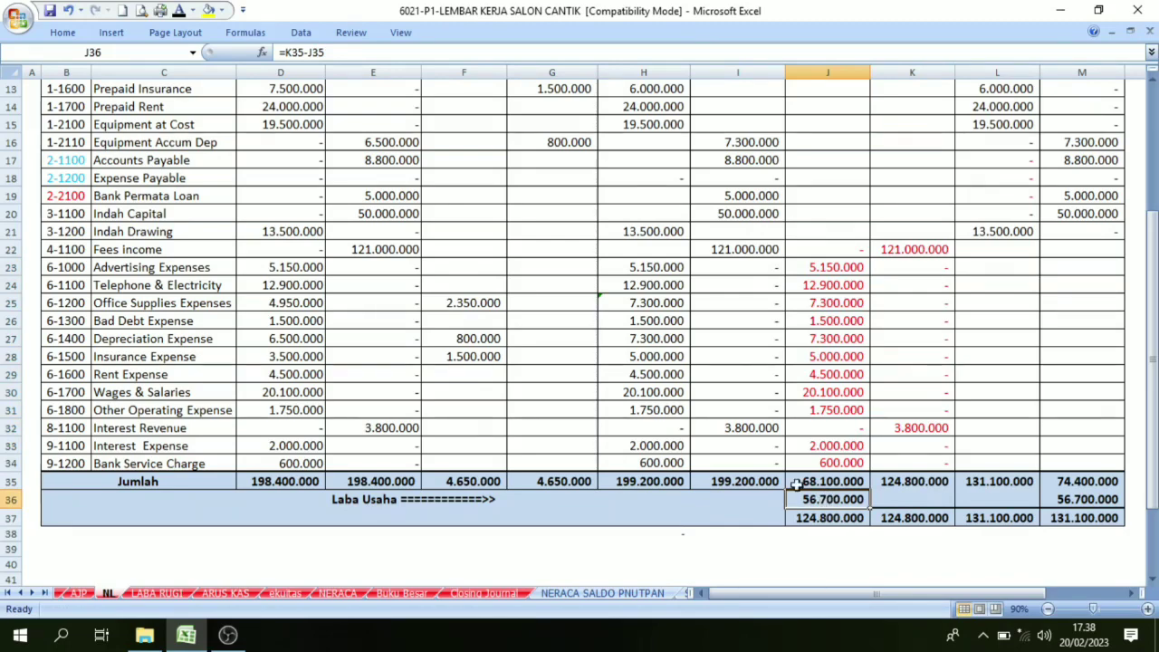
{"action": "left_click", "coordinate": [193, 10]}
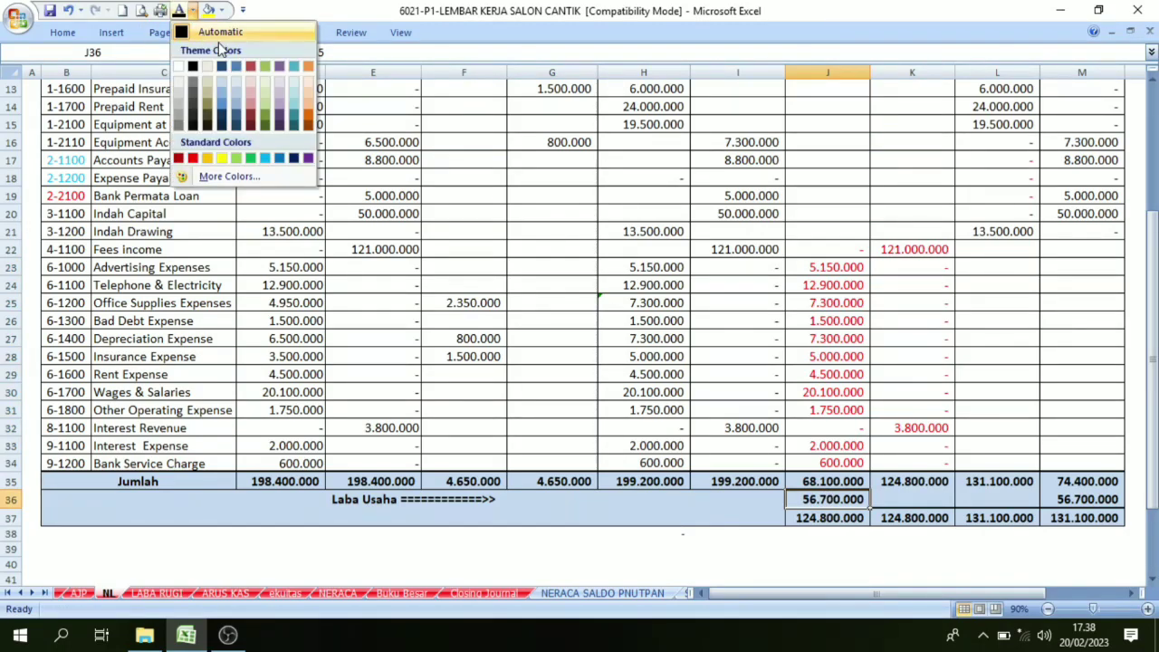
{"action": "left_click", "coordinate": [194, 158]}
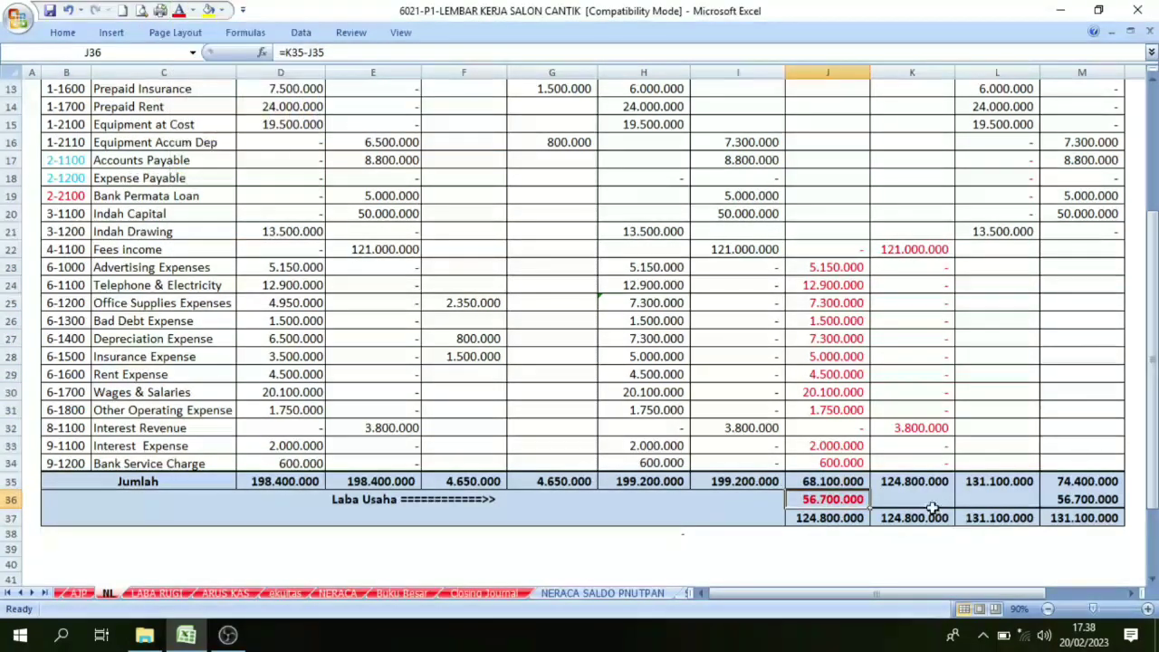
Review the revenue amounts, the expense amounts and the Laba Usaha row in the LABA / RUGI columns
{"action": "left_click", "coordinate": [912, 428]}
{"action": "left_click_drag", "start_coordinate": [895, 240], "coordinate": [875, 427]}
{"action": "left_click_drag", "start_coordinate": [827, 267], "coordinate": [827, 467]}
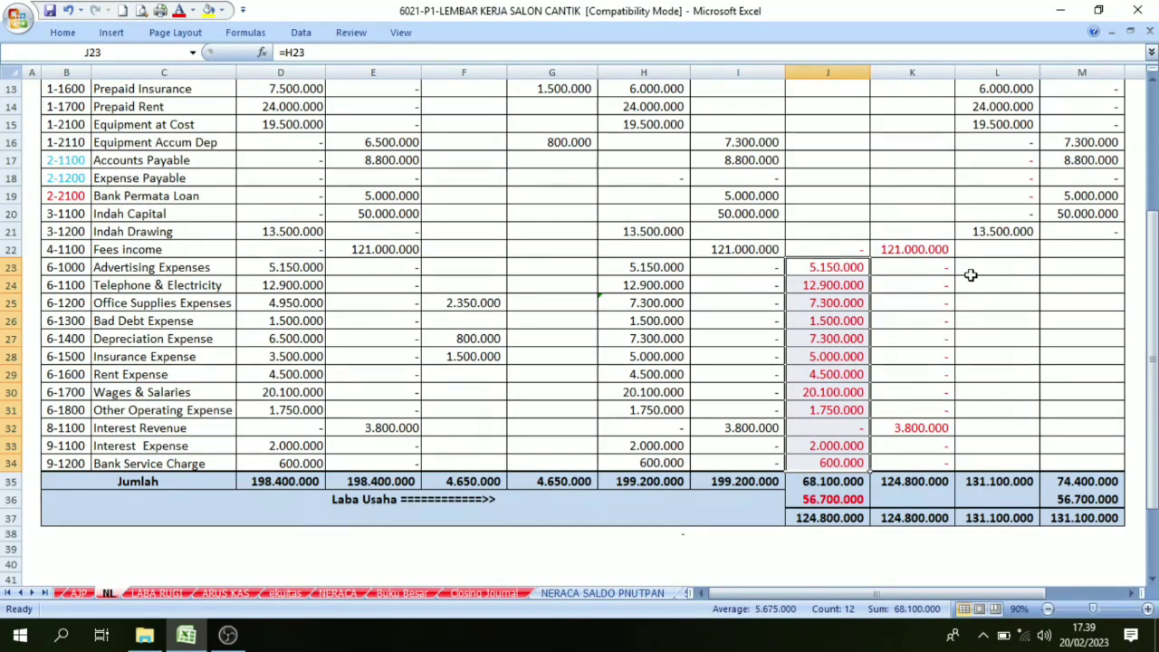
{"action": "left_click", "coordinate": [835, 499]}
{"action": "left_click", "coordinate": [557, 504]}
{"action": "left_click", "coordinate": [797, 500]}
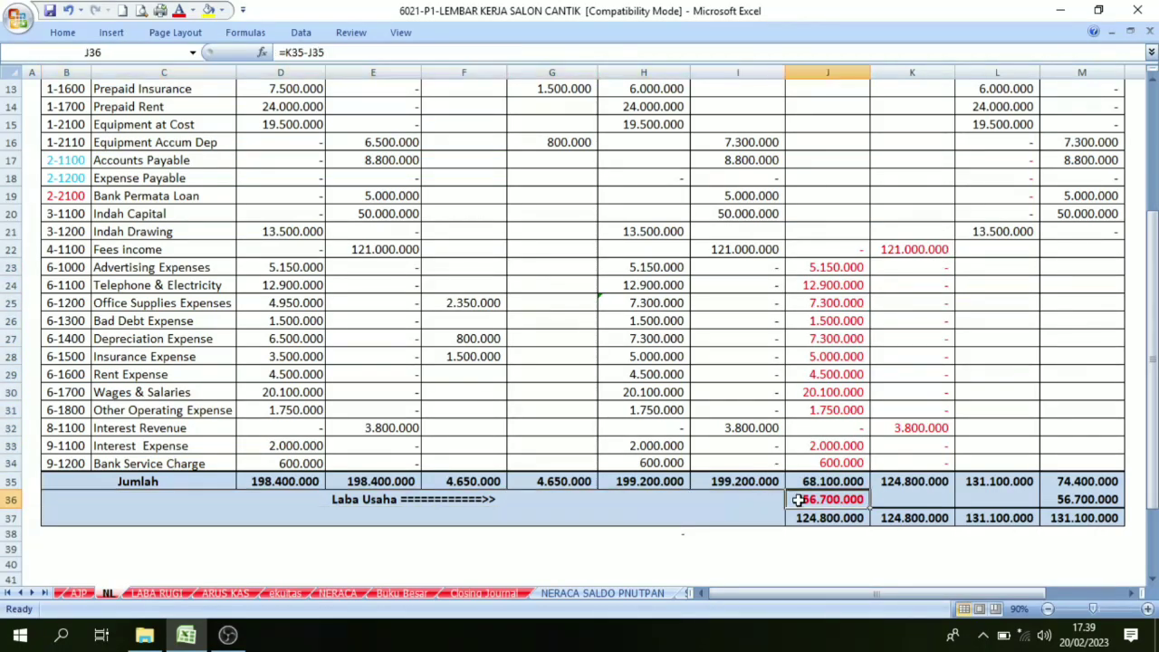
{"action": "left_click", "coordinate": [441, 502]}
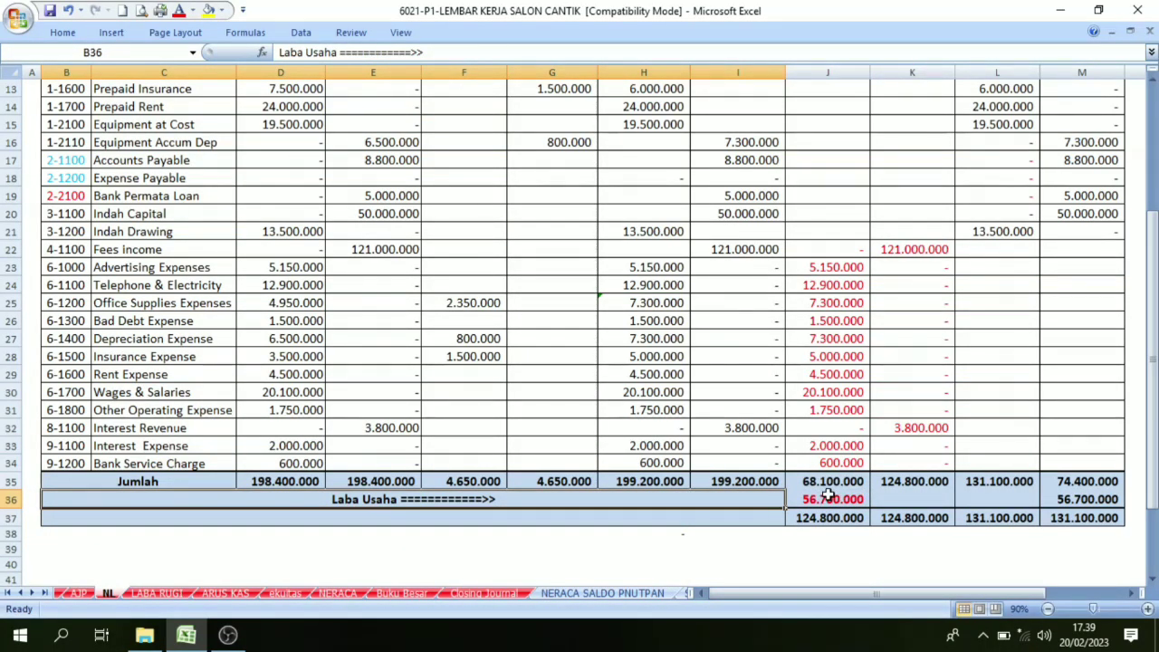
Reset the font colour of the account codes in B15:B19 to Automatic
{"action": "left_click_drag", "start_coordinate": [65, 124], "coordinate": [64, 194]}
{"action": "right_click", "coordinate": [65, 194]}
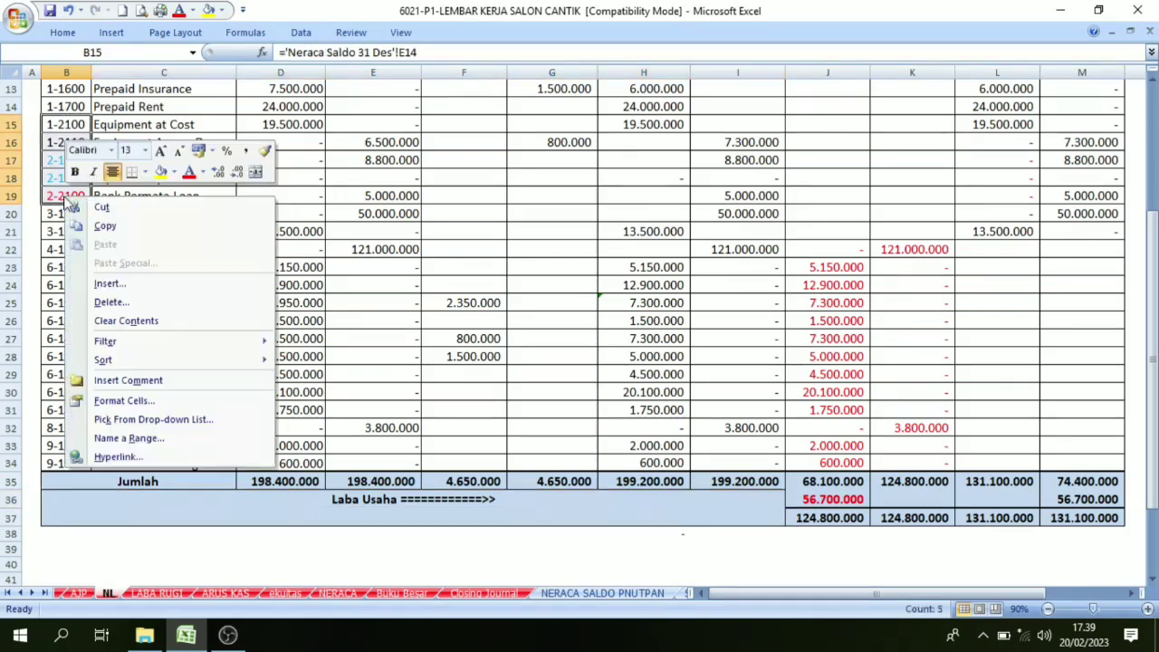
{"action": "left_click", "coordinate": [201, 172]}
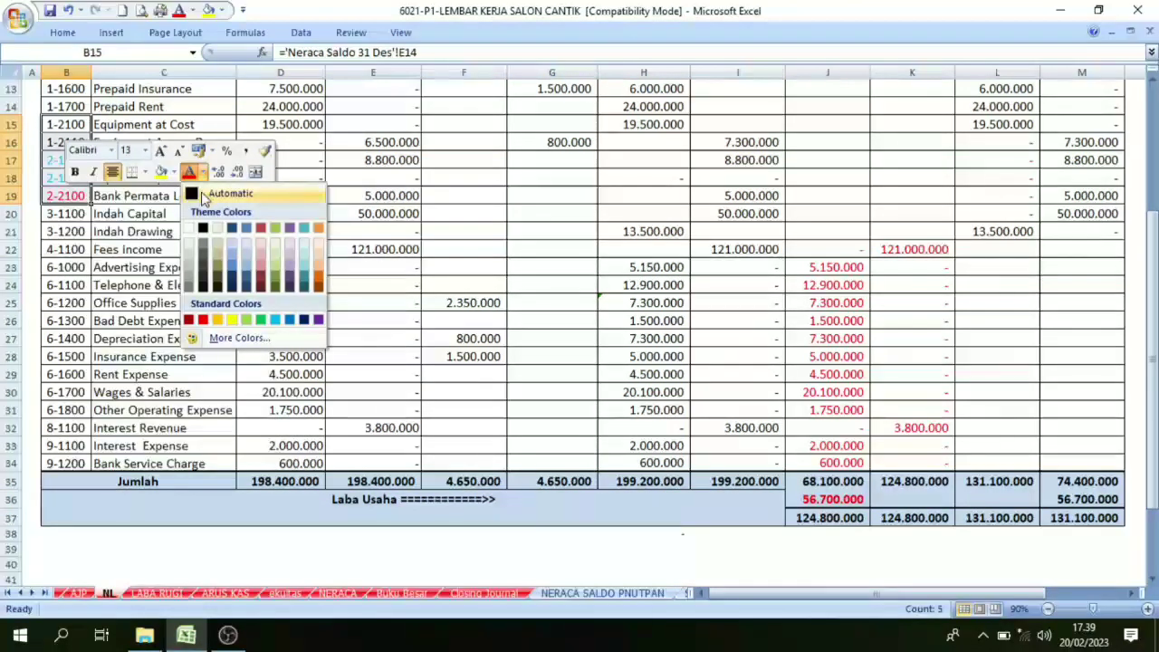
{"action": "left_click", "coordinate": [217, 194]}
{"action": "left_click", "coordinate": [868, 235]}
Check the amounts to close: the LABA / RUGI debits and credits, the Laba Usaha amount and the owner's drawing account in row 21
{"action": "left_click_drag", "start_coordinate": [826, 286], "coordinate": [828, 321]}
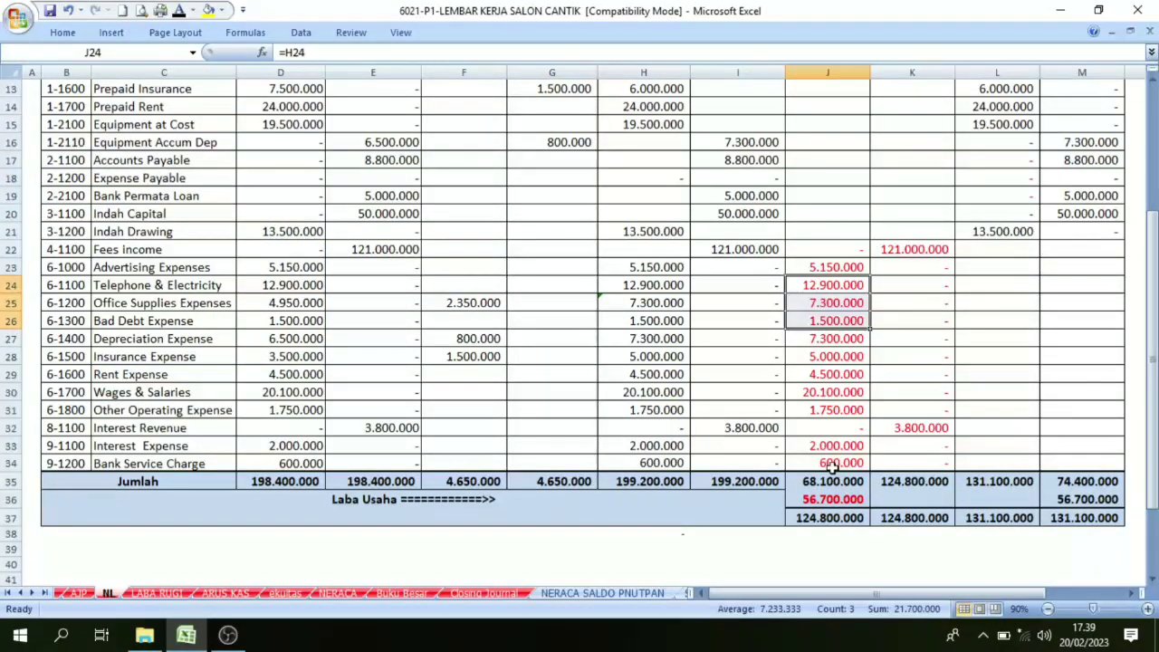
{"action": "left_click_drag", "start_coordinate": [901, 260], "coordinate": [898, 398]}
{"action": "left_click_drag", "start_coordinate": [829, 268], "coordinate": [833, 410]}
{"action": "left_click", "coordinate": [840, 501]}
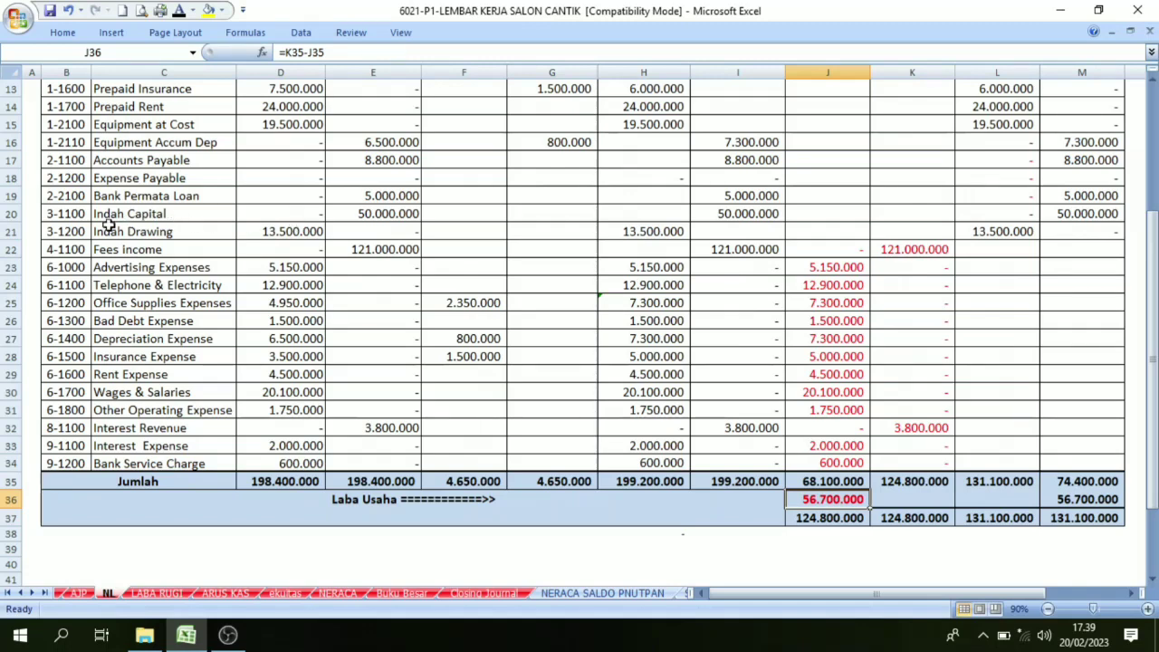
{"action": "left_click", "coordinate": [58, 231]}
{"action": "left_click", "coordinate": [178, 233]}
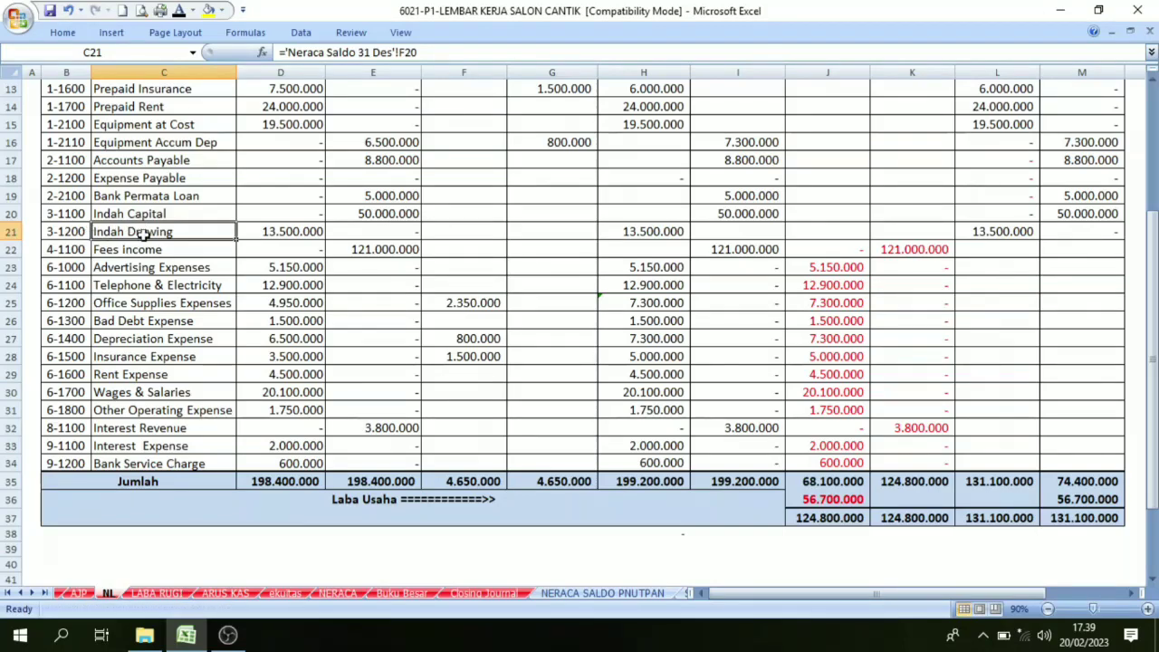
{"action": "left_click", "coordinate": [1013, 233]}
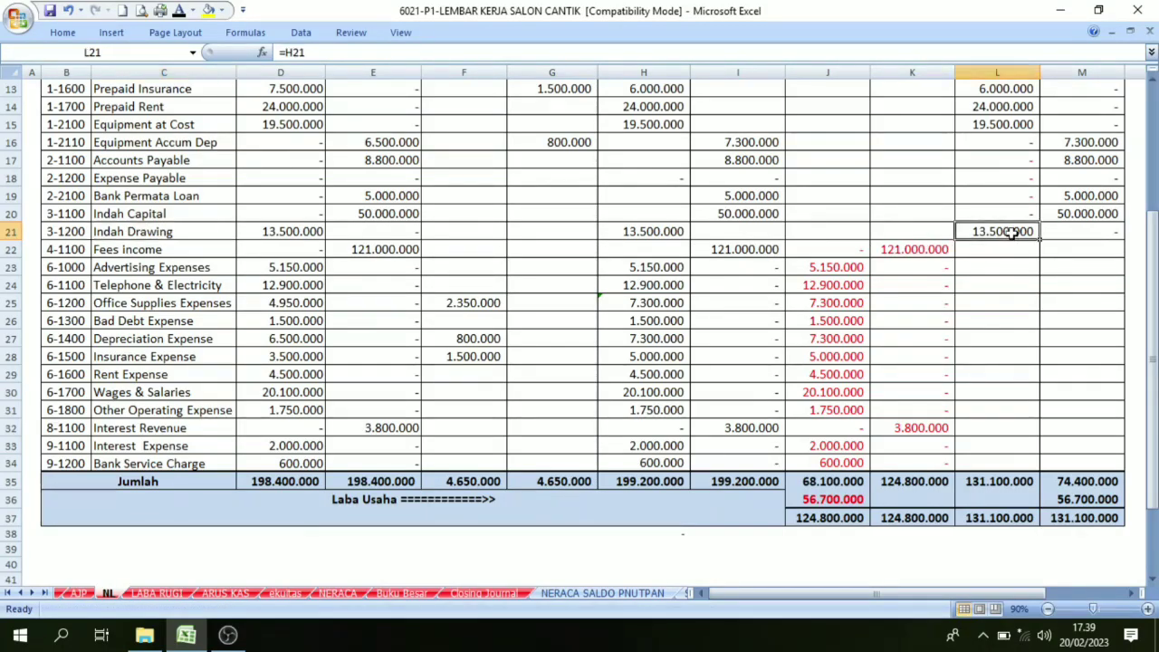
Colour the owner's drawing amount in cell L21 of the NERACA debit column red
{"action": "scroll", "coordinate": [1013, 233], "scroll_direction": "up", "scroll_amount": 1}
{"action": "right_click", "coordinate": [1013, 233]}
{"action": "left_click", "coordinate": [1009, 284]}
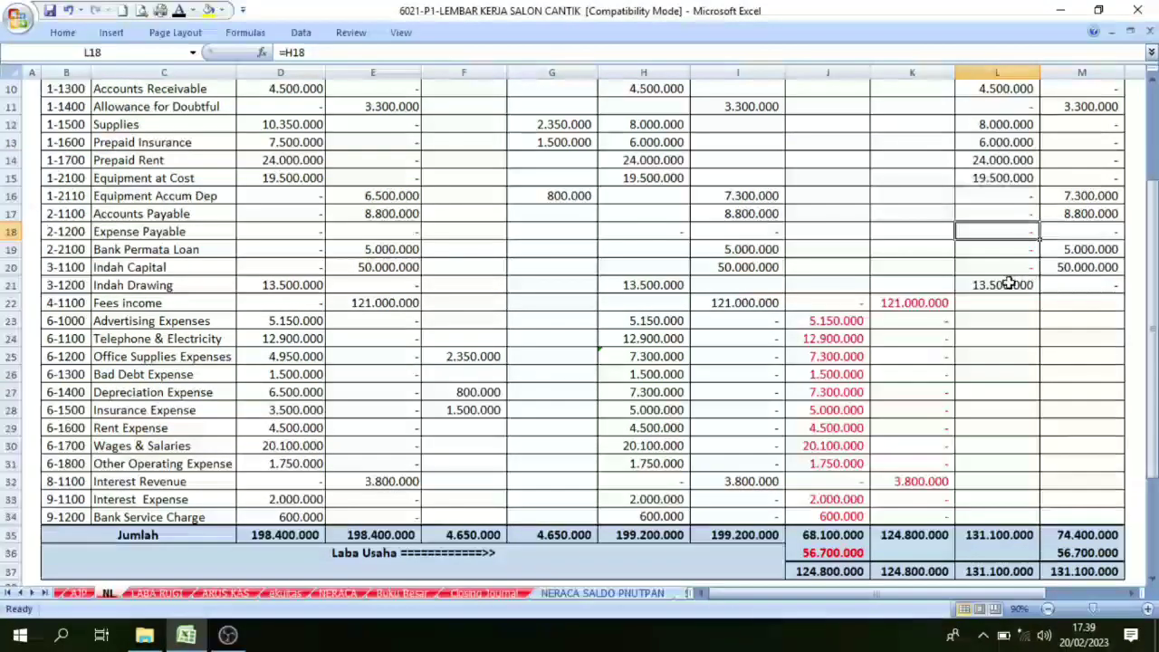
{"action": "left_click", "coordinate": [996, 286]}
{"action": "right_click", "coordinate": [987, 286]}
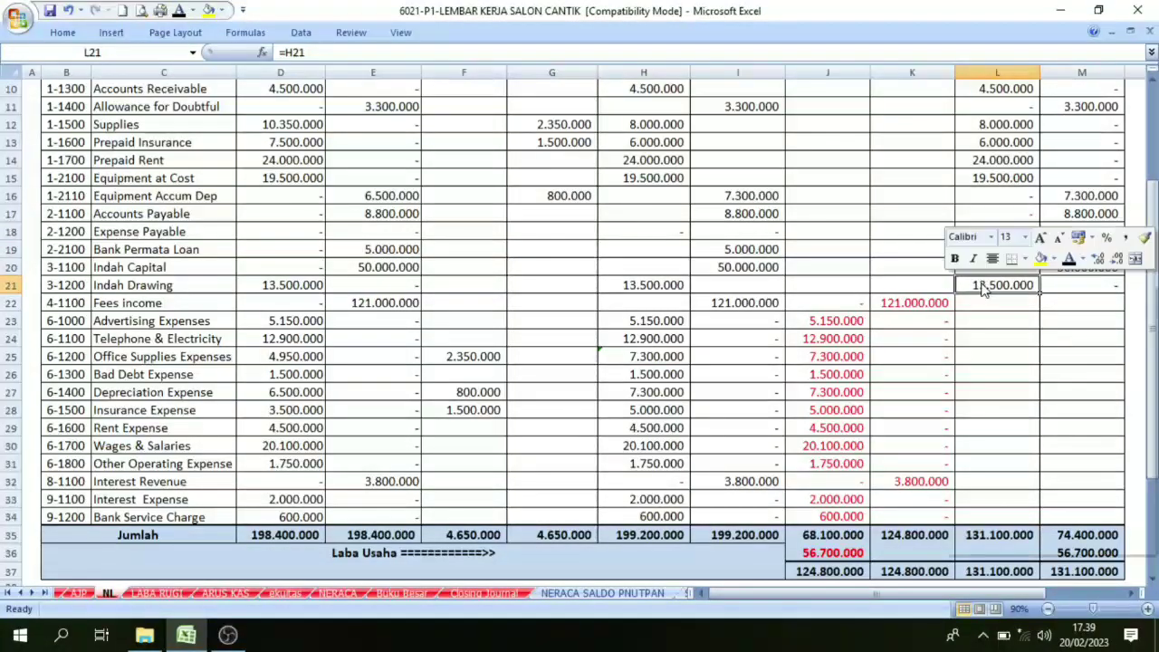
{"action": "left_click", "coordinate": [1083, 260]}
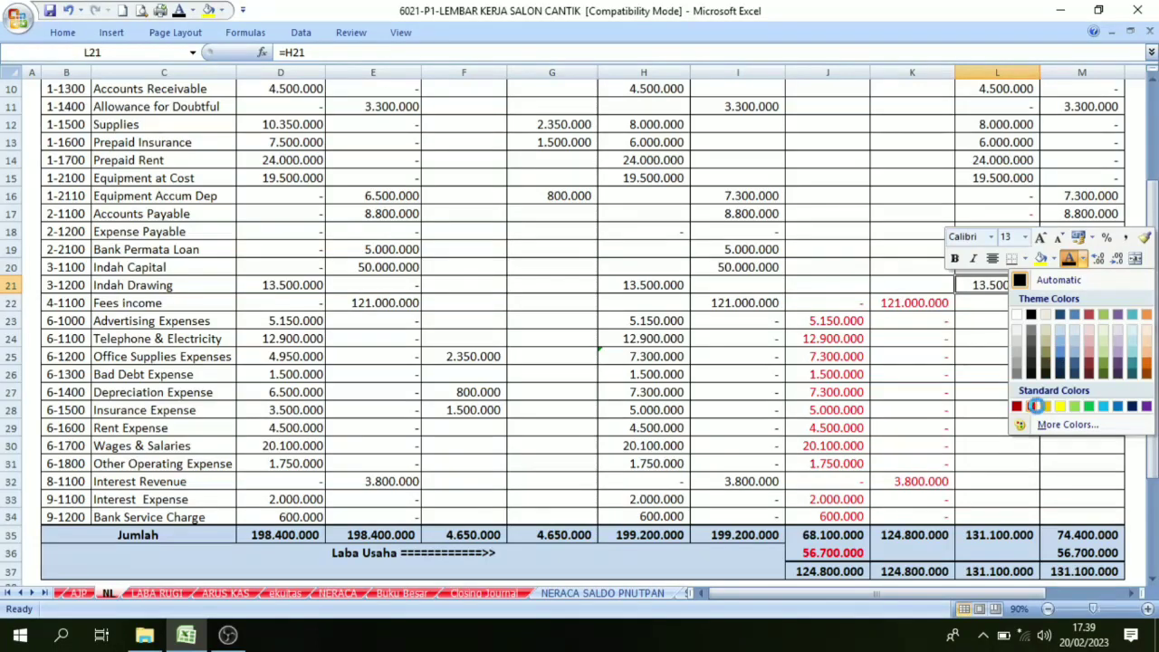
{"action": "left_click", "coordinate": [1030, 405]}
{"action": "left_click", "coordinate": [945, 374]}
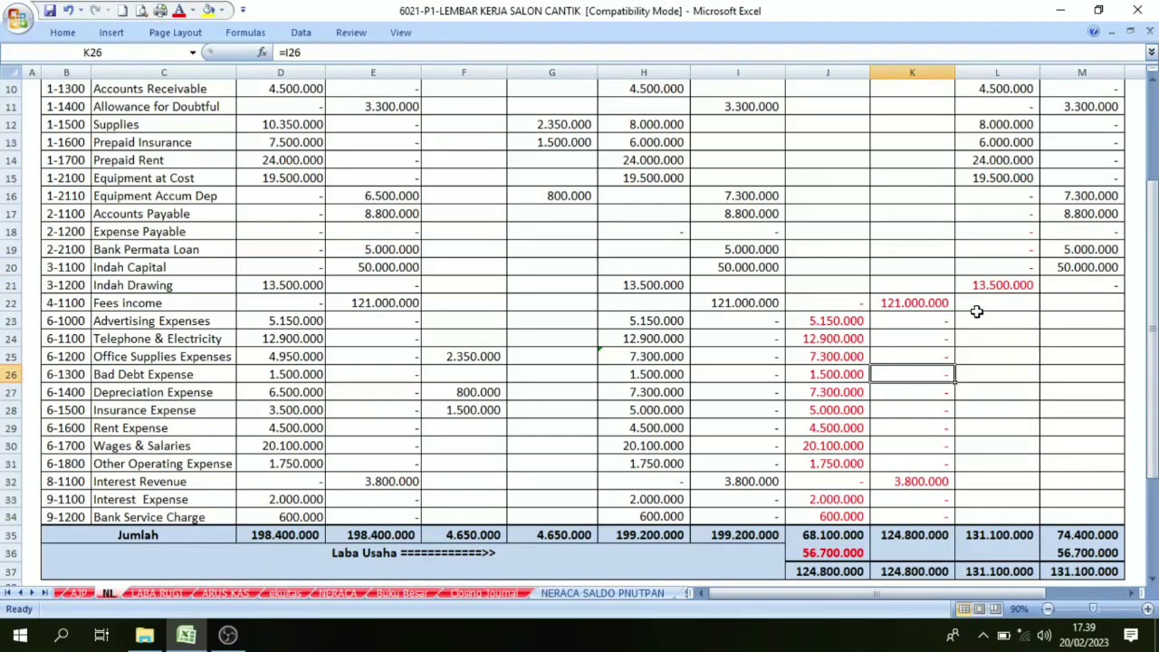
Examine the revenue amounts in the LABA / RUGI credit column of the NL worksheet as the source for the closing journal
{"action": "left_click", "coordinate": [484, 594]}
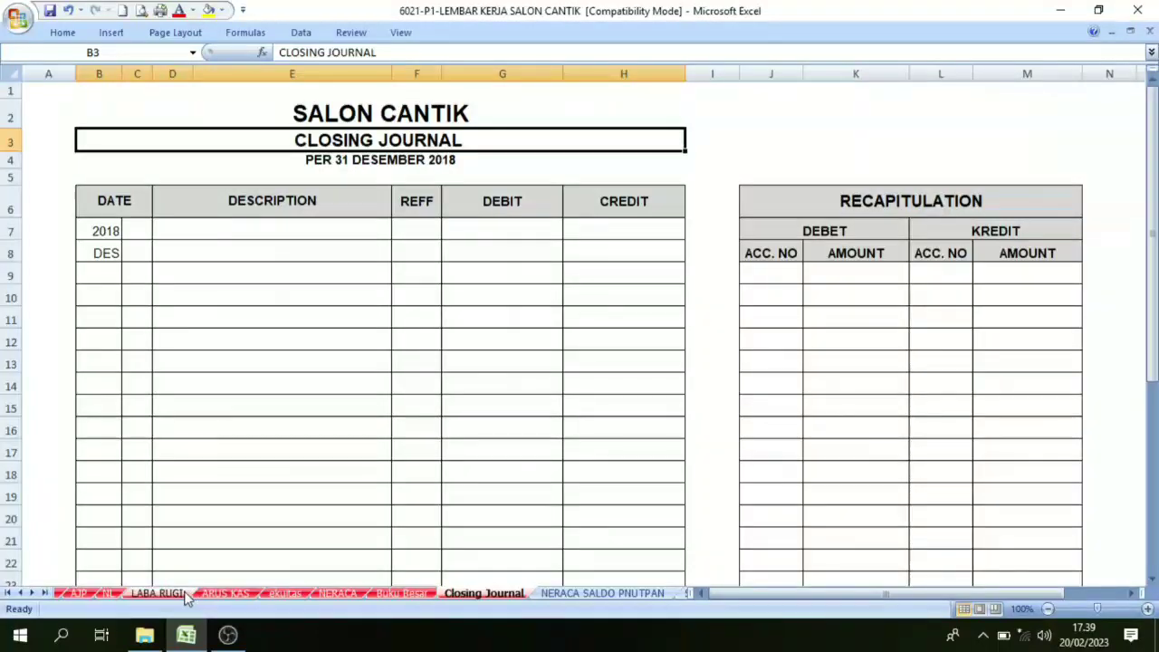
{"action": "left_click", "coordinate": [108, 593]}
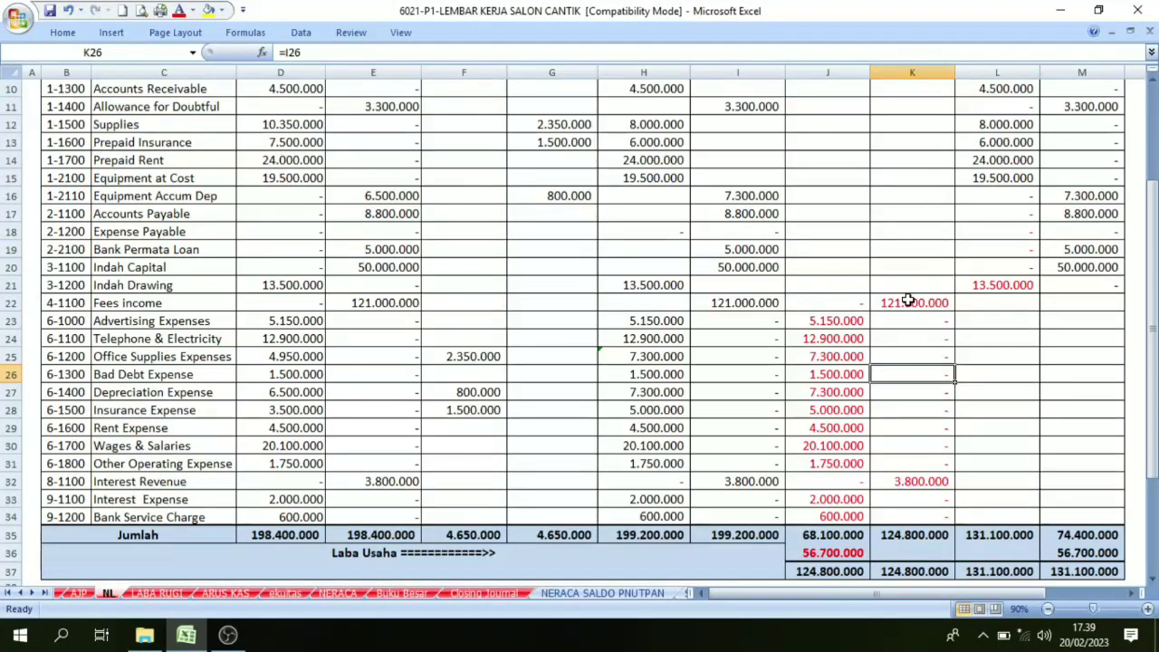
{"action": "left_click_drag", "start_coordinate": [905, 291], "coordinate": [900, 497]}
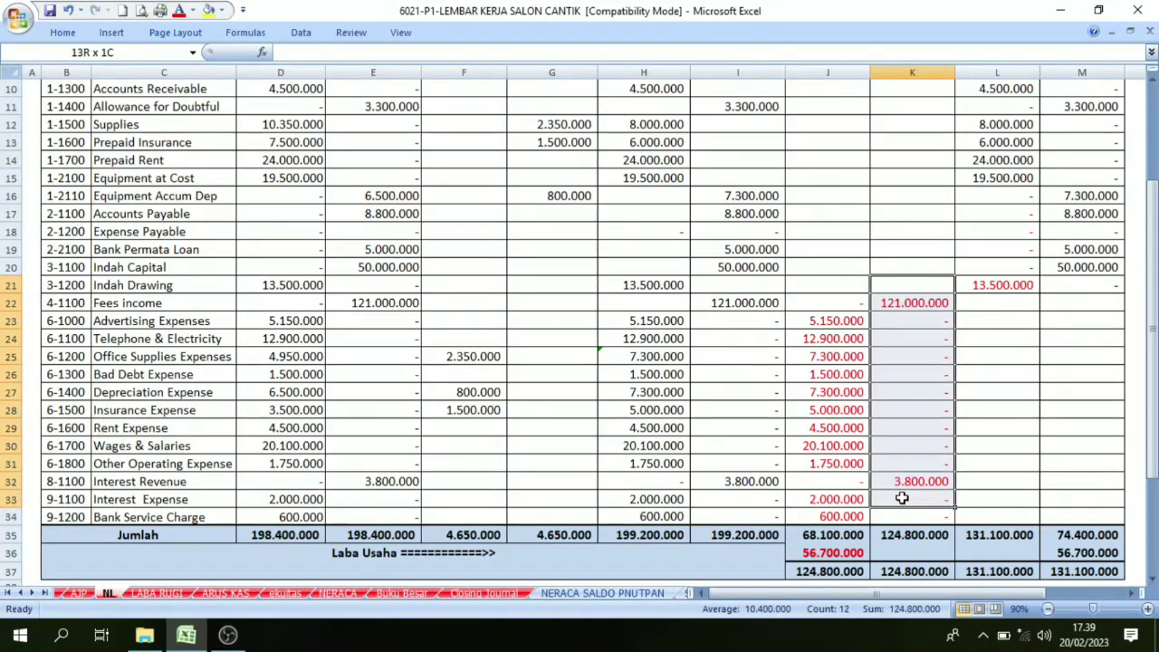
{"action": "left_click", "coordinate": [906, 322]}
{"action": "scroll", "coordinate": [876, 301], "scroll_direction": "up", "scroll_amount": 3}
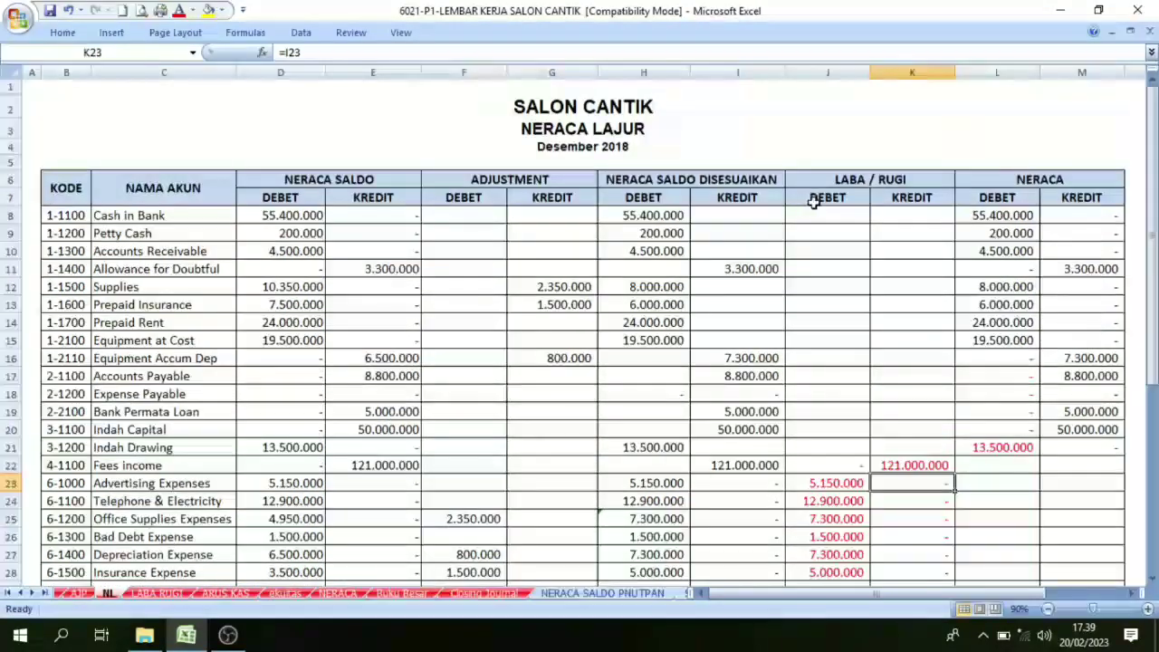
{"action": "scroll", "coordinate": [882, 292], "scroll_direction": "down", "scroll_amount": 3}
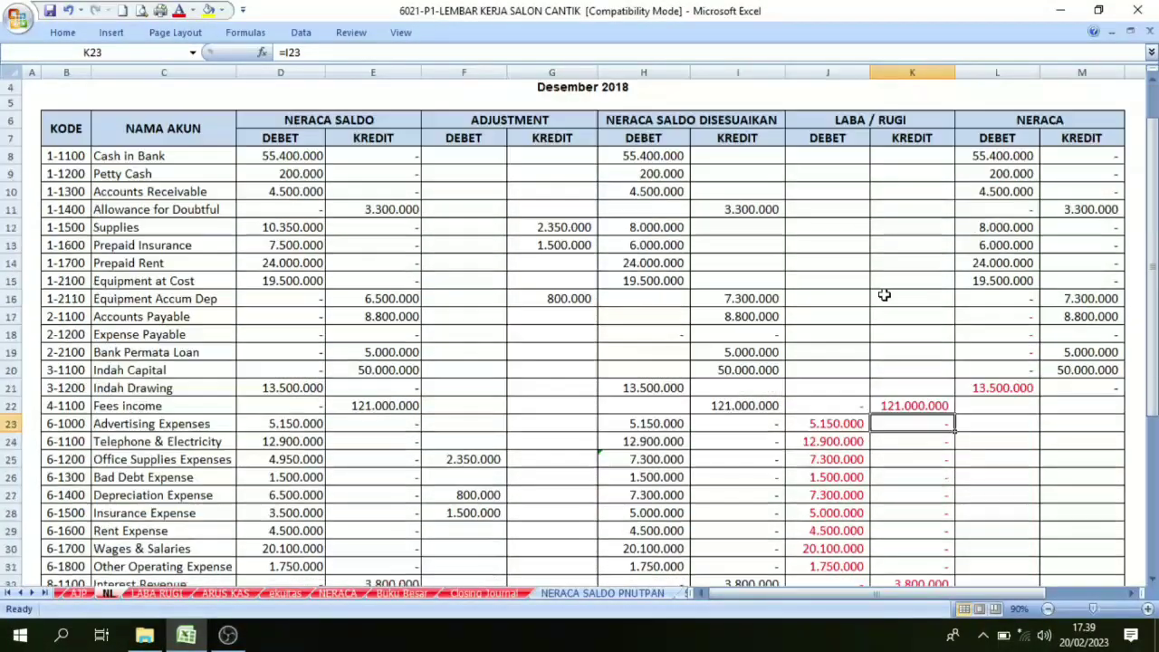
{"action": "scroll", "coordinate": [906, 339], "scroll_direction": "up", "scroll_amount": 1}
{"action": "scroll", "coordinate": [902, 307], "scroll_direction": "down", "scroll_amount": 1}
{"action": "left_click", "coordinate": [902, 304]}
{"action": "scroll", "coordinate": [902, 308], "scroll_direction": "down", "scroll_amount": 1}
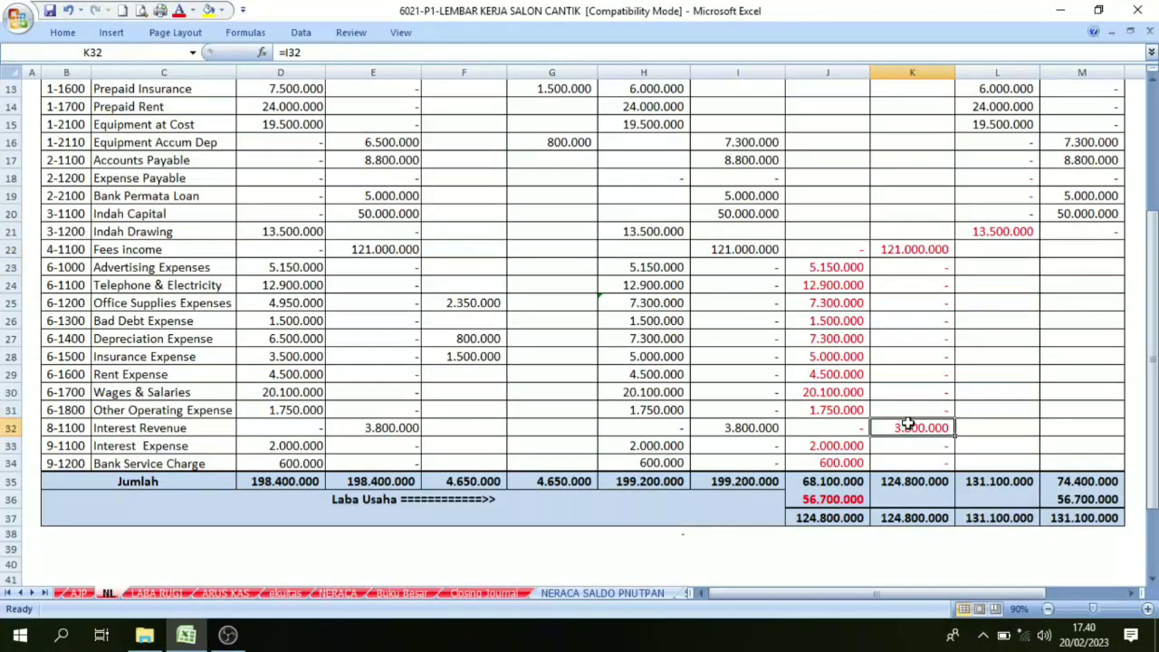
{"action": "left_click", "coordinate": [913, 270]}
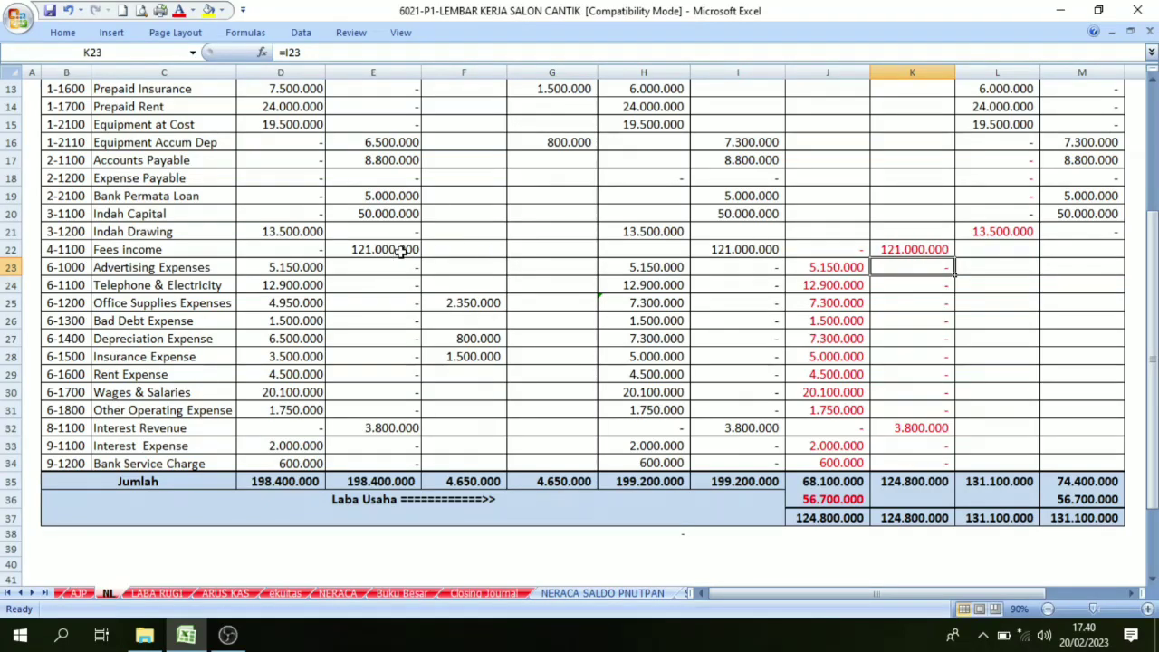
Check the Fees income and Interest Revenue accounts and their LABA / RUGI credit range K22:K34 against the blank closing journal
{"action": "left_click", "coordinate": [109, 250]}
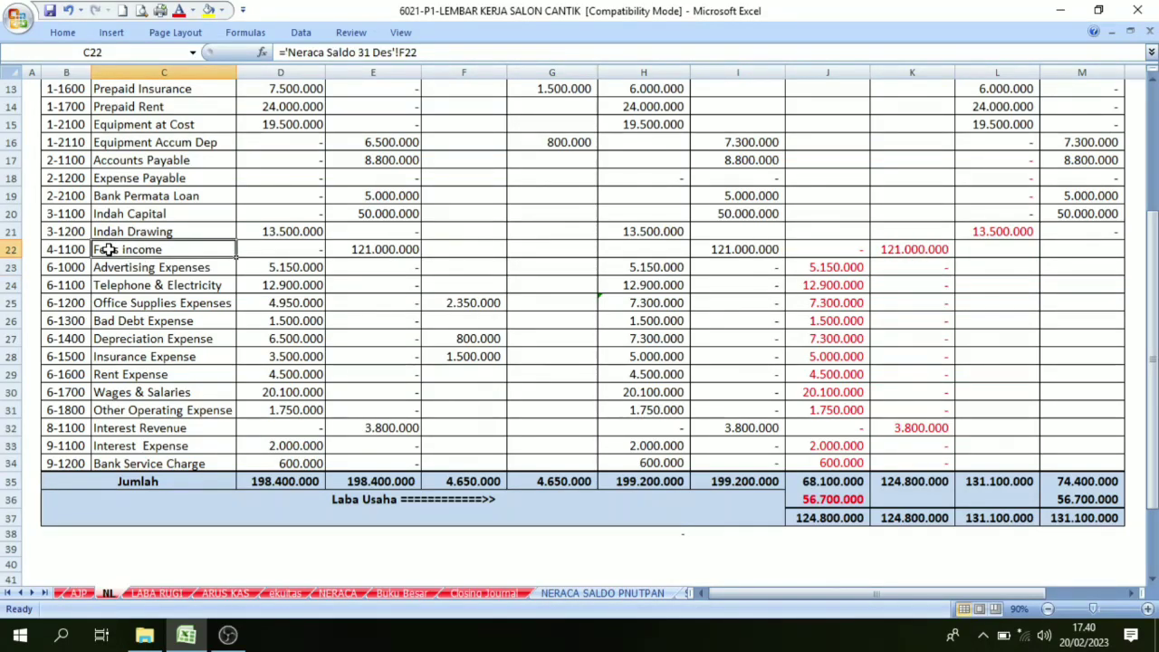
{"action": "left_click", "coordinate": [129, 429]}
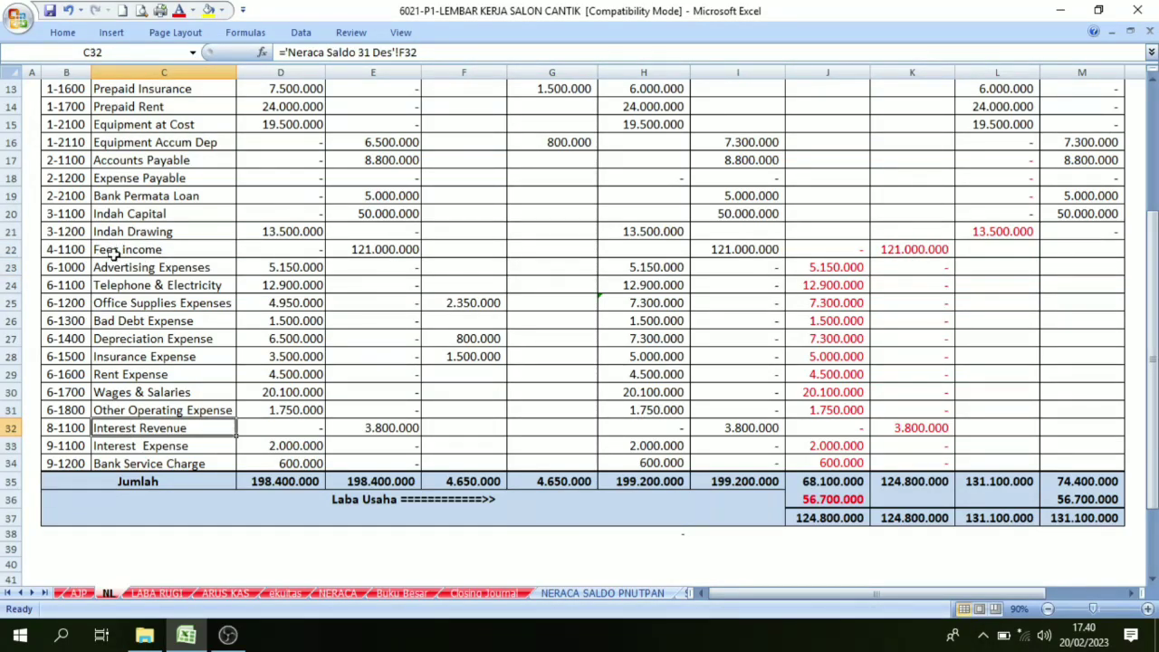
{"action": "left_click", "coordinate": [115, 252]}
{"action": "left_click", "coordinate": [118, 427]}
{"action": "left_click", "coordinate": [123, 234]}
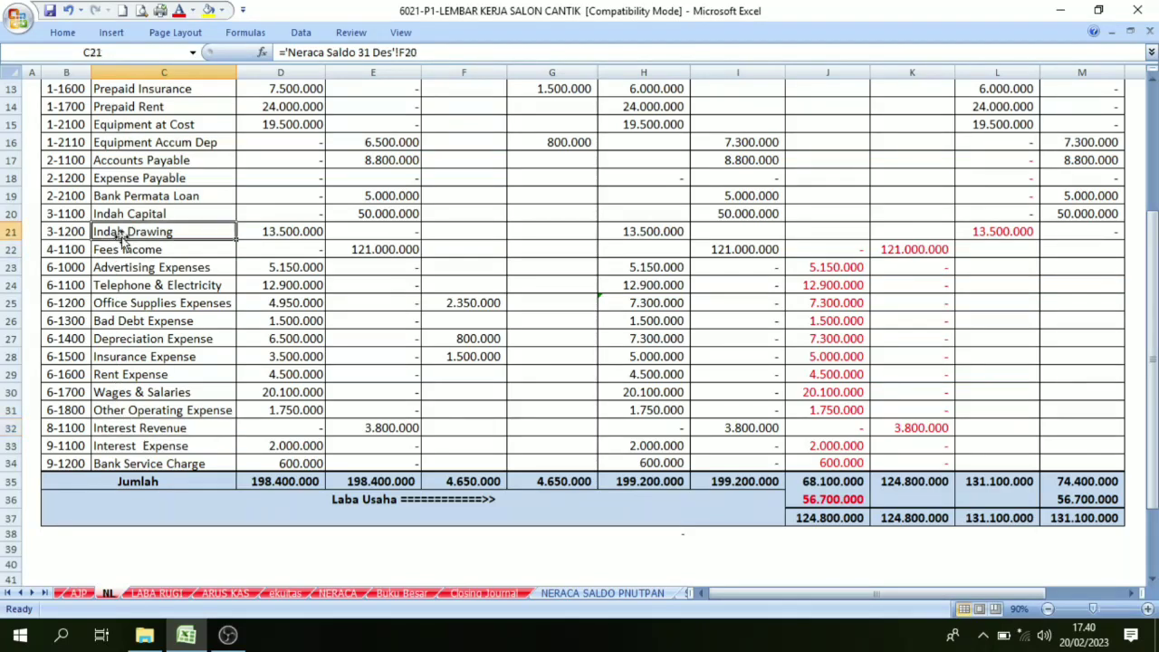
{"action": "left_click", "coordinate": [123, 429]}
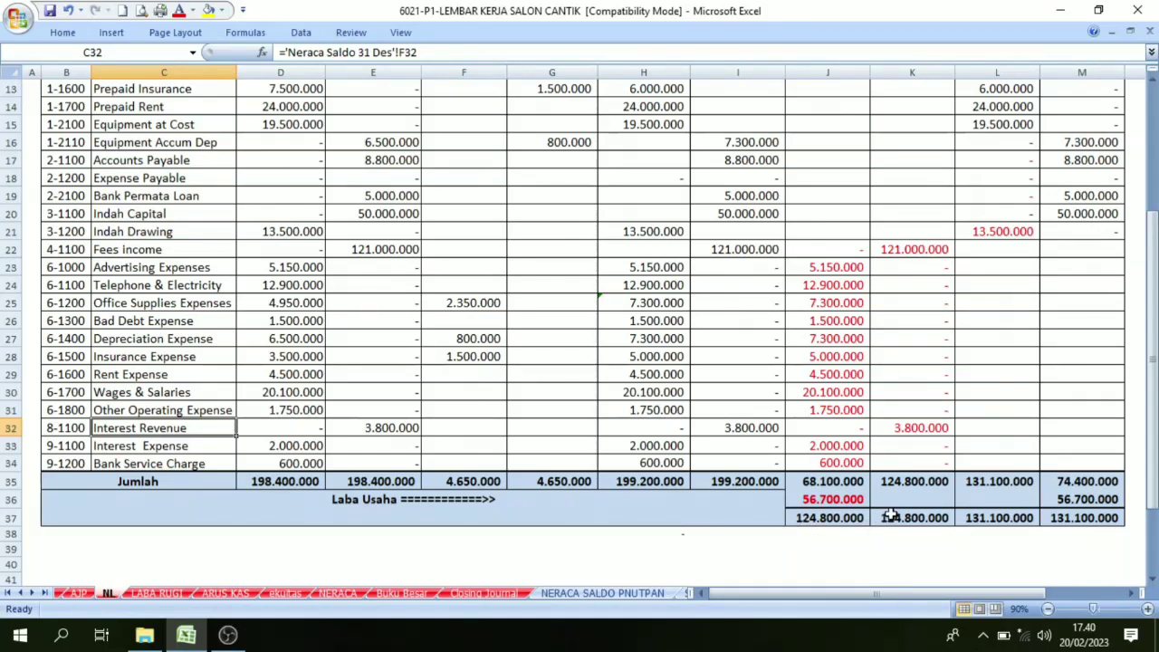
{"action": "left_click", "coordinate": [494, 600]}
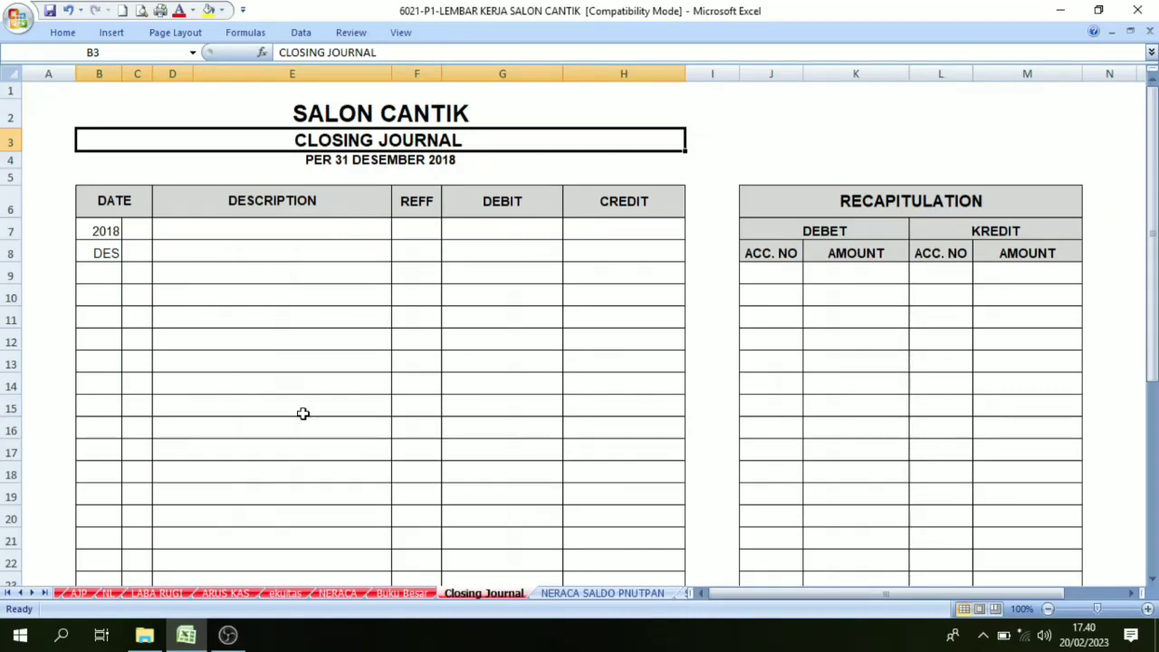
{"action": "left_click", "coordinate": [284, 593]}
{"action": "left_click", "coordinate": [109, 594]}
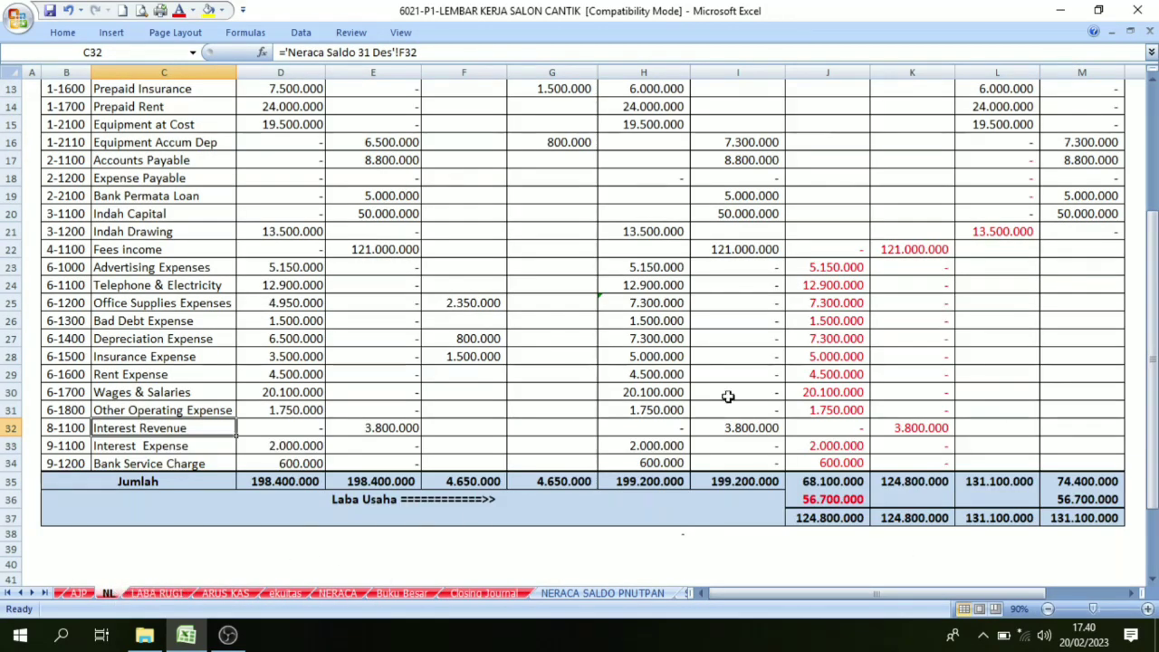
{"action": "left_click_drag", "start_coordinate": [914, 250], "coordinate": [917, 462]}
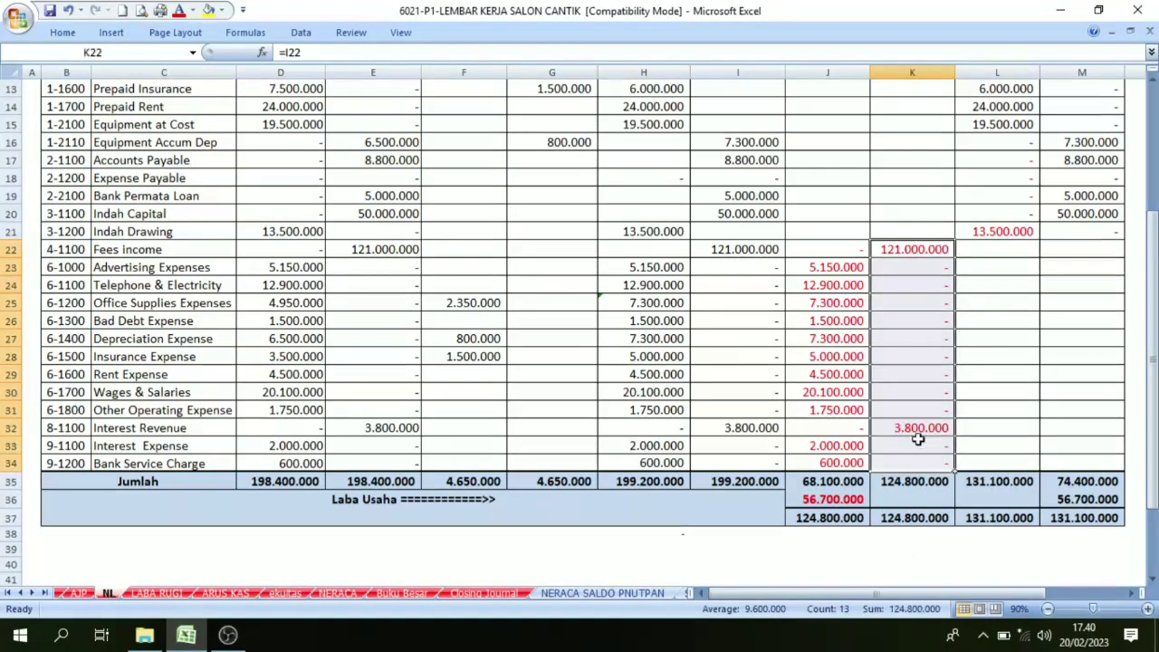
On the Closing Journal sheet, set the font colour of the Fees Income and Interest Revenue descriptions in D7:D8 to Automatic
{"action": "left_click", "coordinate": [500, 592]}
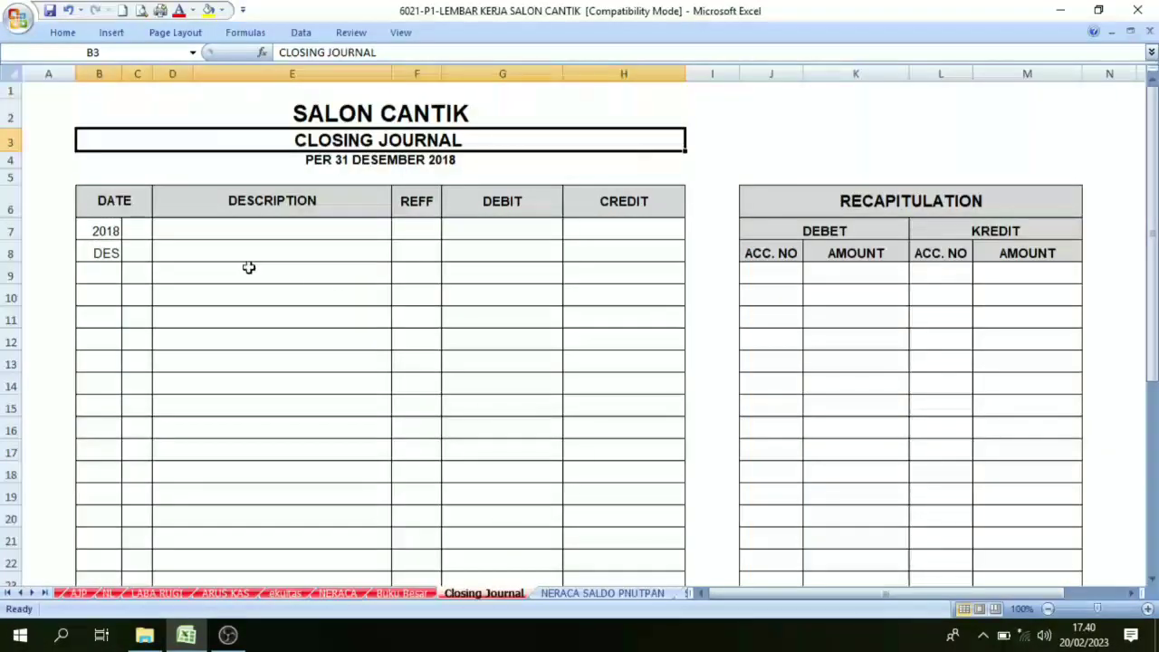
{"action": "left_click_drag", "start_coordinate": [156, 229], "coordinate": [158, 247]}
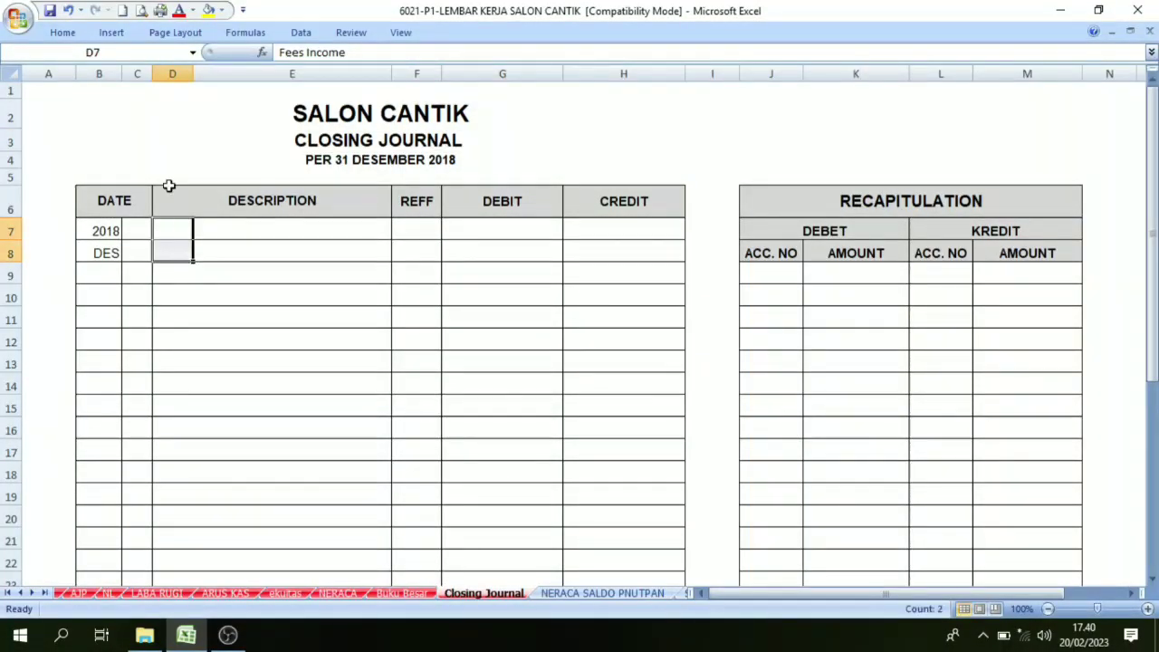
{"action": "left_click", "coordinate": [192, 11]}
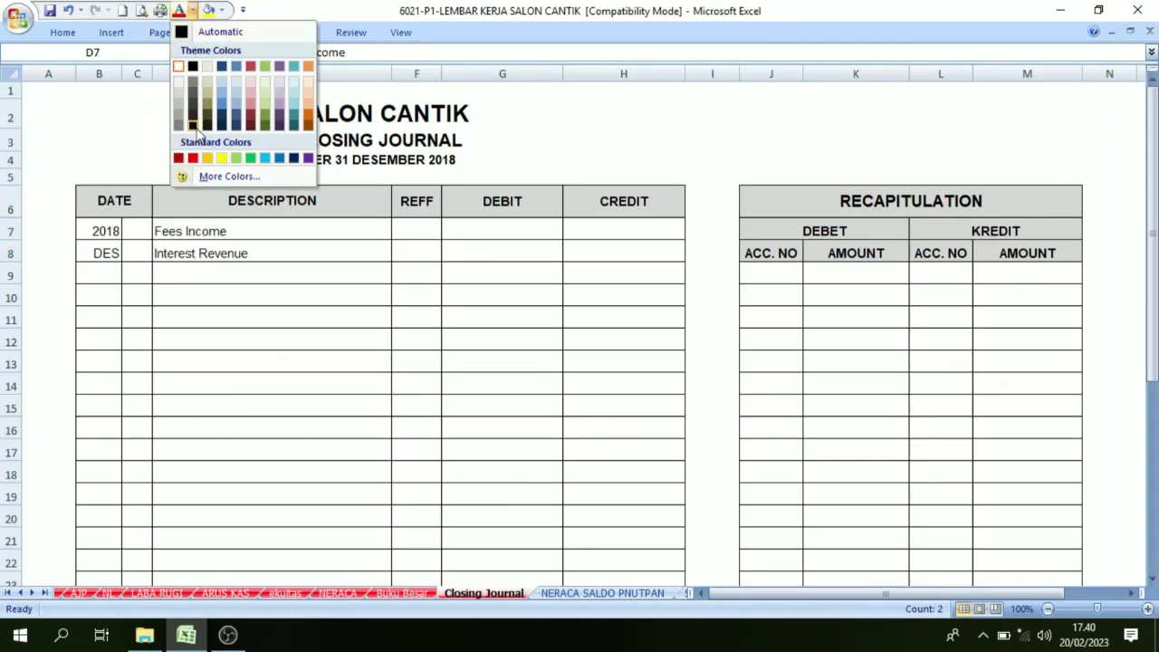
{"action": "left_click", "coordinate": [182, 34]}
{"action": "left_click", "coordinate": [199, 301]}
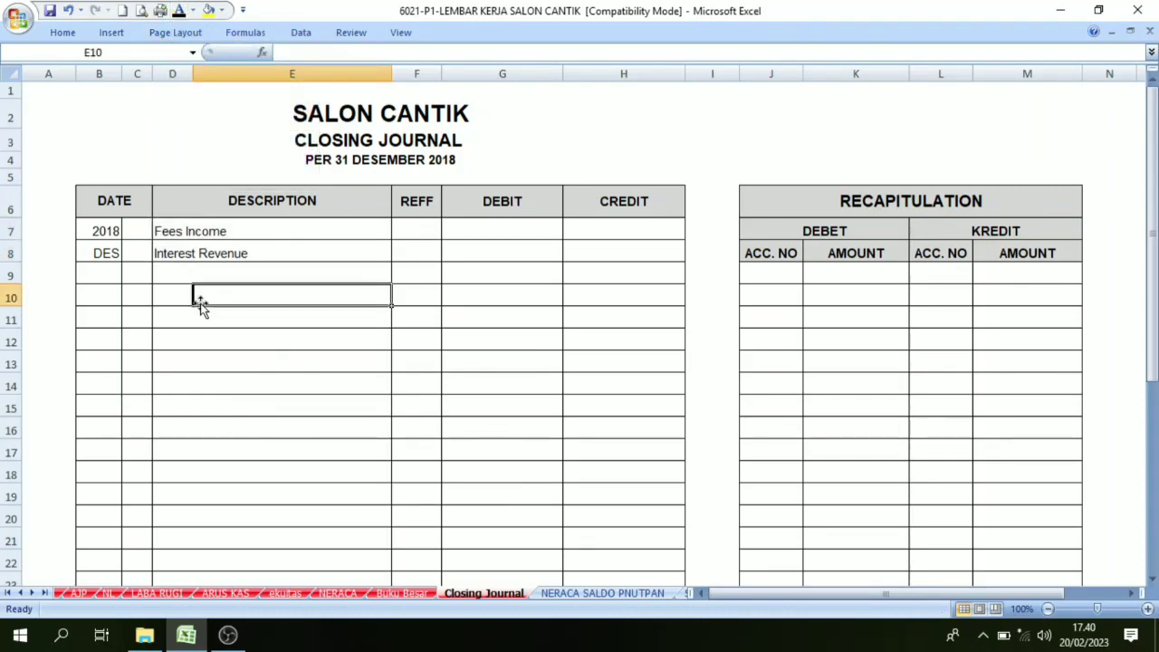
Set the font colour of the Income Summary description in E9 to Automatic
{"action": "left_click", "coordinate": [188, 282]}
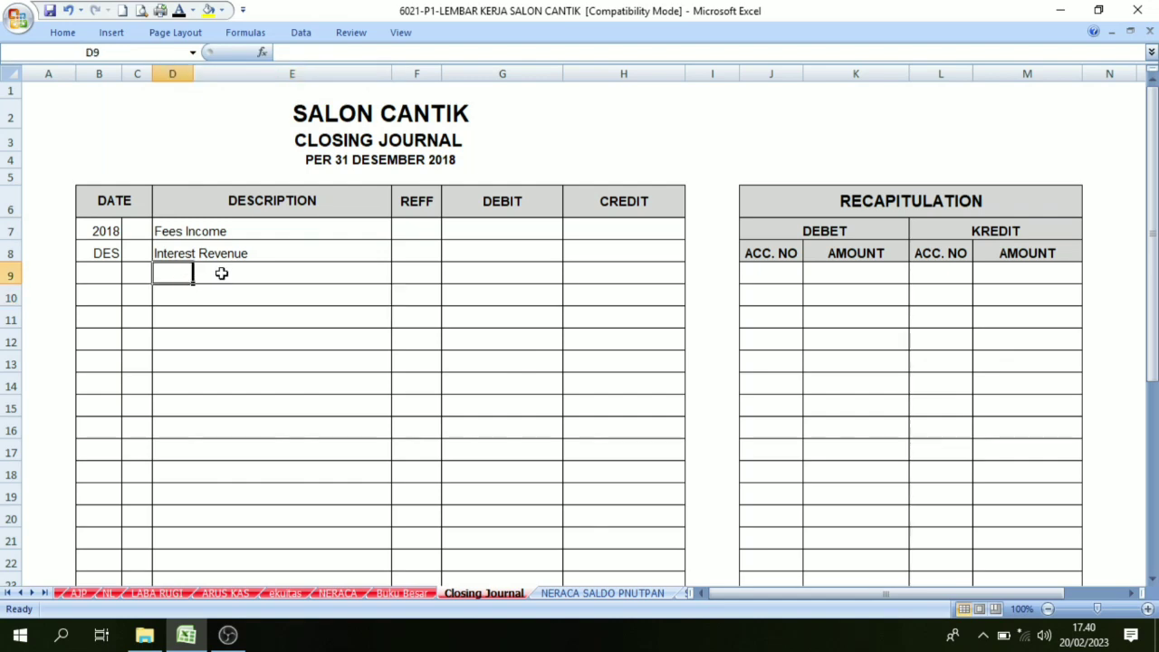
{"action": "left_click", "coordinate": [221, 272]}
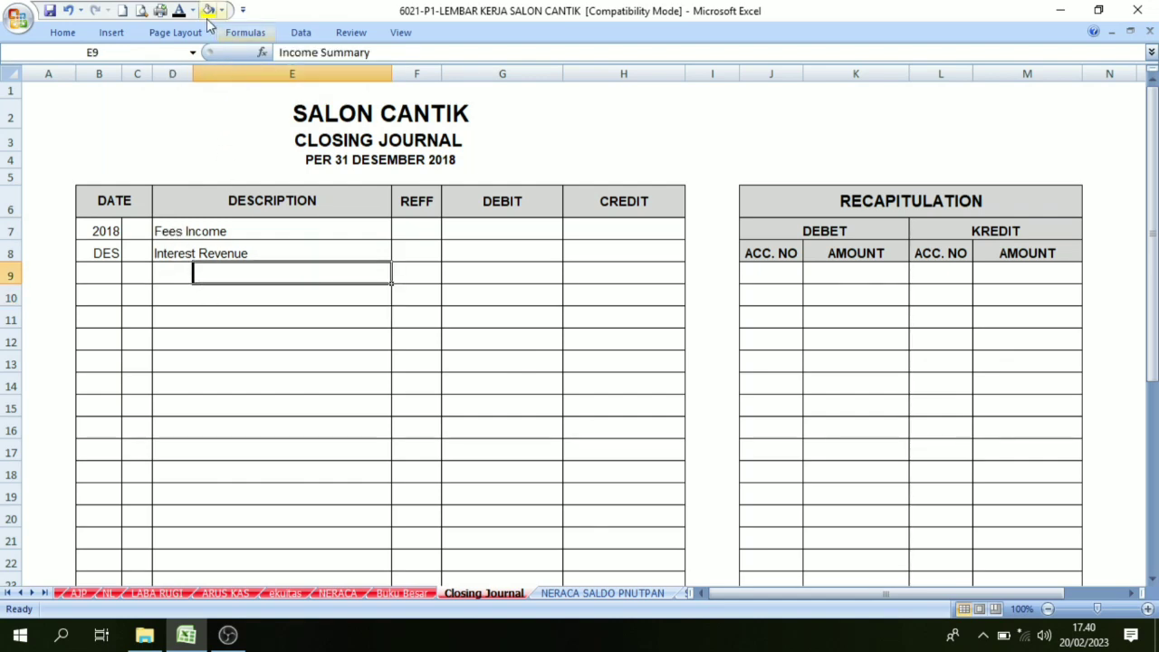
{"action": "left_click", "coordinate": [179, 11]}
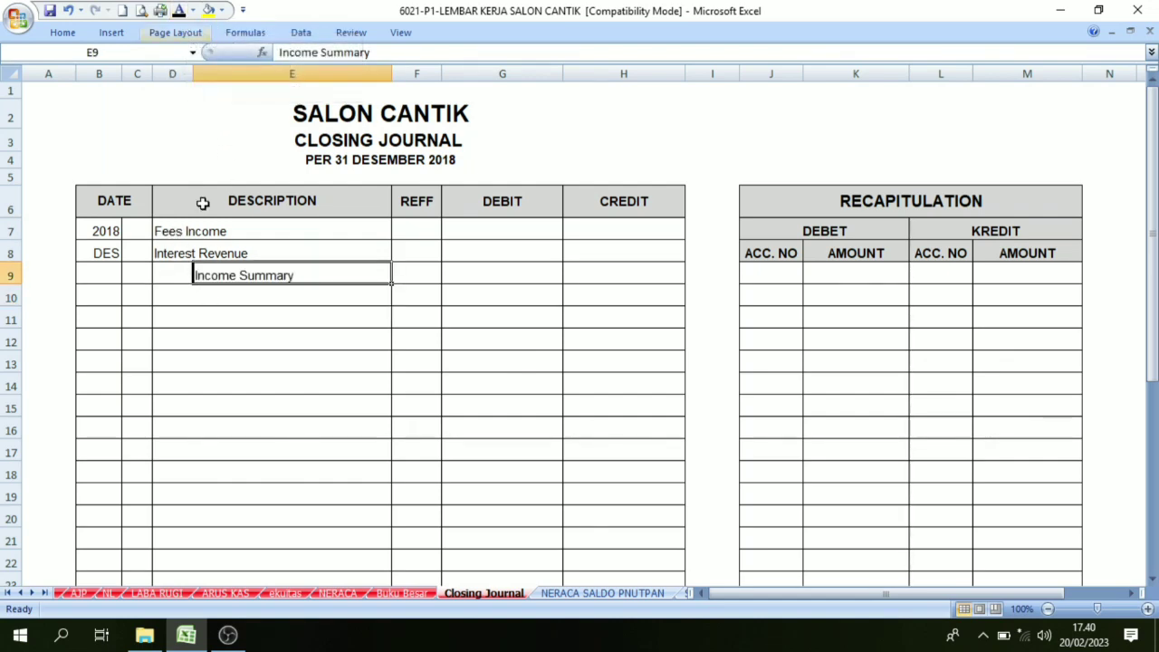
{"action": "left_click", "coordinate": [285, 333]}
Compare the closing journal's revenue entries with the Fees income and Interest Revenue rows on the NL worksheet
{"action": "left_click", "coordinate": [194, 231]}
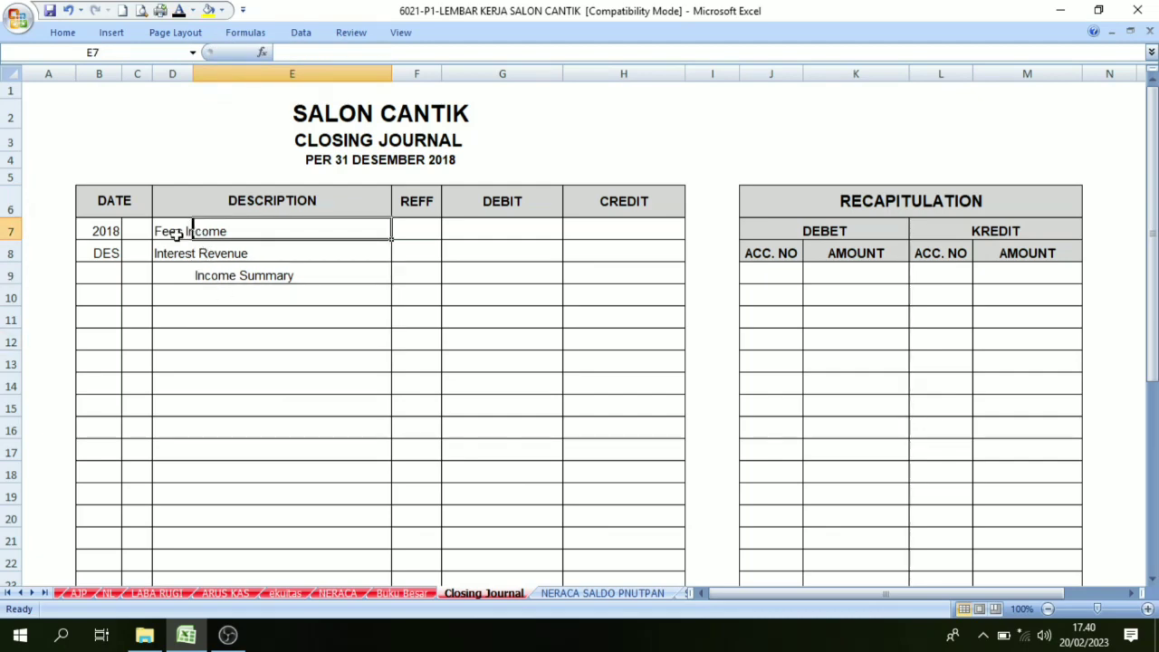
{"action": "left_click", "coordinate": [178, 234]}
{"action": "left_click", "coordinate": [107, 593]}
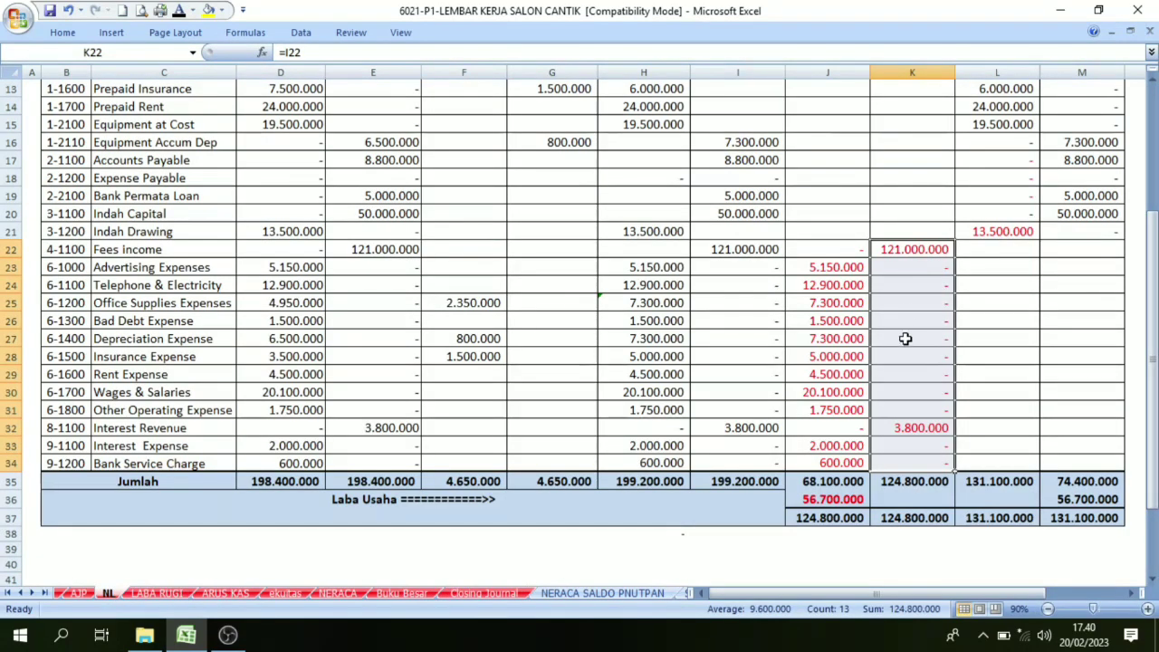
{"action": "left_click_drag", "start_coordinate": [900, 248], "coordinate": [903, 435]}
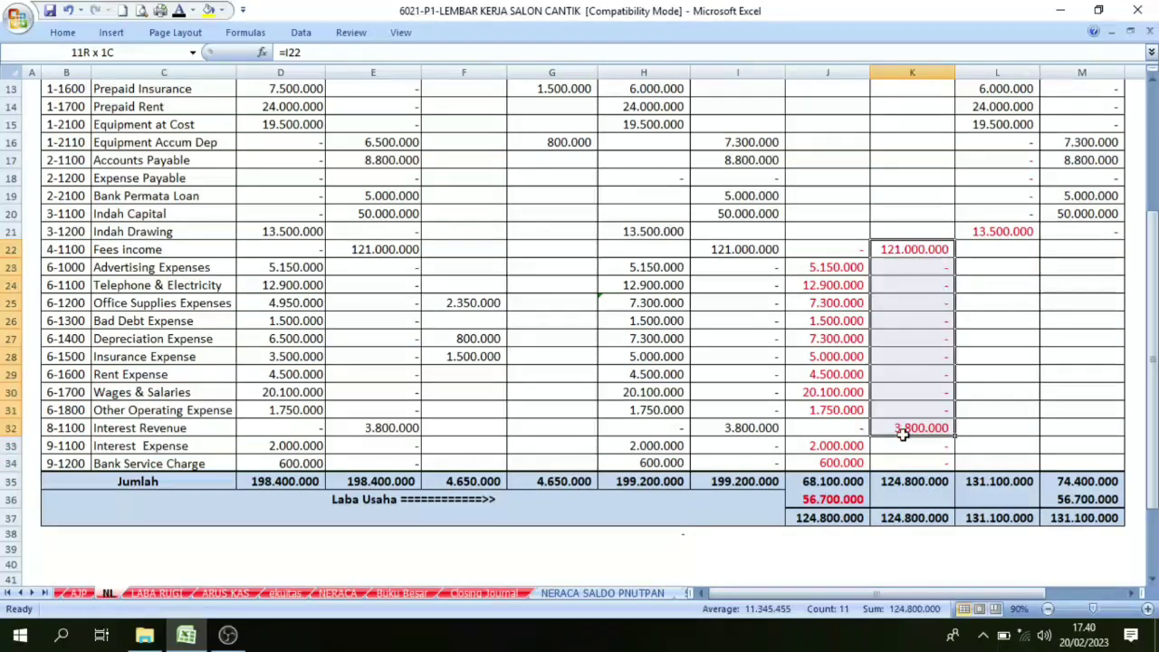
{"action": "left_click", "coordinate": [129, 251]}
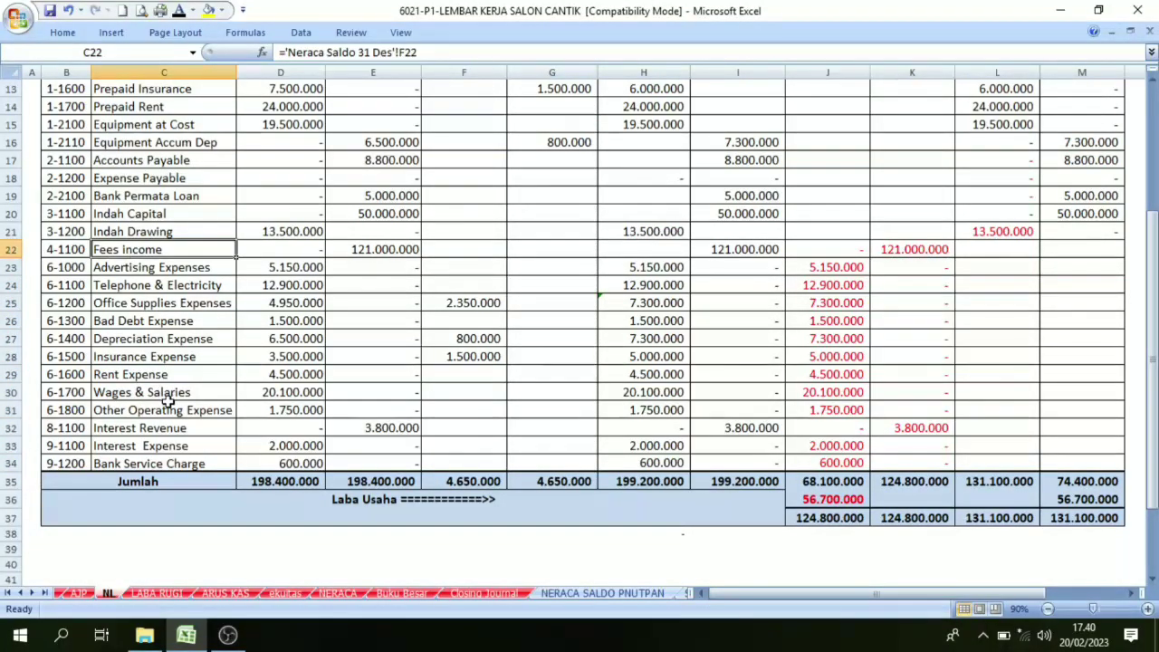
{"action": "left_click", "coordinate": [145, 425]}
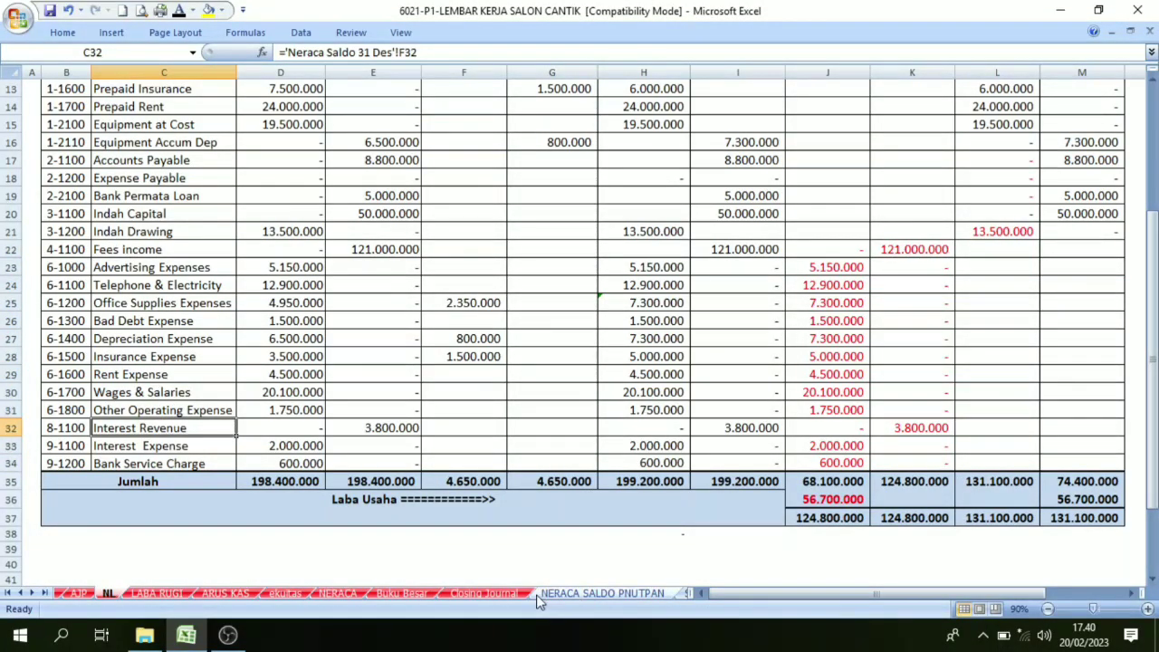
On the Closing Journal sheet, set the font colour of the REFF account codes in F7:F9 to Automatic
{"action": "left_click", "coordinate": [484, 593]}
{"action": "left_click", "coordinate": [205, 277]}
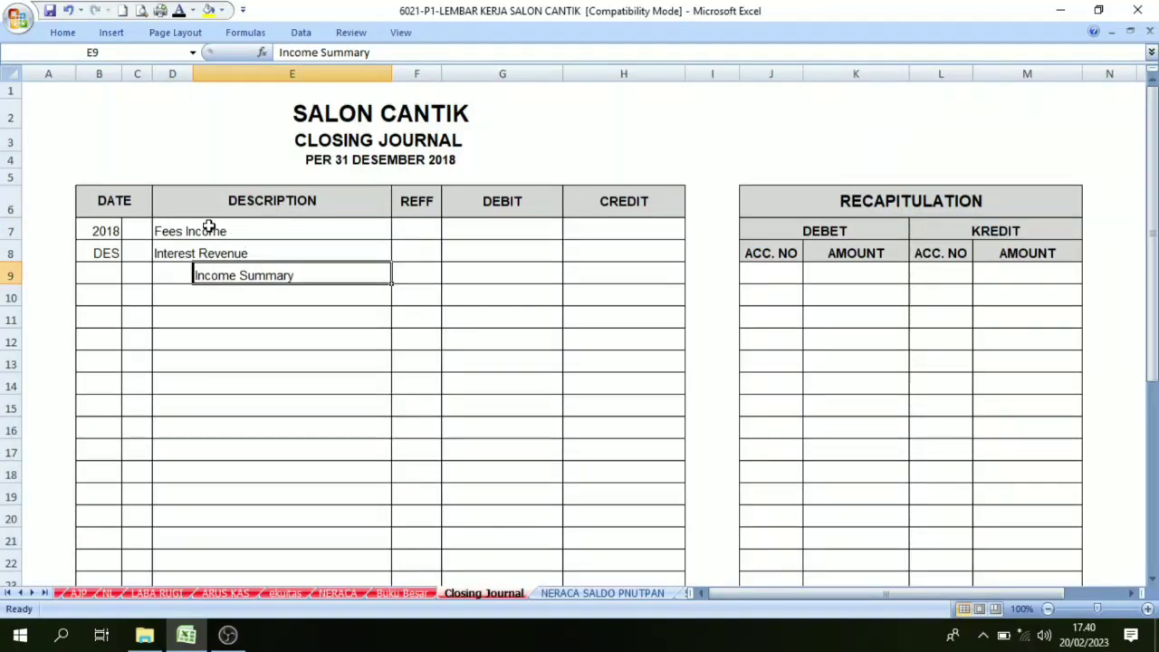
{"action": "left_click_drag", "start_coordinate": [208, 227], "coordinate": [202, 248]}
{"action": "left_click", "coordinate": [174, 226]}
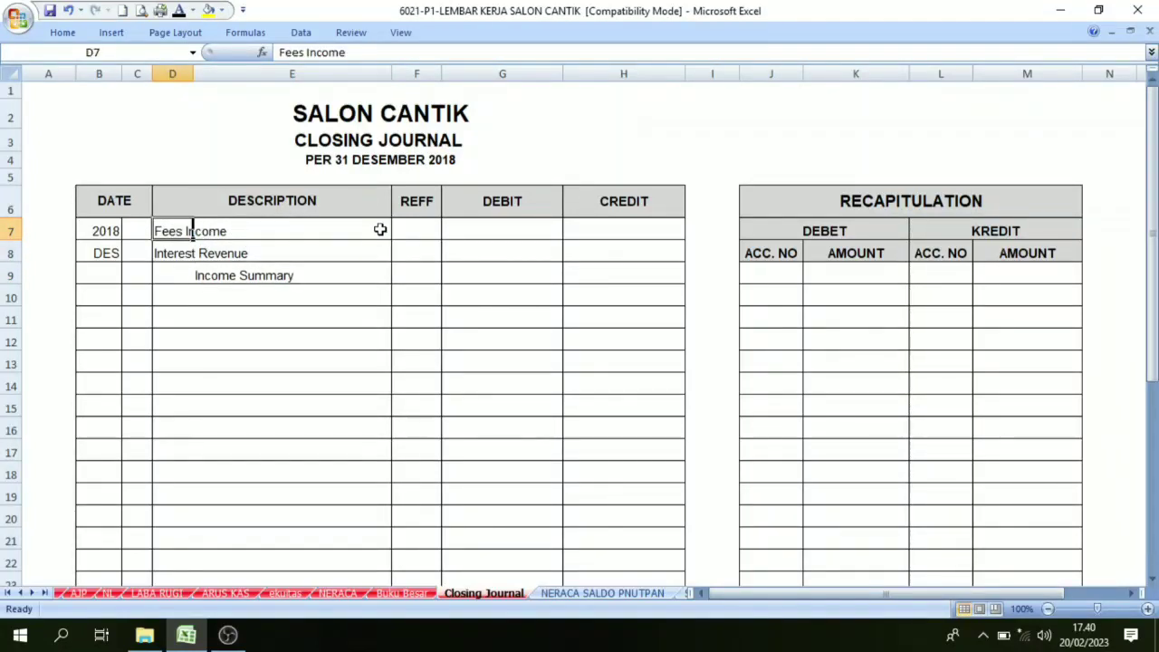
{"action": "left_click_drag", "start_coordinate": [417, 230], "coordinate": [414, 275]}
{"action": "left_click", "coordinate": [178, 11]}
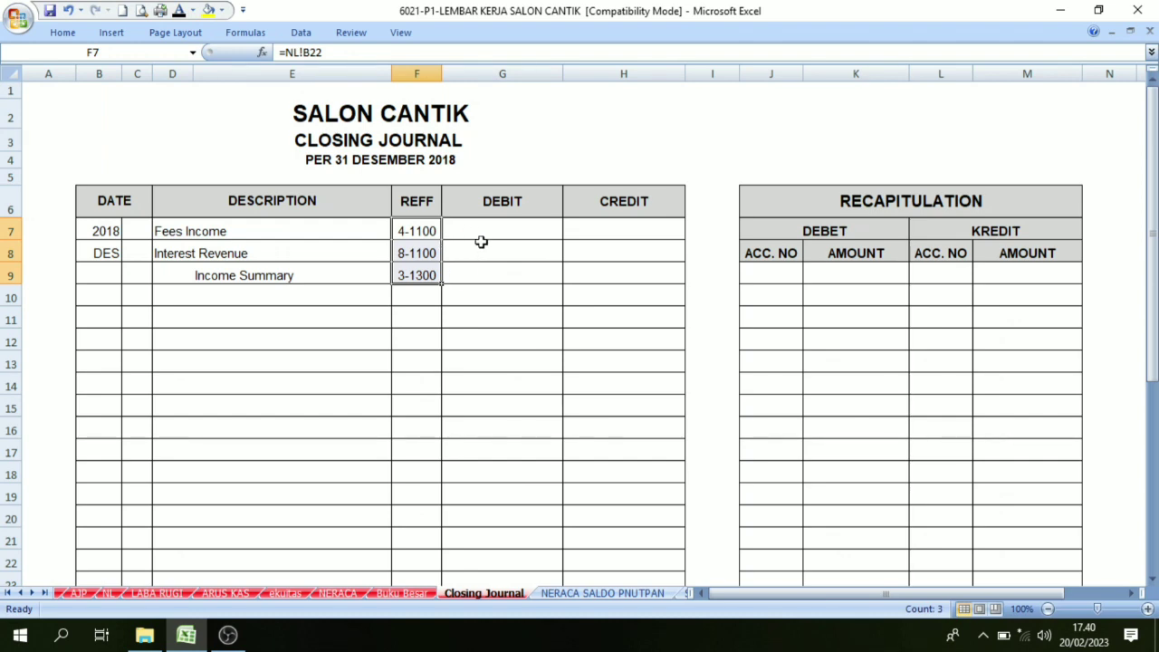
Check the Fees income and Interest Revenue credits on the NL worksheet and set the font colour of the Closing Journal debit amounts in G7:G8 to Automatic
{"action": "left_click", "coordinate": [266, 230]}
{"action": "left_click", "coordinate": [476, 231]}
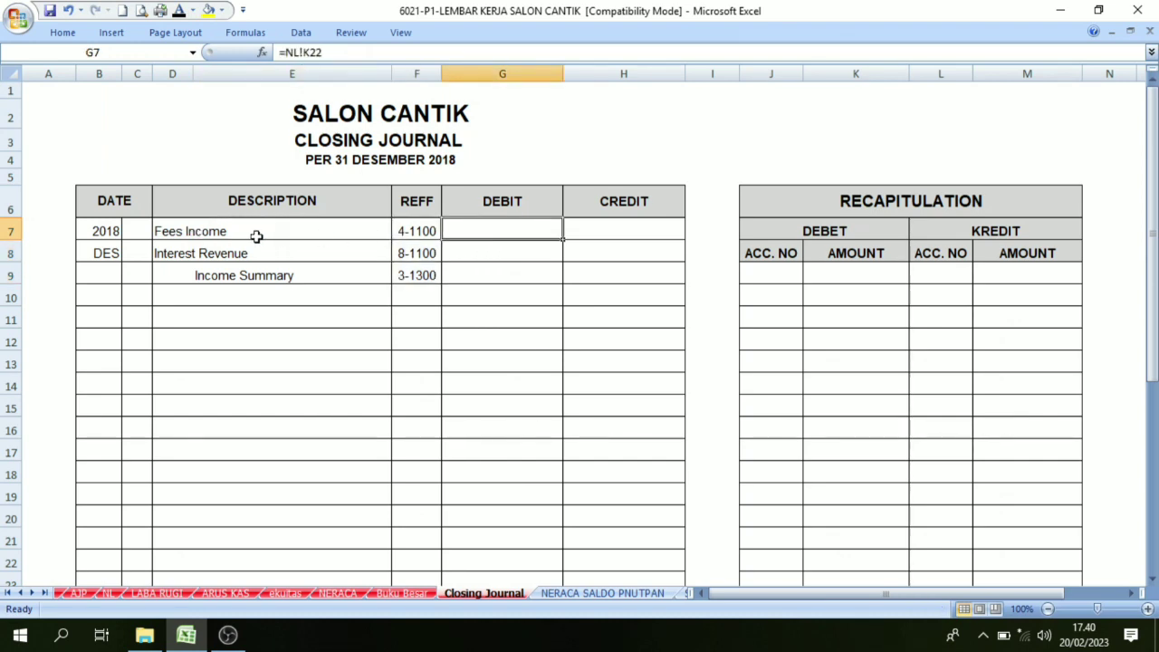
{"action": "left_click", "coordinate": [256, 234]}
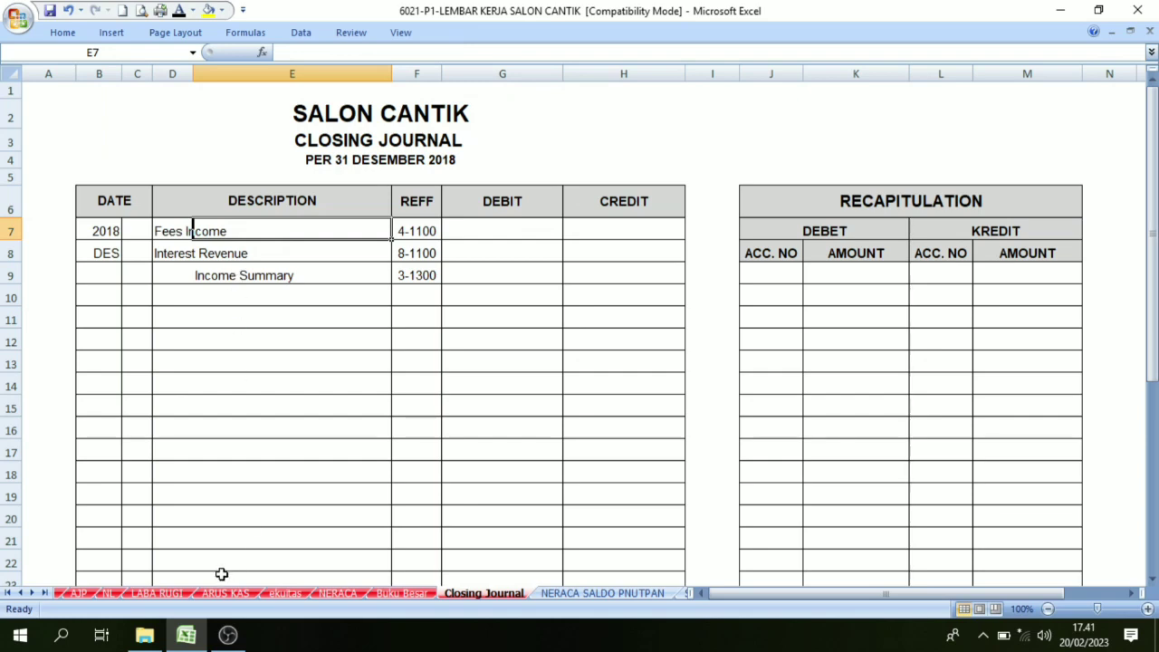
{"action": "left_click", "coordinate": [111, 593]}
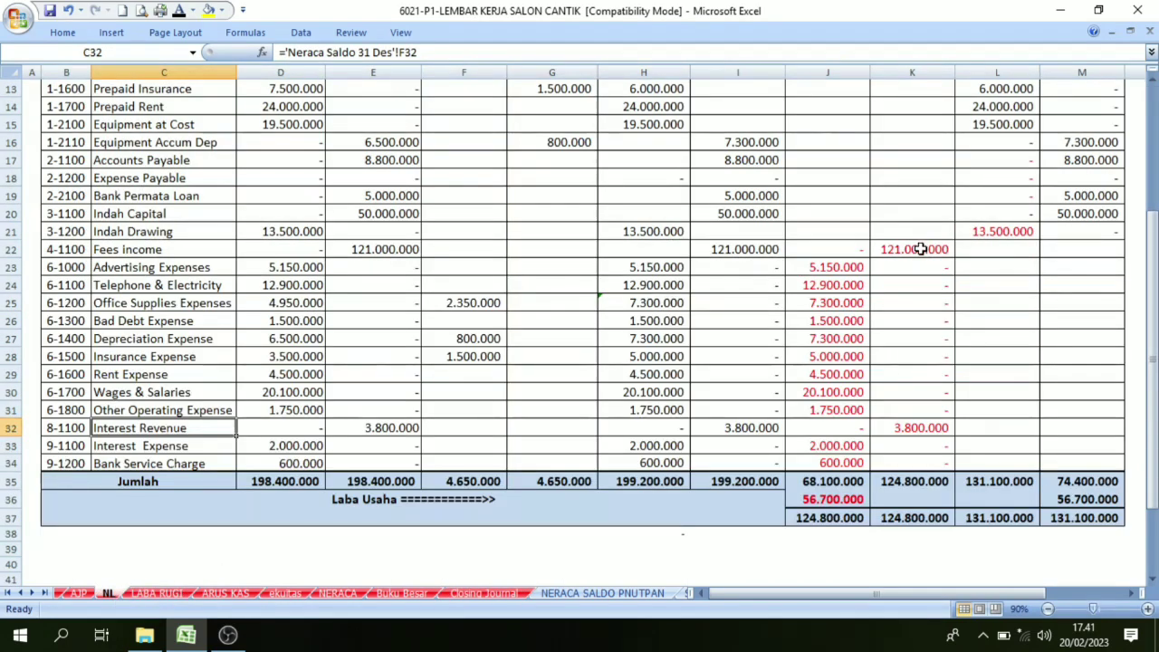
{"action": "left_click", "coordinate": [887, 250]}
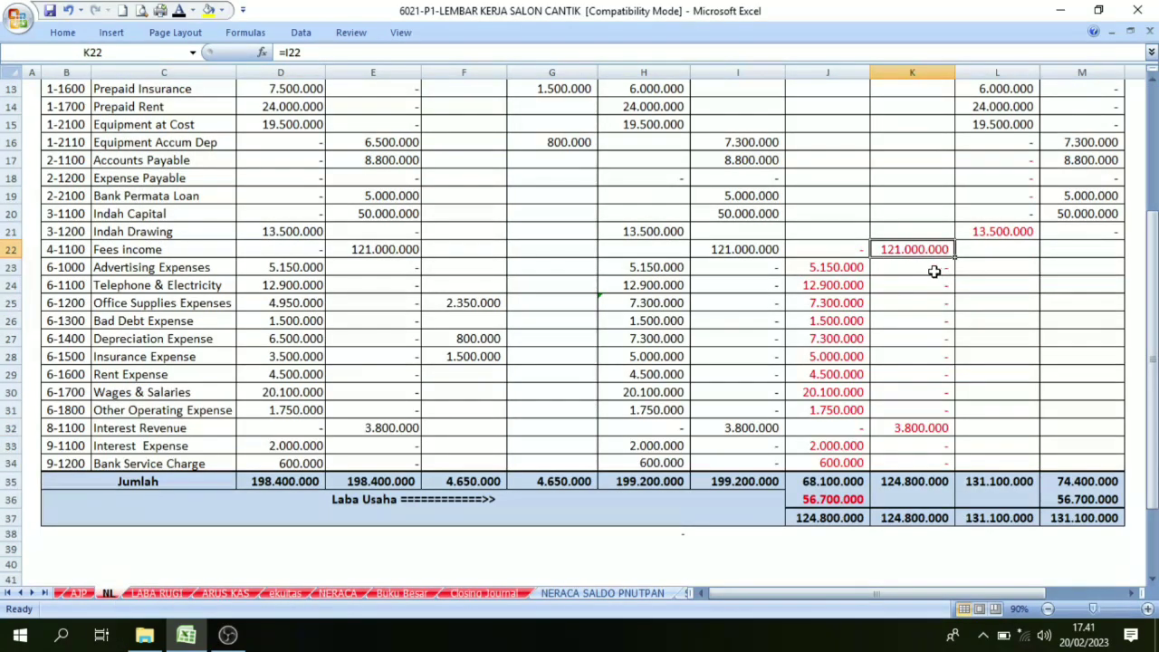
{"action": "left_click", "coordinate": [919, 431]}
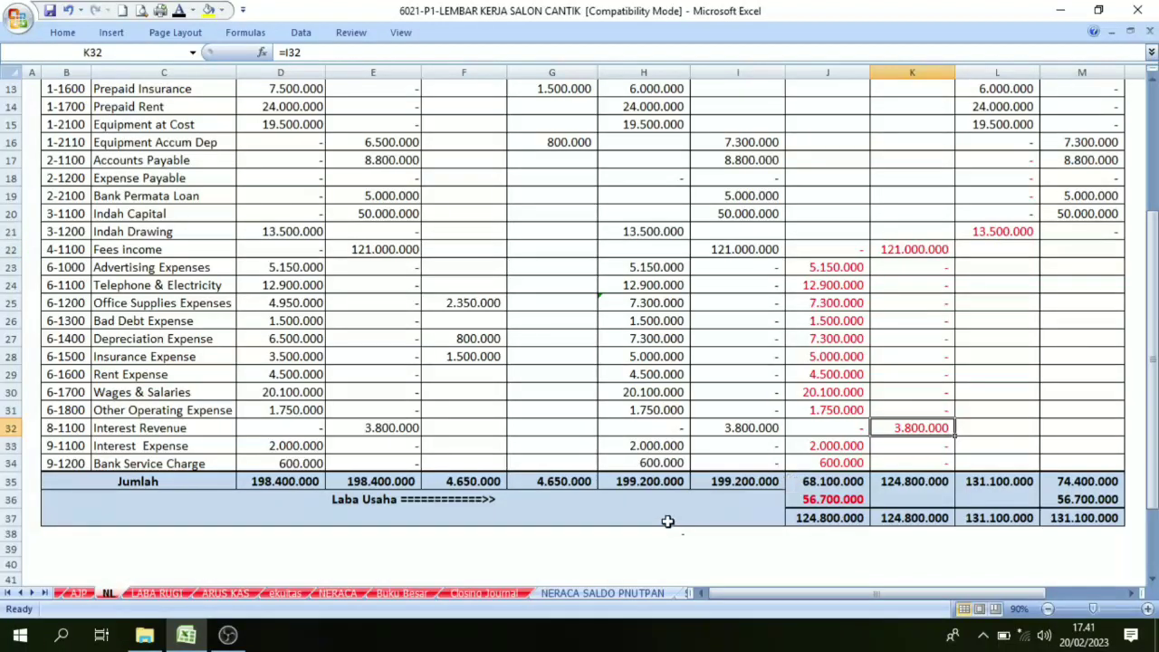
{"action": "left_click", "coordinate": [503, 592]}
{"action": "left_click_drag", "start_coordinate": [481, 238], "coordinate": [481, 251]}
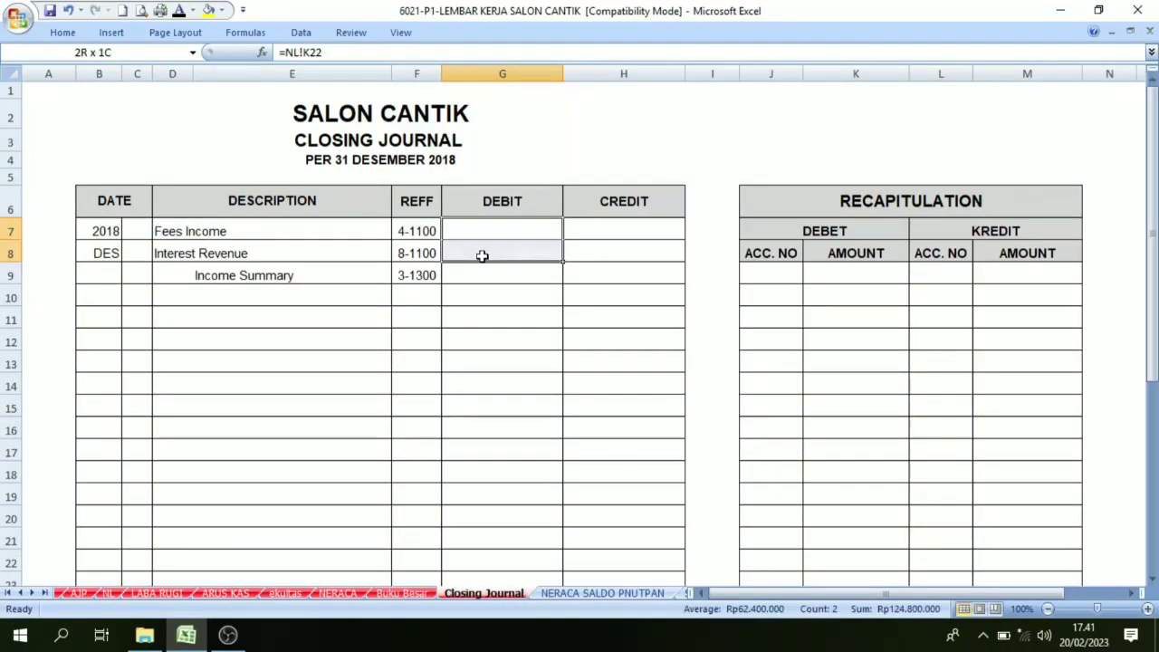
{"action": "left_click", "coordinate": [178, 10]}
Set the font colour of the Income Summary credit formula =G7+G8 in H9 to Automatic
{"action": "left_click", "coordinate": [573, 273]}
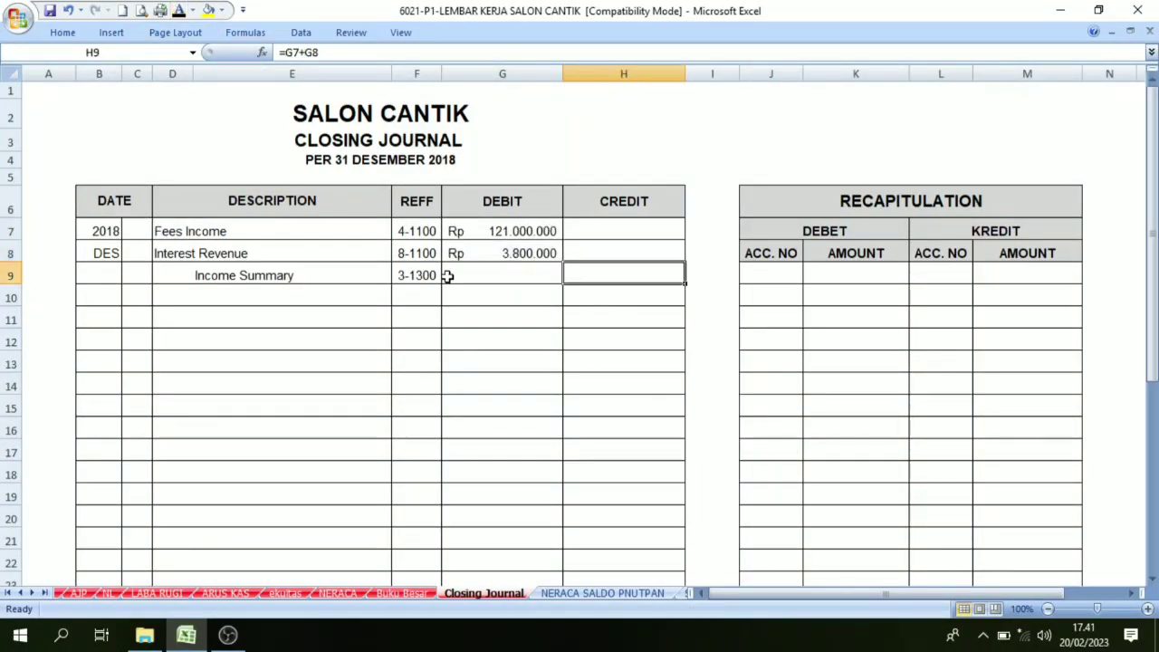
{"action": "left_click", "coordinate": [290, 278]}
{"action": "left_click", "coordinate": [625, 276]}
{"action": "left_click_drag", "start_coordinate": [523, 230], "coordinate": [520, 253]}
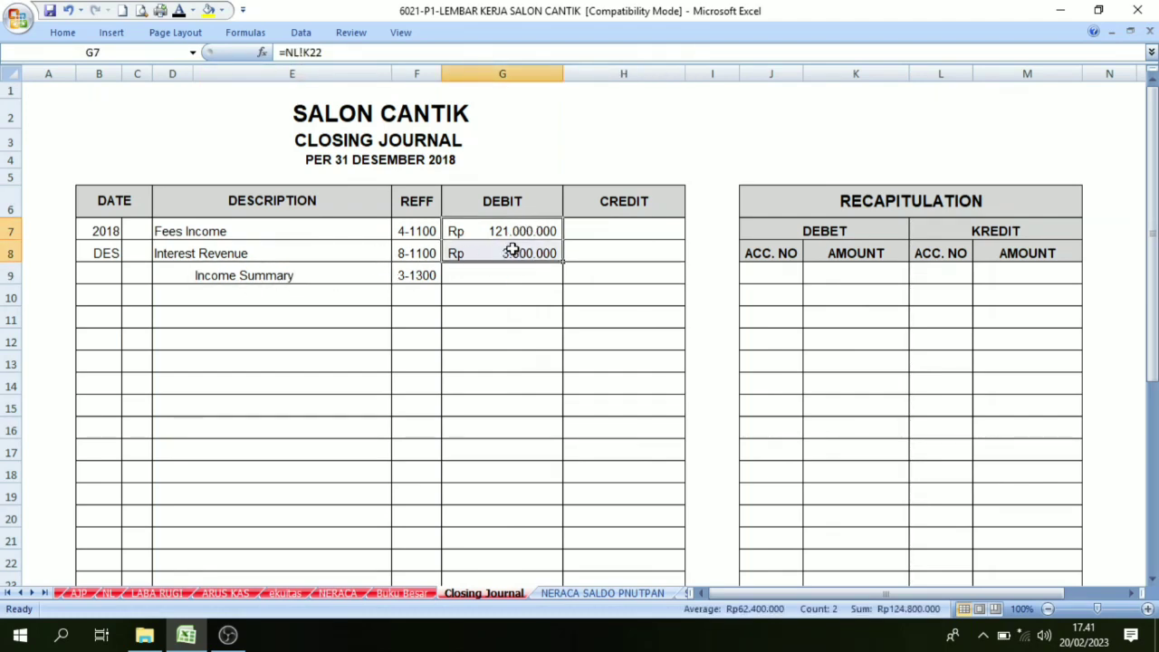
{"action": "left_click", "coordinate": [627, 271]}
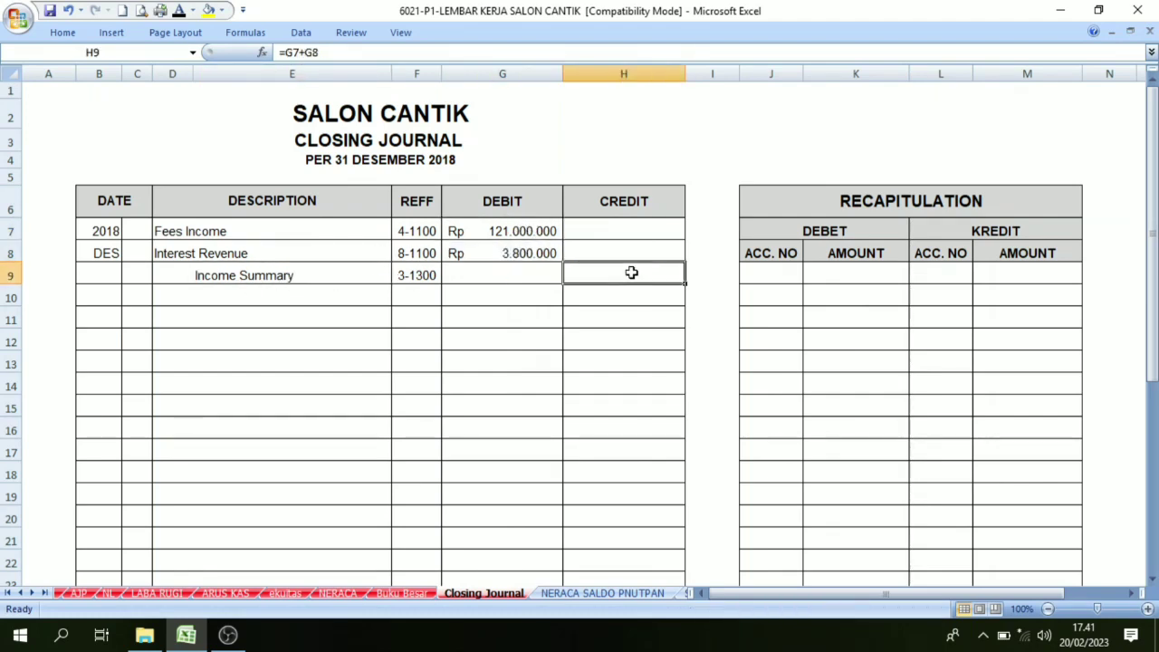
{"action": "left_click", "coordinate": [189, 10]}
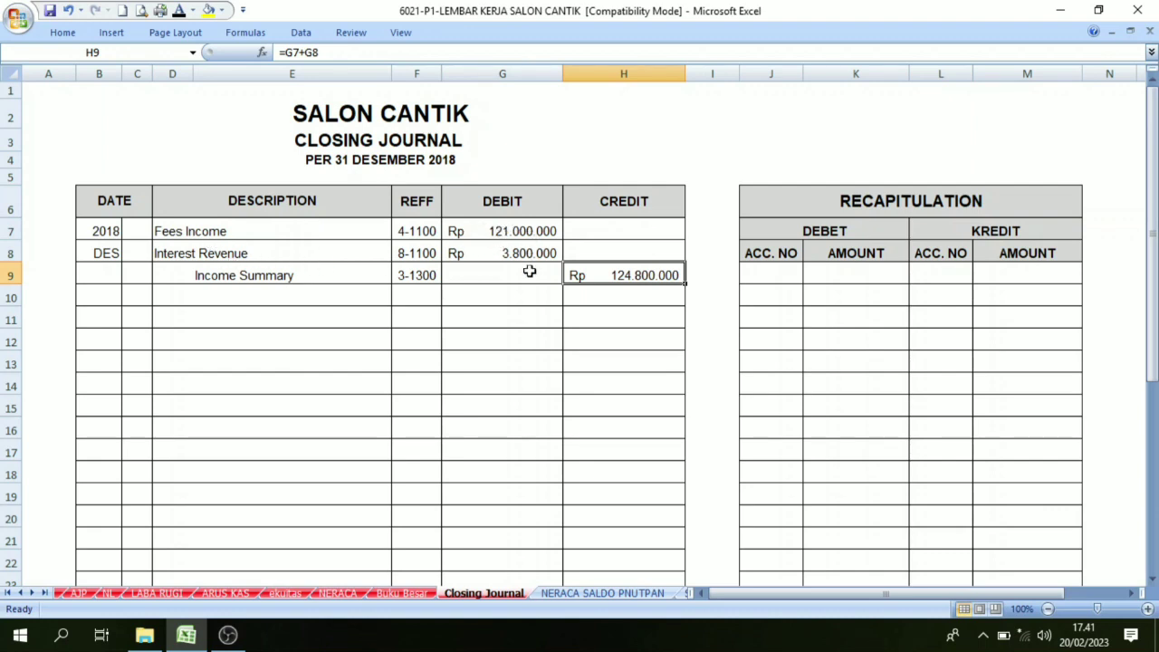
Recheck the revenue amounts on the NL worksheet and set the font colour of the Closing Journal day cells C7:C8 to Automatic
{"action": "left_click", "coordinate": [487, 295]}
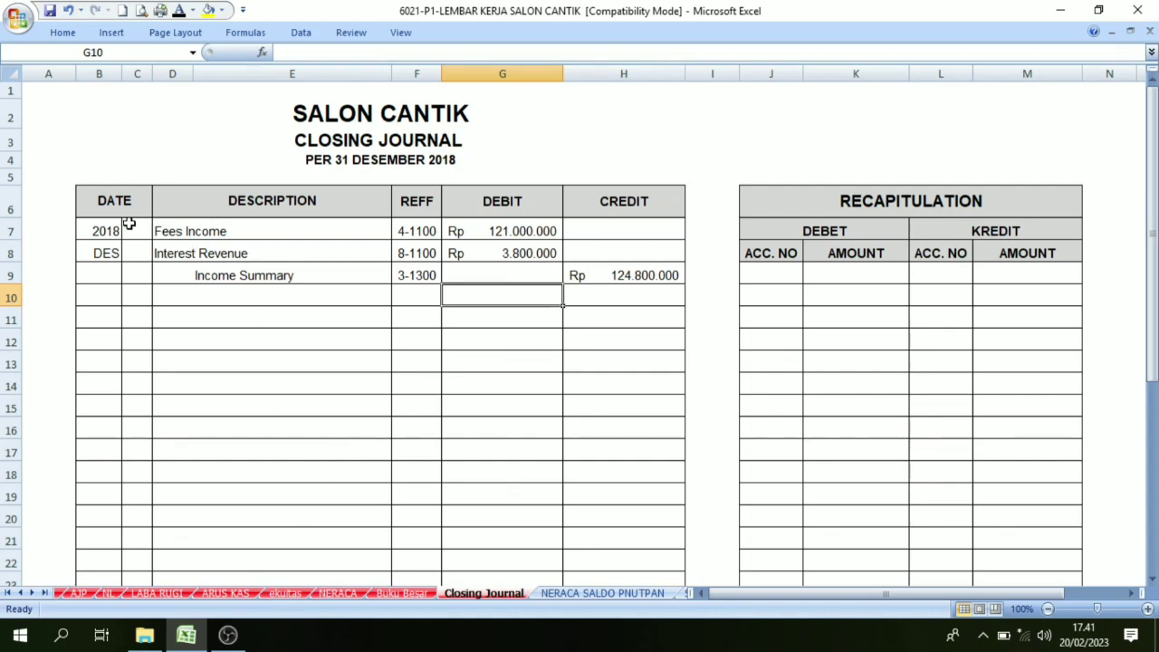
{"action": "left_click", "coordinate": [109, 594]}
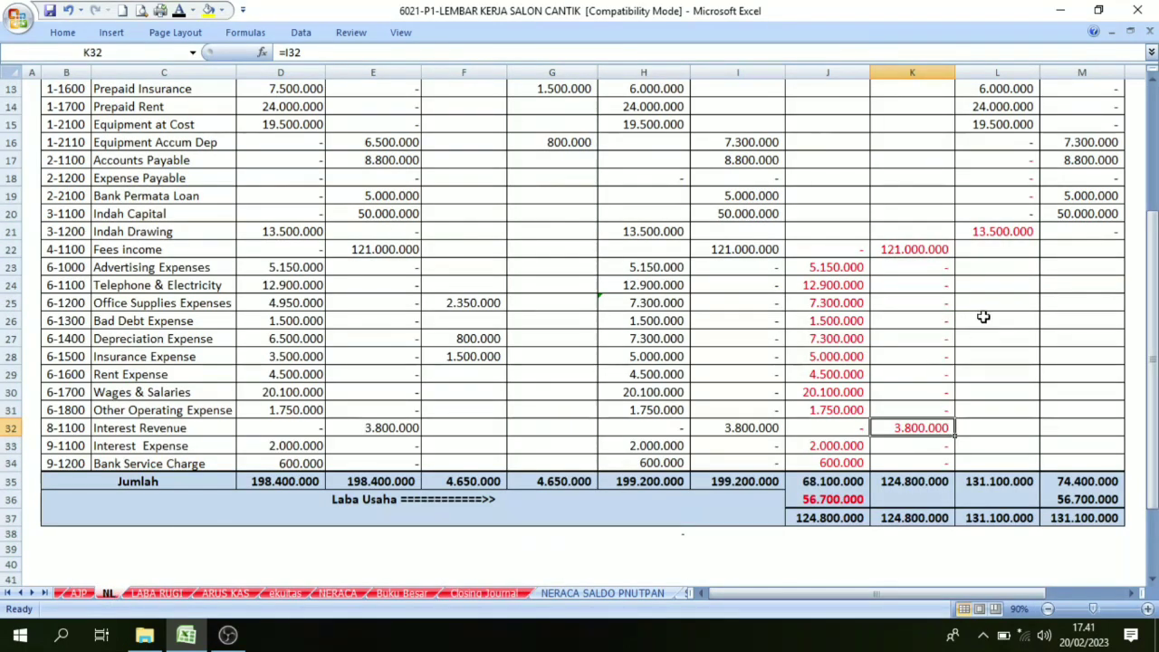
{"action": "left_click_drag", "start_coordinate": [913, 257], "coordinate": [916, 406]}
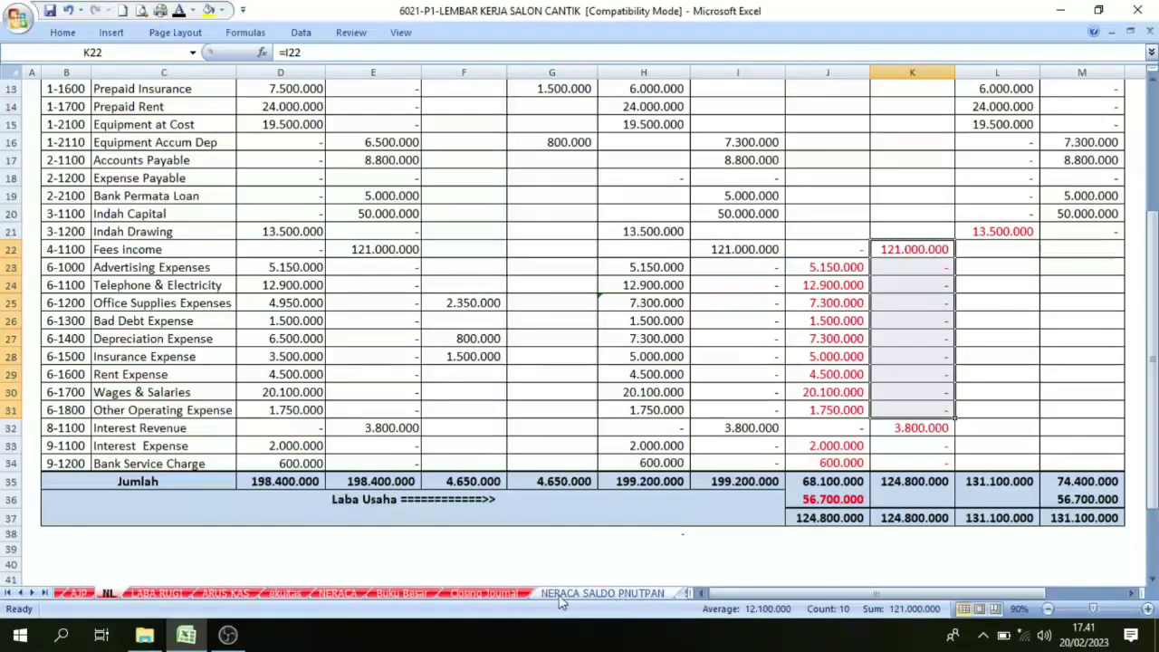
{"action": "left_click", "coordinate": [494, 593]}
{"action": "left_click_drag", "start_coordinate": [138, 230], "coordinate": [137, 244]}
{"action": "left_click", "coordinate": [178, 10]}
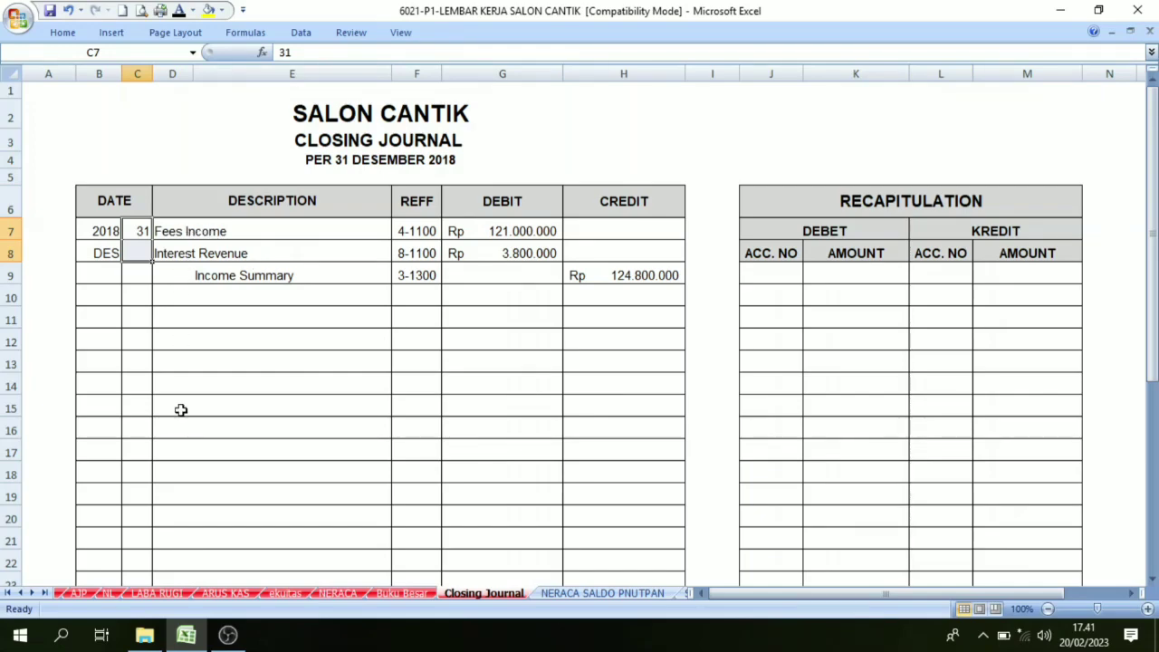
Review the expense amounts in the LABA / RUGI debit column, J23:J34, on the NL worksheet and return to the Closing Journal sheet
{"action": "left_click", "coordinate": [194, 518]}
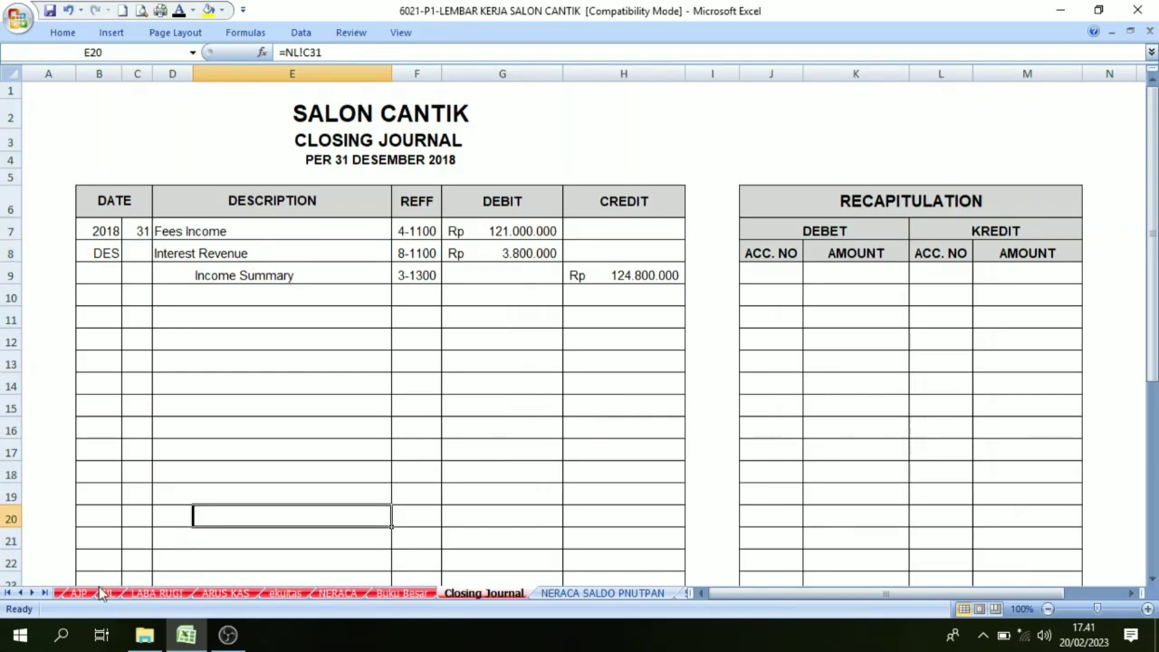
{"action": "left_click", "coordinate": [103, 593]}
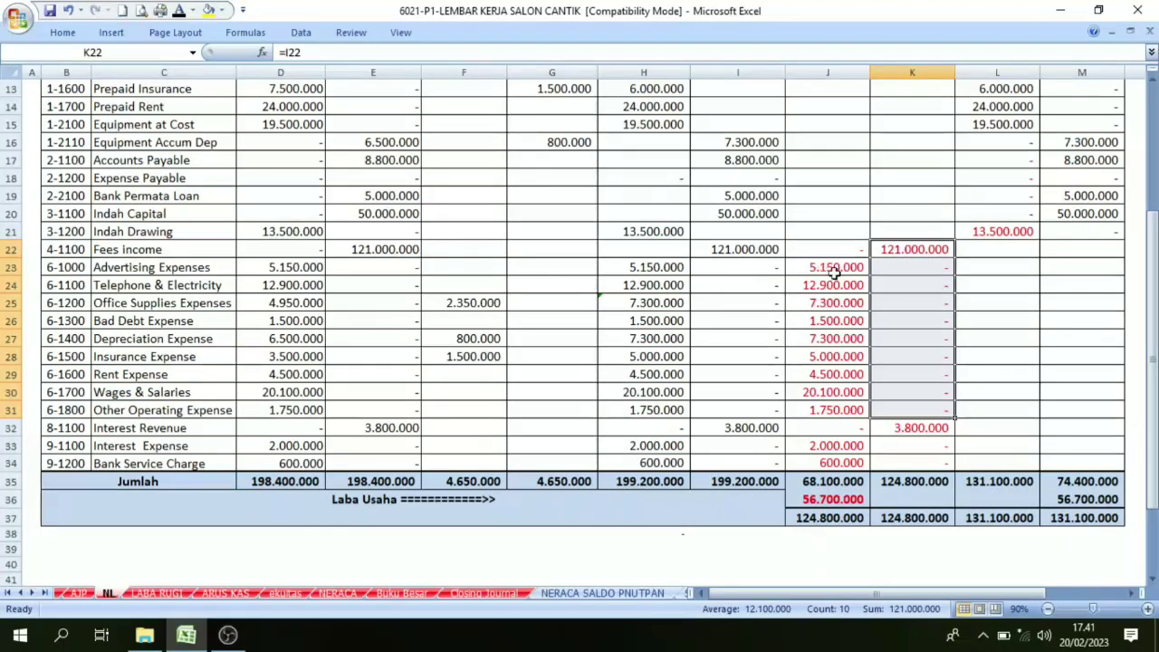
{"action": "left_click_drag", "start_coordinate": [824, 267], "coordinate": [832, 460]}
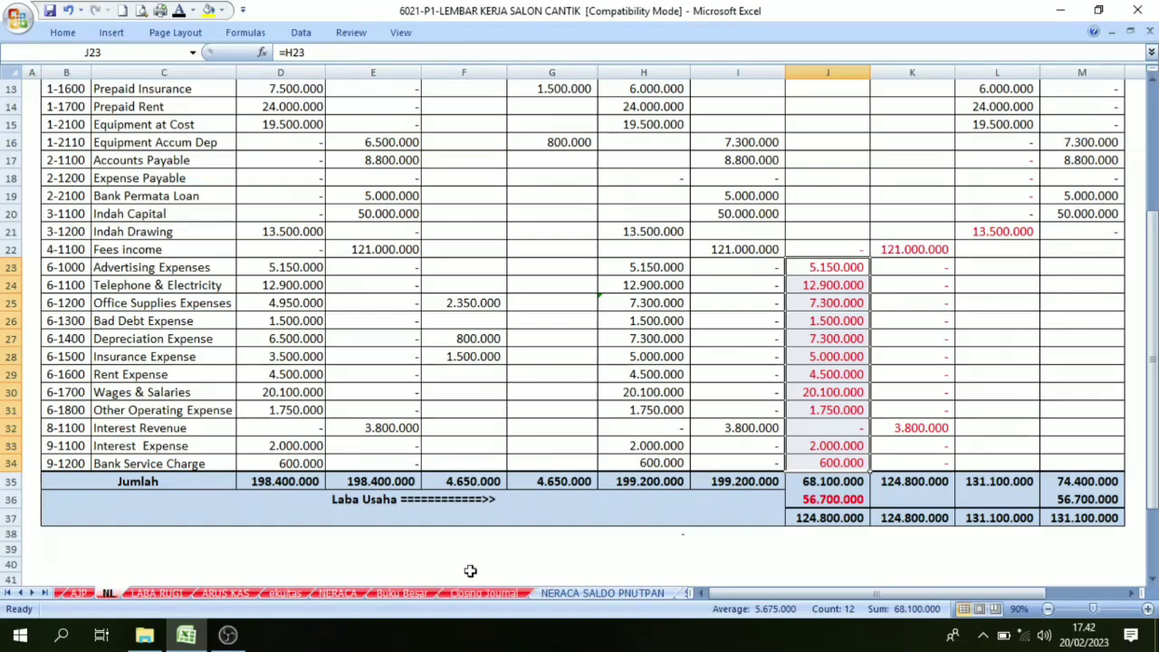
{"action": "scroll", "coordinate": [824, 154], "scroll_direction": "up", "scroll_amount": 4}
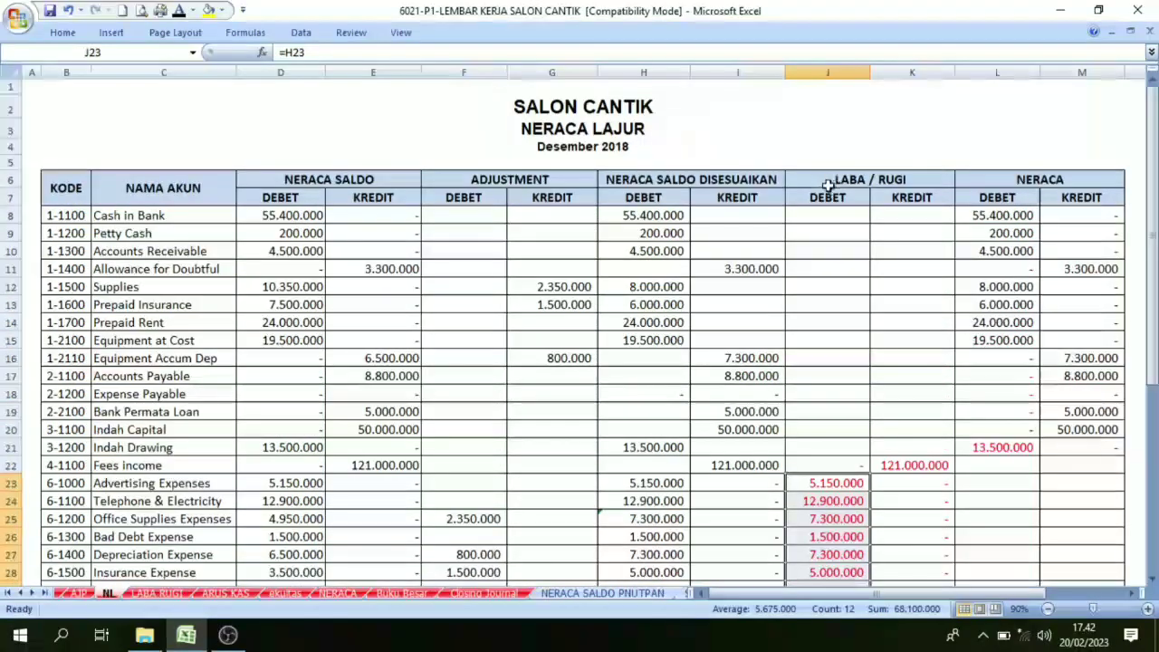
{"action": "scroll", "coordinate": [828, 190], "scroll_direction": "down", "scroll_amount": 1}
{"action": "scroll", "coordinate": [828, 190], "scroll_direction": "down", "scroll_amount": 3}
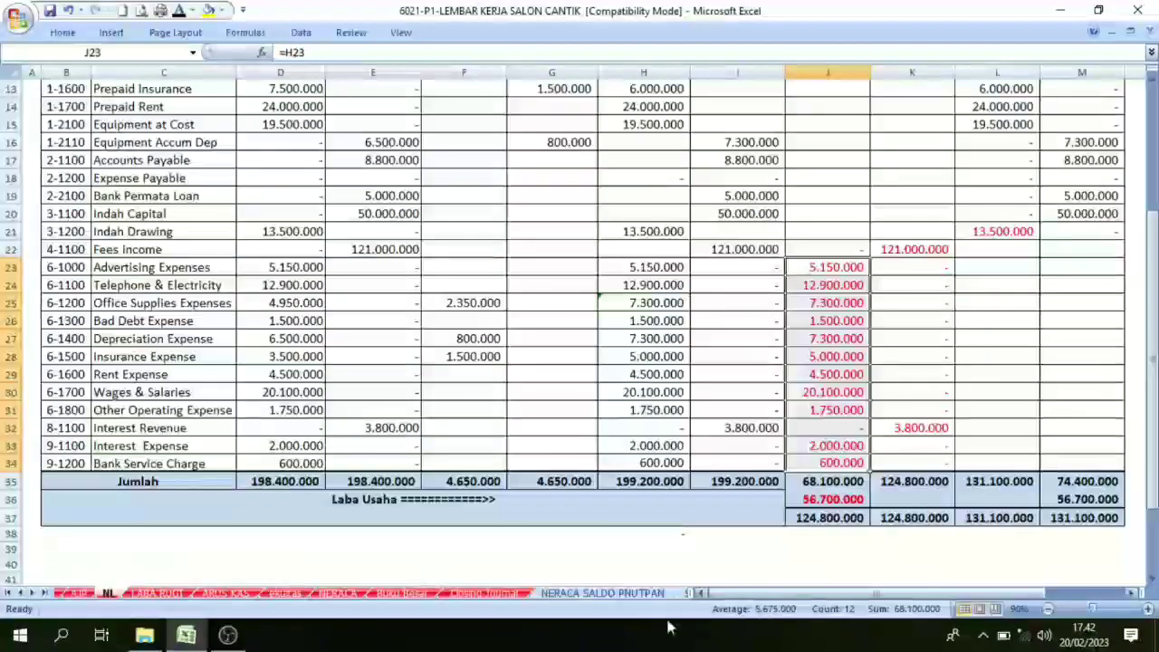
{"action": "left_click", "coordinate": [485, 593]}
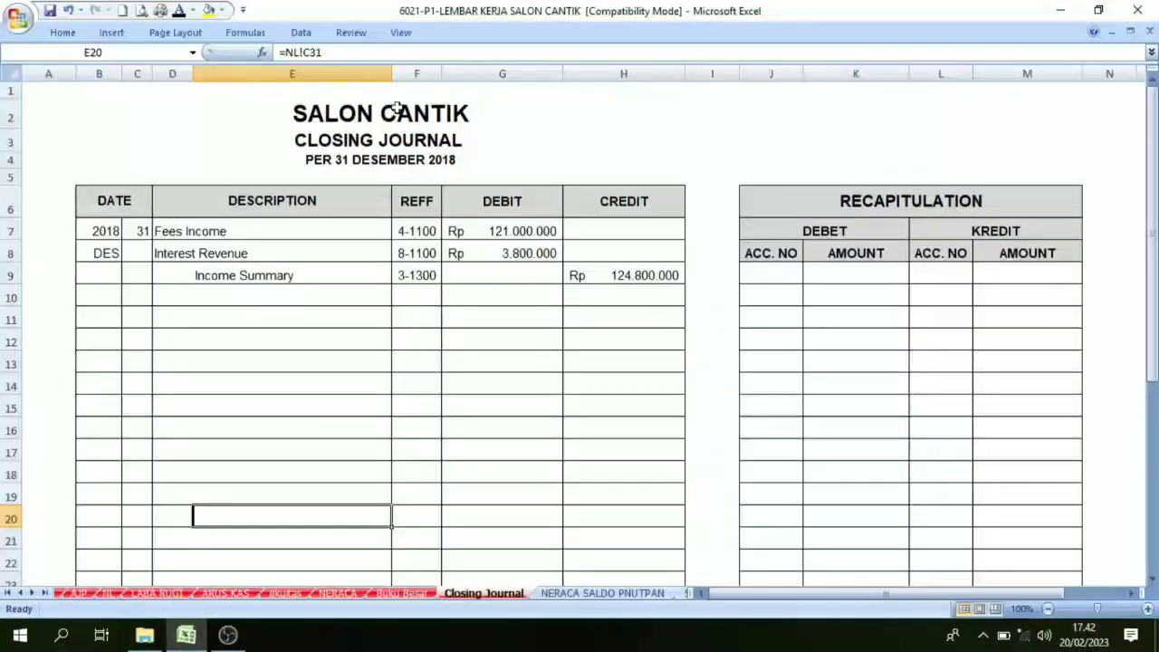
Set the font colour of the expense account descriptions in E12:E23, from Advertising Expense to Bank Service Charge, to Automatic
{"action": "left_click", "coordinate": [194, 337]}
{"action": "left_click_drag", "start_coordinate": [194, 337], "coordinate": [204, 513]}
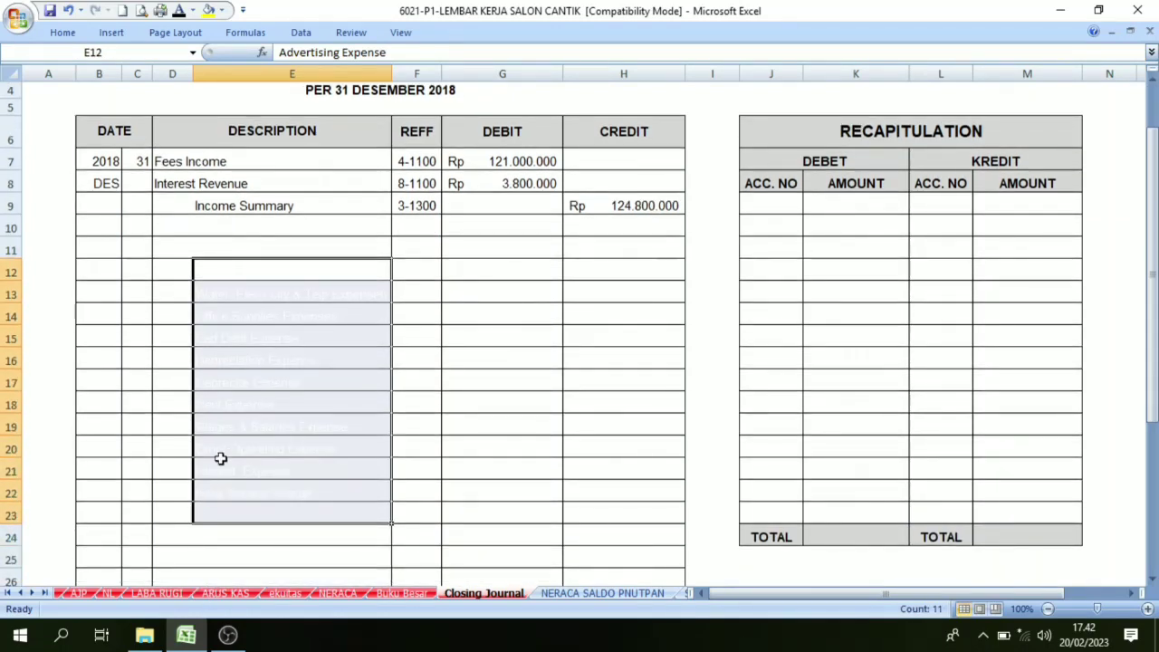
{"action": "left_click", "coordinate": [179, 10]}
{"action": "left_click", "coordinate": [318, 336]}
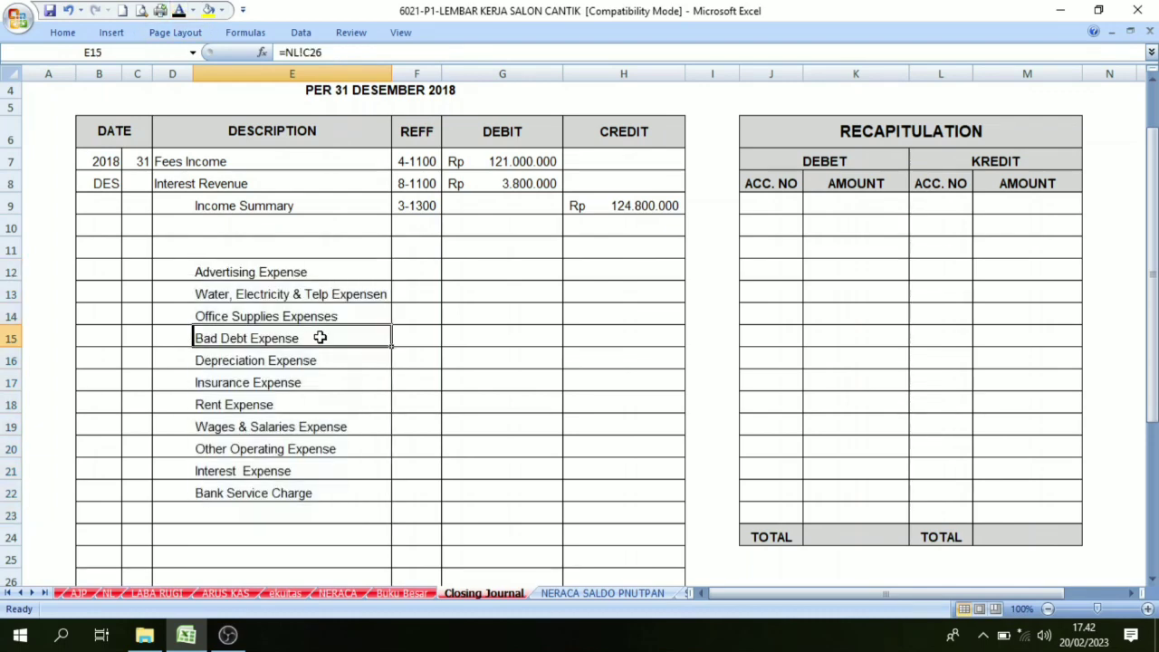
Set the font colour of the Income Summary description in D11 to Automatic and enter 31 as its day in C11
{"action": "left_click", "coordinate": [208, 206]}
{"action": "left_click", "coordinate": [165, 249]}
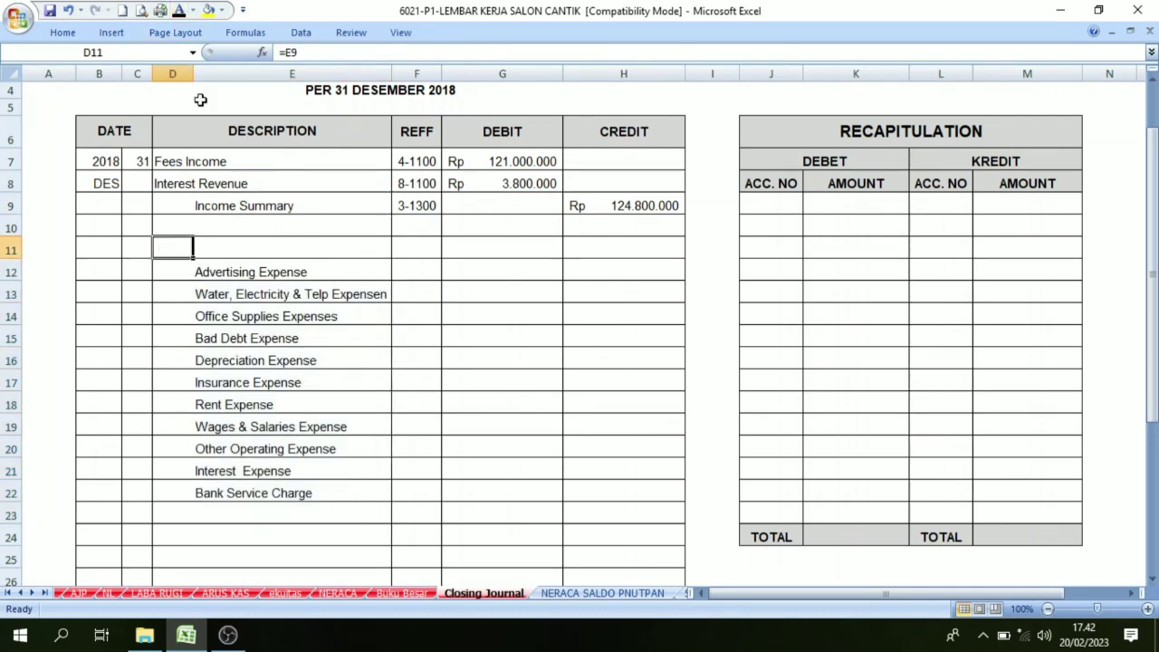
{"action": "left_click", "coordinate": [179, 10]}
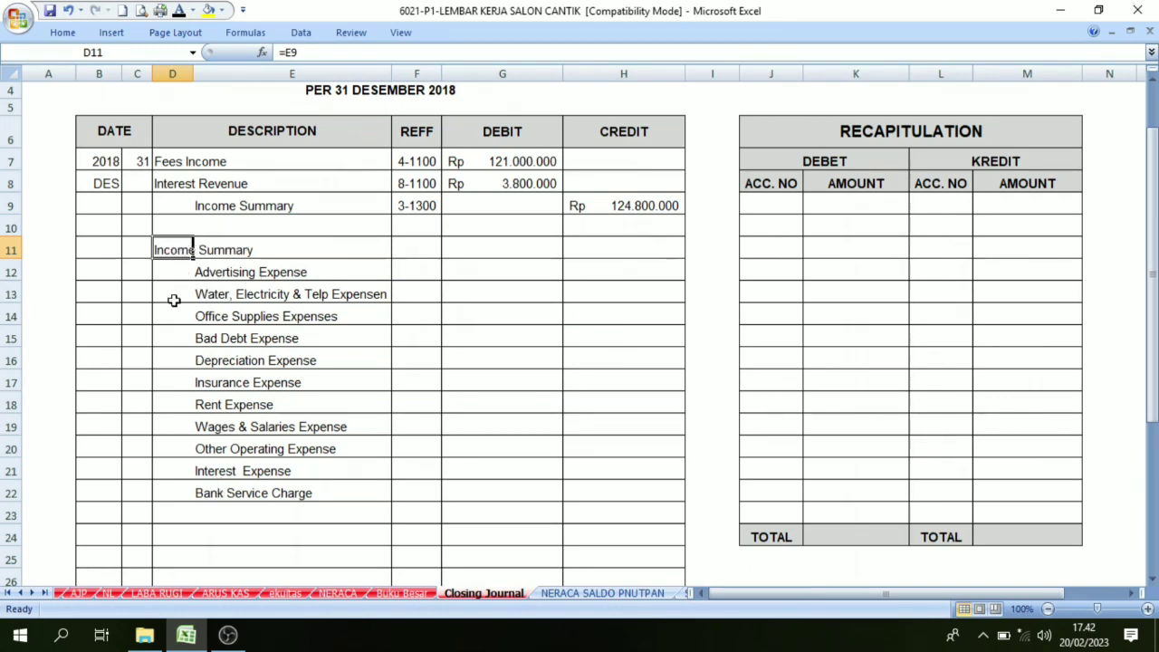
{"action": "left_click", "coordinate": [135, 253]}
{"action": "type", "text": "31"}
{"action": "key", "text": "ctrl+Return"}
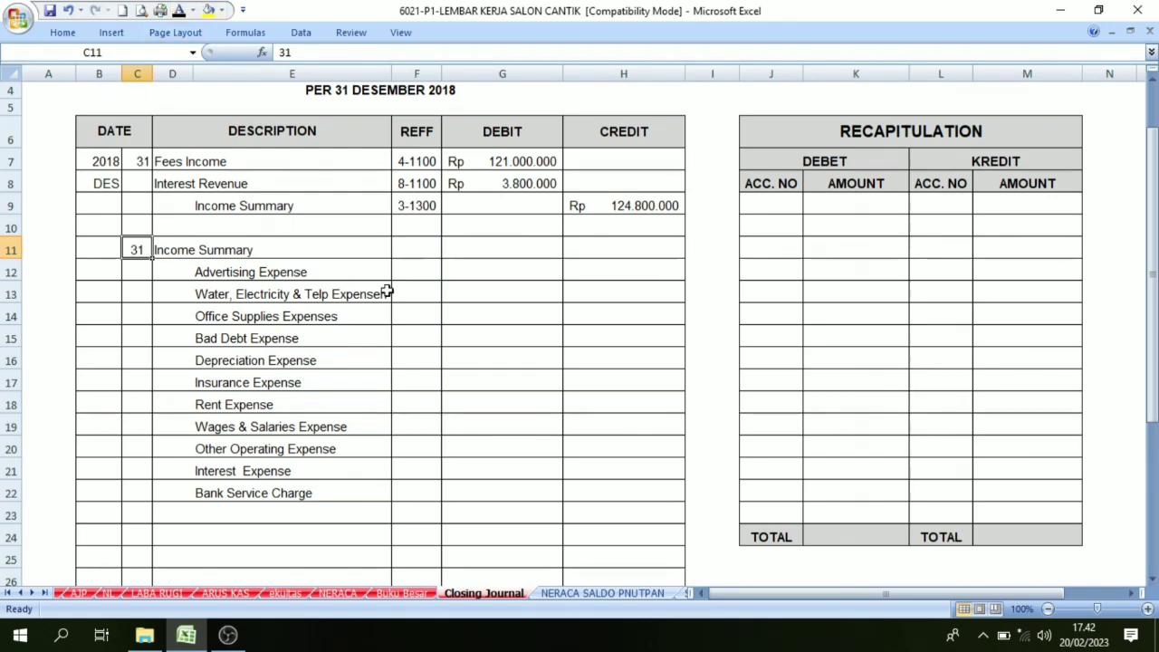
Set the font colour of the REFF account codes for the expense closing entry in F11:F23 to Automatic
{"action": "left_click_drag", "start_coordinate": [414, 246], "coordinate": [404, 514]}
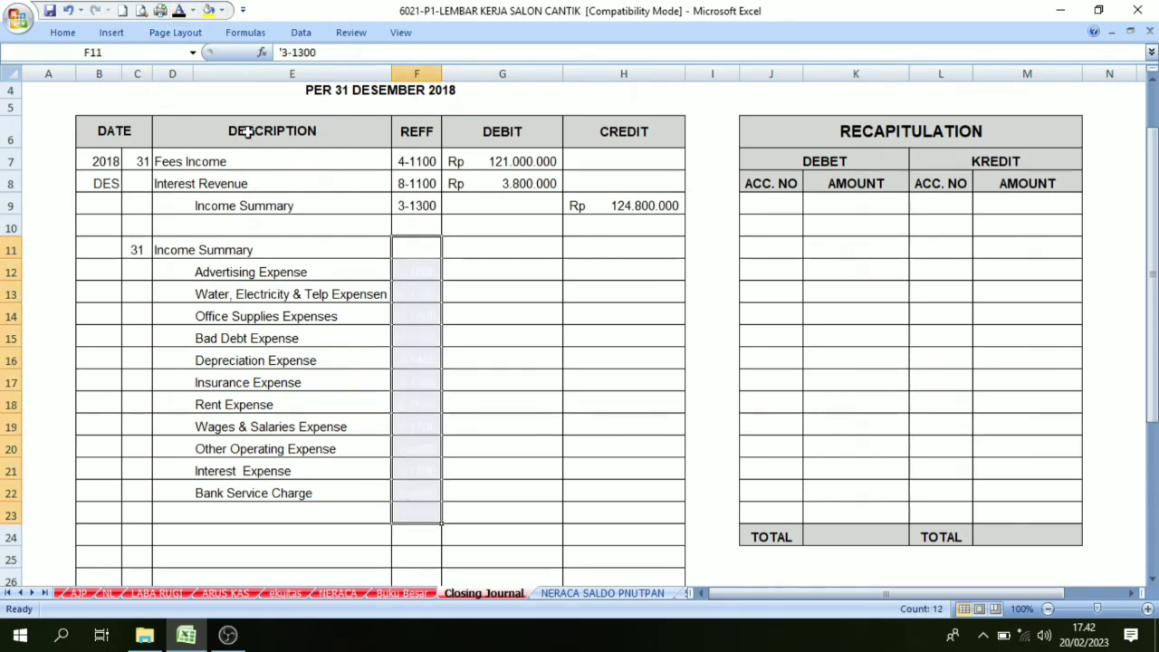
{"action": "left_click", "coordinate": [179, 10]}
{"action": "left_click", "coordinate": [523, 382]}
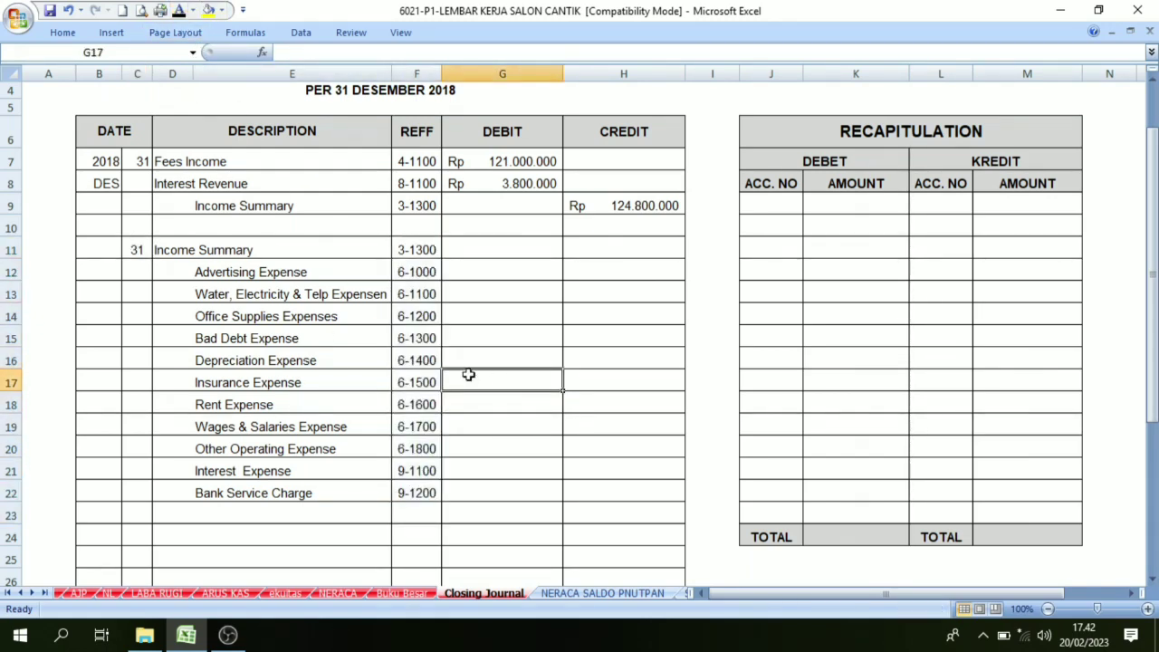
Check the expense amounts on the NL worksheet and set the font colour of the Closing Journal expense credits in H12:H22 to Automatic
{"action": "left_click", "coordinate": [109, 593]}
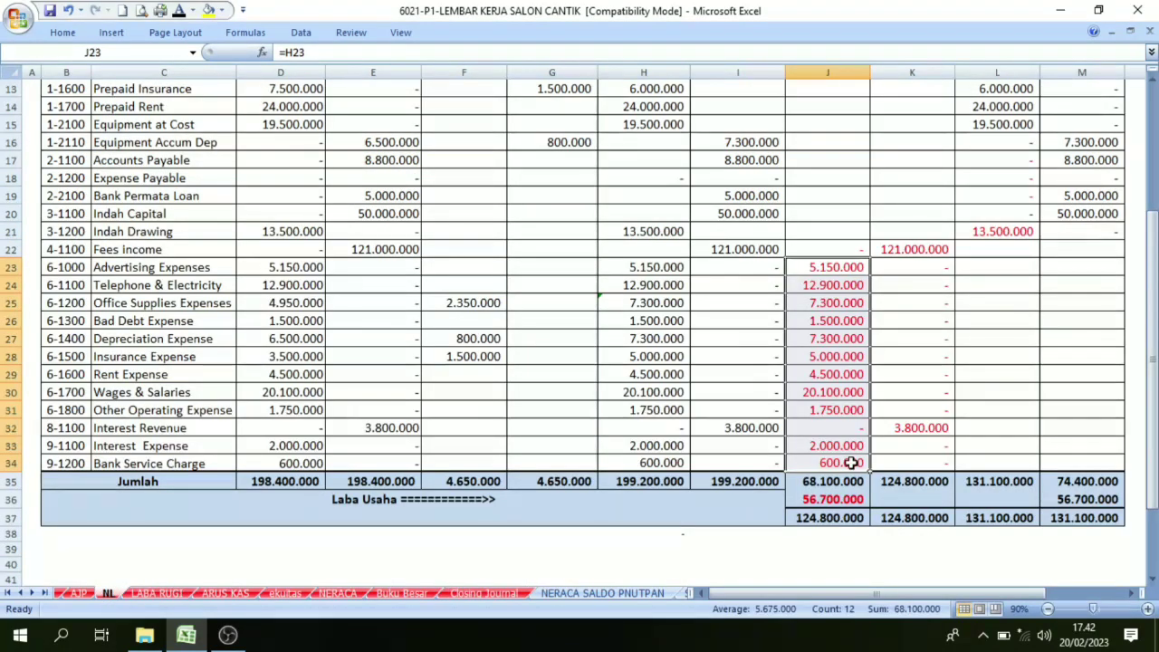
{"action": "left_click", "coordinate": [463, 596]}
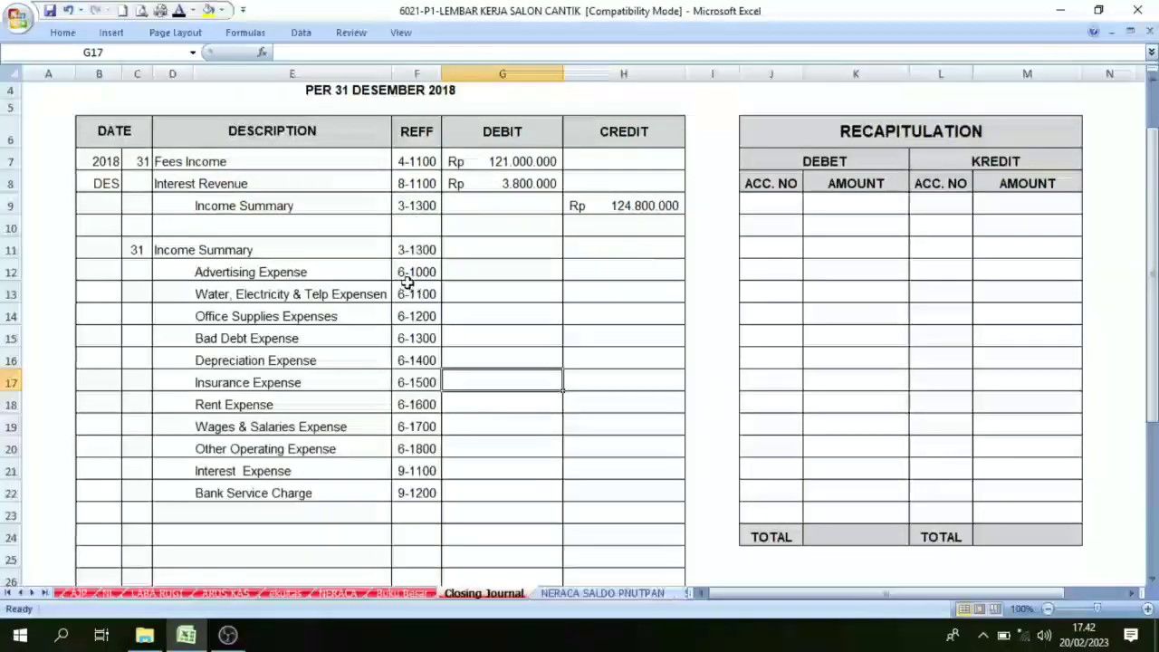
{"action": "left_click_drag", "start_coordinate": [619, 275], "coordinate": [621, 489]}
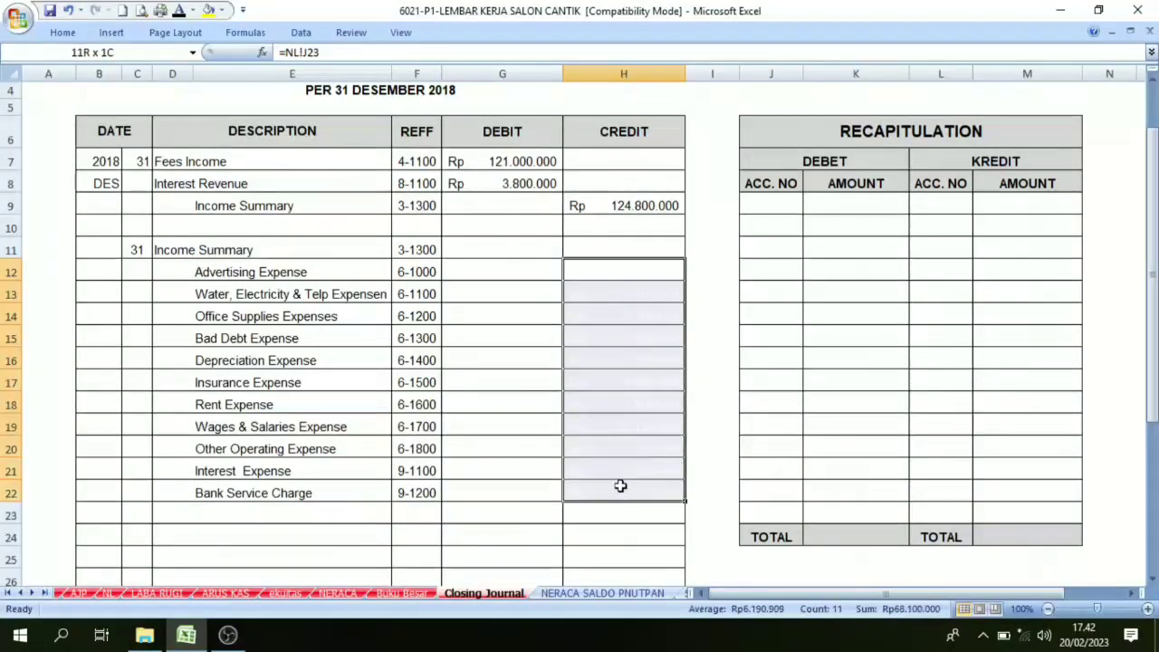
{"action": "left_click", "coordinate": [181, 13]}
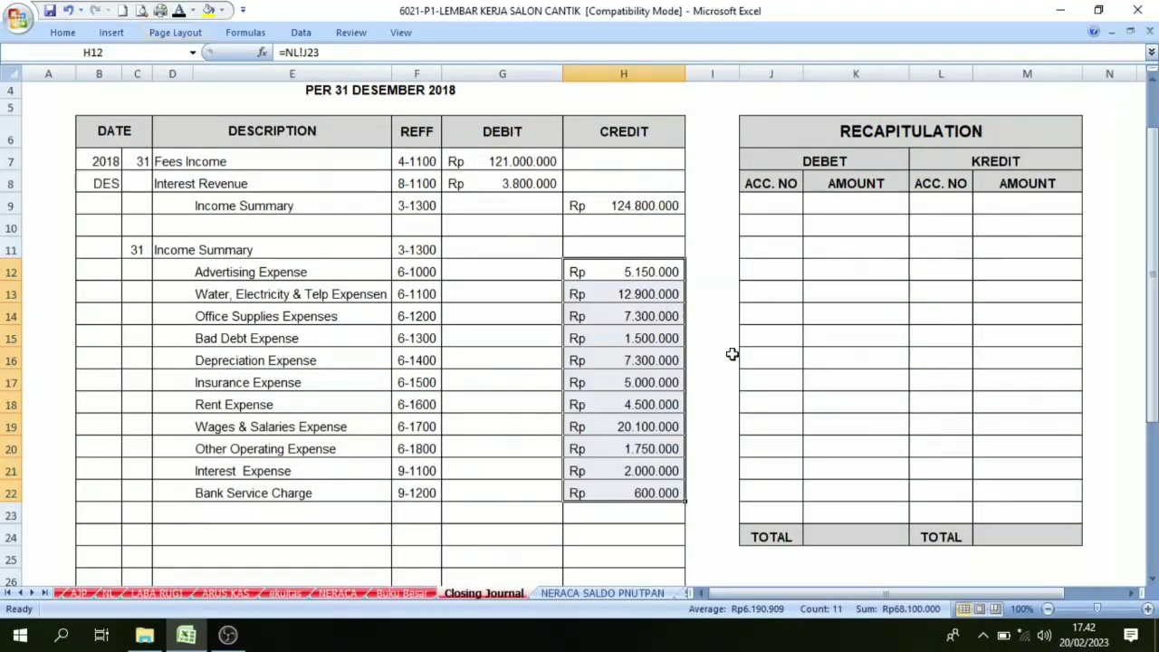
{"action": "left_click", "coordinate": [756, 327]}
Set the font colour of the Income Summary debit formula =SUM(H12:H22) in G11 to Automatic
{"action": "left_click", "coordinate": [513, 244]}
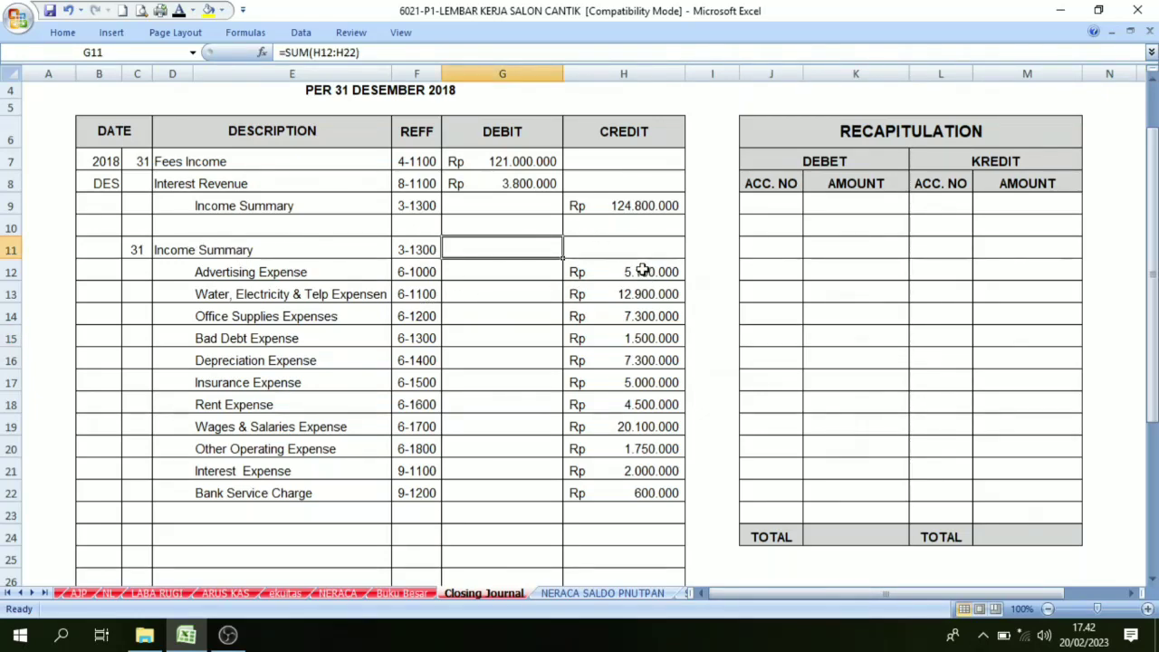
{"action": "left_click_drag", "start_coordinate": [644, 272], "coordinate": [629, 493]}
{"action": "left_click", "coordinate": [479, 251]}
{"action": "left_click", "coordinate": [179, 10]}
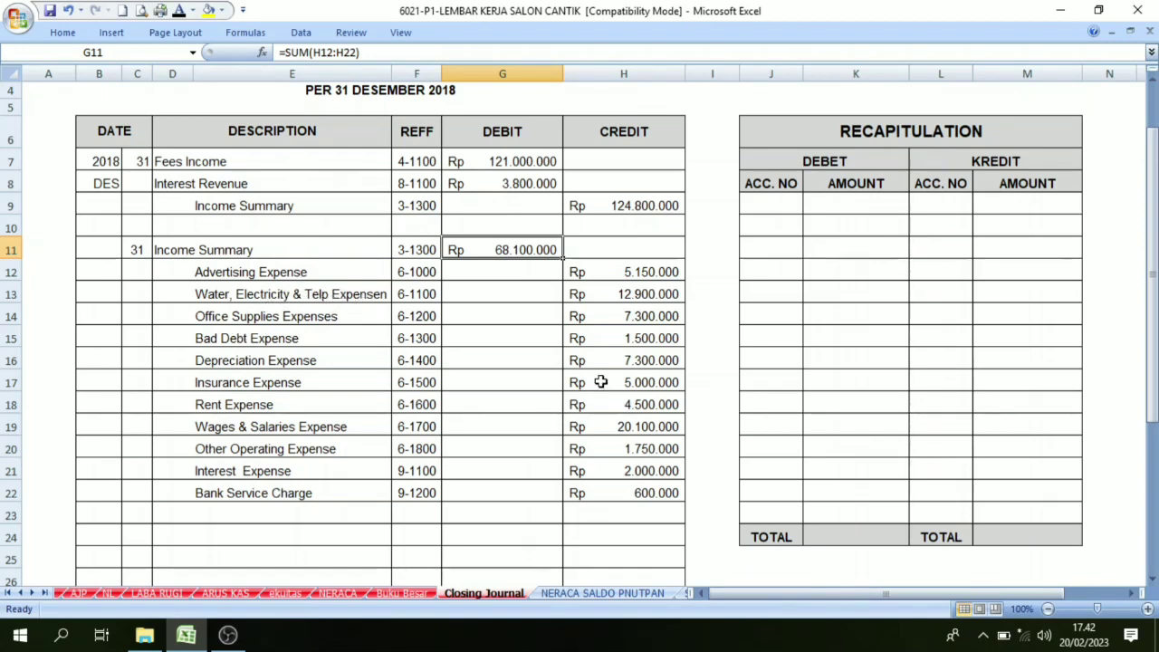
Check the revenue amounts in K22:K32 and the Laba Usaha profit in J36 on the NL worksheet
{"action": "scroll", "coordinate": [375, 574], "scroll_direction": "up", "scroll_amount": 1}
{"action": "scroll", "coordinate": [298, 414], "scroll_direction": "down", "scroll_amount": 3}
{"action": "scroll", "coordinate": [218, 482], "scroll_direction": "up", "scroll_amount": 2}
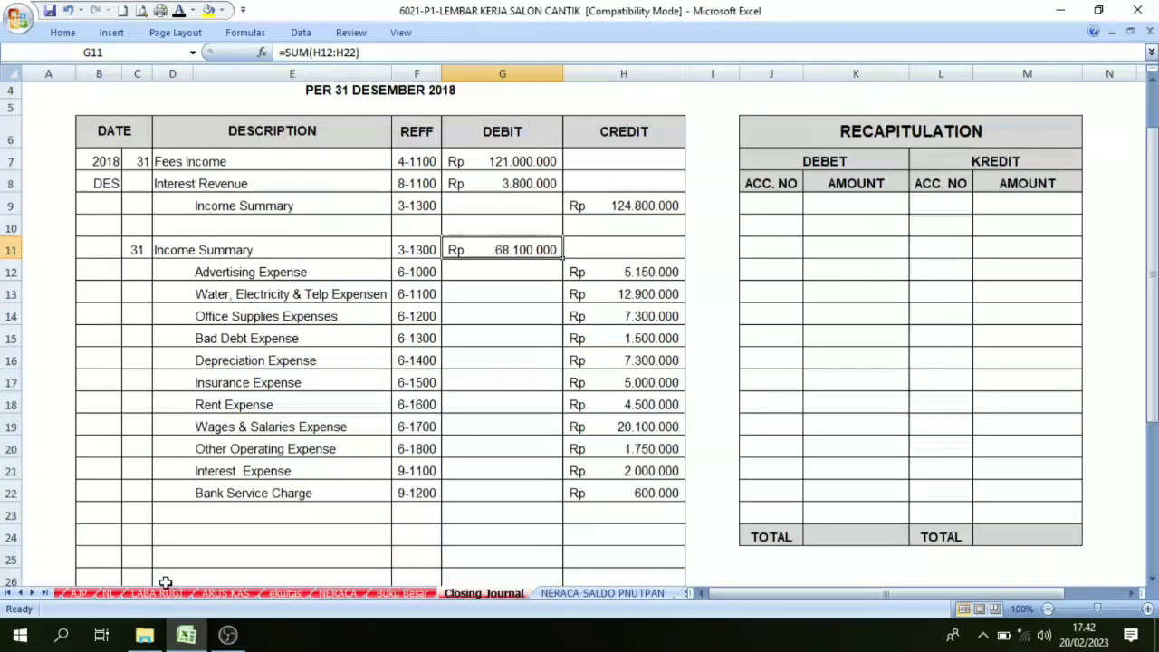
{"action": "left_click", "coordinate": [108, 593]}
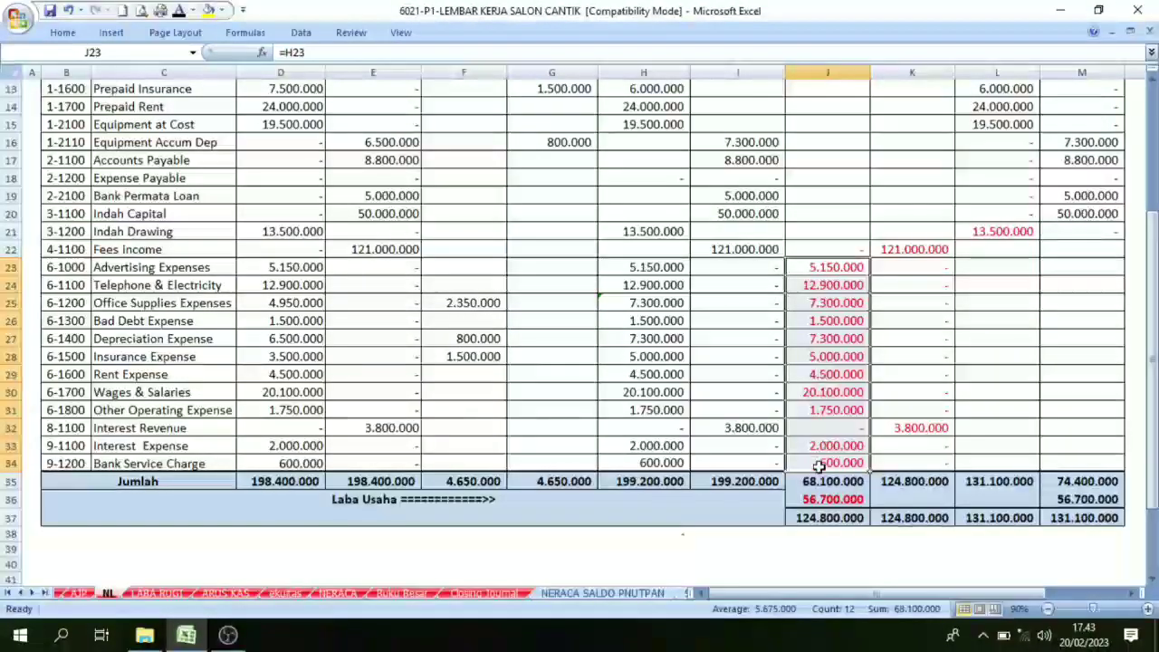
{"action": "left_click_drag", "start_coordinate": [883, 249], "coordinate": [910, 425]}
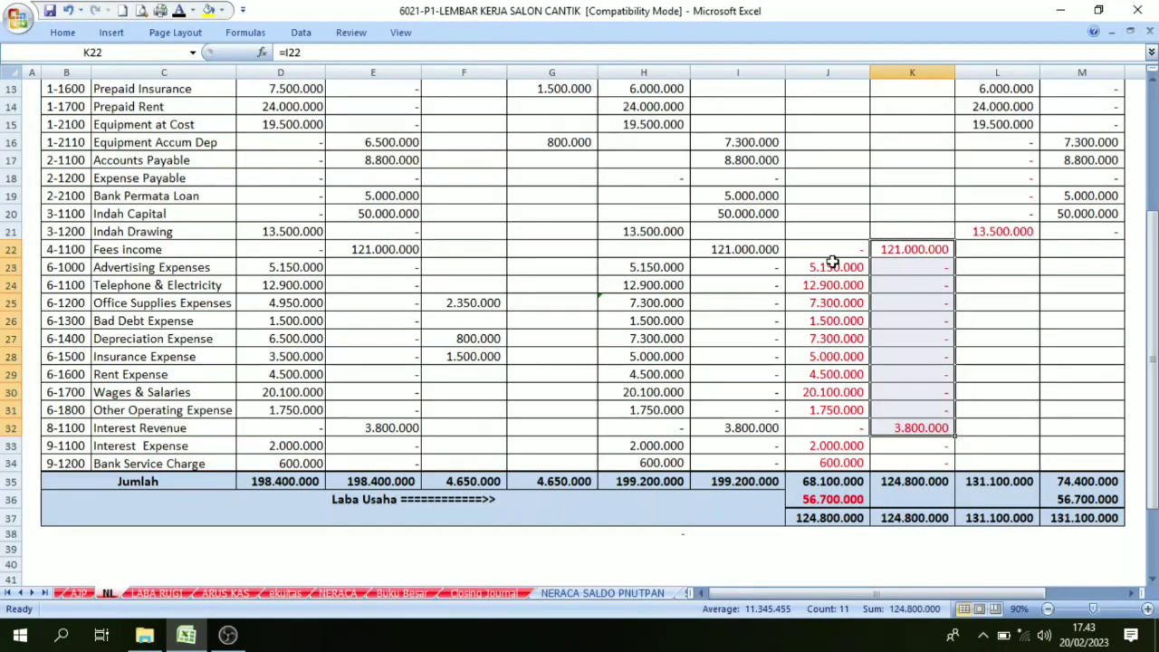
{"action": "left_click", "coordinate": [826, 500]}
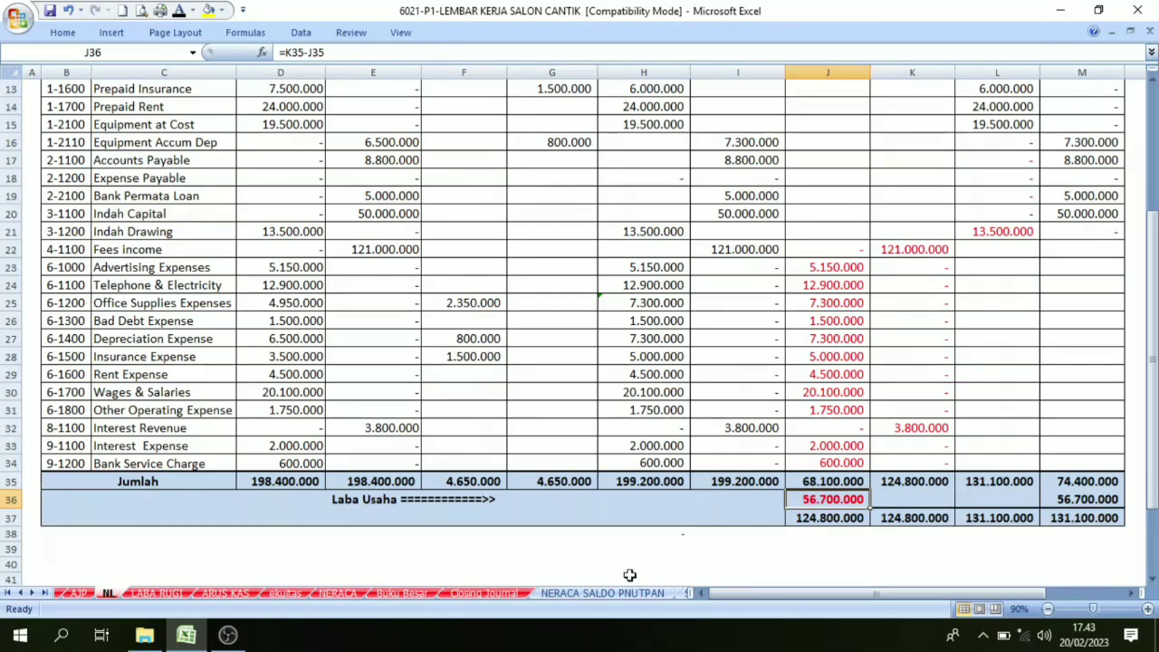
On the Closing Journal, set the font colour of the profit closing entry's day, descriptions and REFF codes in C24:F25 to Automatic
{"action": "left_click", "coordinate": [473, 594]}
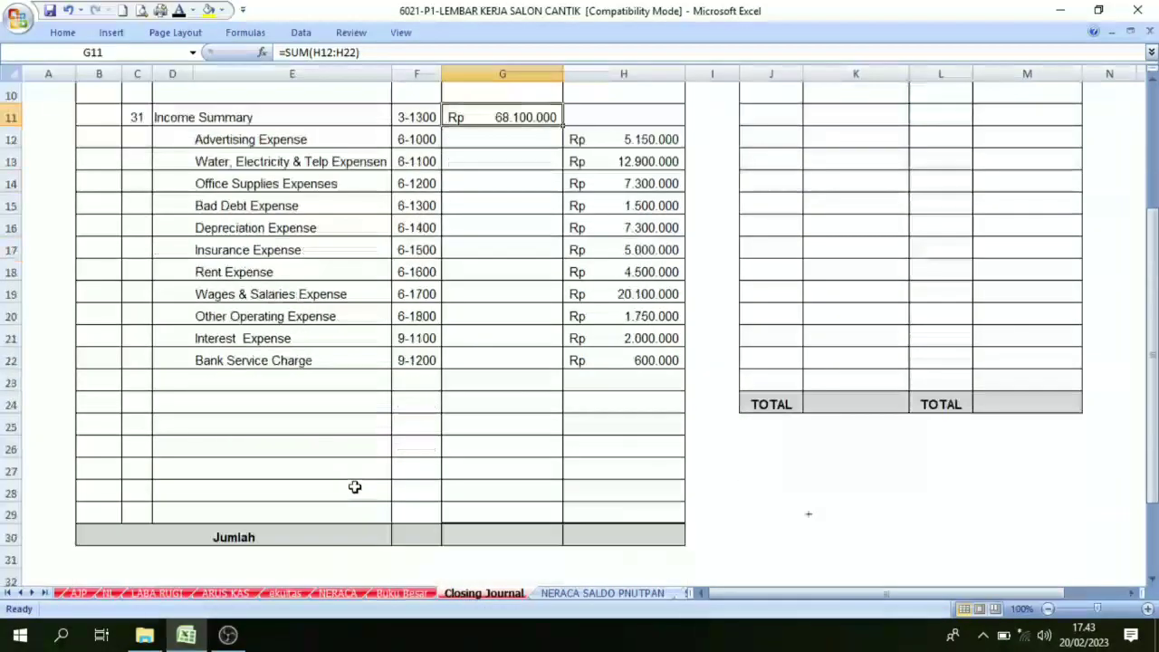
{"action": "left_click", "coordinate": [136, 401]}
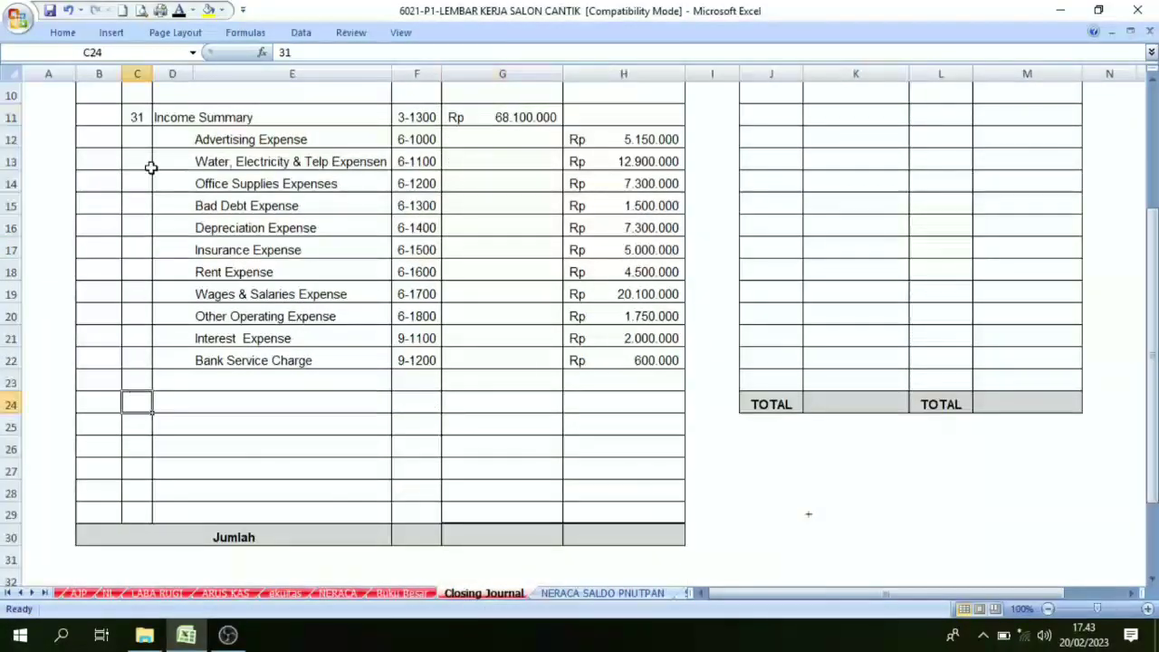
{"action": "left_click", "coordinate": [177, 11]}
{"action": "left_click_drag", "start_coordinate": [165, 400], "coordinate": [219, 419]}
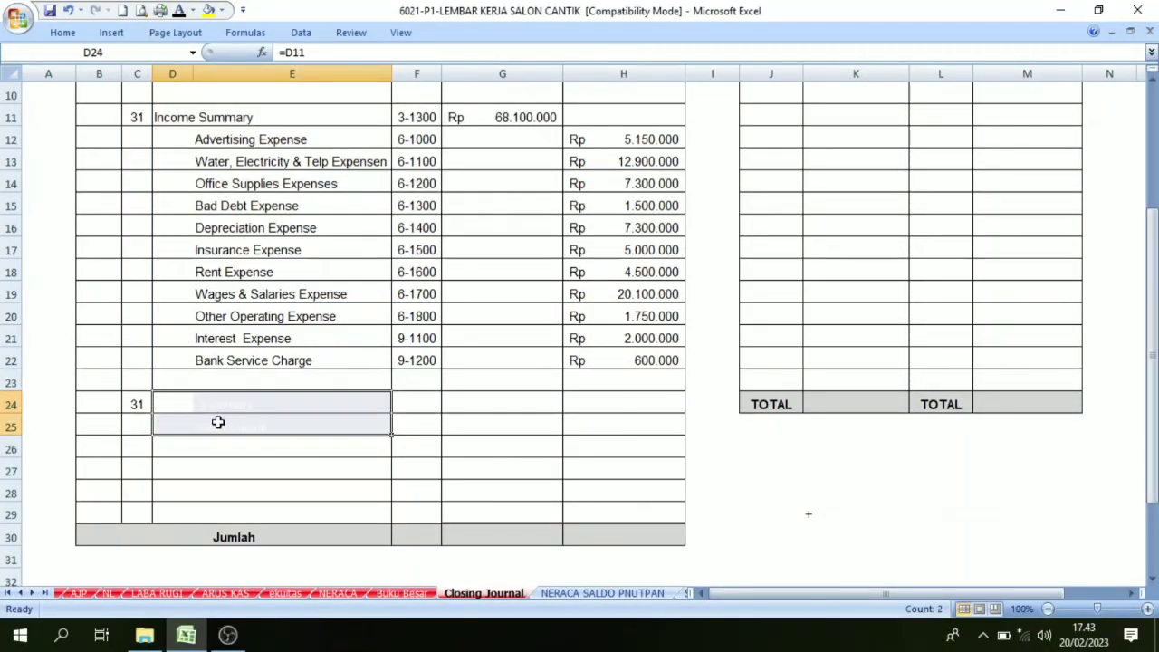
{"action": "left_click", "coordinate": [180, 14]}
{"action": "left_click", "coordinate": [201, 422]}
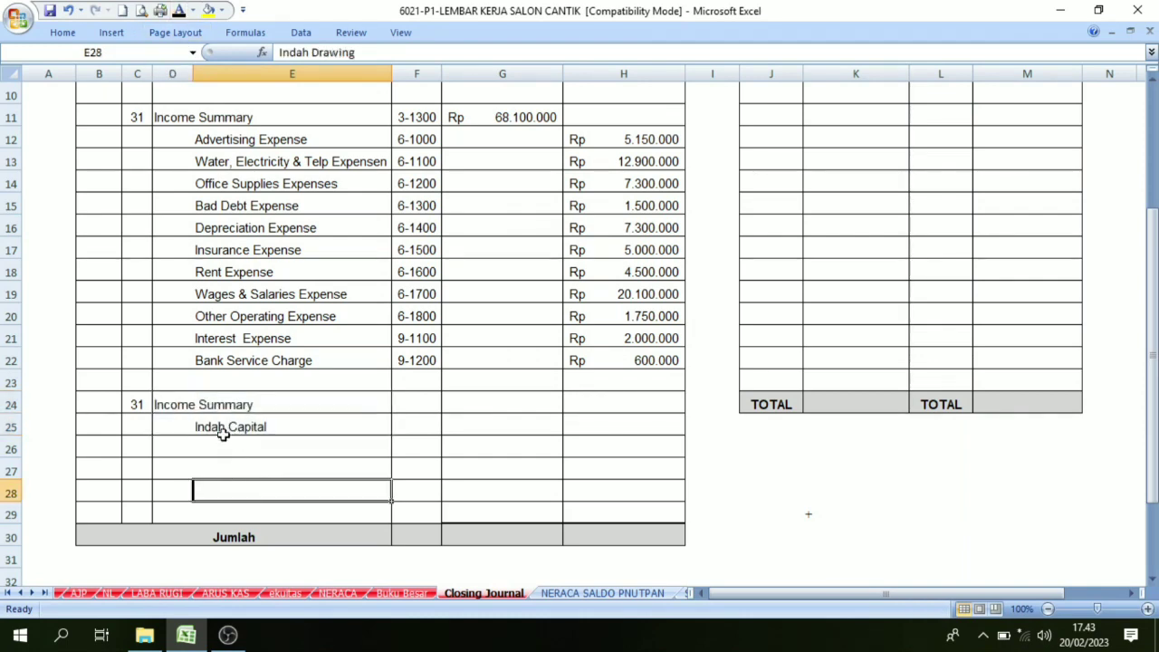
{"action": "left_click_drag", "start_coordinate": [409, 408], "coordinate": [406, 422]}
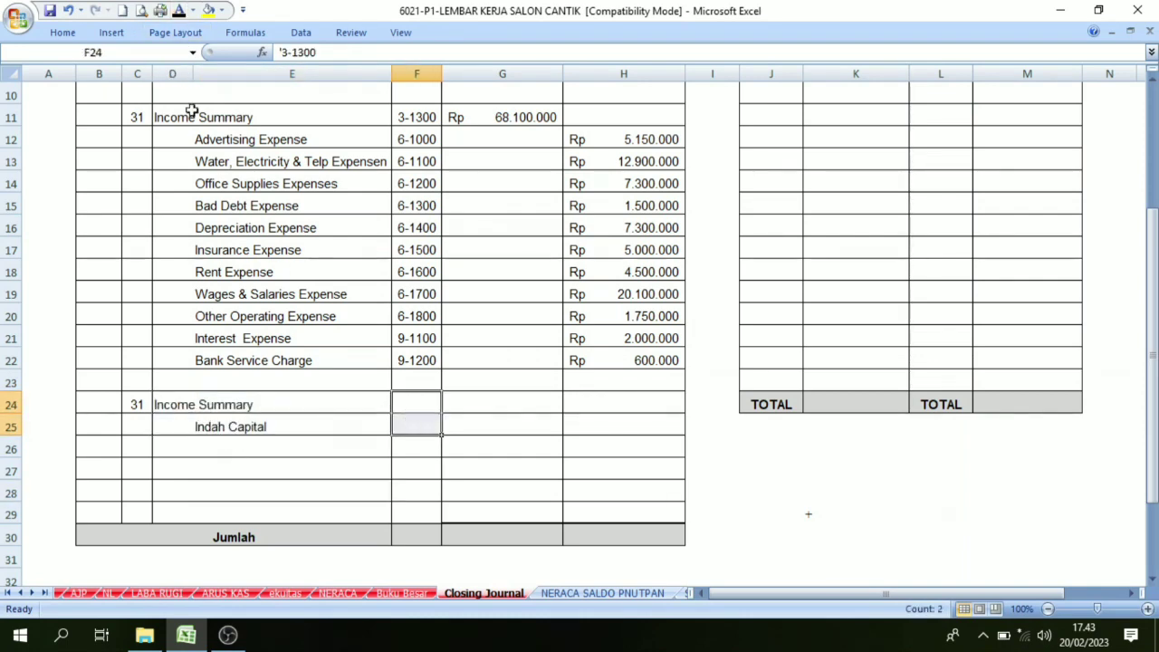
{"action": "left_click", "coordinate": [179, 11]}
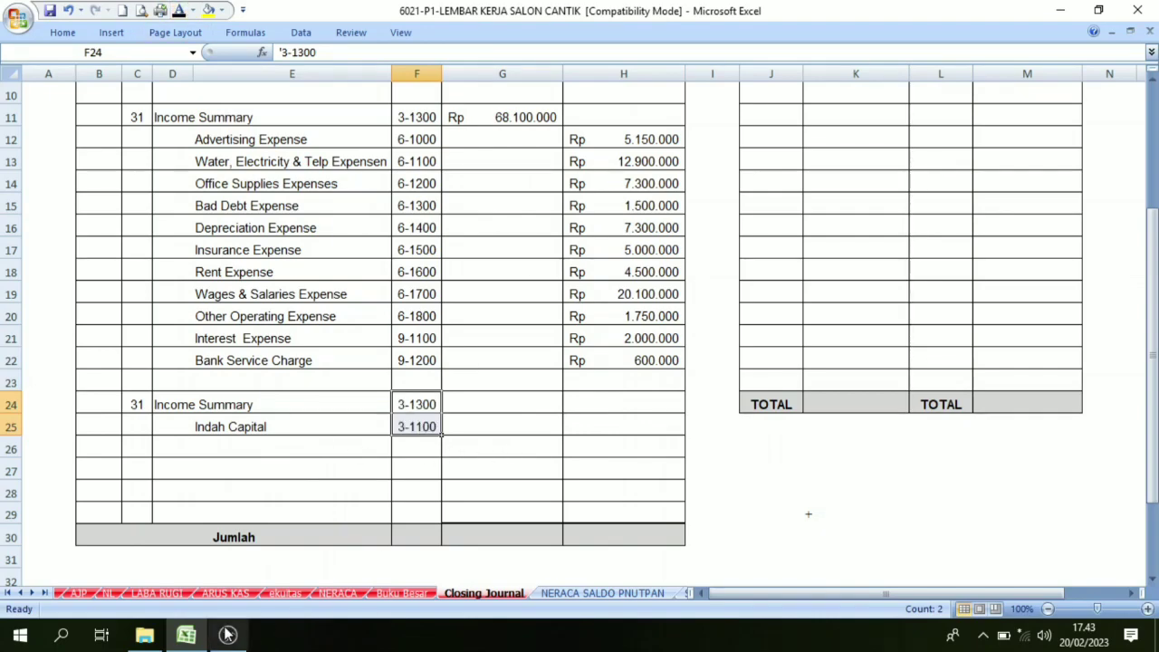
Check the Laba Usaha profit on the NL worksheet and set the font colour of the Closing Journal amounts in G24:H25 to Automatic
{"action": "left_click", "coordinate": [108, 594]}
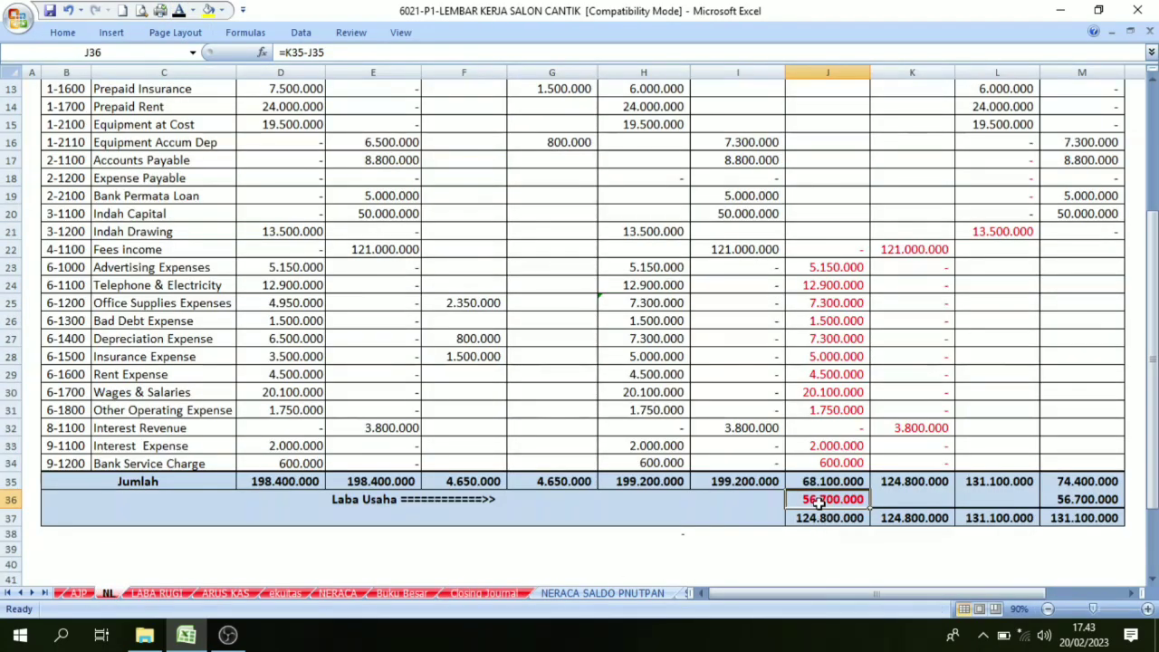
{"action": "left_click", "coordinate": [485, 594]}
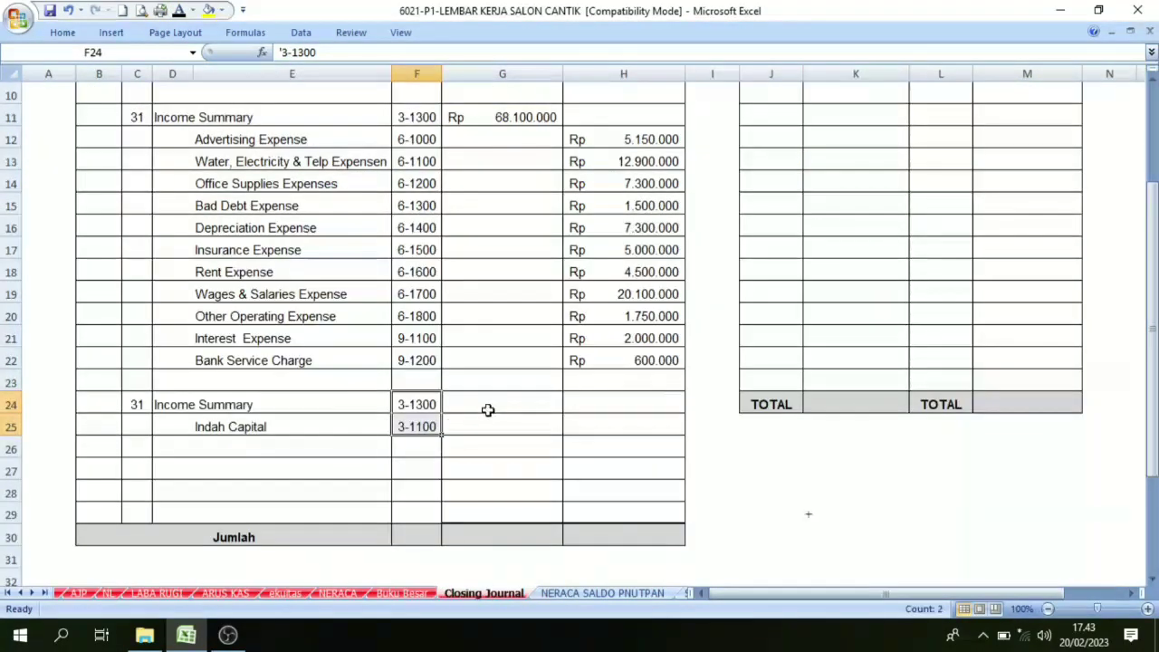
{"action": "left_click_drag", "start_coordinate": [487, 408], "coordinate": [605, 421]}
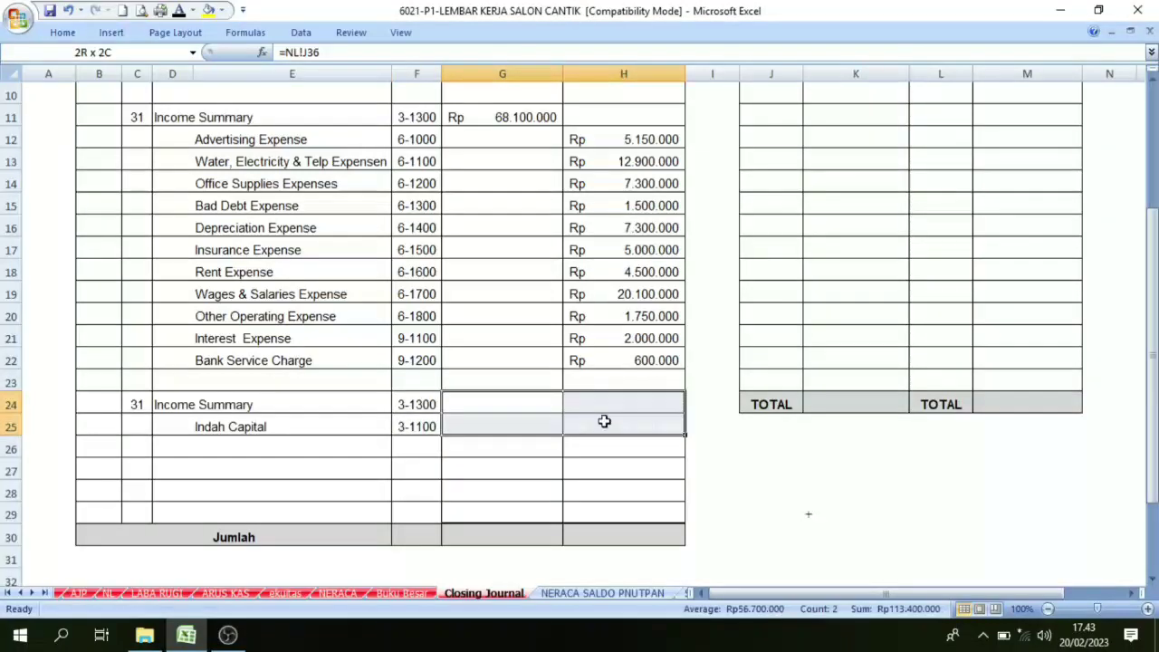
{"action": "left_click", "coordinate": [179, 11]}
{"action": "left_click", "coordinate": [538, 340]}
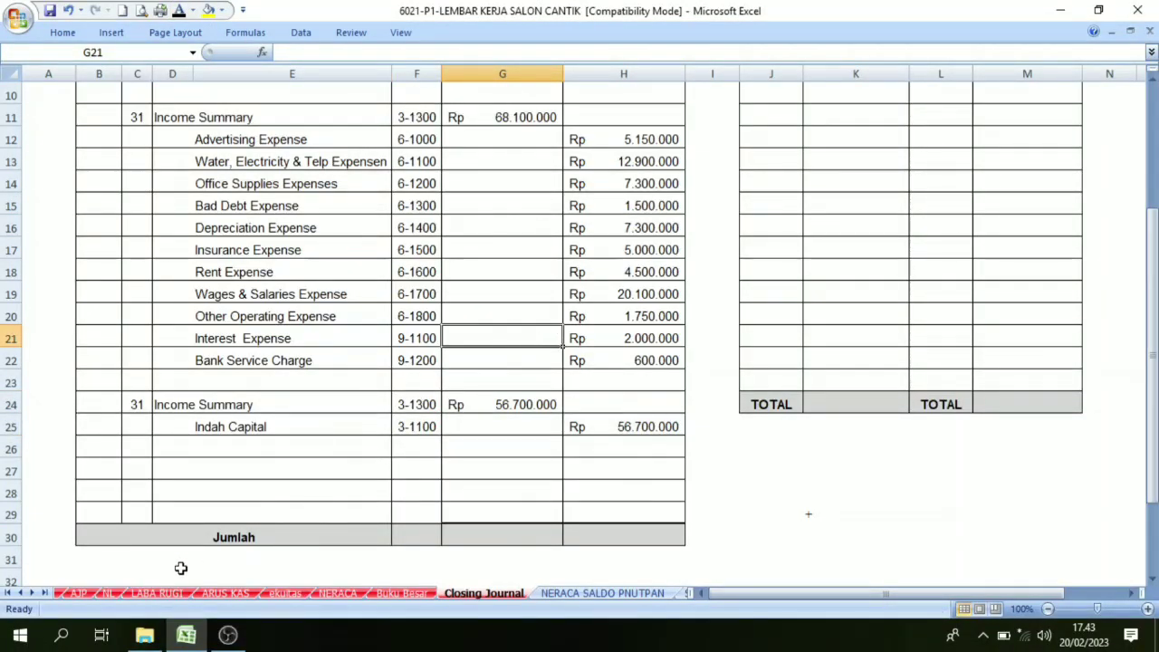
Examine the owner's drawing account in row 21 of the NL worksheet, including its name in C21 and amount in L21
{"action": "left_click", "coordinate": [114, 593]}
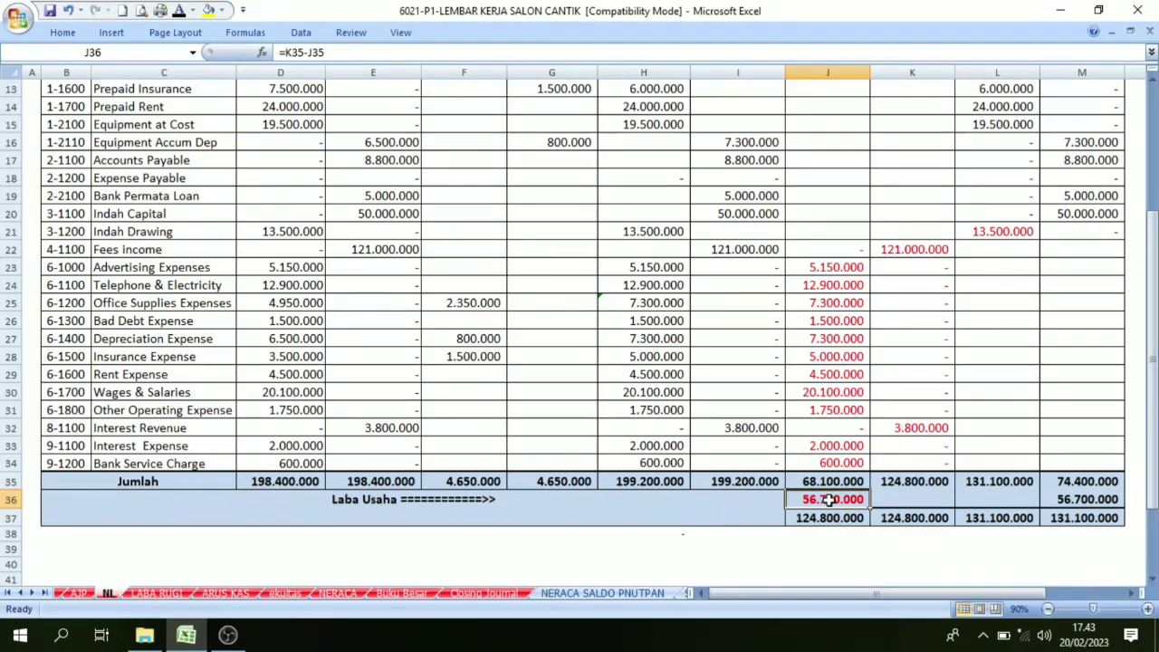
{"action": "left_click", "coordinate": [984, 228]}
{"action": "left_click", "coordinate": [199, 232]}
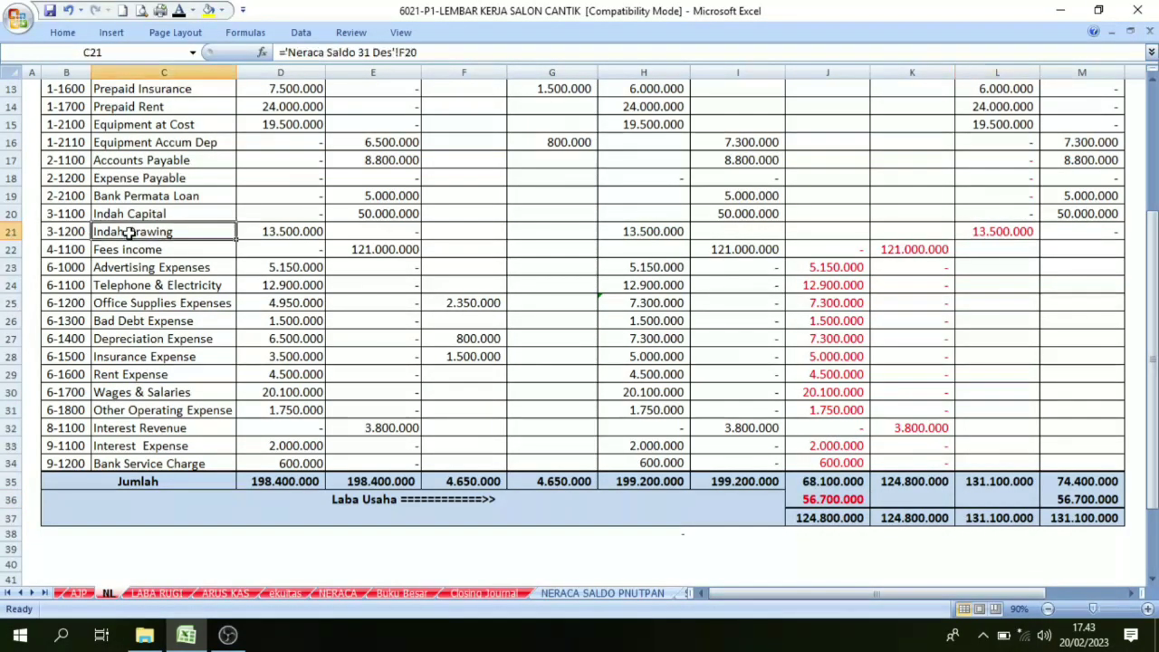
{"action": "left_click", "coordinate": [986, 232]}
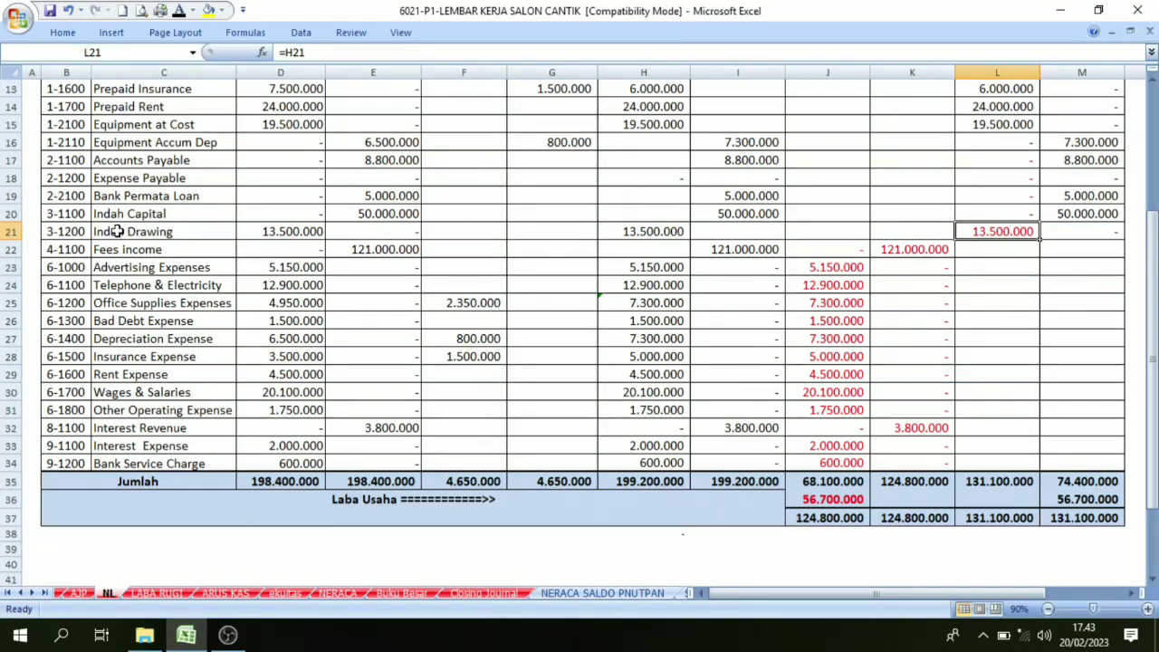
{"action": "left_click", "coordinate": [199, 231]}
{"action": "left_click", "coordinate": [276, 229]}
{"action": "left_click", "coordinate": [981, 233]}
{"action": "left_click", "coordinate": [929, 235]}
{"action": "left_click", "coordinate": [956, 231]}
Set the font colour of the drawing closing entry's day, descriptions and REFF codes in C27:F28 of the Closing Journal to Automatic
{"action": "left_click", "coordinate": [498, 592]}
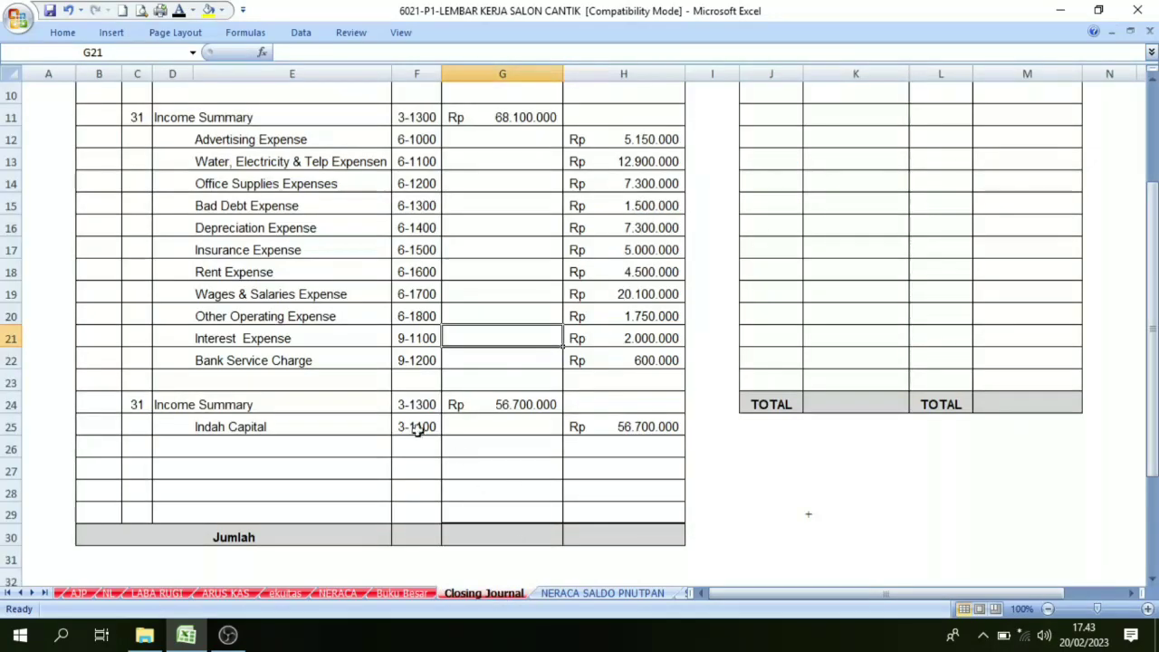
{"action": "left_click", "coordinate": [140, 468]}
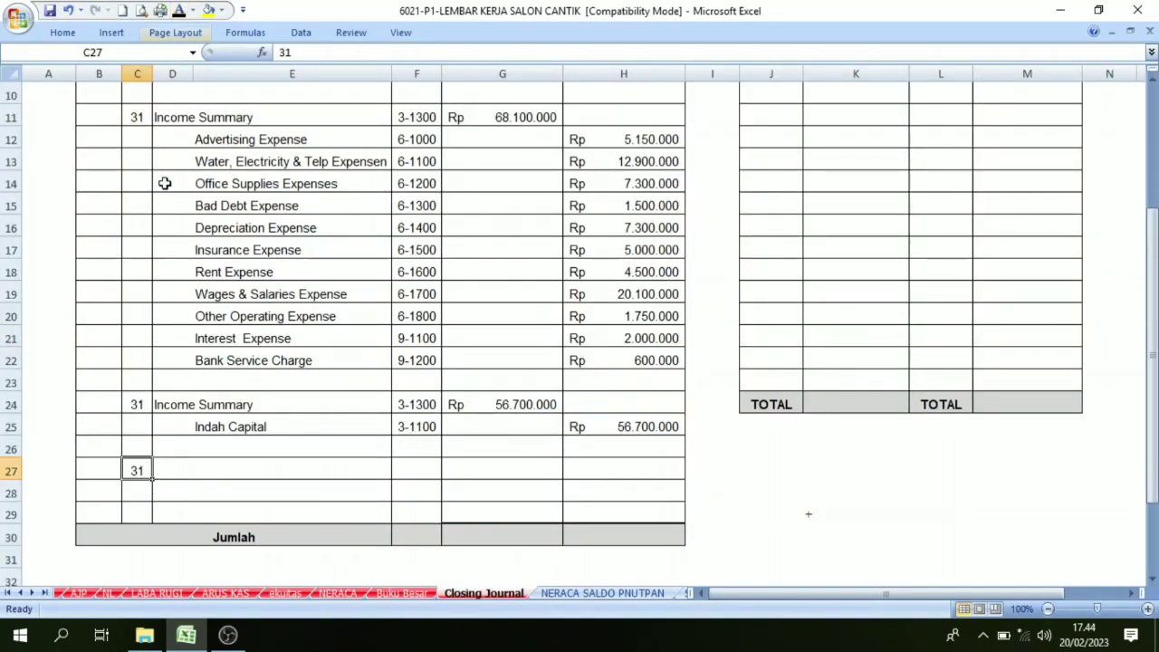
{"action": "left_click_drag", "start_coordinate": [164, 469], "coordinate": [230, 481]}
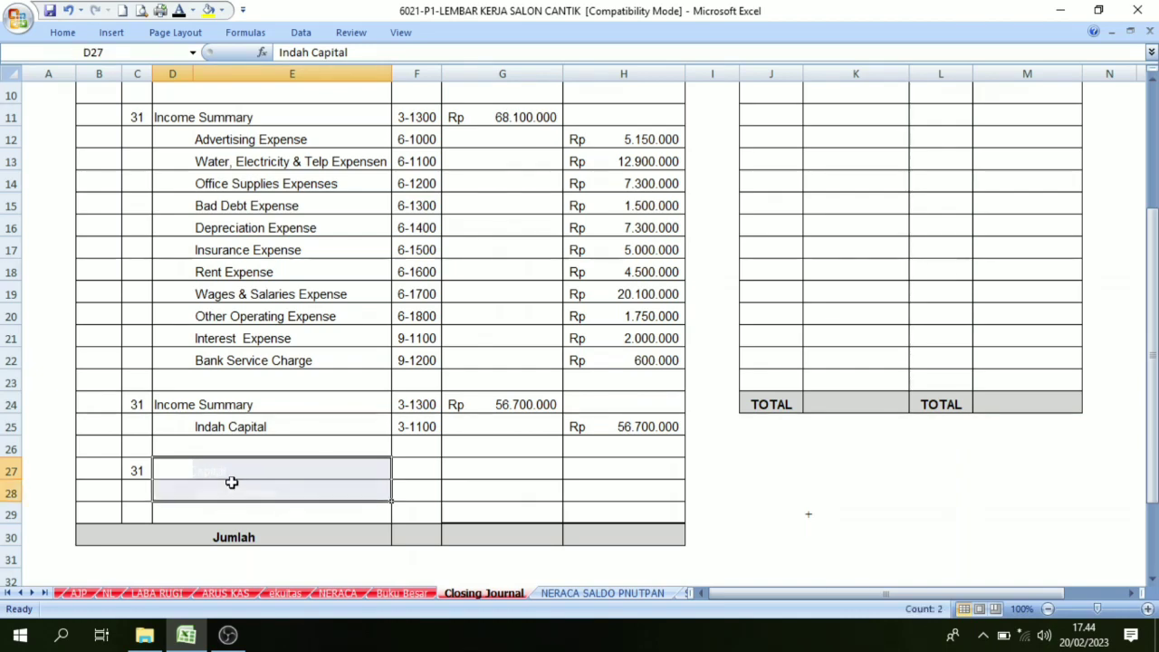
{"action": "left_click", "coordinate": [179, 10]}
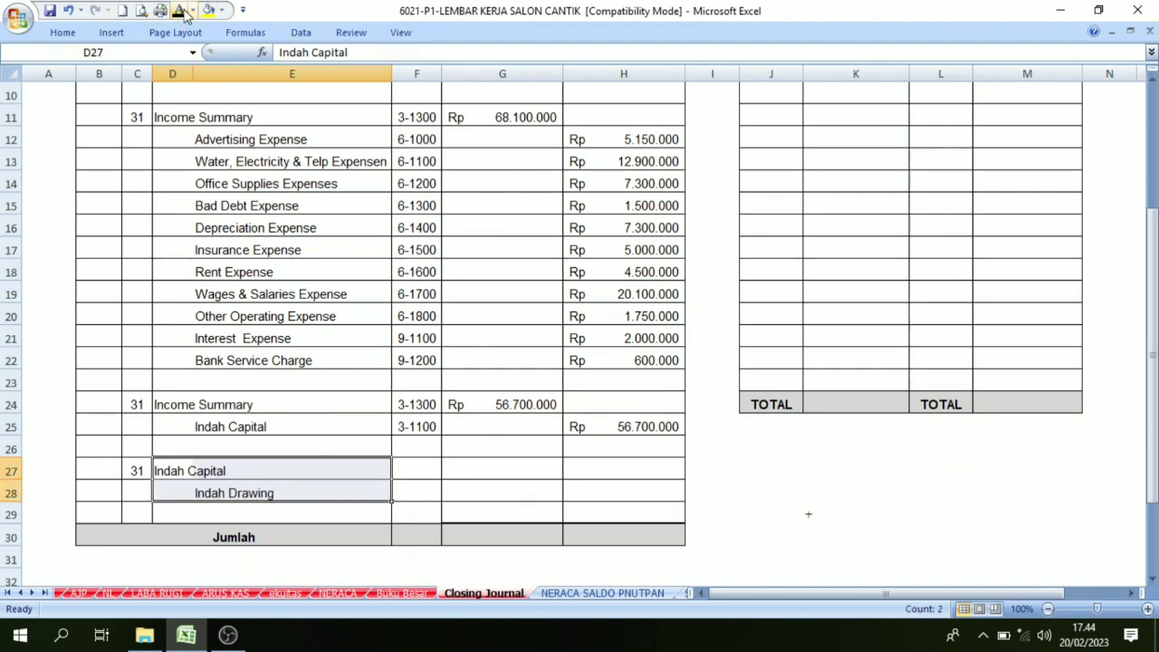
{"action": "left_click", "coordinate": [401, 476]}
{"action": "left_click_drag", "start_coordinate": [401, 477], "coordinate": [405, 494]}
{"action": "left_click", "coordinate": [180, 10]}
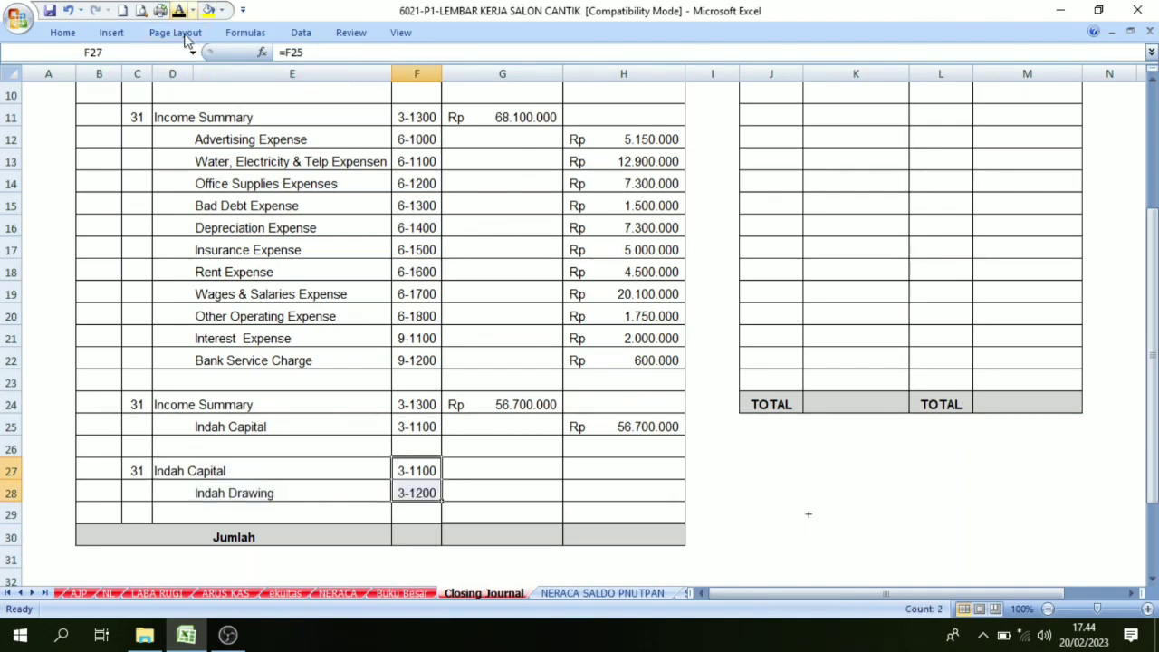
Set the font colour of the drawing closing entry's amounts in G27:H28 to Automatic and compare them with L21 on the NL worksheet
{"action": "left_click_drag", "start_coordinate": [489, 464], "coordinate": [596, 486]}
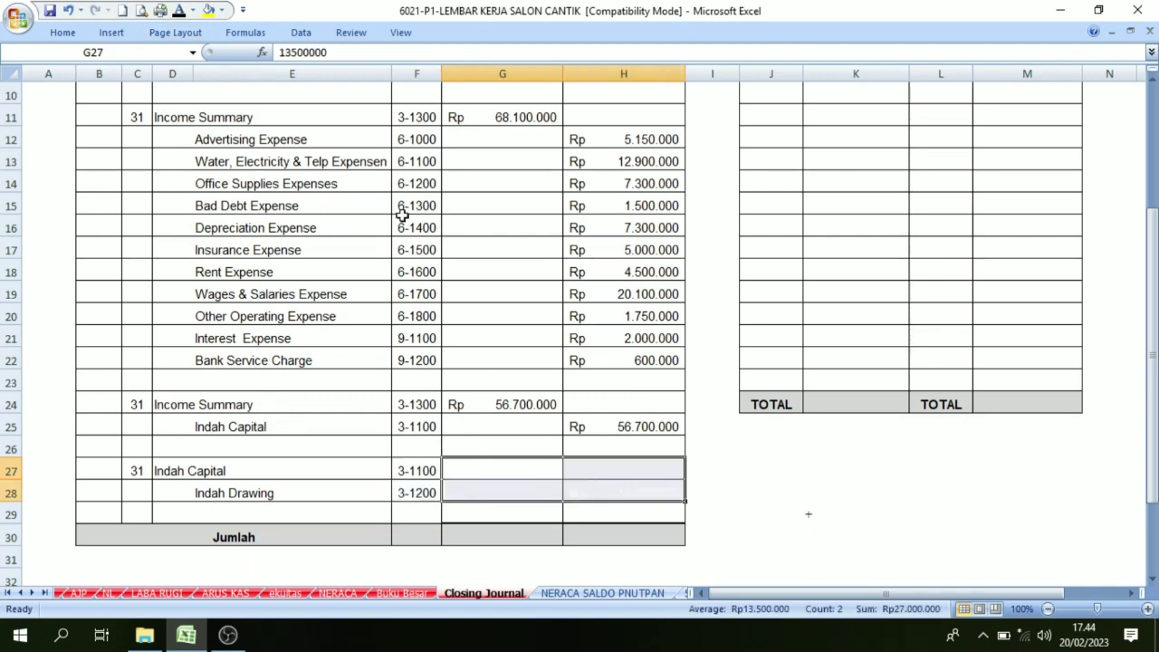
{"action": "left_click", "coordinate": [179, 12]}
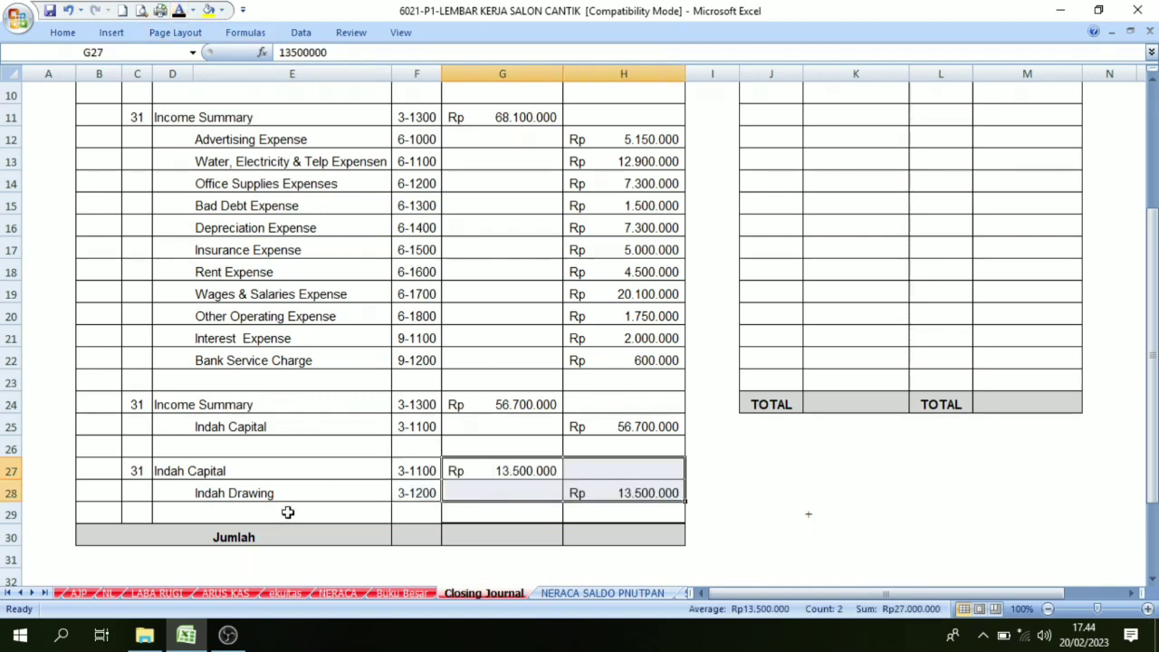
{"action": "left_click", "coordinate": [107, 593]}
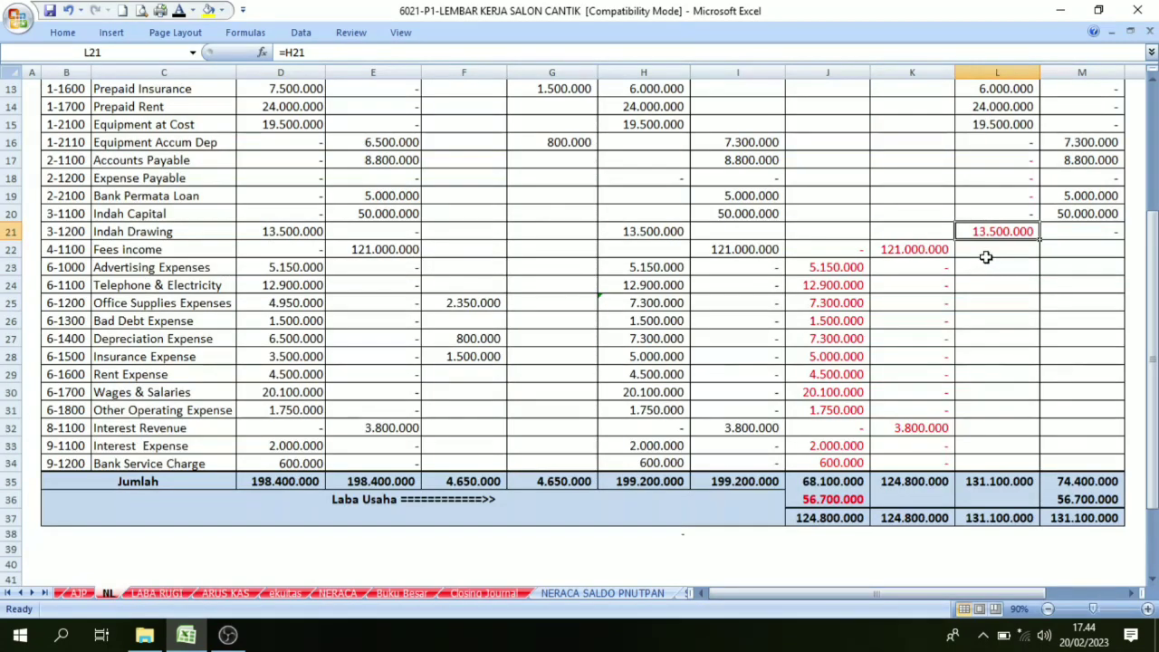
{"action": "left_click", "coordinate": [483, 594]}
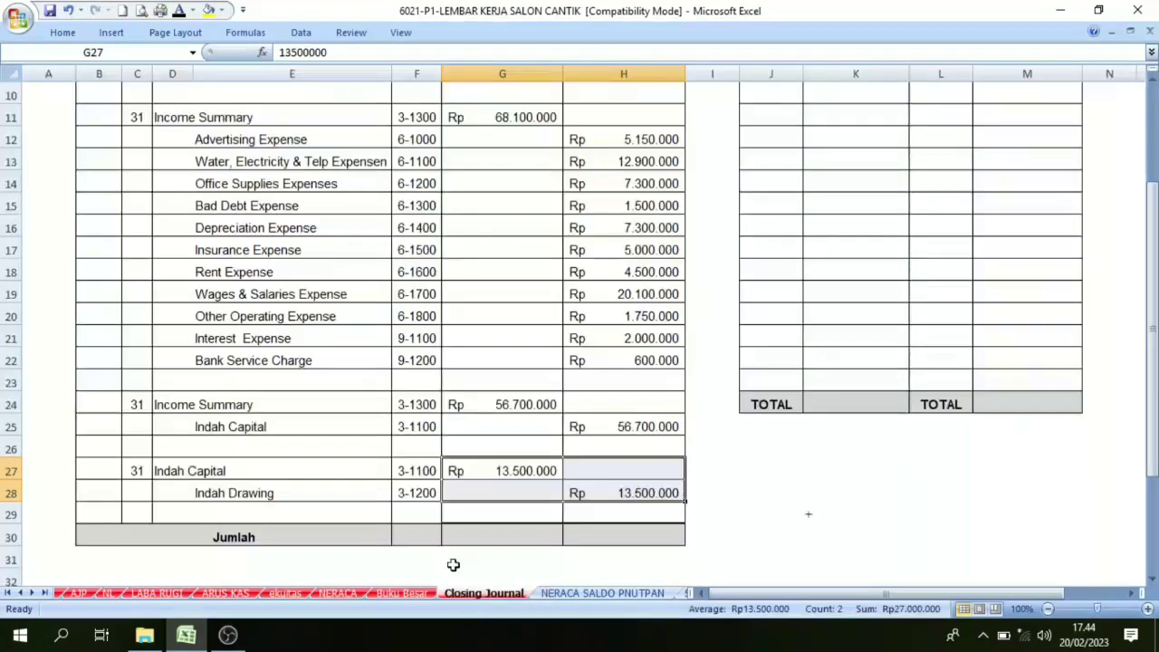
Review the four closing entries on the Closing Journal, from the revenue accounts down to the owner's capital and drawing accounts
{"action": "scroll", "coordinate": [319, 500], "scroll_direction": "up", "scroll_amount": 3}
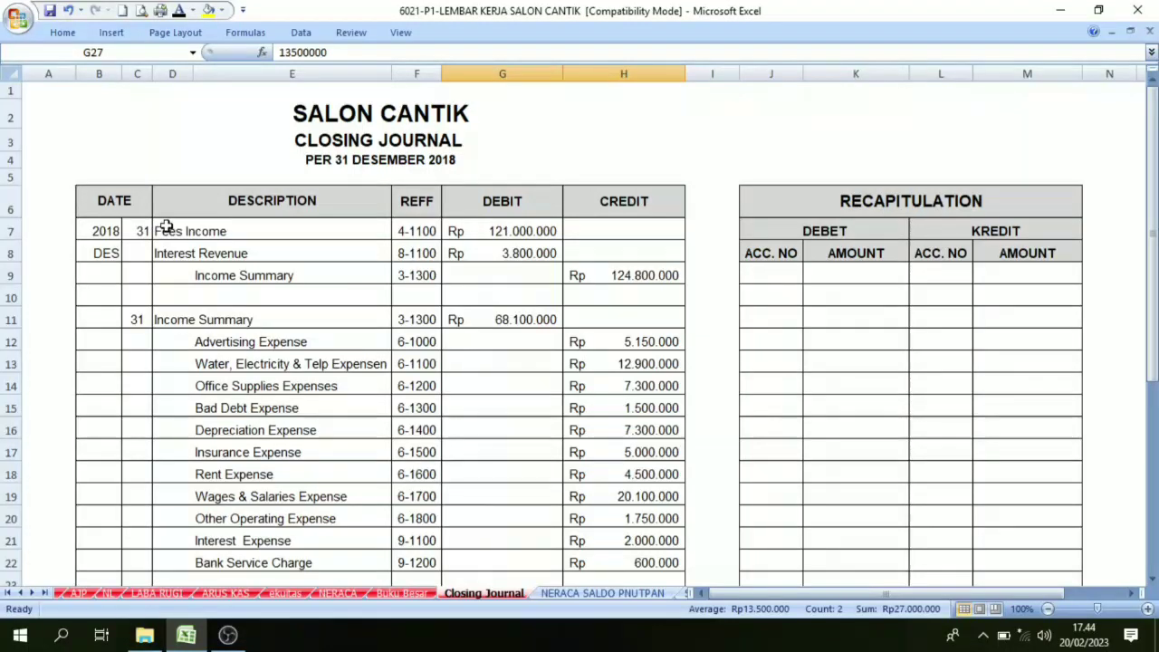
{"action": "left_click_drag", "start_coordinate": [164, 227], "coordinate": [238, 492]}
{"action": "scroll", "coordinate": [222, 333], "scroll_direction": "down", "scroll_amount": 1}
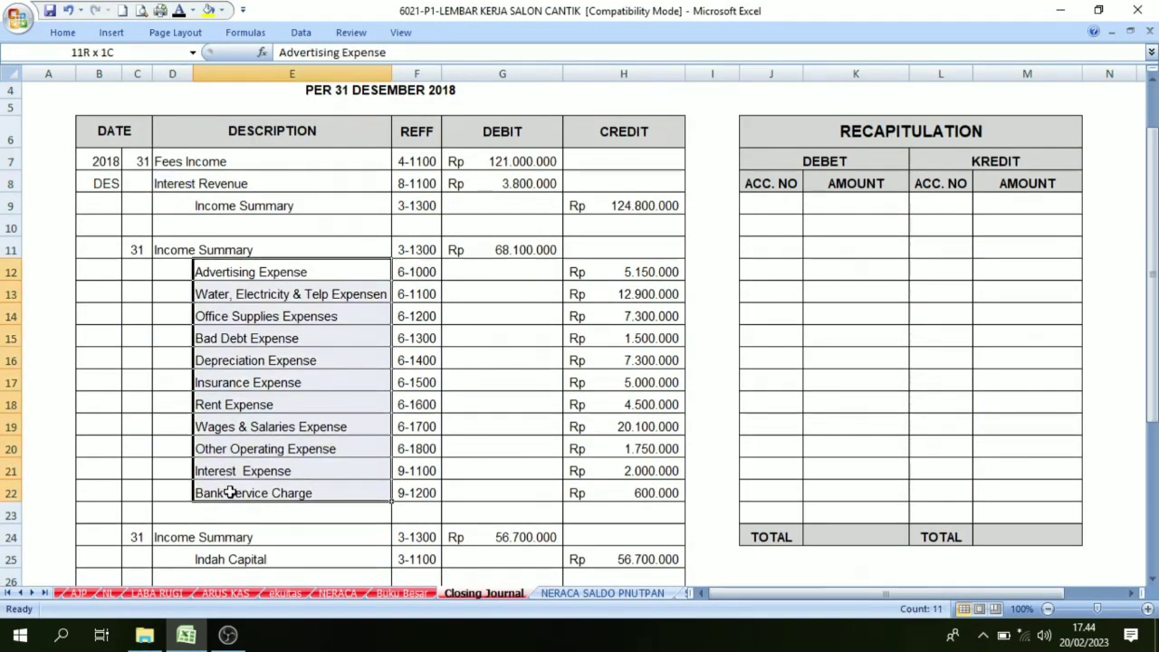
{"action": "scroll", "coordinate": [234, 471], "scroll_direction": "down", "scroll_amount": 3}
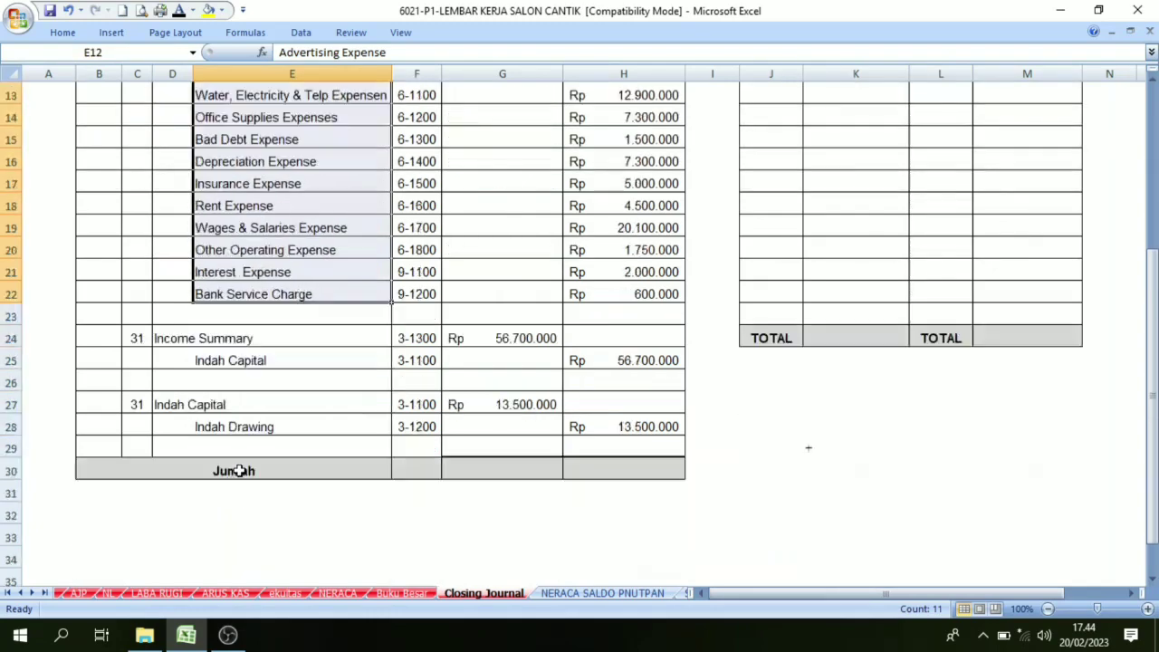
{"action": "left_click", "coordinate": [200, 369]}
{"action": "left_click", "coordinate": [471, 355]}
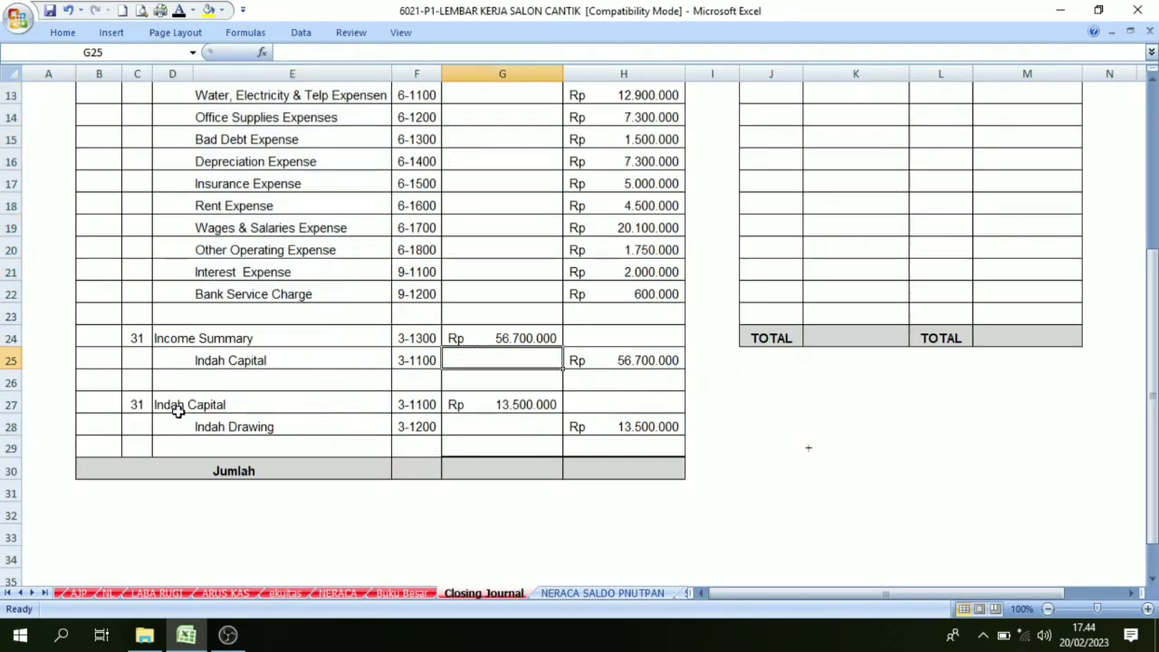
{"action": "left_click", "coordinate": [207, 410]}
{"action": "left_click", "coordinate": [225, 427]}
{"action": "left_click", "coordinate": [160, 404]}
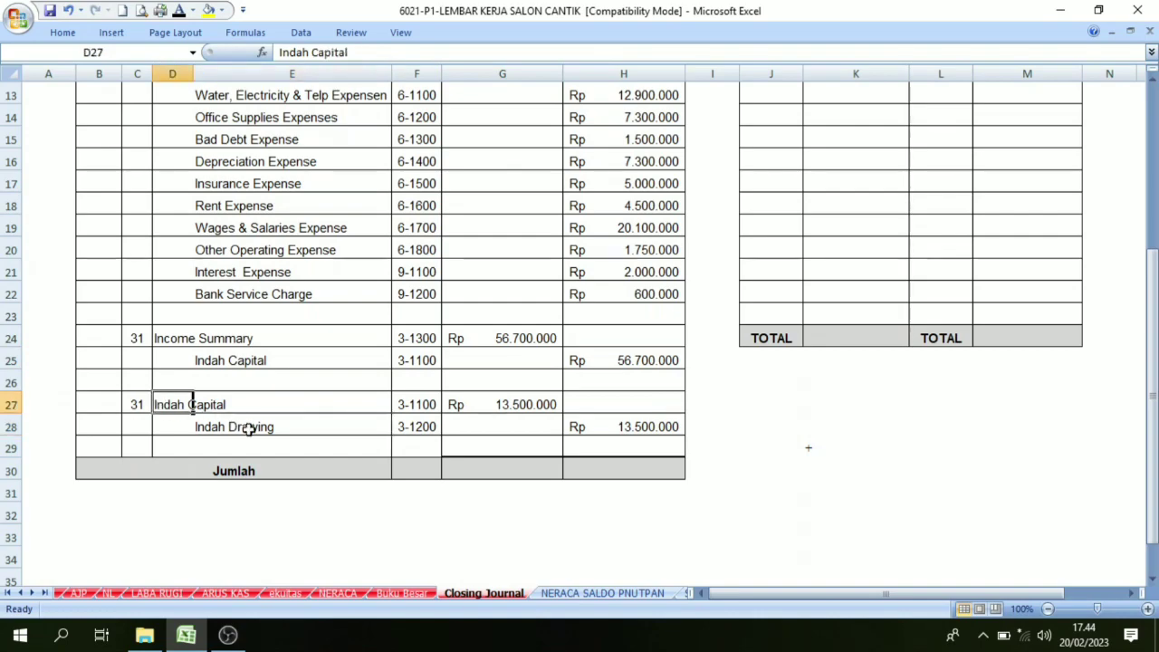
{"action": "left_click", "coordinate": [252, 427]}
{"action": "left_click", "coordinate": [513, 405]}
Set the font colour of the Jumlah debit and credit totals in G30:H30 to Automatic
{"action": "scroll", "coordinate": [502, 403], "scroll_direction": "up", "scroll_amount": 4}
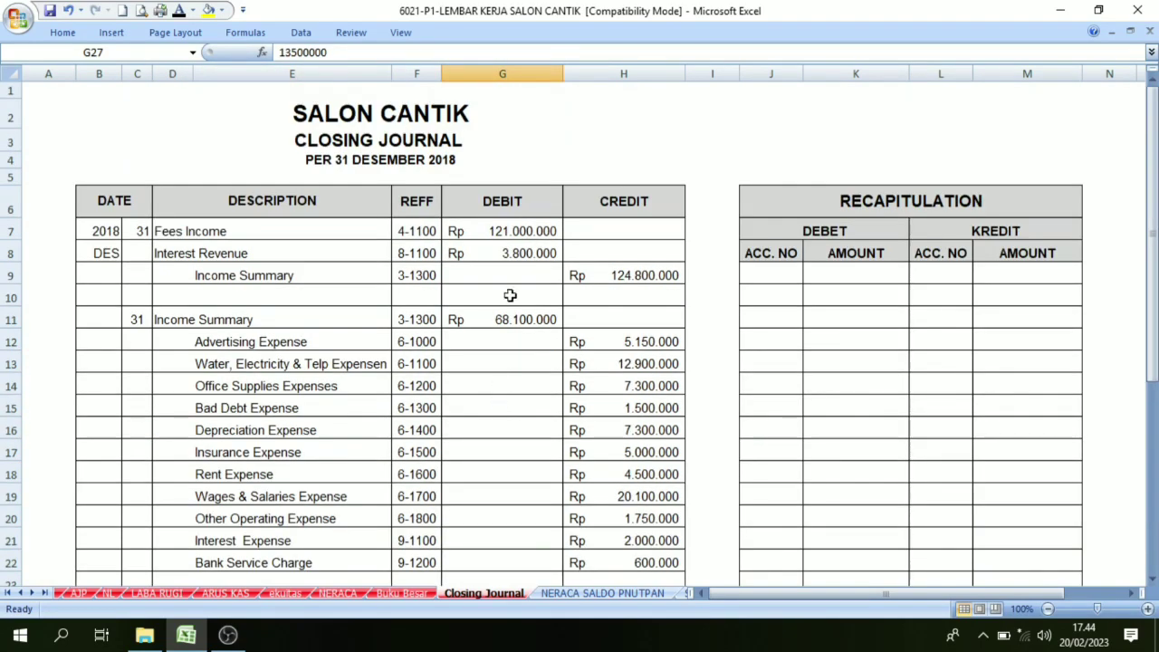
{"action": "scroll", "coordinate": [513, 228], "scroll_direction": "down", "scroll_amount": 7}
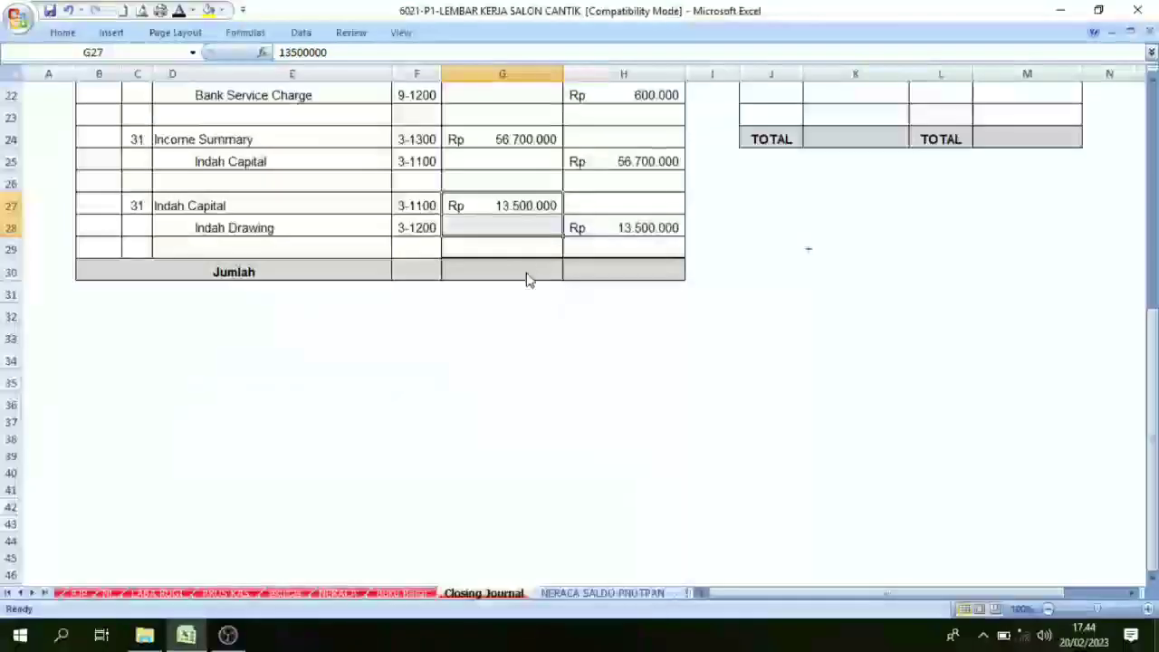
{"action": "left_click_drag", "start_coordinate": [528, 274], "coordinate": [583, 263]}
{"action": "scroll", "coordinate": [523, 230], "scroll_direction": "up", "scroll_amount": 5}
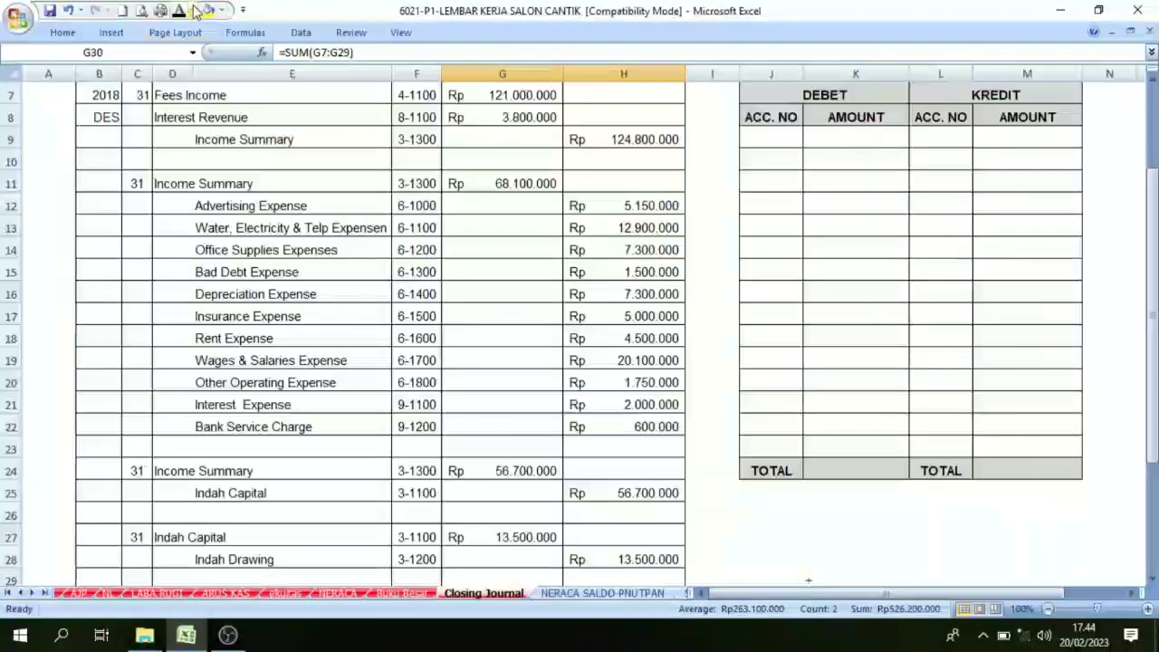
{"action": "scroll", "coordinate": [308, 171], "scroll_direction": "down", "scroll_amount": 4}
{"action": "scroll", "coordinate": [626, 227], "scroll_direction": "down", "scroll_amount": 1}
{"action": "left_click", "coordinate": [616, 335]}
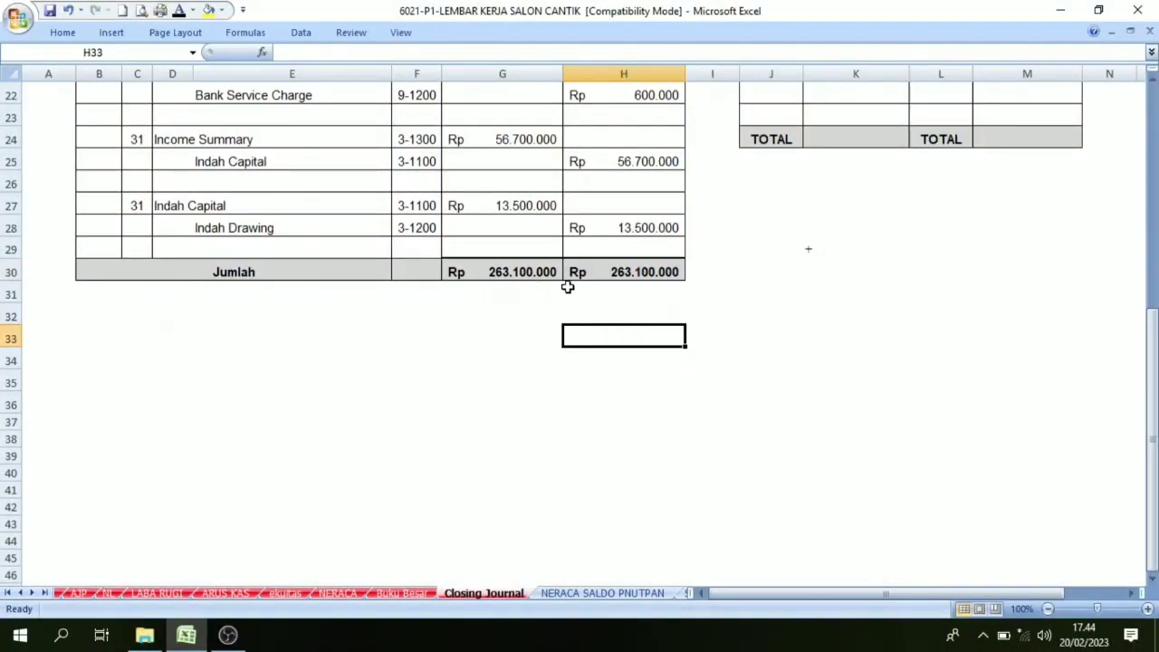
Review the Jumlah totals, the closing entries and the debit and credit halves of the Recapitulation table on the Closing Journal
{"action": "left_click", "coordinate": [546, 272]}
{"action": "left_click", "coordinate": [603, 272]}
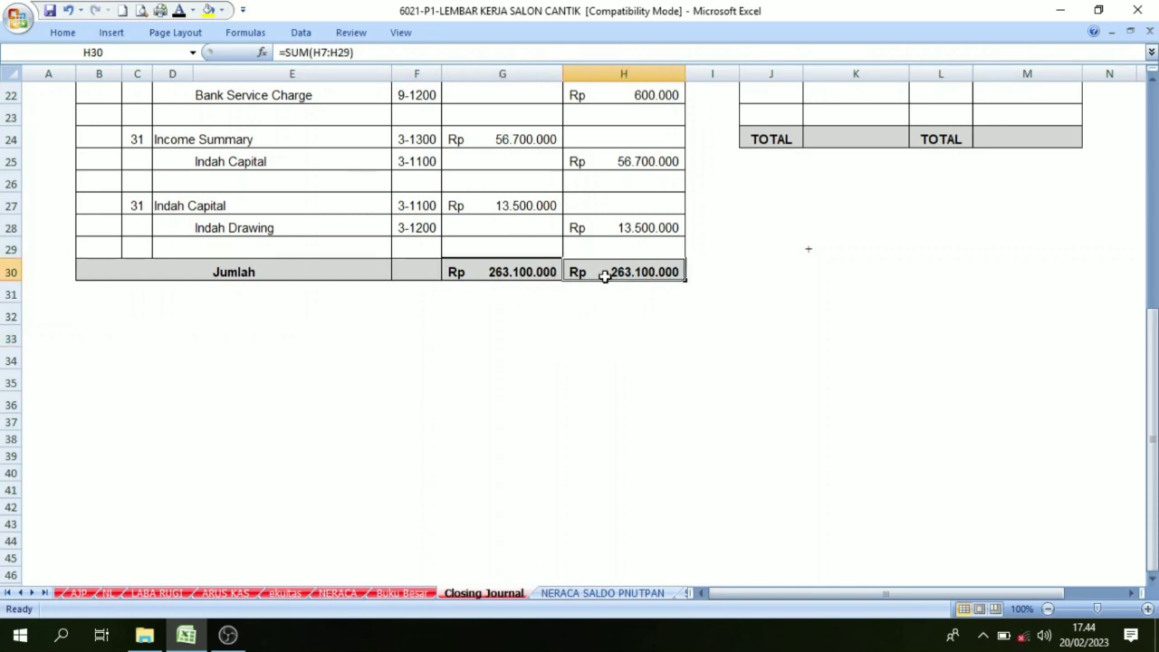
{"action": "scroll", "coordinate": [605, 275], "scroll_direction": "up", "scroll_amount": 7}
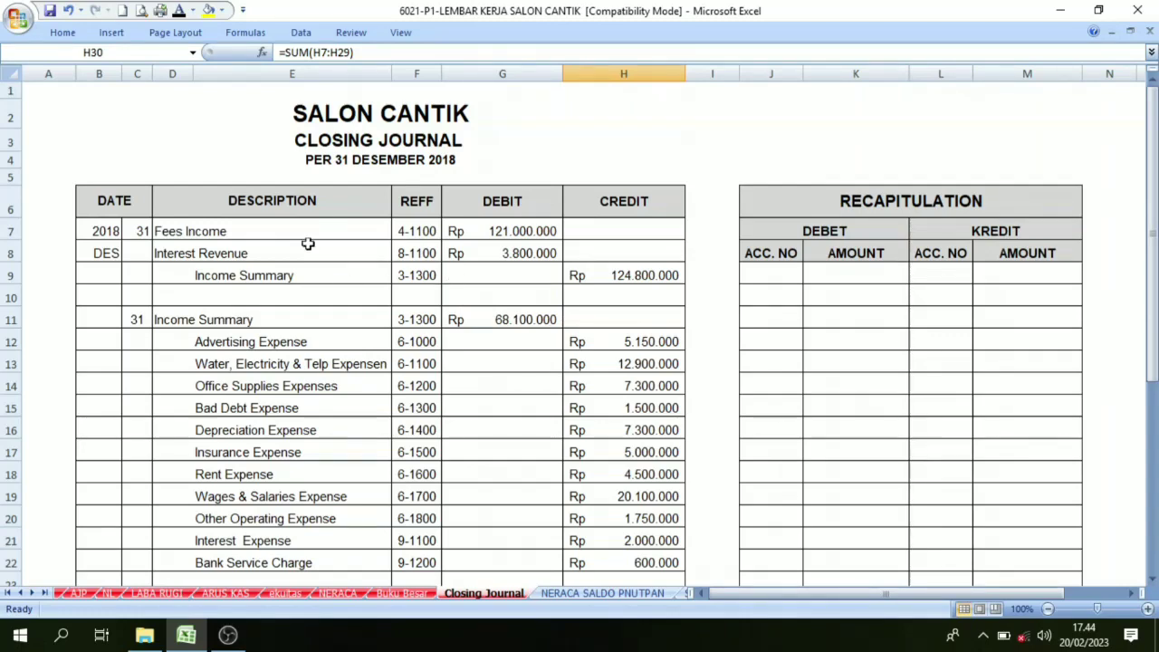
{"action": "scroll", "coordinate": [546, 211], "scroll_direction": "down", "scroll_amount": 1}
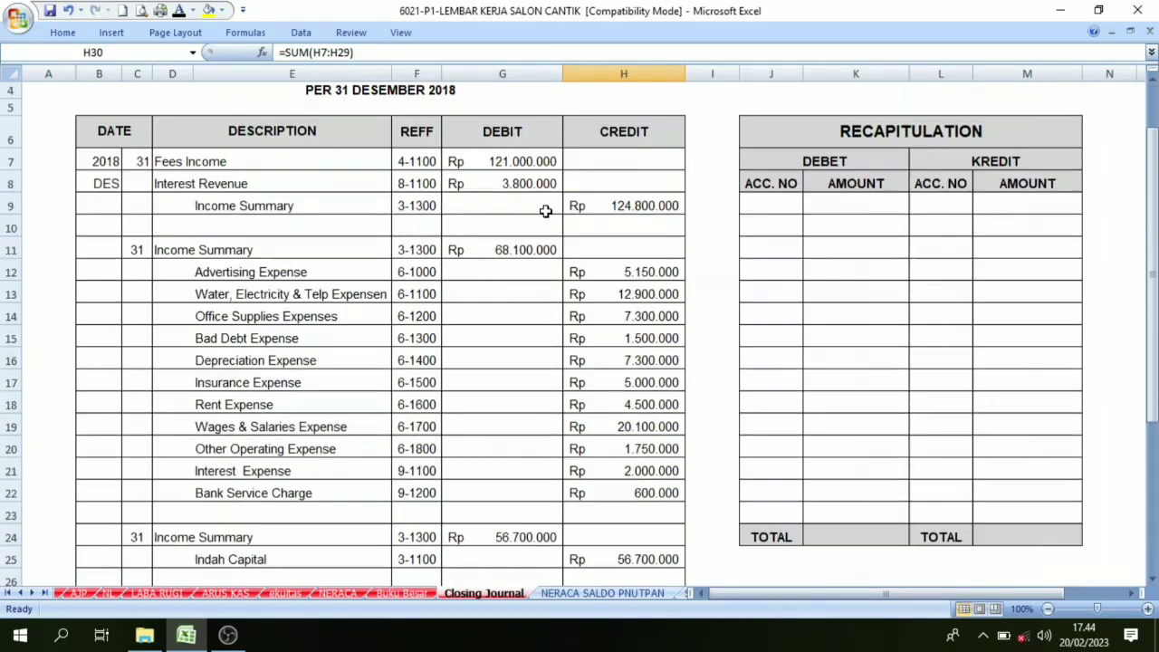
{"action": "scroll", "coordinate": [464, 186], "scroll_direction": "up", "scroll_amount": 1}
{"action": "left_click", "coordinate": [876, 203]}
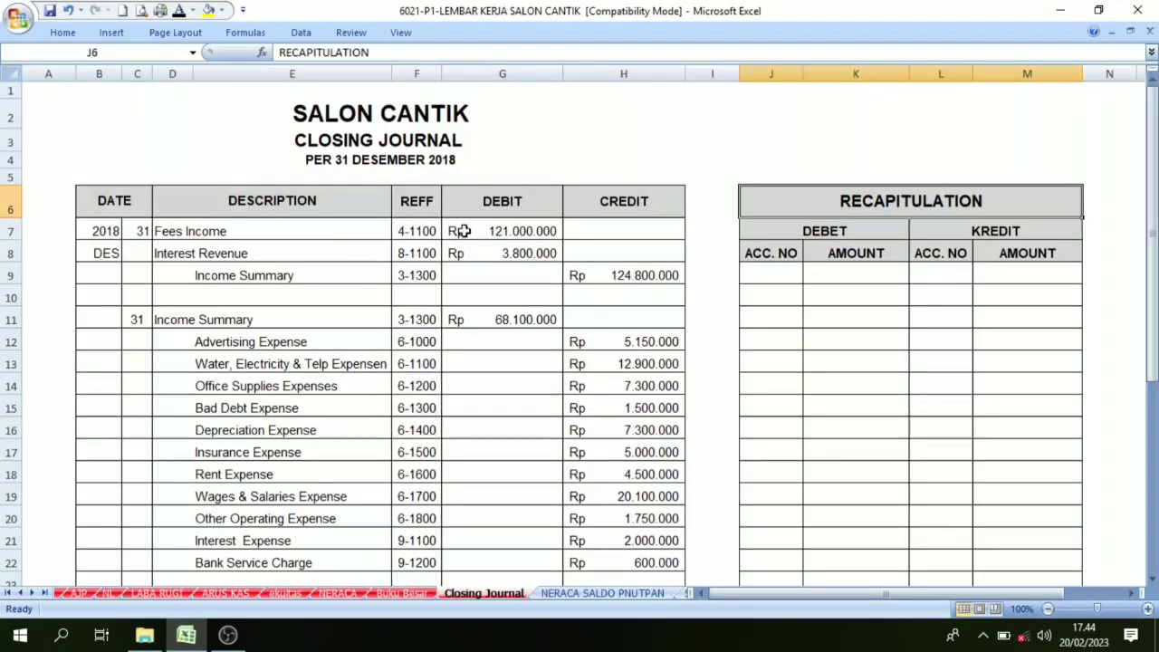
{"action": "left_click", "coordinate": [172, 231]}
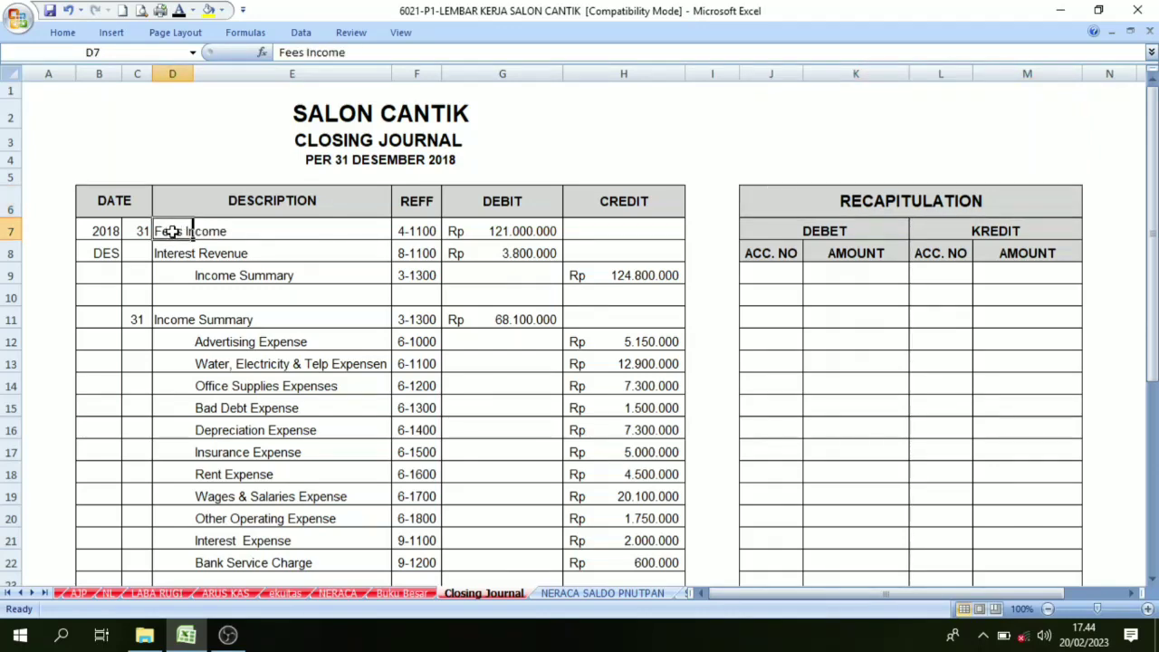
{"action": "left_click", "coordinate": [421, 277]}
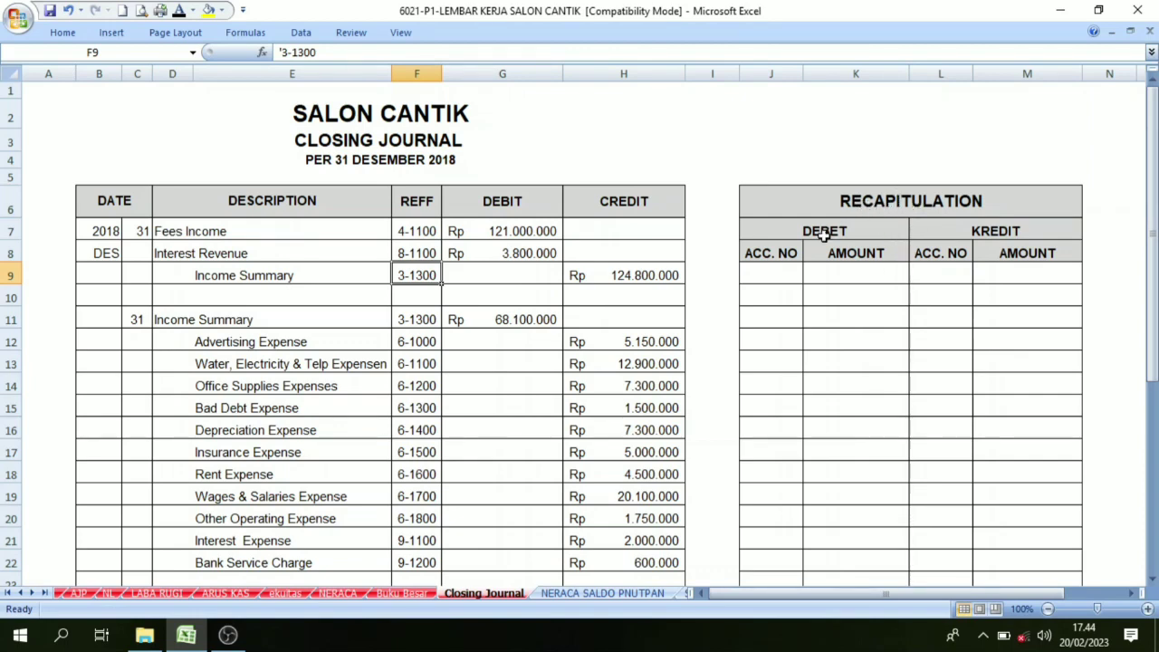
{"action": "scroll", "coordinate": [703, 258], "scroll_direction": "down", "scroll_amount": 1}
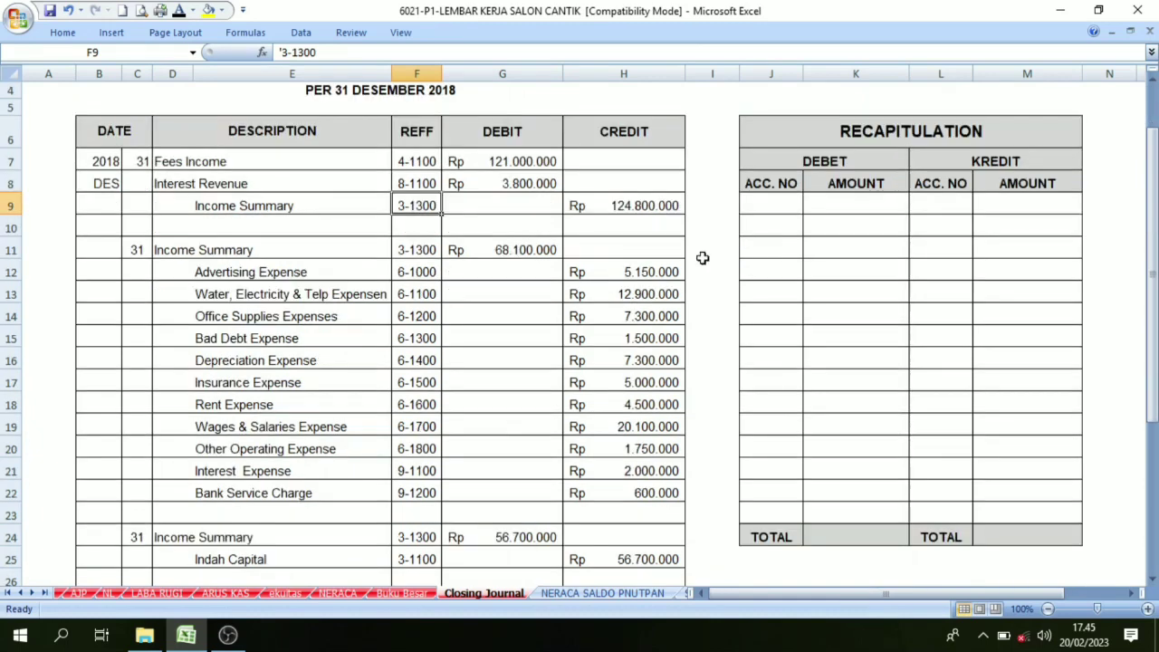
{"action": "left_click", "coordinate": [814, 159]}
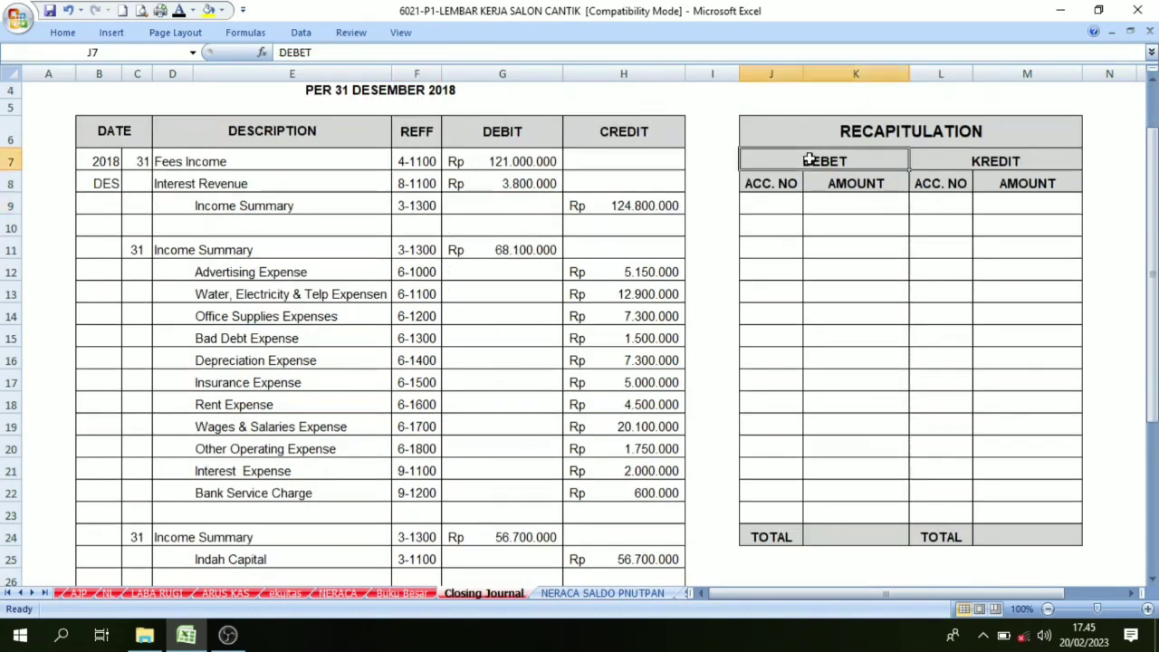
{"action": "left_click", "coordinate": [1016, 162]}
Fill the REFF codes of the debited accounts in F7:F8, F11, F24 and F27 with yellow
{"action": "left_click", "coordinate": [188, 161]}
{"action": "left_click_drag", "start_coordinate": [409, 159], "coordinate": [415, 182]}
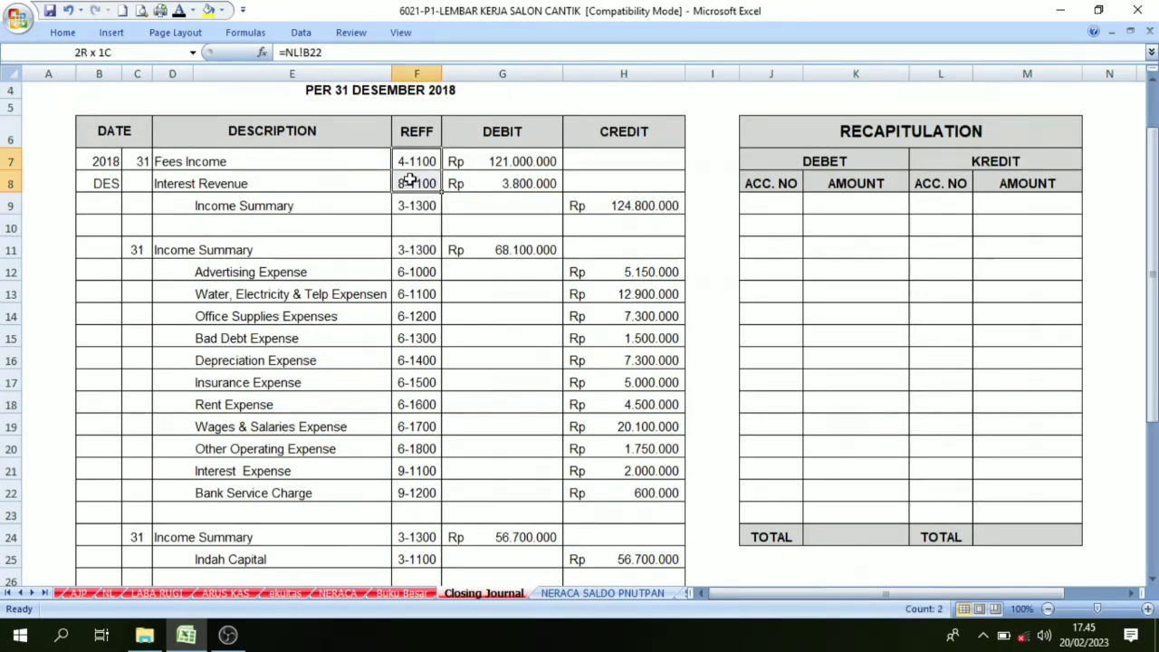
{"action": "left_click", "coordinate": [209, 10]}
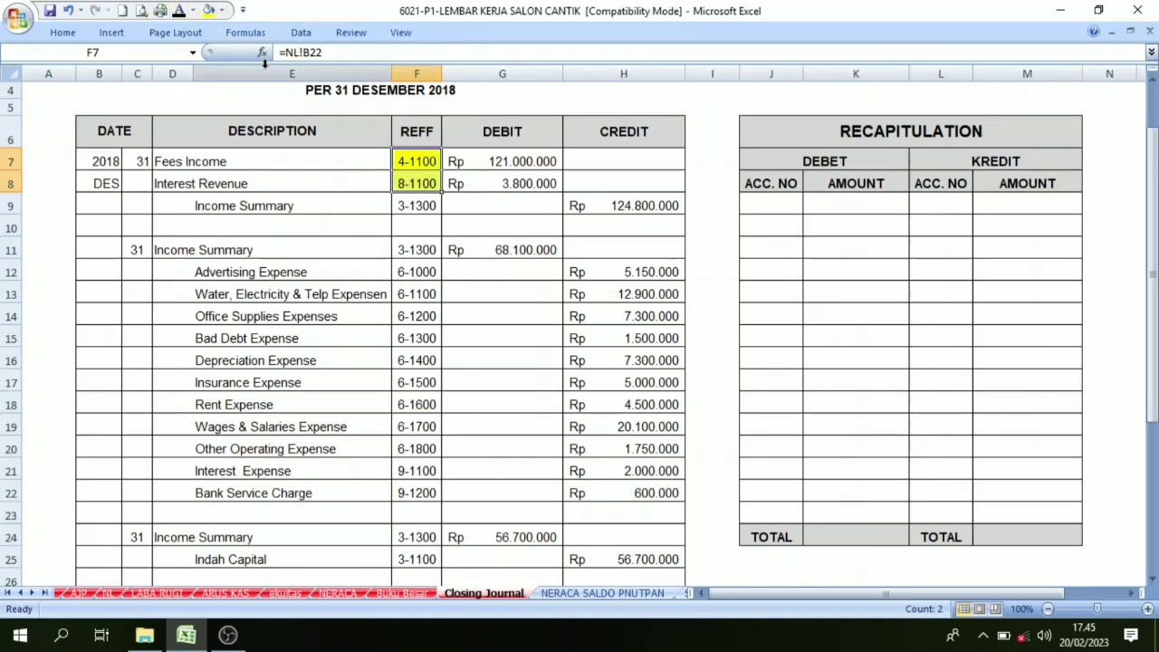
{"action": "left_click", "coordinate": [413, 251]}
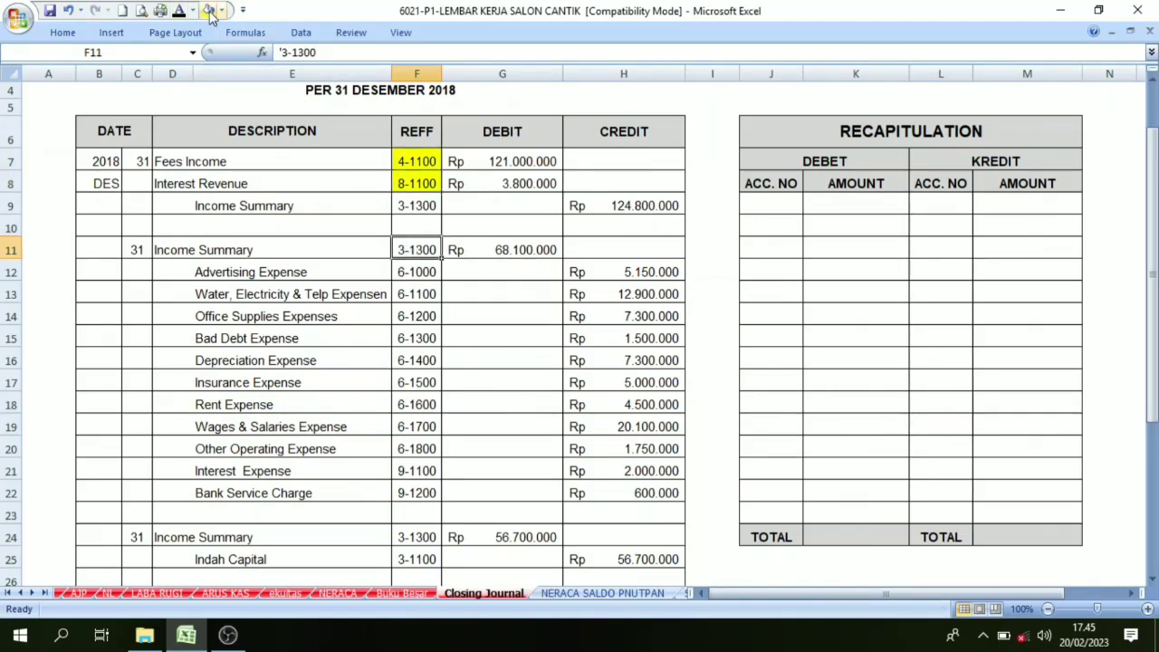
{"action": "left_click", "coordinate": [209, 10]}
{"action": "left_click", "coordinate": [416, 536]}
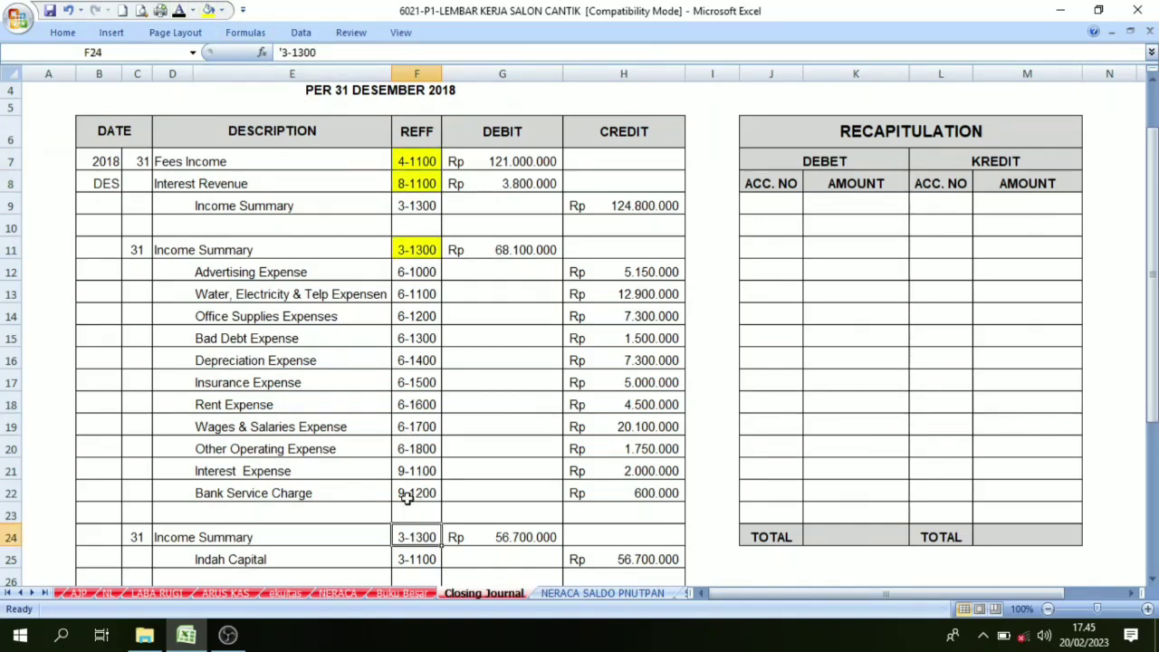
{"action": "left_click", "coordinate": [208, 10]}
{"action": "scroll", "coordinate": [262, 218], "scroll_direction": "down", "scroll_amount": 3}
{"action": "left_click", "coordinate": [407, 405]}
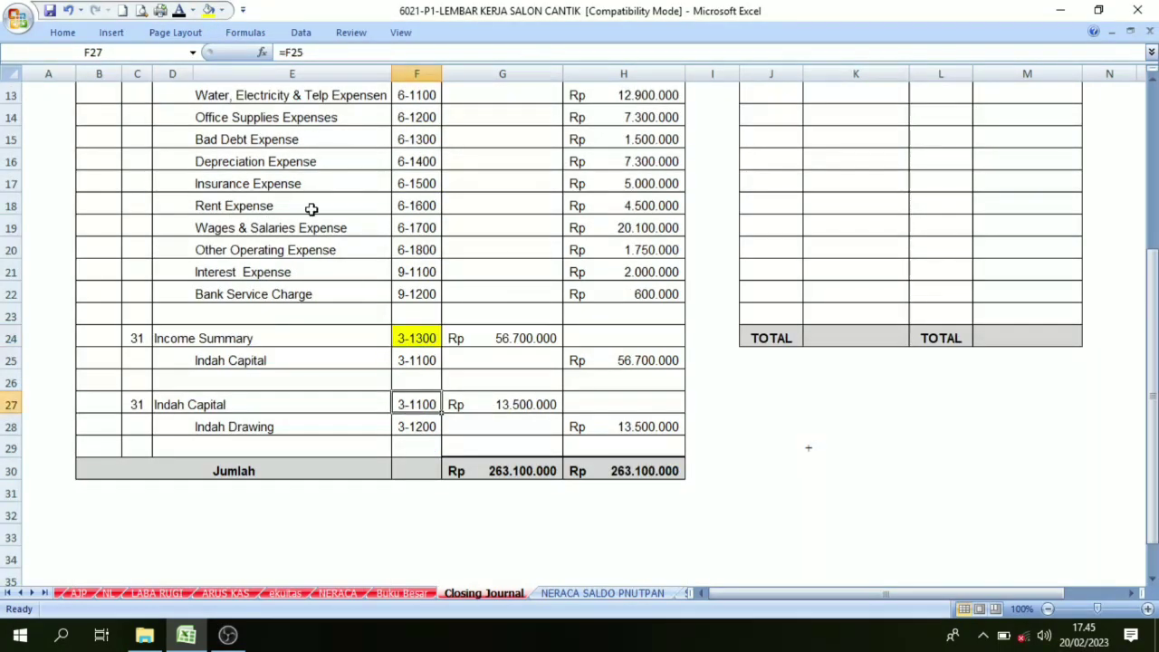
{"action": "left_click", "coordinate": [208, 10]}
Check the highlighted debit REFF codes across the four closing entries, including the repeated Income Summary code
{"action": "scroll", "coordinate": [439, 229], "scroll_direction": "up", "scroll_amount": 3}
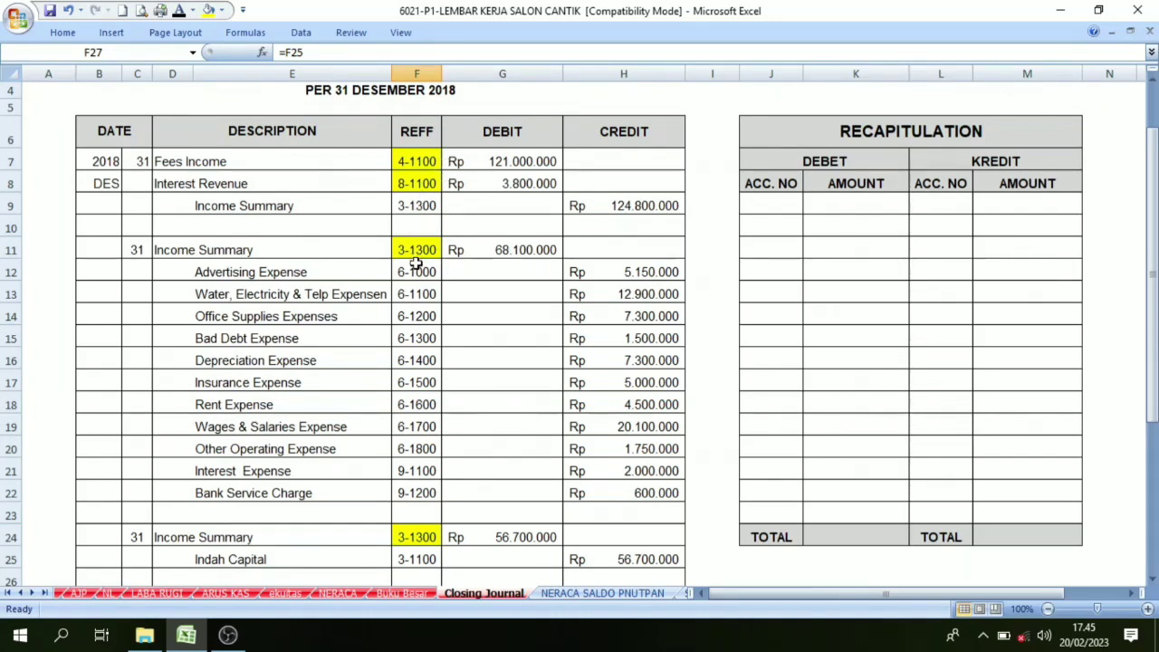
{"action": "left_click", "coordinate": [169, 246]}
{"action": "left_click", "coordinate": [393, 248]}
{"action": "scroll", "coordinate": [415, 426], "scroll_direction": "down", "scroll_amount": 2}
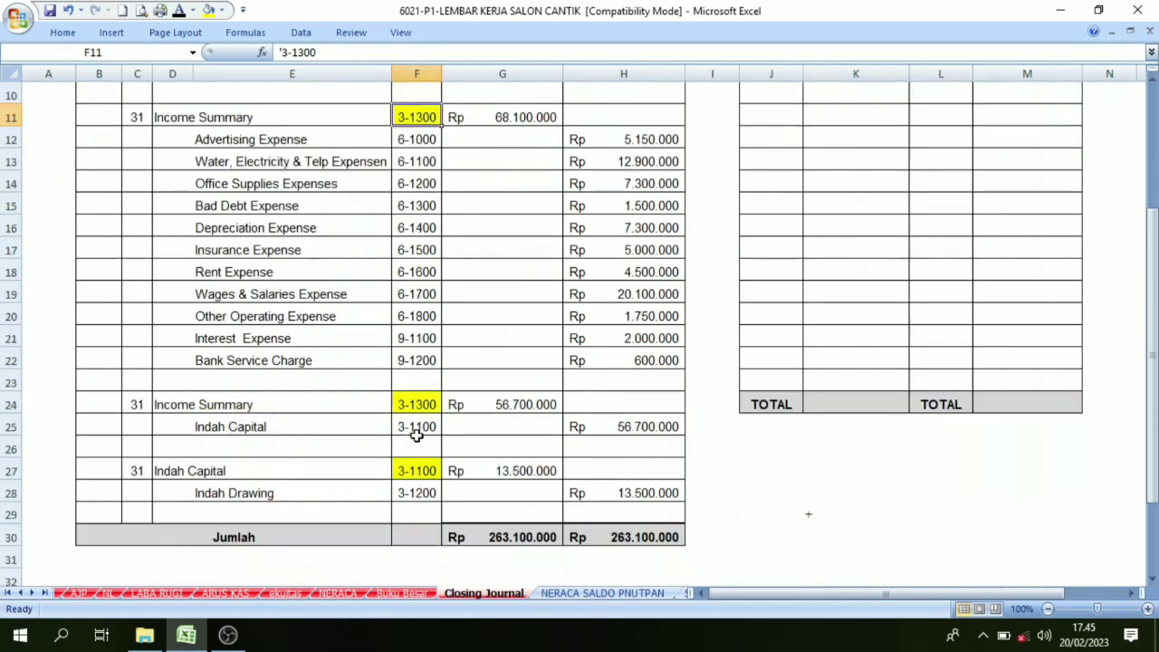
{"action": "scroll", "coordinate": [450, 441], "scroll_direction": "up", "scroll_amount": 1}
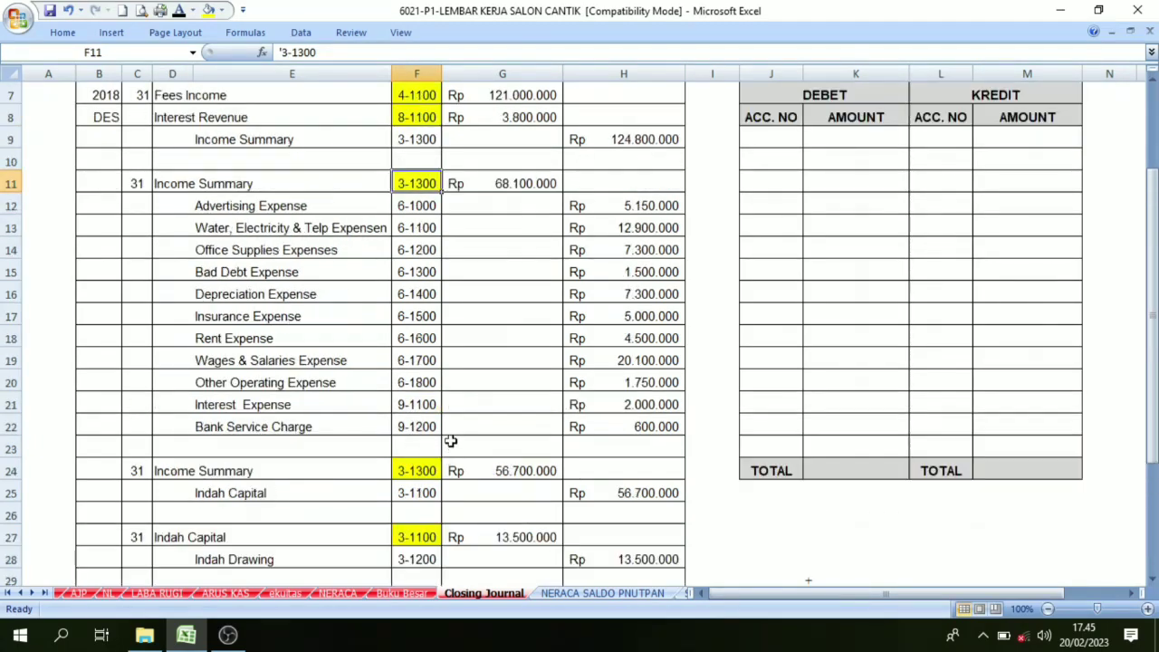
{"action": "scroll", "coordinate": [450, 441], "scroll_direction": "up", "scroll_amount": 2}
{"action": "left_click", "coordinate": [421, 228]}
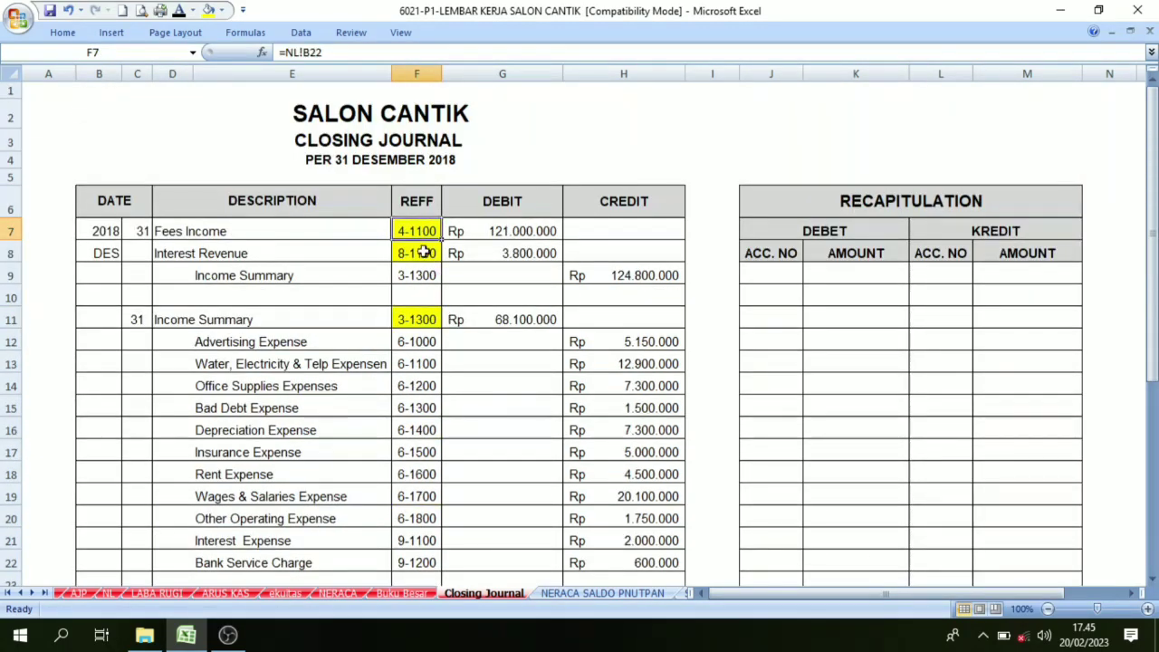
{"action": "left_click", "coordinate": [423, 253]}
{"action": "left_click", "coordinate": [417, 317]}
{"action": "scroll", "coordinate": [415, 316], "scroll_direction": "down", "scroll_amount": 4}
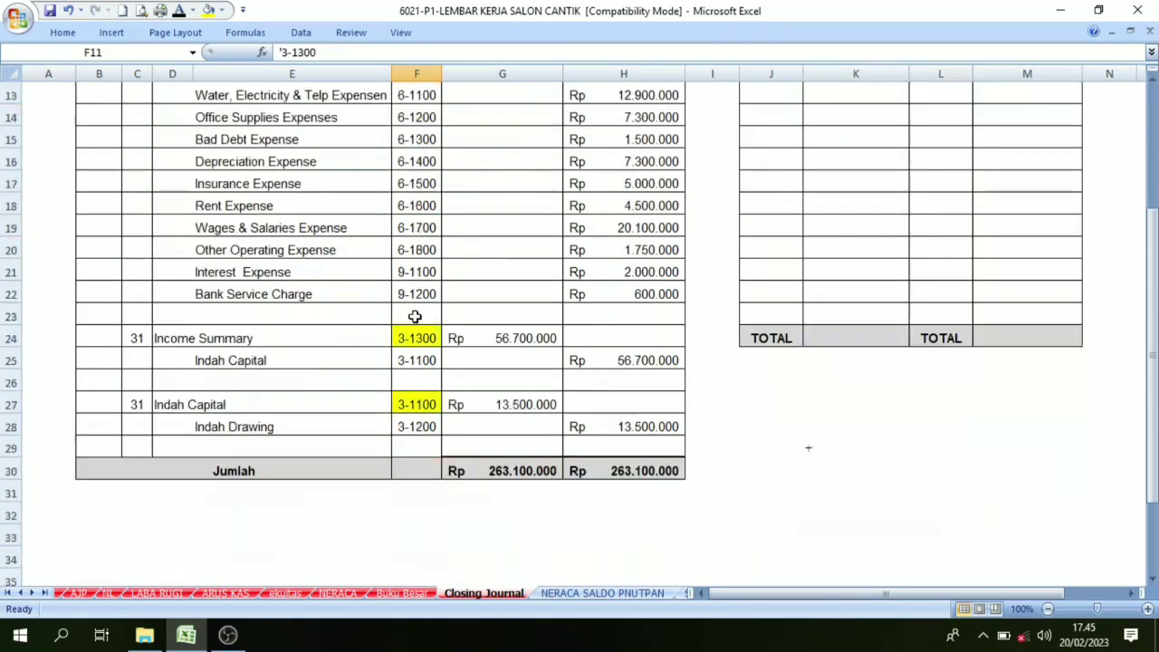
{"action": "left_click", "coordinate": [417, 408]}
Set the font colour of the Recapitulation's debit account numbers in J9:J13 to Automatic
{"action": "scroll", "coordinate": [407, 329], "scroll_direction": "up", "scroll_amount": 3}
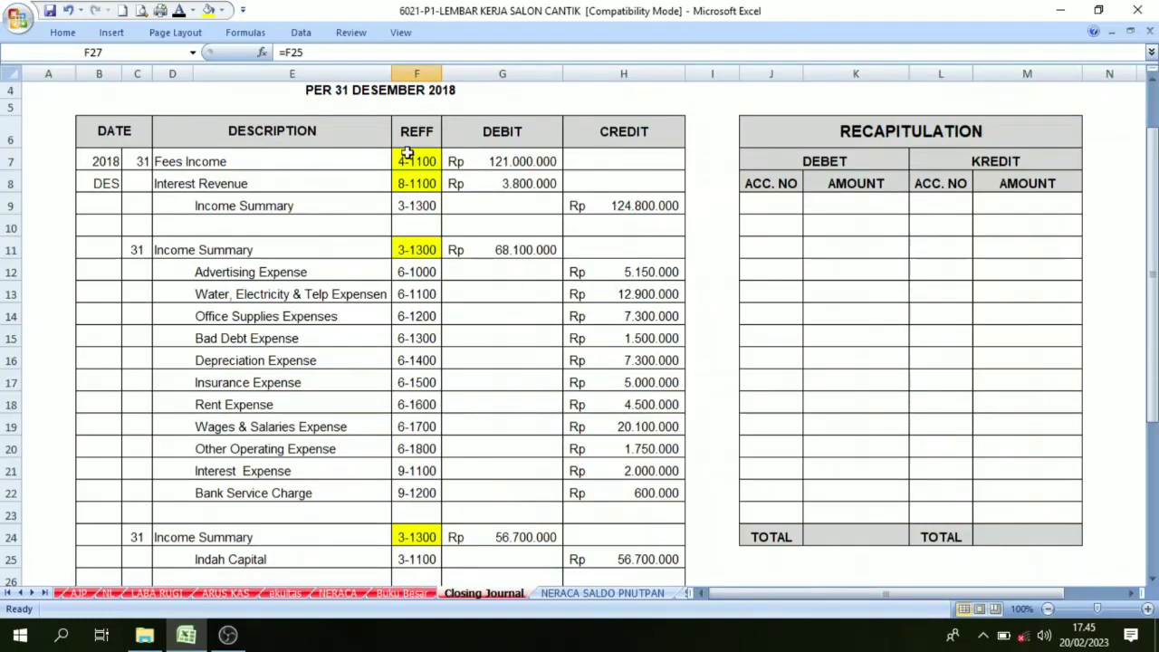
{"action": "left_click", "coordinate": [769, 204]}
{"action": "left_click_drag", "start_coordinate": [769, 204], "coordinate": [760, 288]}
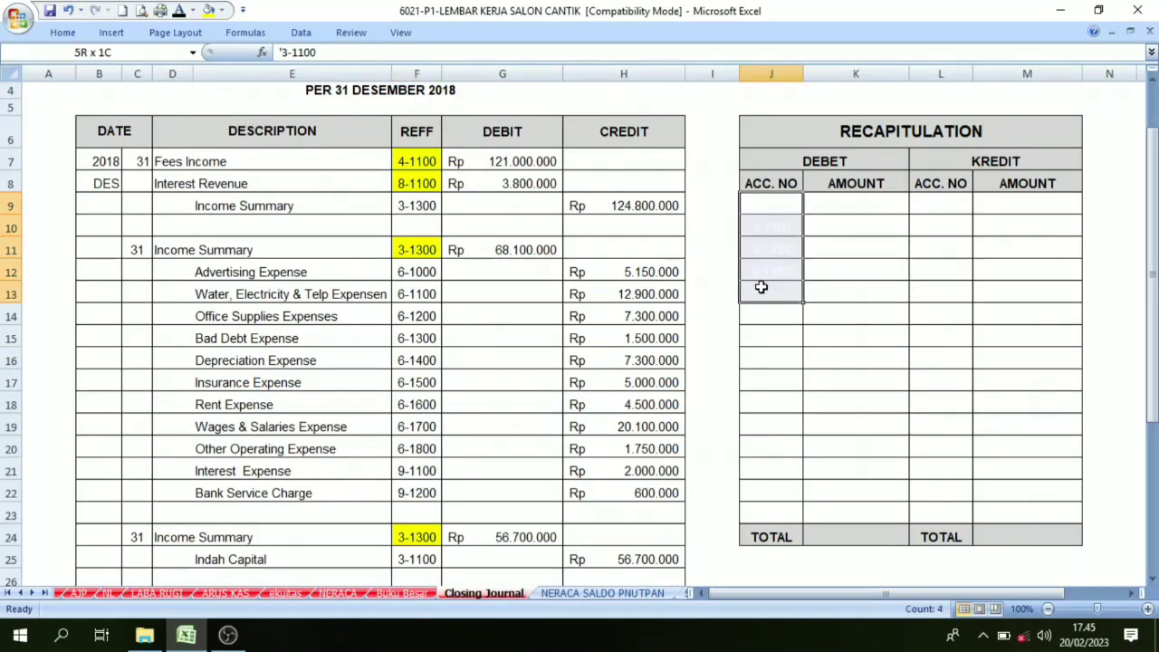
{"action": "left_click", "coordinate": [179, 10]}
{"action": "left_click", "coordinate": [791, 271]}
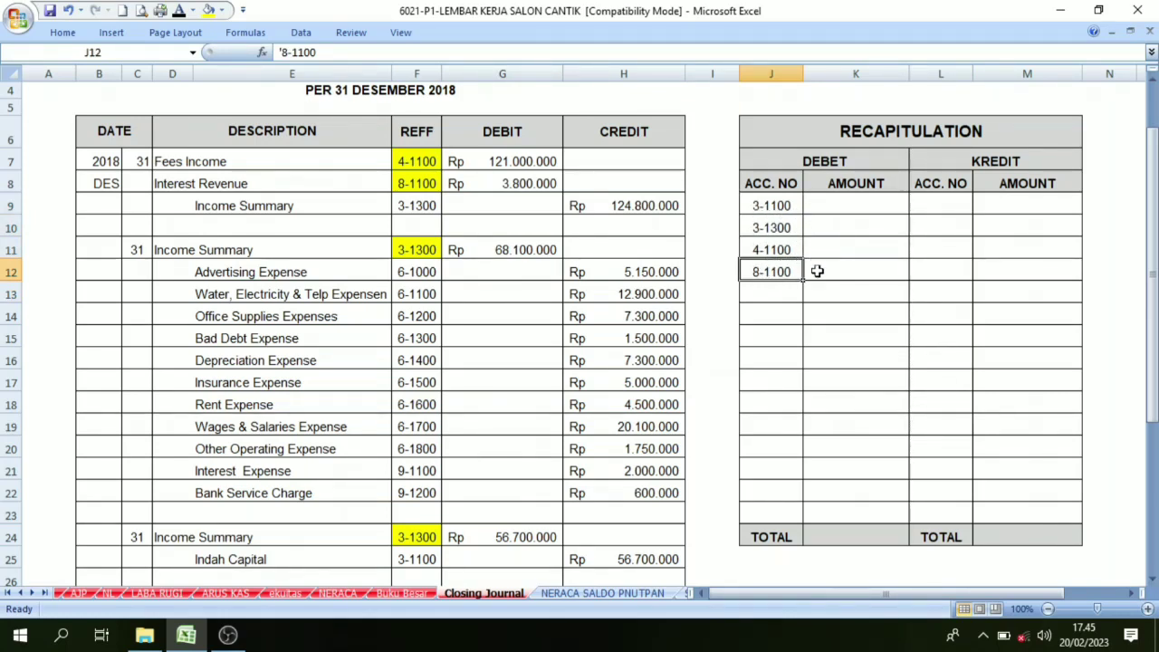
Compare account 3-1100 with the Indah Capital debit in G27 and set its Recapitulation amount in K9 to the Automatic font colour
{"action": "left_click", "coordinate": [827, 212]}
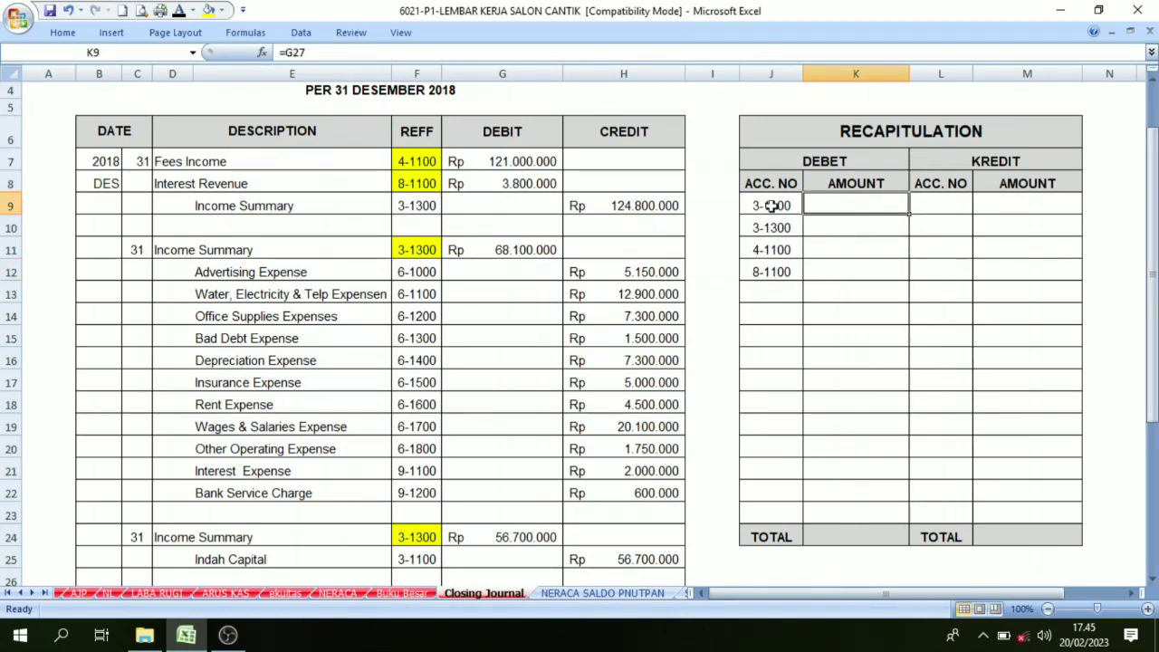
{"action": "left_click", "coordinate": [771, 206]}
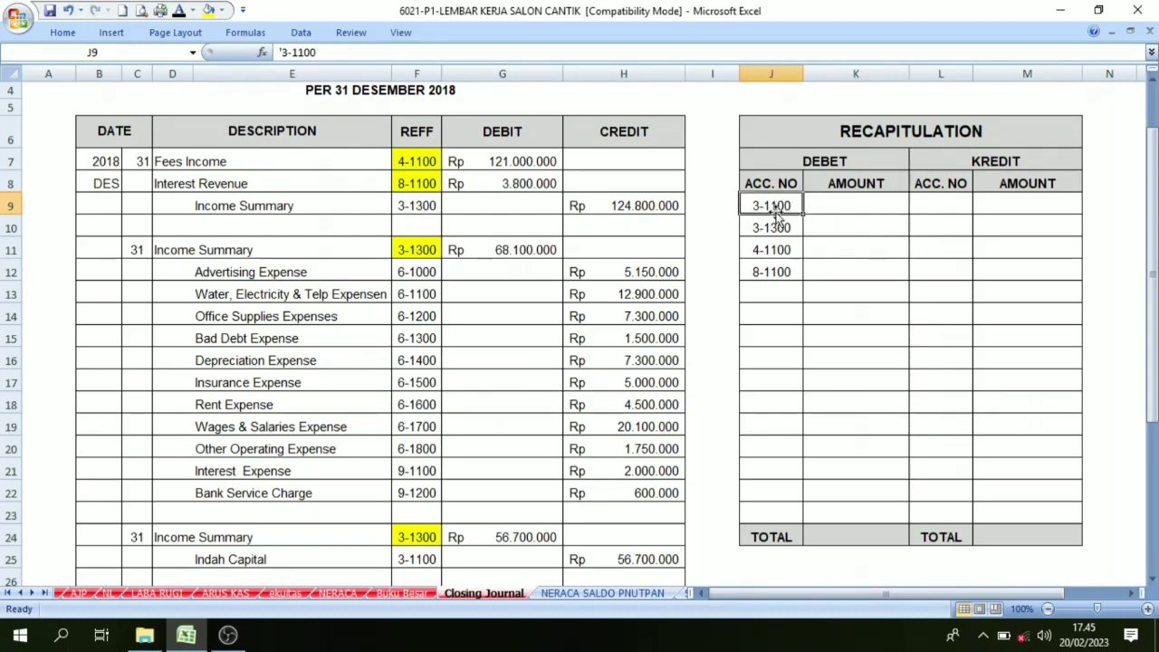
{"action": "scroll", "coordinate": [444, 435], "scroll_direction": "down", "scroll_amount": 3}
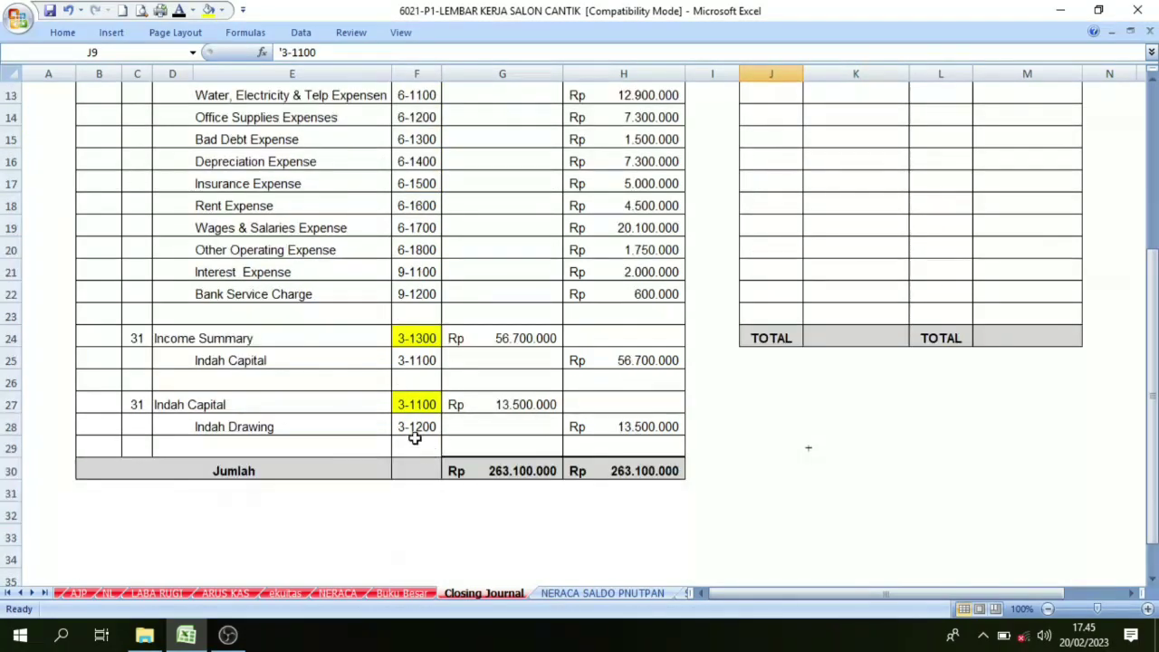
{"action": "left_click", "coordinate": [416, 405]}
{"action": "left_click", "coordinate": [511, 404]}
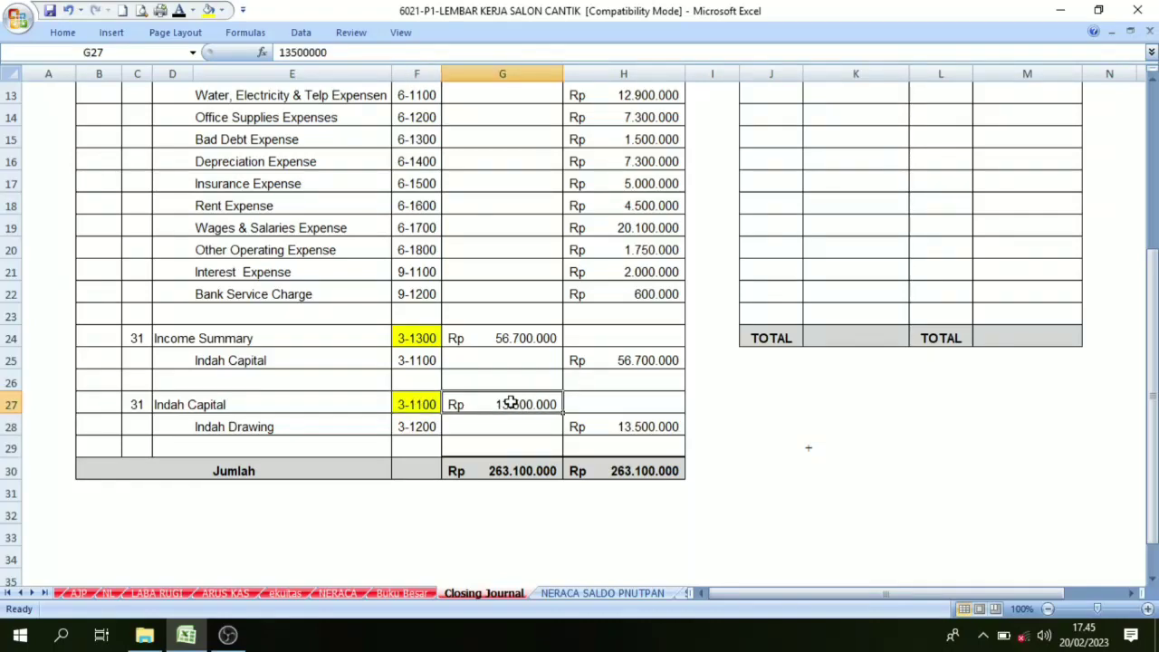
{"action": "scroll", "coordinate": [818, 235], "scroll_direction": "up", "scroll_amount": 4}
{"action": "left_click", "coordinate": [855, 274]}
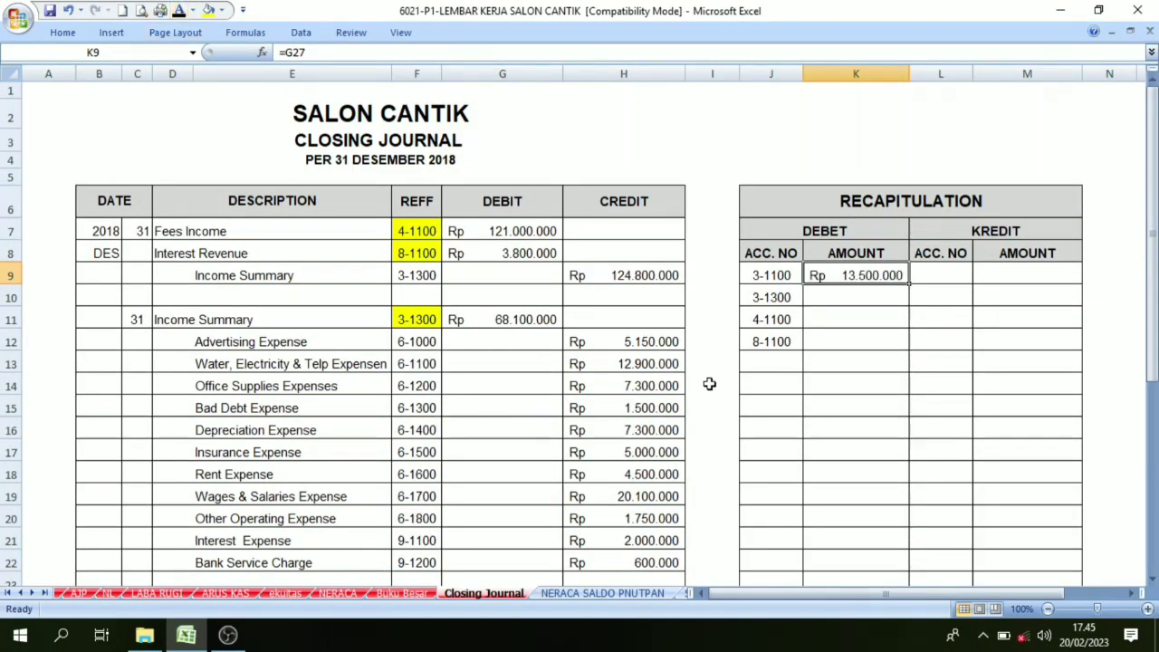
Check the two Income Summary debits in G11 and G24 and set account 3-1300's amount in K10 to the Automatic font colour
{"action": "scroll", "coordinate": [780, 310], "scroll_direction": "down", "scroll_amount": 2}
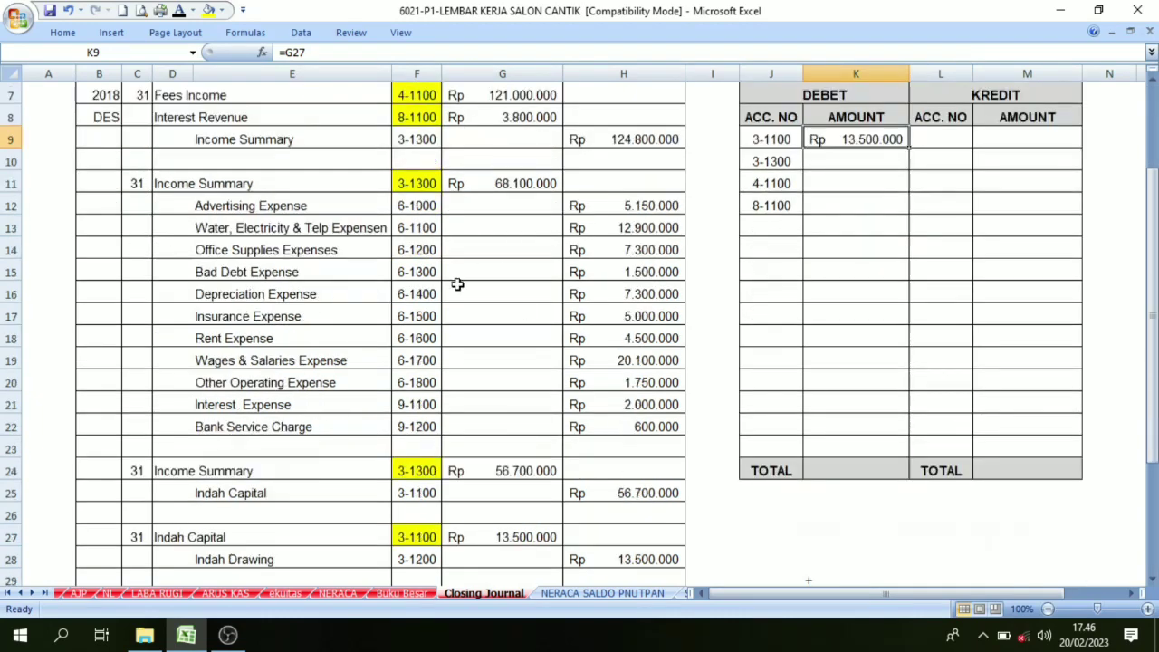
{"action": "left_click", "coordinate": [417, 181]}
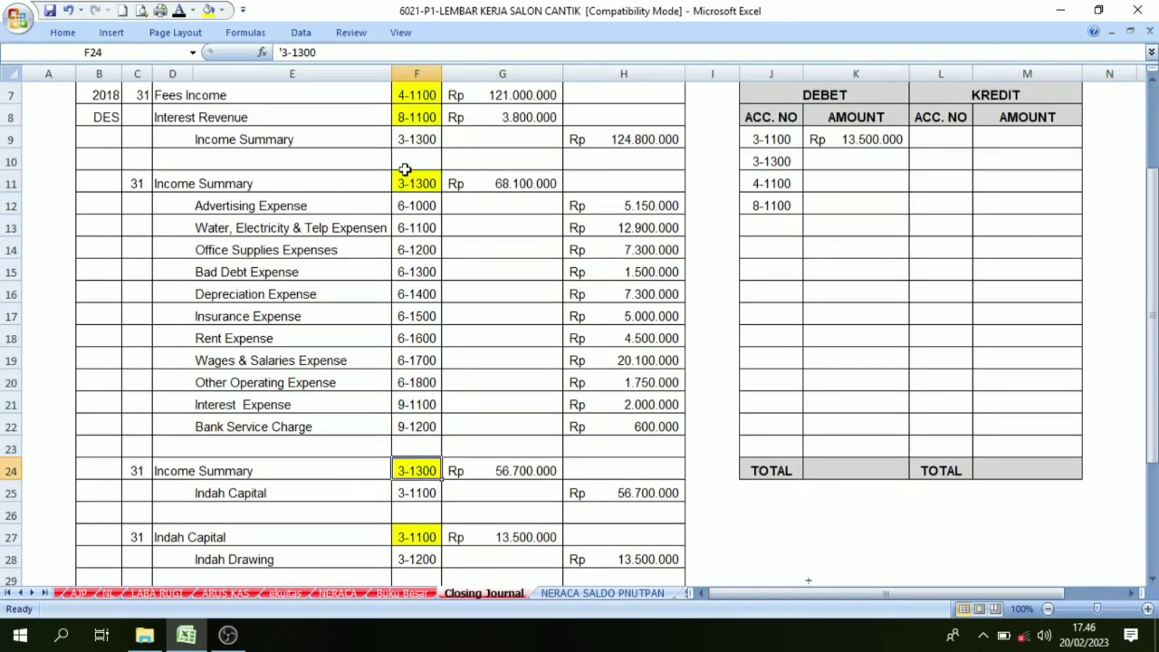
{"action": "left_click", "coordinate": [412, 475]}
{"action": "left_click", "coordinate": [498, 183]}
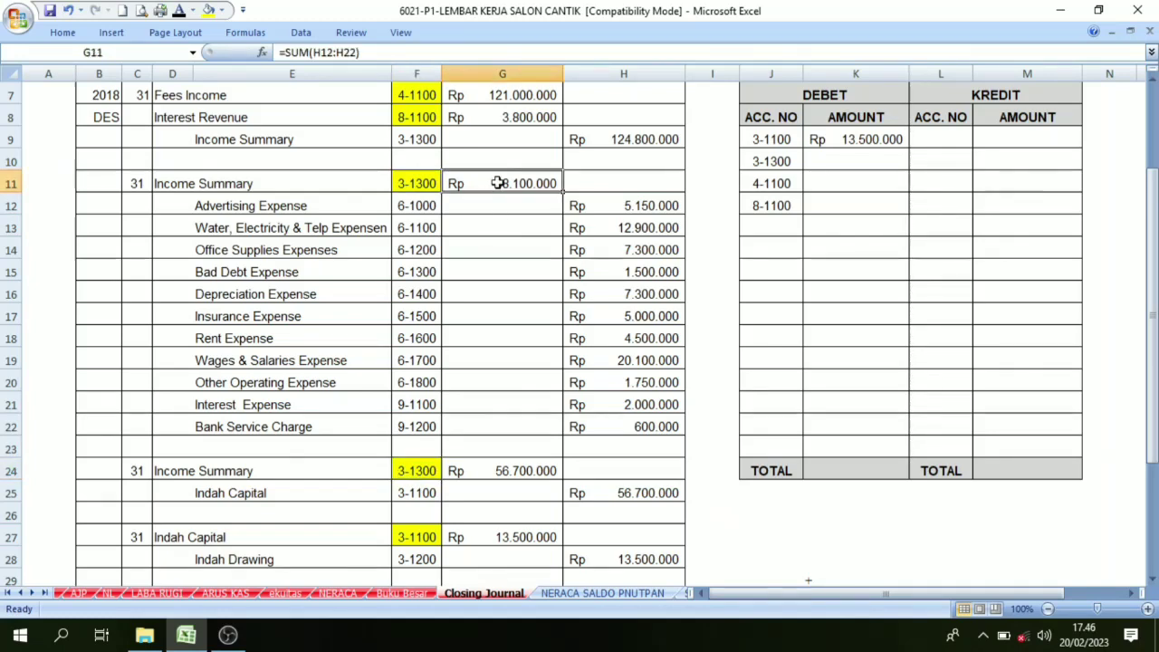
{"action": "left_click", "coordinate": [515, 477]}
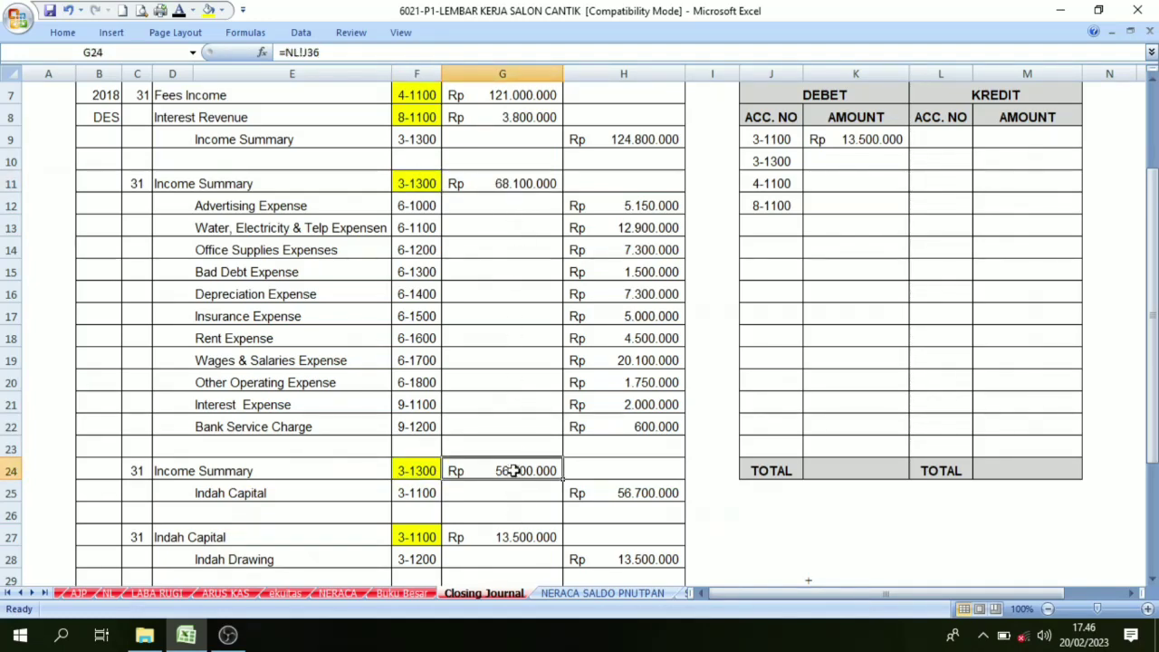
{"action": "left_click", "coordinate": [509, 186]}
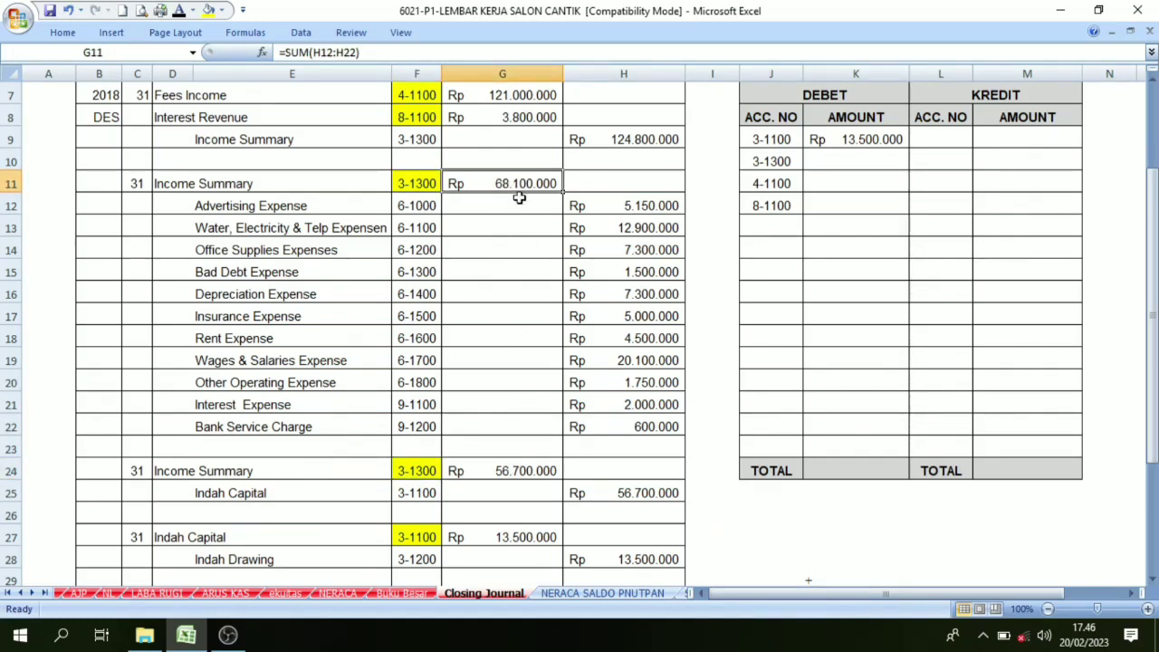
{"action": "left_click", "coordinate": [844, 158]}
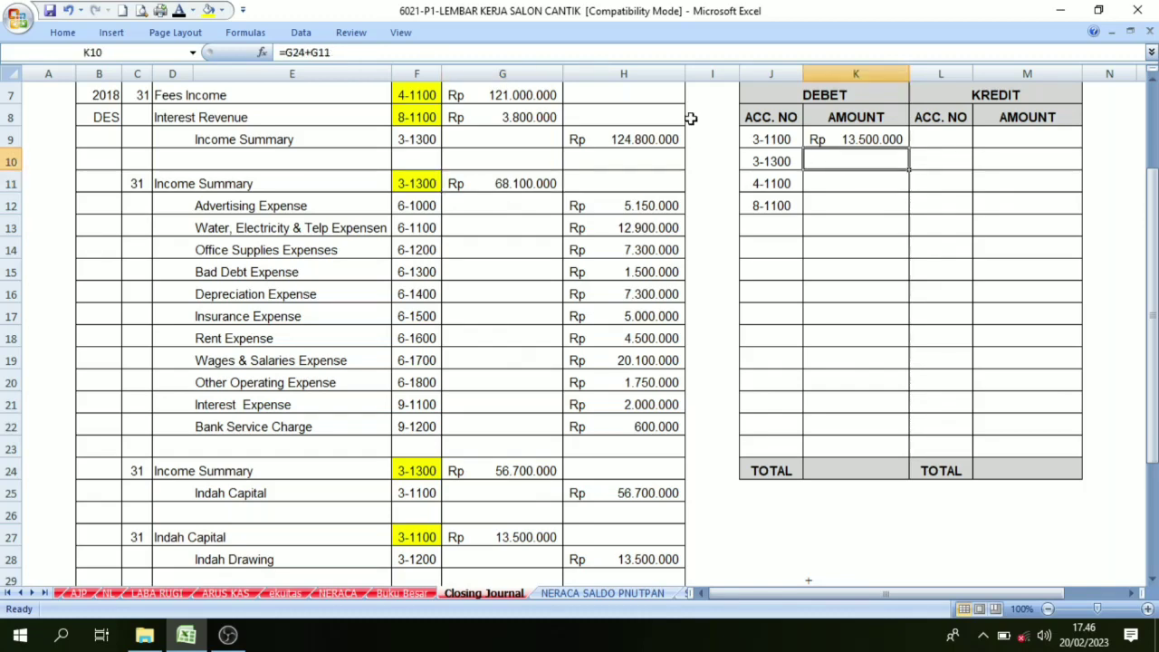
{"action": "left_click", "coordinate": [178, 10]}
Compare account 4-1100 with the Fees Income debit in G7 and set its Recapitulation amount in K11 to the Automatic font colour
{"action": "scroll", "coordinate": [856, 213], "scroll_direction": "up", "scroll_amount": 1}
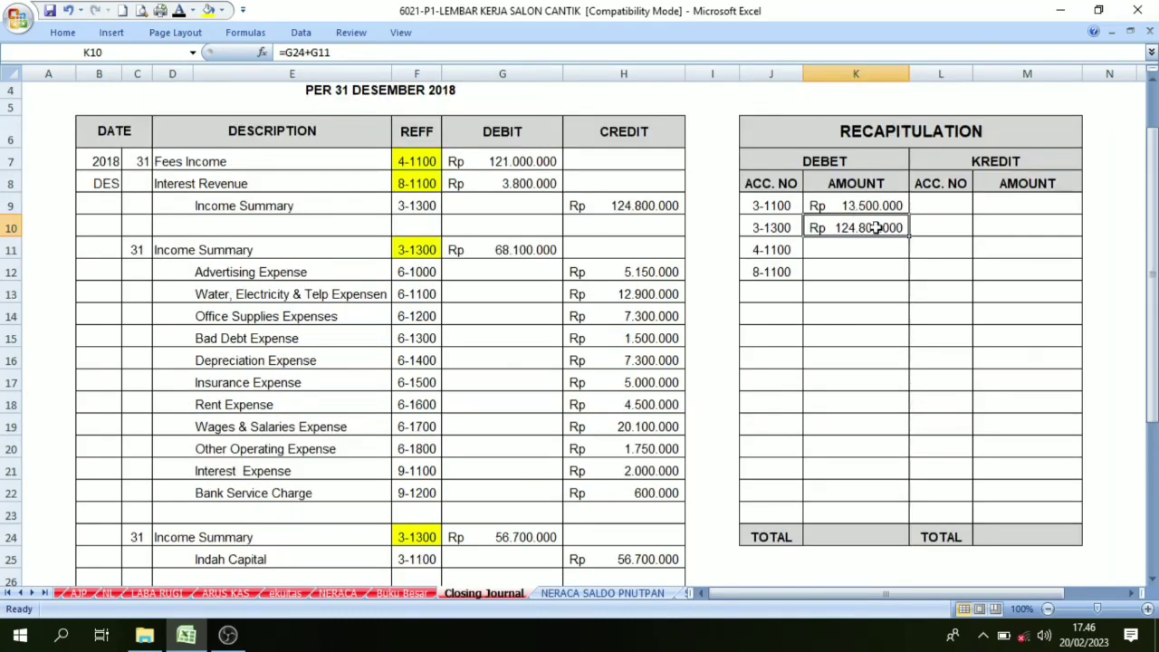
{"action": "left_click", "coordinate": [770, 250]}
{"action": "left_click", "coordinate": [403, 162]}
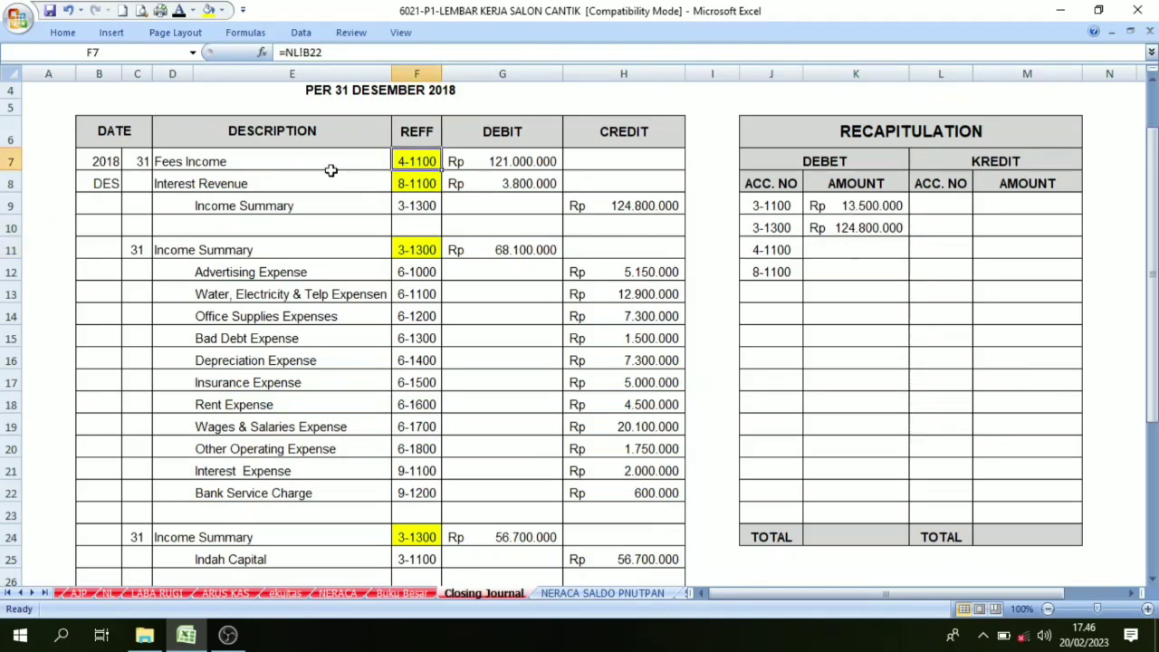
{"action": "left_click", "coordinate": [523, 163]}
{"action": "left_click", "coordinate": [822, 240]}
{"action": "type", "text": "=G7"}
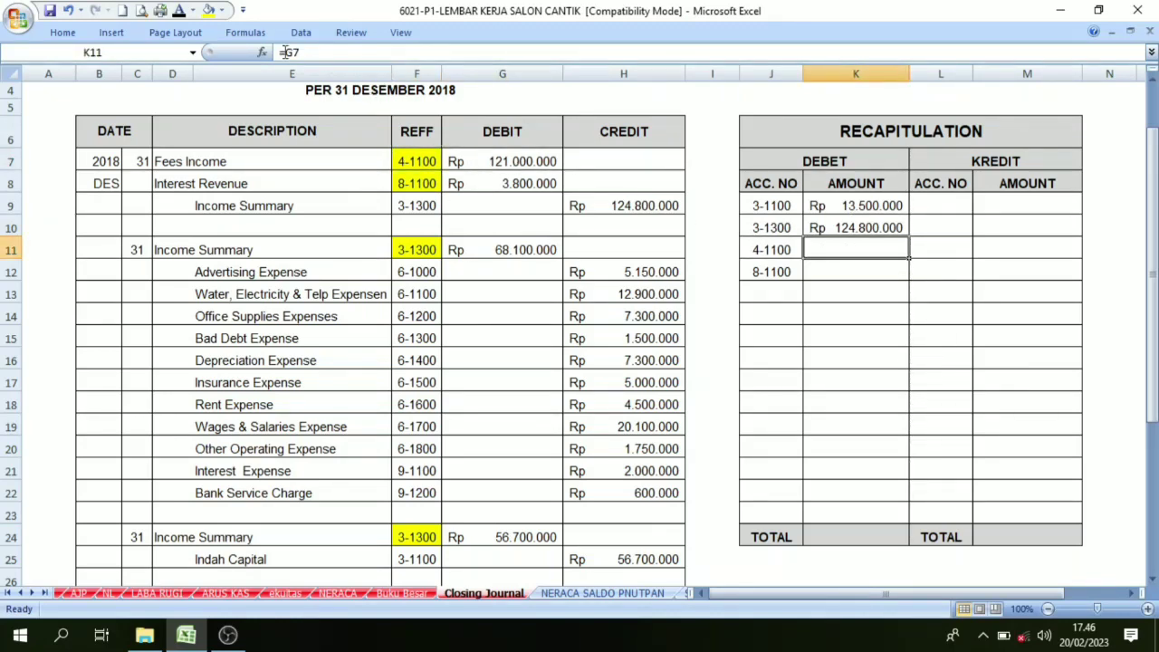
{"action": "key", "text": "ctrl+Return"}
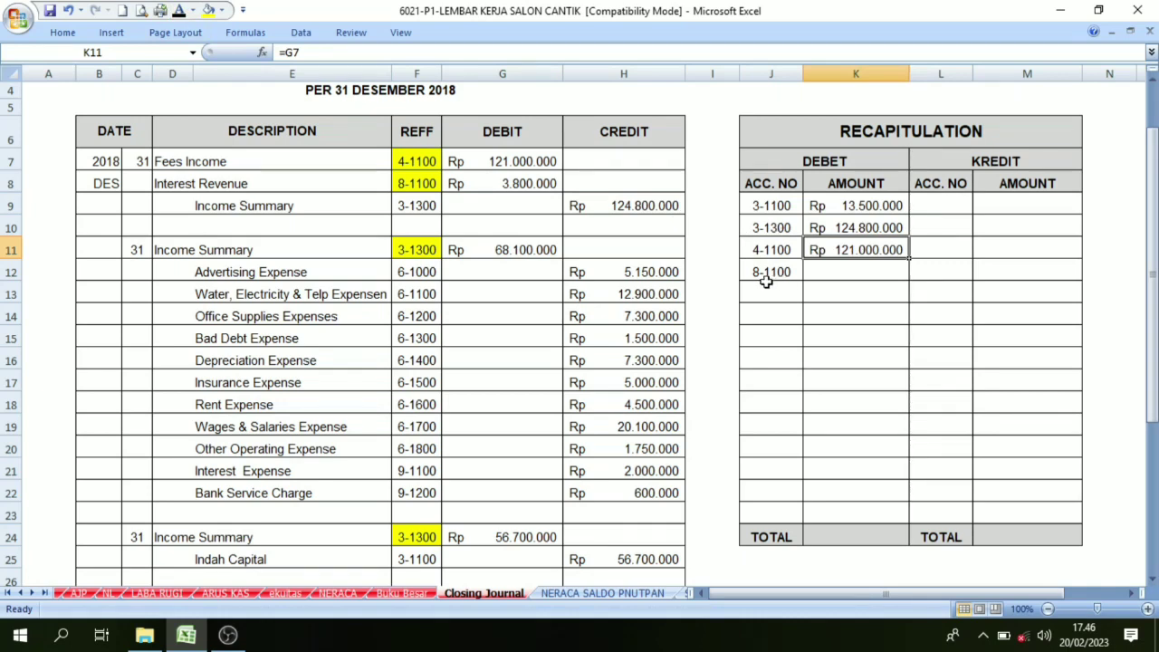
Match account 8-1100 to the Interest Revenue debit in G8 and set its Recapitulation amount in K12 to the Automatic font colour
{"action": "left_click", "coordinate": [428, 185]}
{"action": "left_click", "coordinate": [516, 190]}
{"action": "left_click", "coordinate": [817, 269]}
{"action": "type", "text": "=G8"}
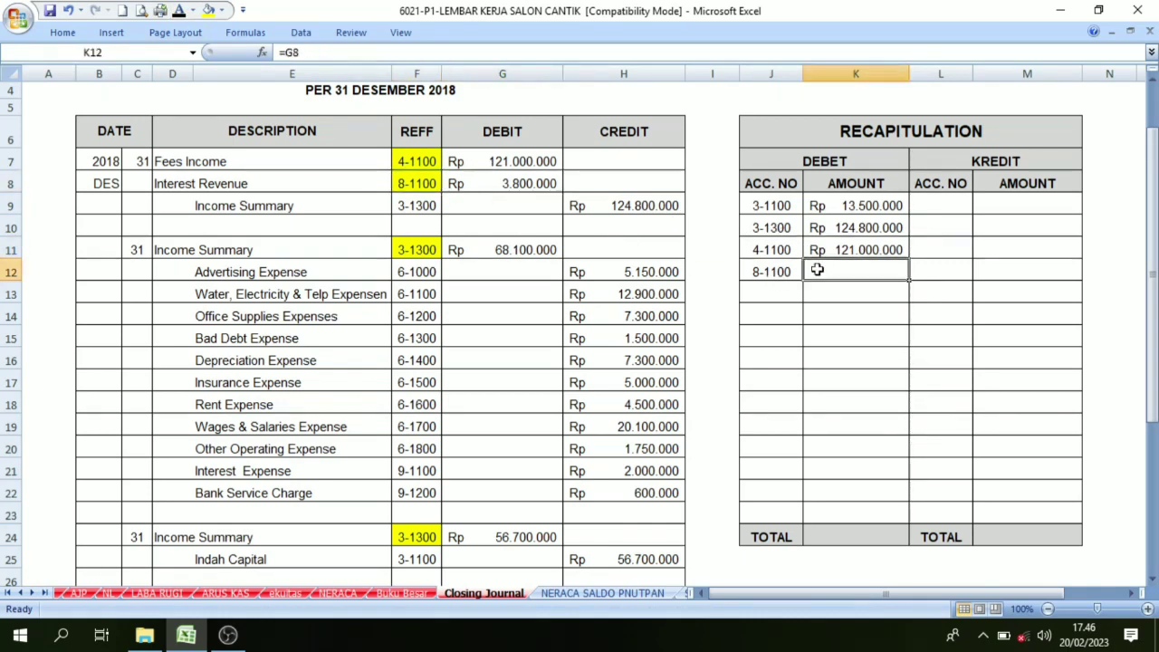
{"action": "key", "text": "ctrl+Return"}
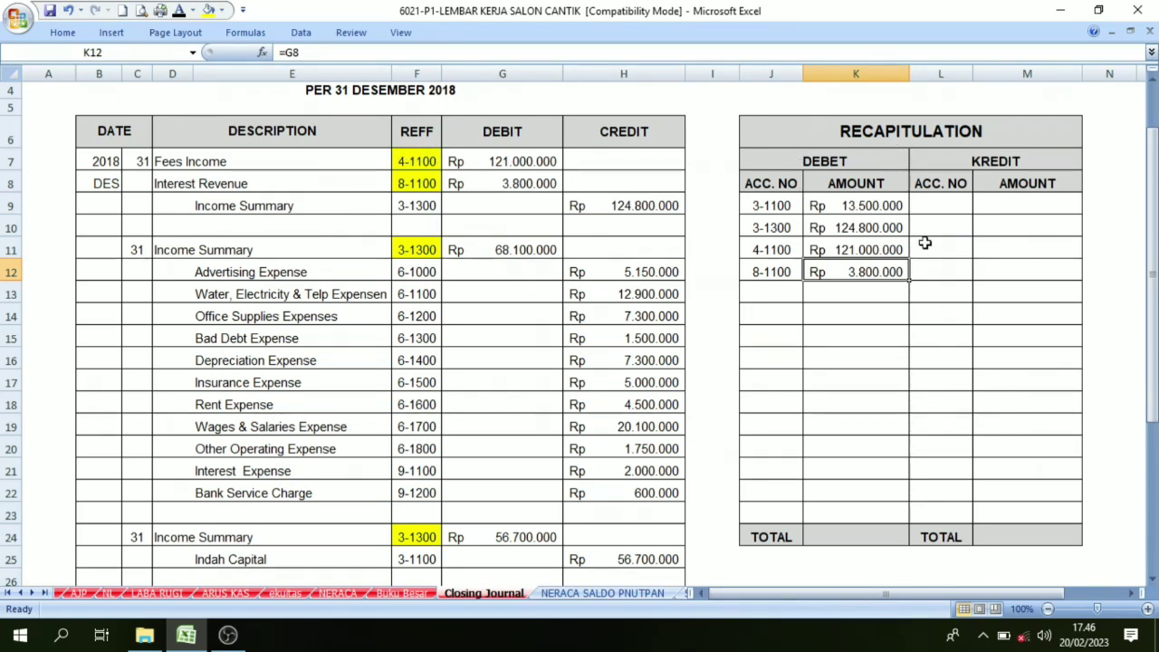
Examine the unhighlighted credit REFF codes in the closing journal, from Income Summary in F9 through the expense accounts from F12 down
{"action": "left_click", "coordinate": [415, 206]}
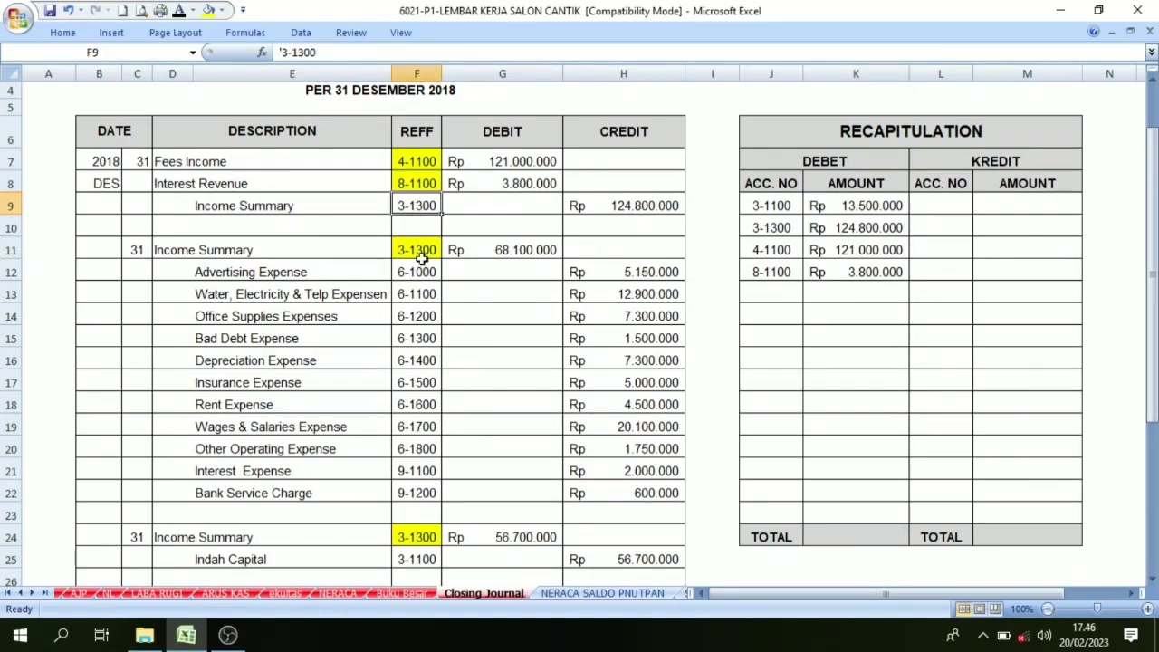
{"action": "key", "text": "Down"}
{"action": "key", "text": "Down"}
{"action": "key", "text": "Down"}
{"action": "key", "text": "Down"}
{"action": "key", "text": "Down"}
{"action": "key", "text": "Down"}
{"action": "key", "text": "Down"}
{"action": "key", "text": "Down"}
{"action": "key", "text": "Down"}
{"action": "key", "text": "Down"}
{"action": "key", "text": "Down"}
{"action": "key", "text": "Down"}
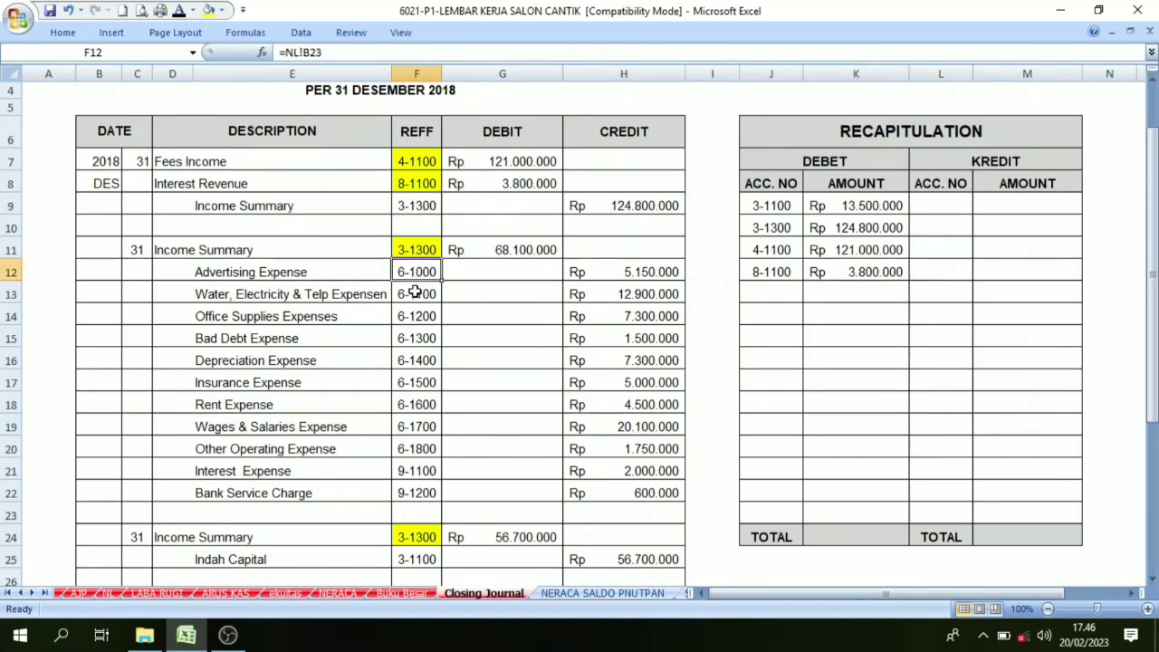
{"action": "left_click", "coordinate": [408, 205]}
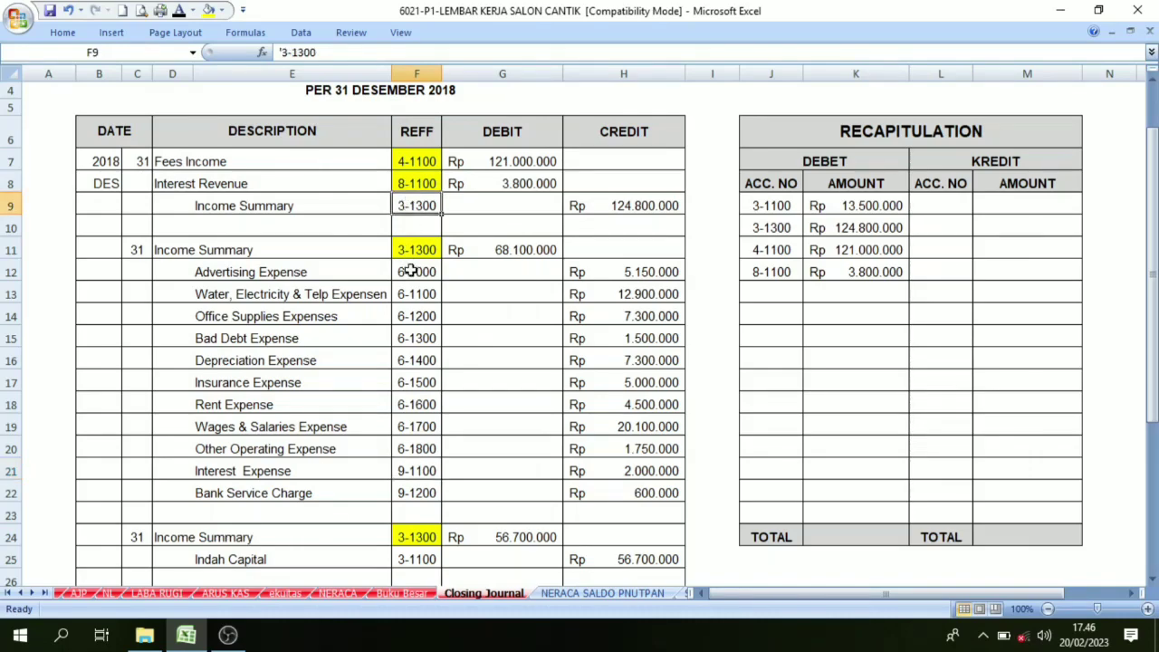
{"action": "left_click_drag", "start_coordinate": [401, 272], "coordinate": [417, 471]}
{"action": "scroll", "coordinate": [829, 320], "scroll_direction": "down", "scroll_amount": 2}
{"action": "scroll", "coordinate": [828, 320], "scroll_direction": "up", "scroll_amount": 3}
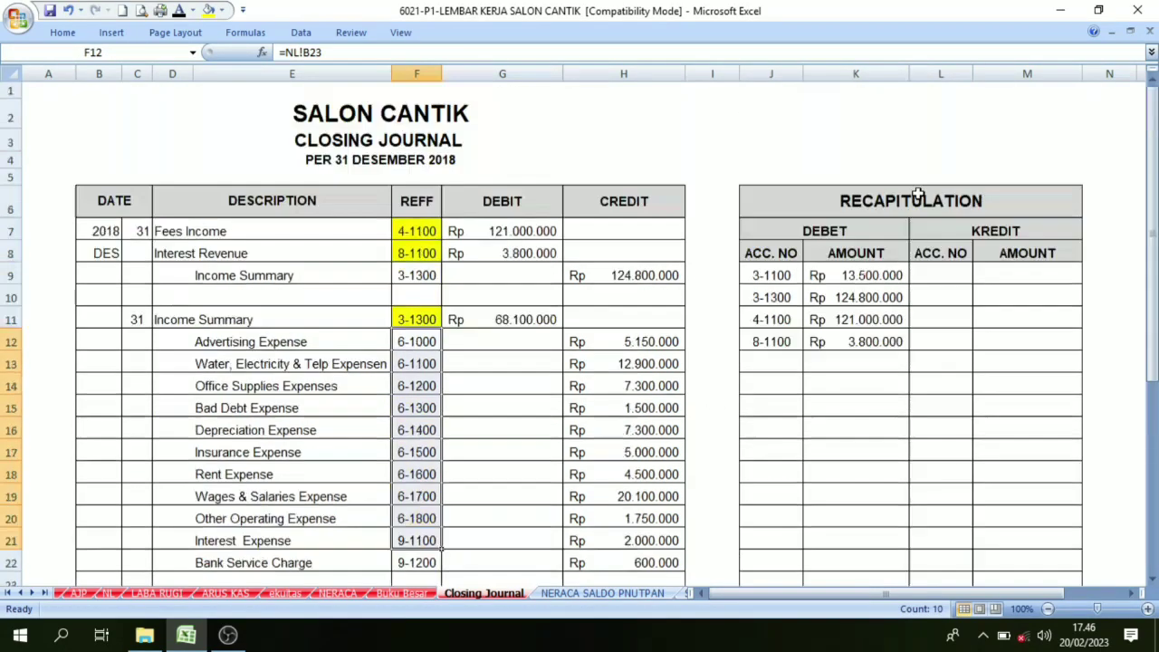
Set the font colour of the Recapitulation's credit account numbers in L9:L23 to Automatic
{"action": "left_click_drag", "start_coordinate": [942, 272], "coordinate": [946, 481]}
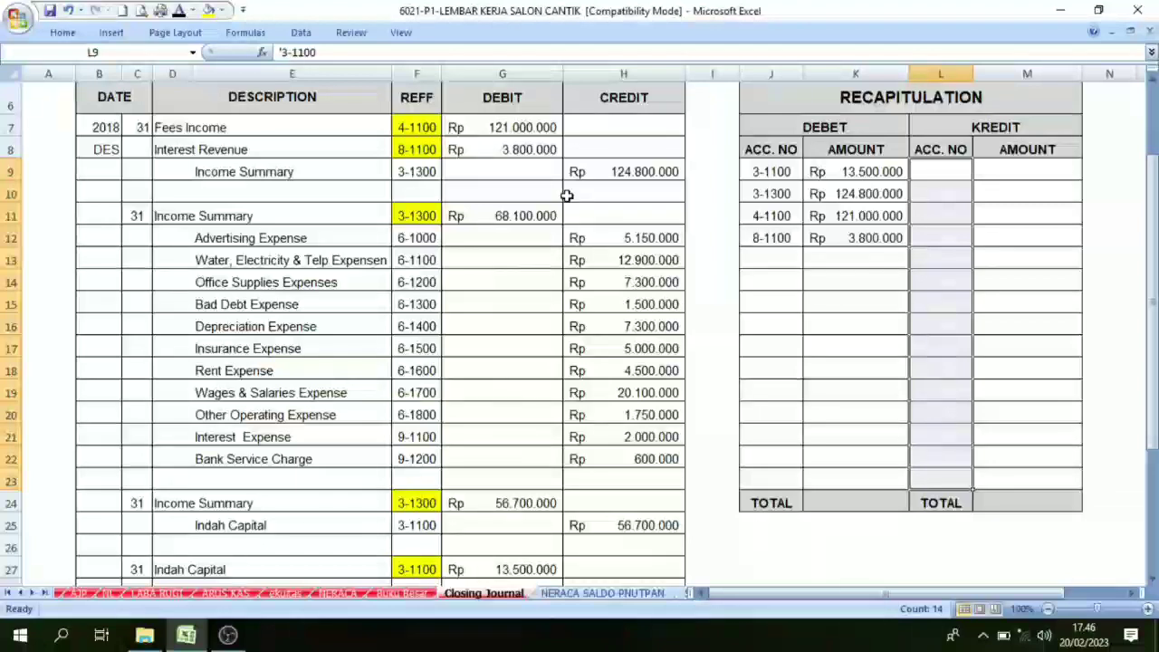
{"action": "left_click", "coordinate": [181, 10]}
{"action": "left_click", "coordinate": [1059, 299]}
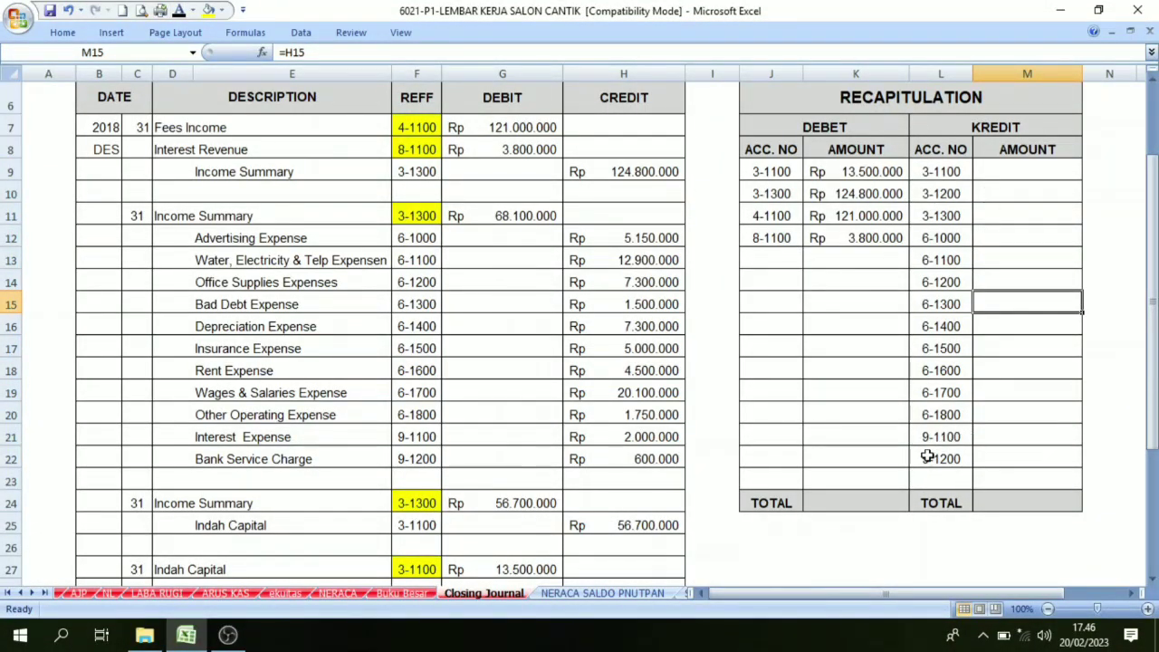
{"action": "left_click", "coordinate": [973, 459]}
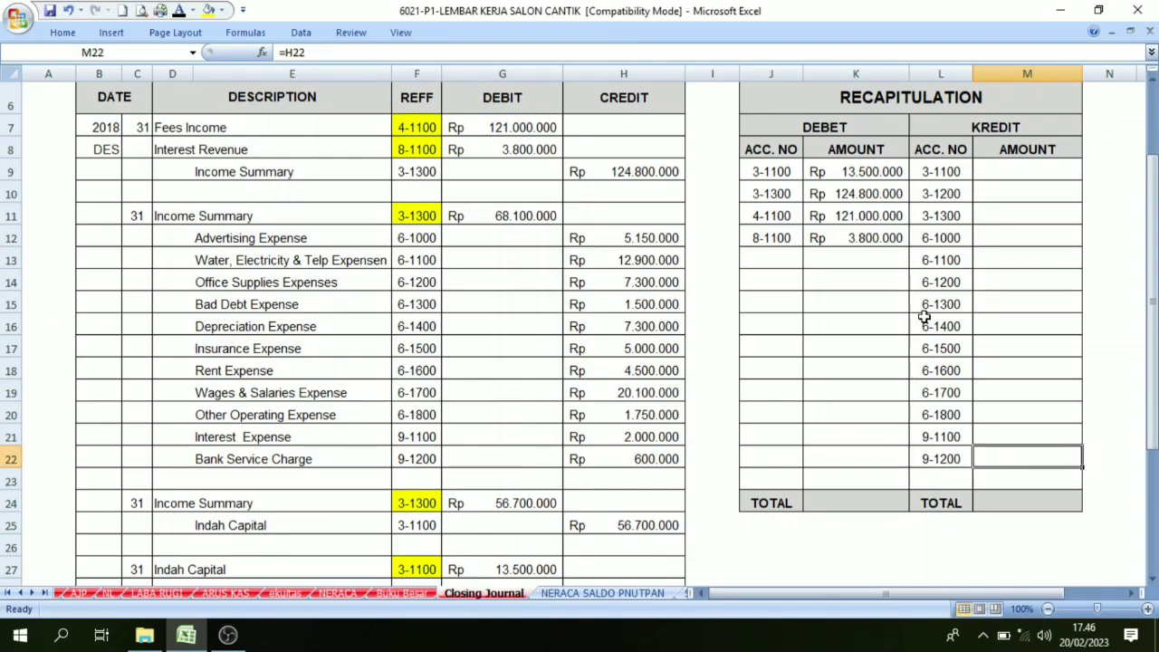
Match credit account 3-1100 to the owner's capital credit in H25 and set its Recapitulation amount in M9 to the Automatic font colour
{"action": "left_click", "coordinate": [943, 172]}
{"action": "scroll", "coordinate": [434, 277], "scroll_direction": "up", "scroll_amount": 2}
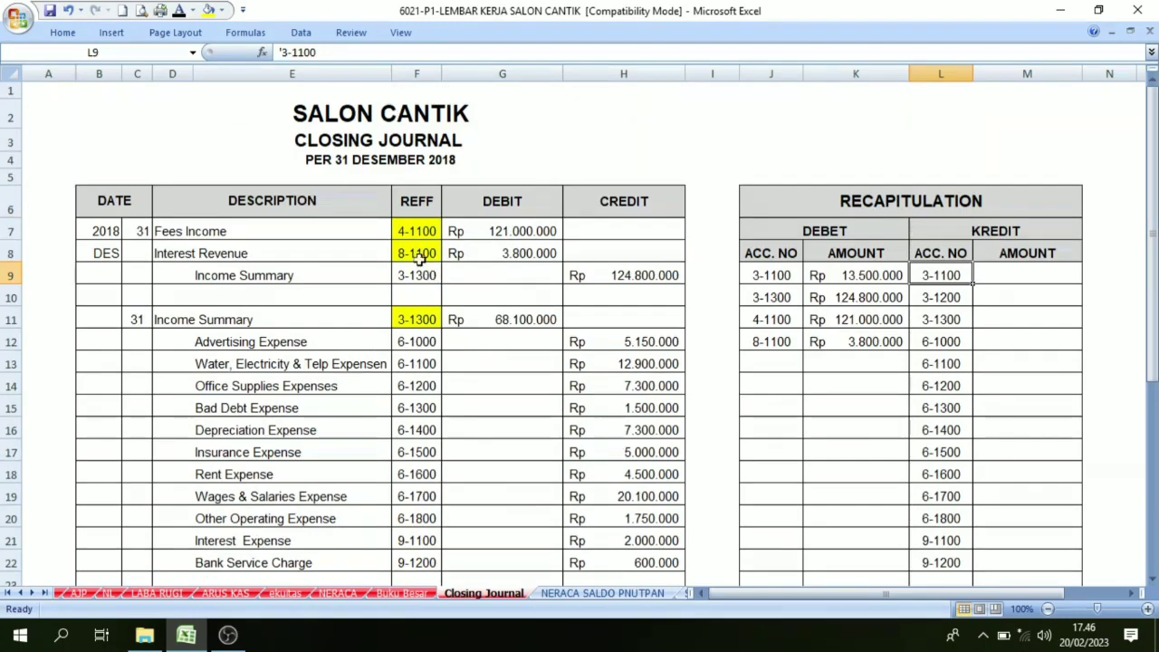
{"action": "left_click", "coordinate": [413, 272]}
{"action": "scroll", "coordinate": [418, 312], "scroll_direction": "down", "scroll_amount": 1}
{"action": "scroll", "coordinate": [423, 335], "scroll_direction": "down", "scroll_amount": 2}
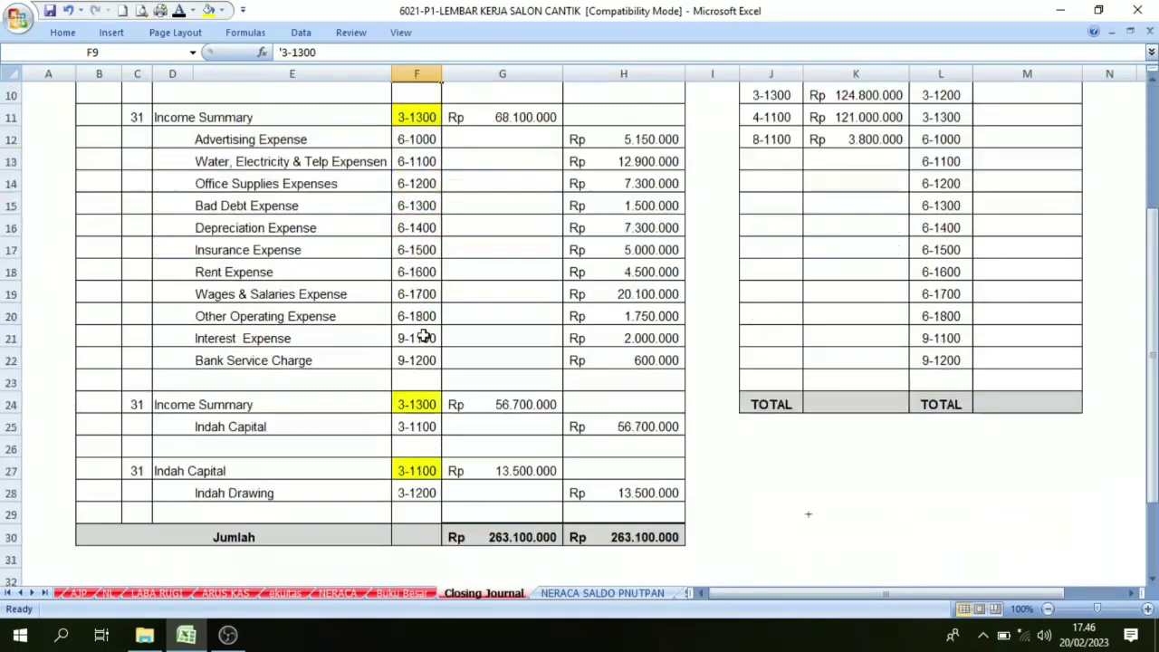
{"action": "left_click", "coordinate": [422, 431]}
{"action": "left_click", "coordinate": [629, 427]}
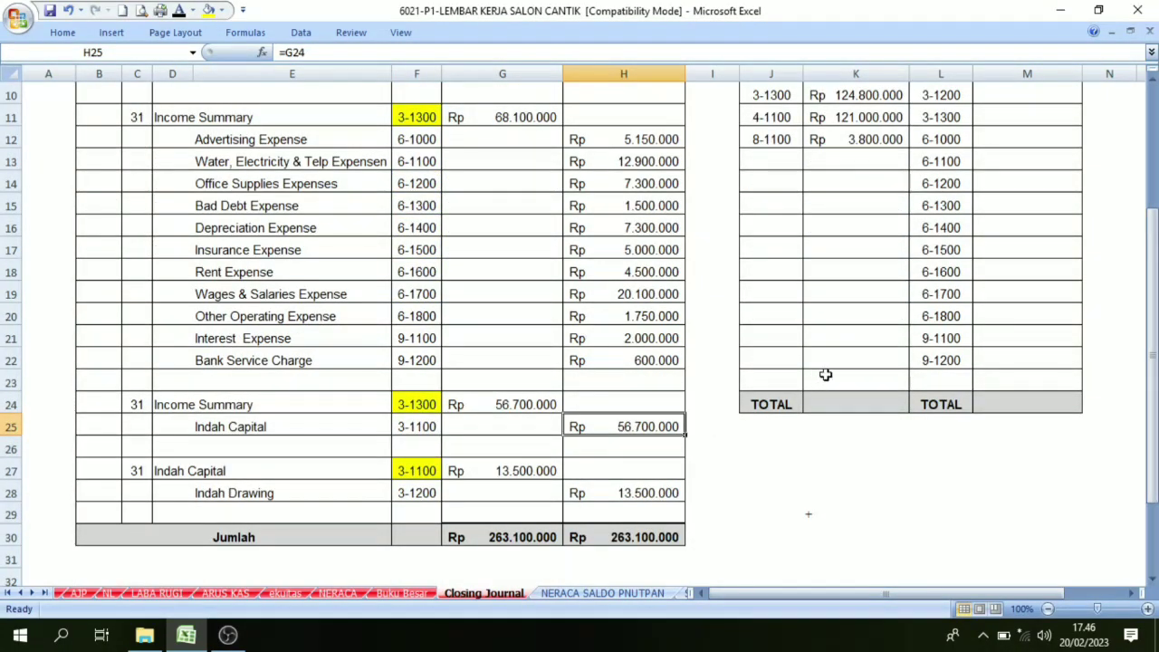
{"action": "scroll", "coordinate": [938, 353], "scroll_direction": "up", "scroll_amount": 3}
{"action": "left_click", "coordinate": [1018, 275]}
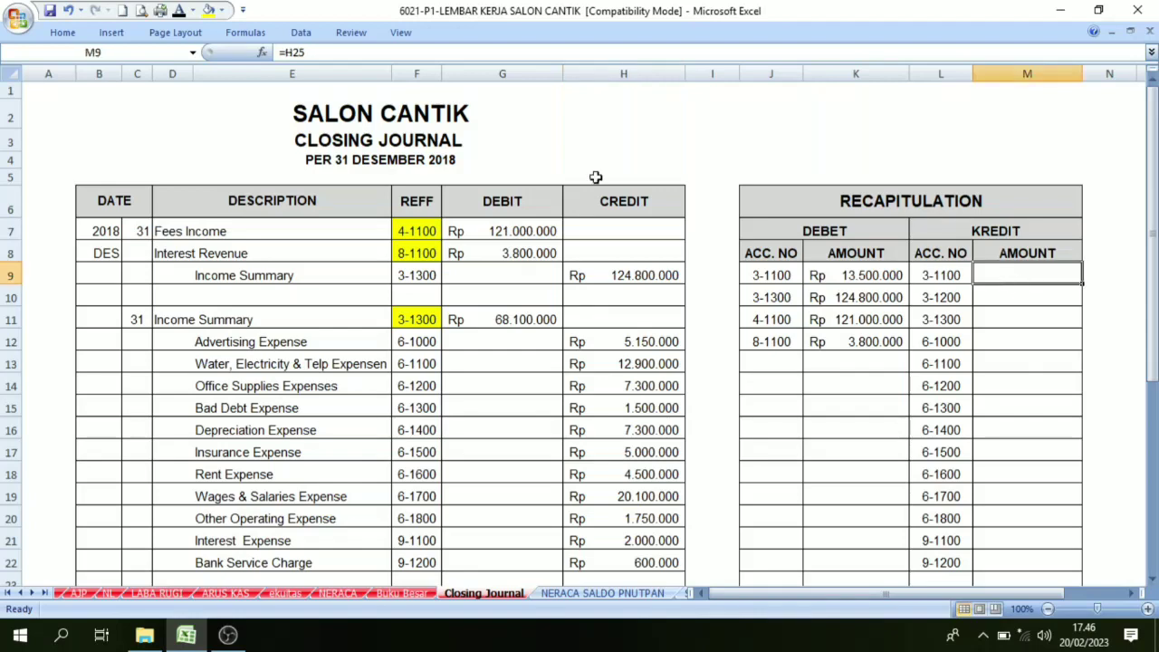
{"action": "left_click", "coordinate": [179, 13]}
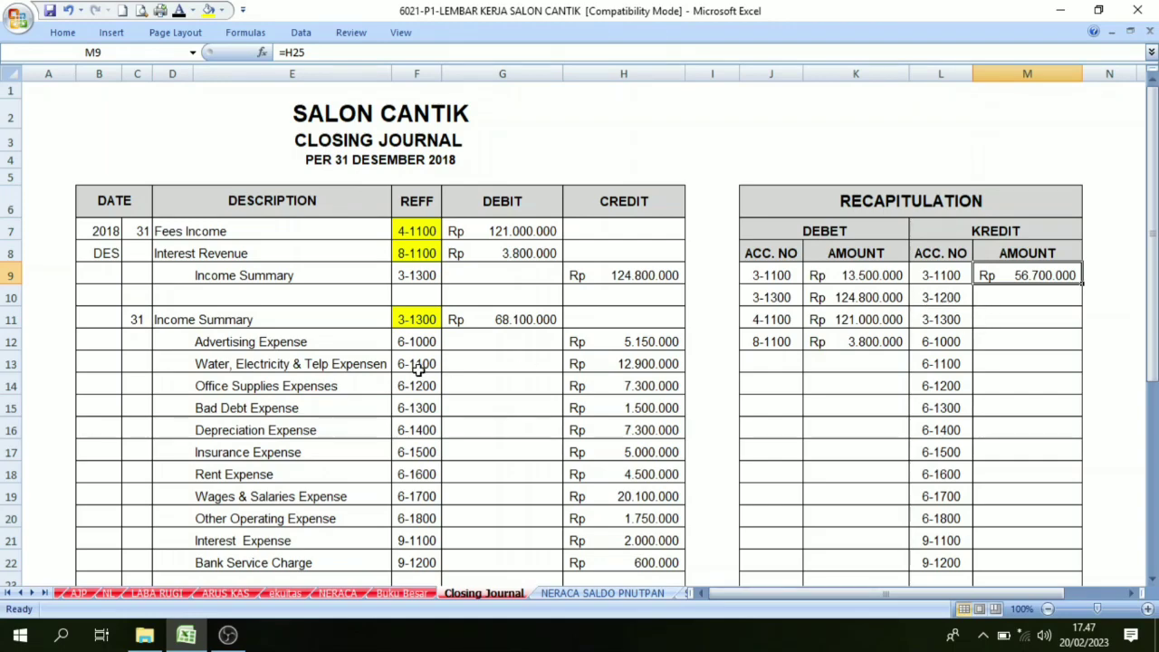
Match account 3-1200 to the owner's drawing credit in H28 and set its Recapitulation amount in M10 to the Automatic font colour
{"action": "scroll", "coordinate": [421, 257], "scroll_direction": "down", "scroll_amount": 3}
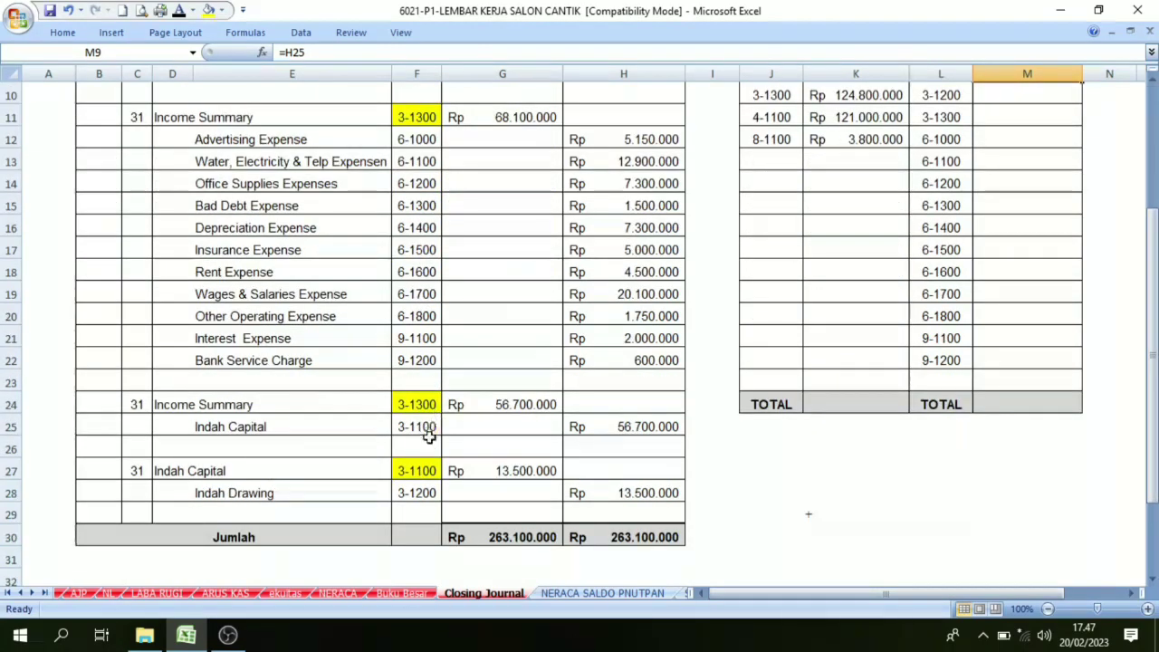
{"action": "left_click", "coordinate": [421, 494]}
{"action": "left_click", "coordinate": [634, 491]}
{"action": "scroll", "coordinate": [784, 339], "scroll_direction": "up", "scroll_amount": 3}
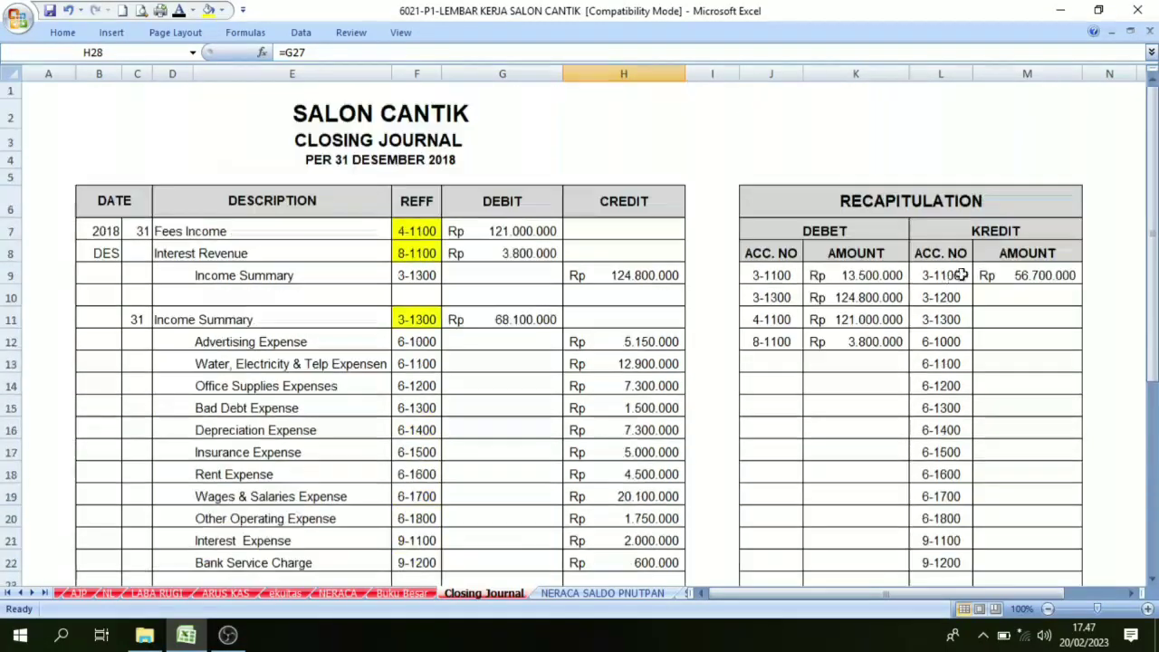
{"action": "left_click", "coordinate": [1056, 303]}
{"action": "type", "text": "=H28"}
{"action": "key", "text": "Return"}
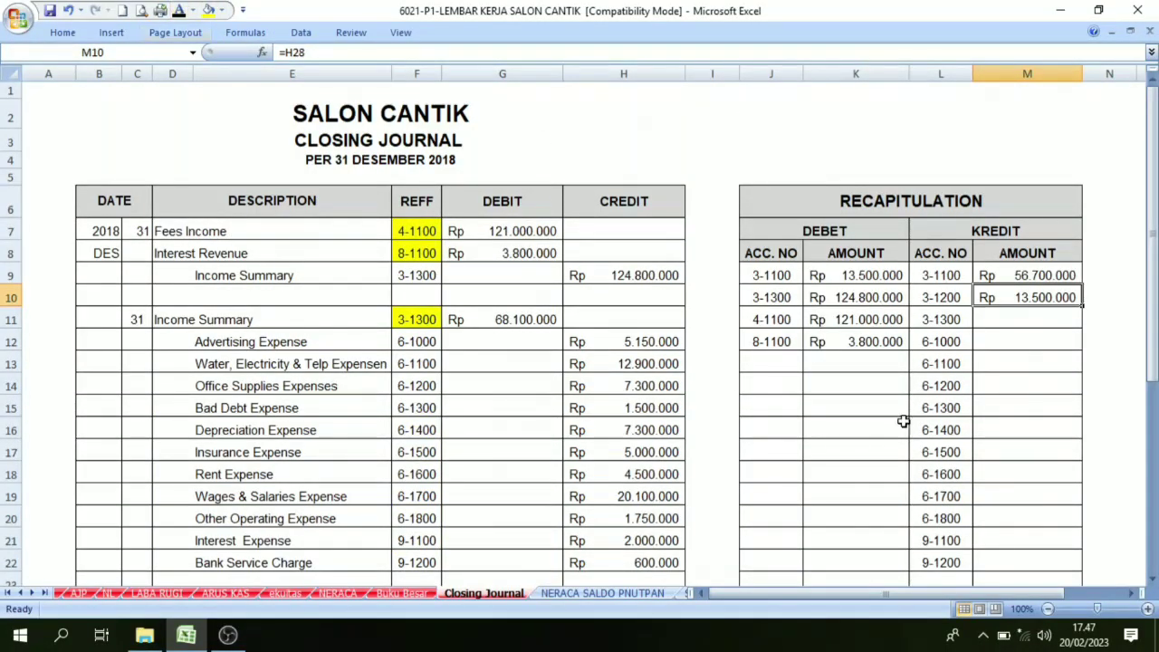
Set the remaining Recapitulation credit amounts in M11:M23 to the Automatic font colour
{"action": "left_click", "coordinate": [954, 420]}
{"action": "left_click_drag", "start_coordinate": [996, 321], "coordinate": [1002, 479]}
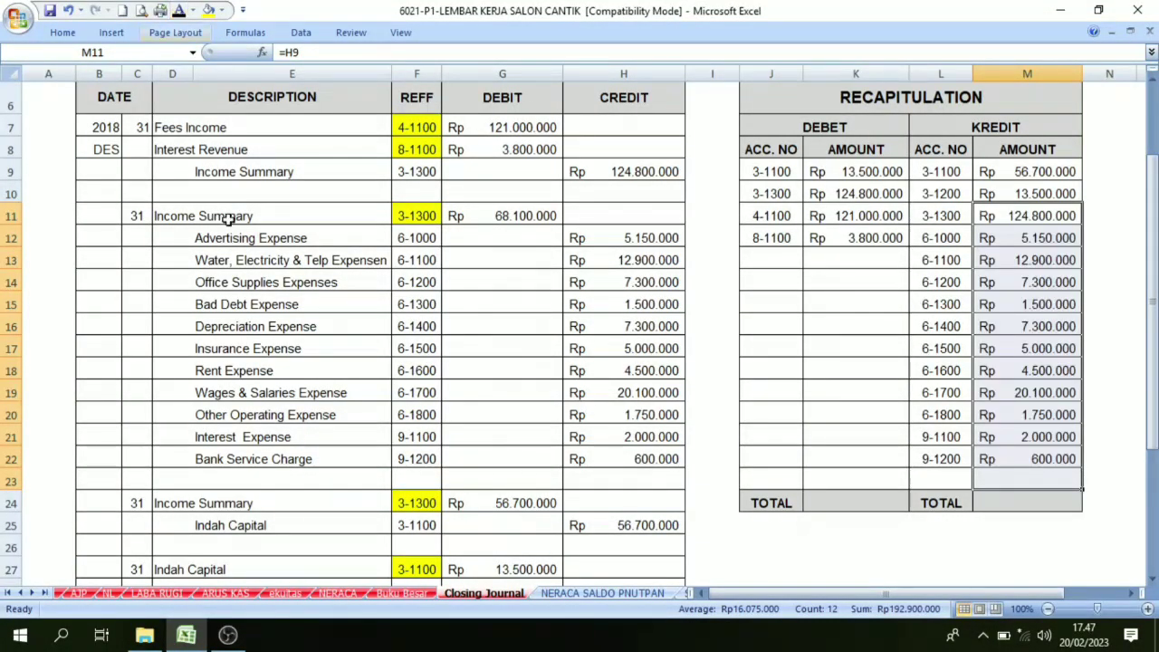
{"action": "left_click", "coordinate": [994, 339]}
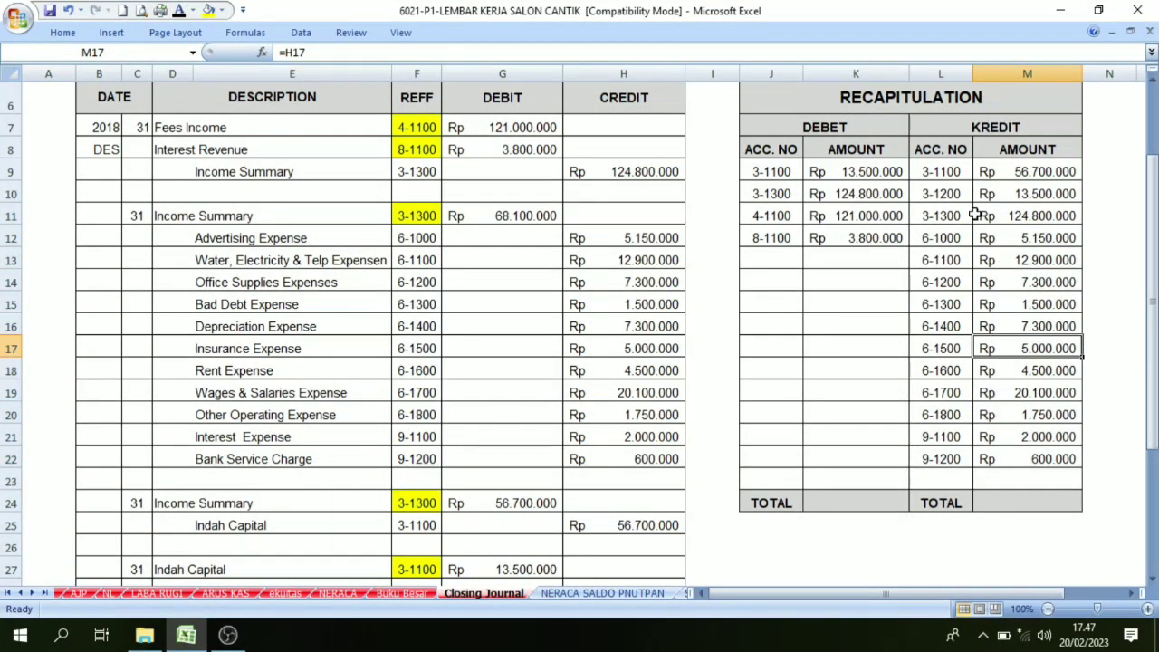
Set the Recapitulation's debit total in K24 and credit total in M24 to the Automatic font colour
{"action": "left_click", "coordinate": [852, 505]}
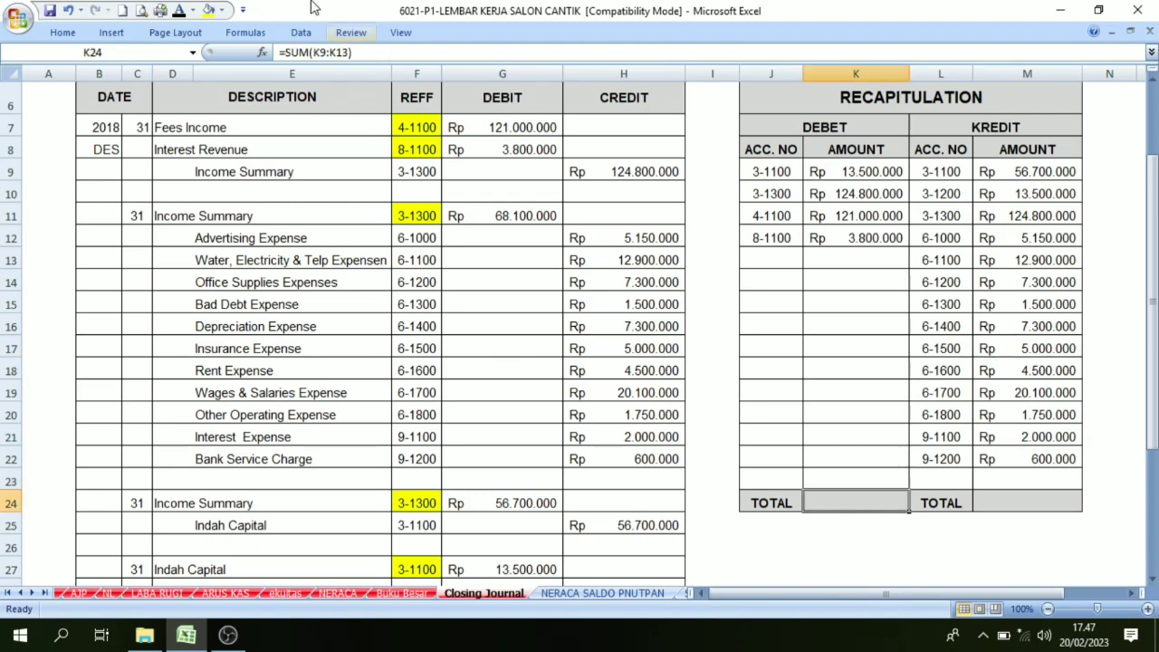
{"action": "left_click", "coordinate": [181, 11]}
{"action": "left_click", "coordinate": [1019, 496]}
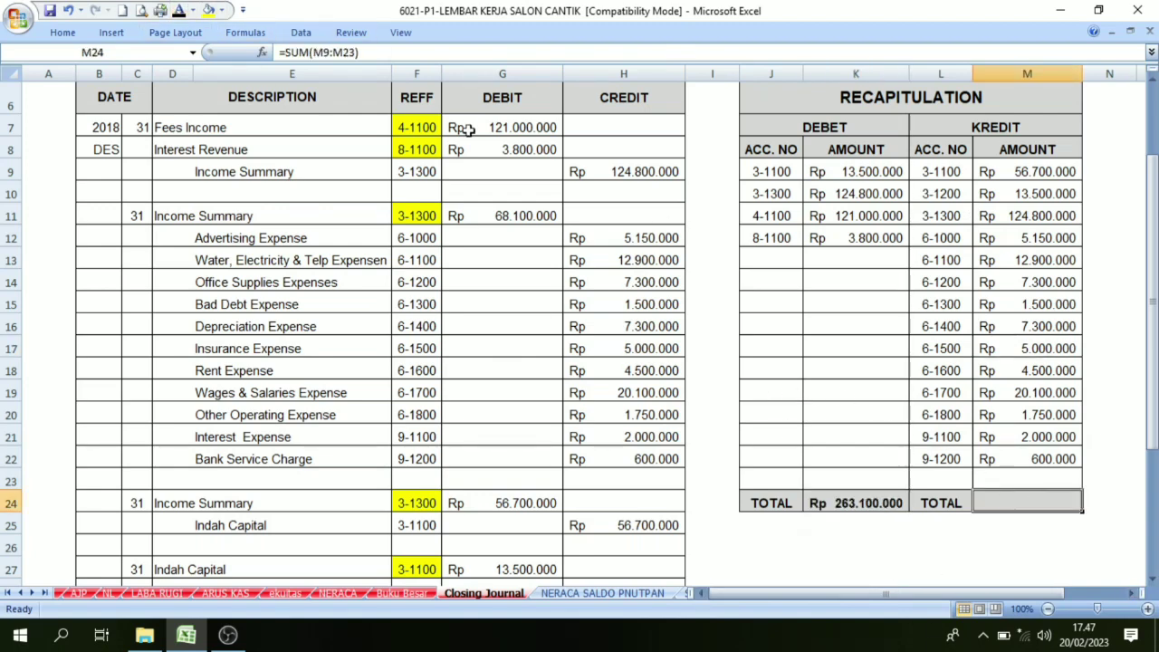
{"action": "left_click", "coordinate": [180, 11]}
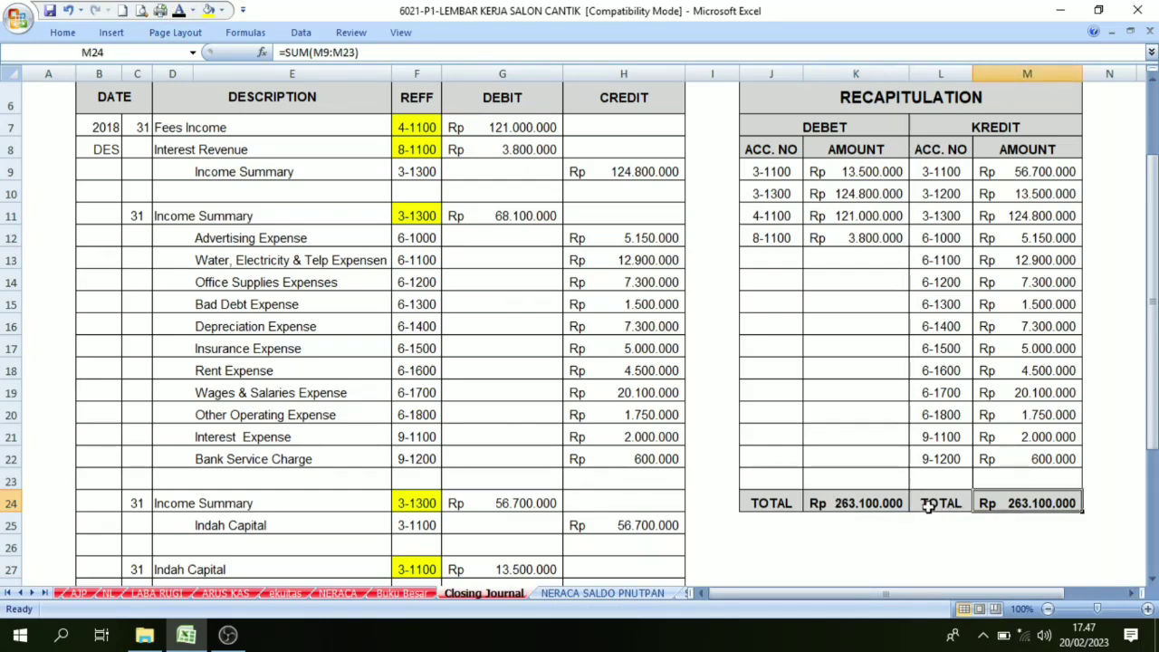
Compare the closing journal's debit and credit totals in G30 and H30 with the Recapitulation totals
{"action": "scroll", "coordinate": [865, 496], "scroll_direction": "down", "scroll_amount": 2}
{"action": "scroll", "coordinate": [865, 496], "scroll_direction": "down", "scroll_amount": 1}
{"action": "left_click", "coordinate": [513, 428]}
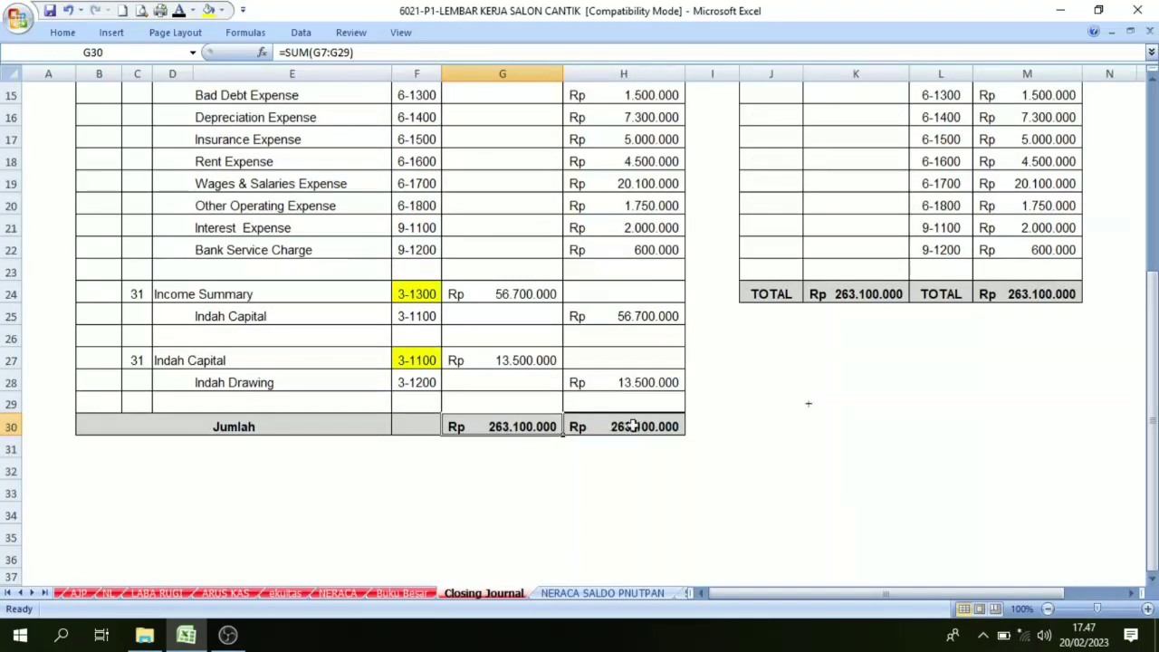
{"action": "left_click", "coordinate": [659, 425]}
{"action": "left_click", "coordinate": [521, 427]}
{"action": "left_click", "coordinate": [607, 427]}
{"action": "left_click", "coordinate": [544, 428]}
{"action": "left_click", "coordinate": [623, 433]}
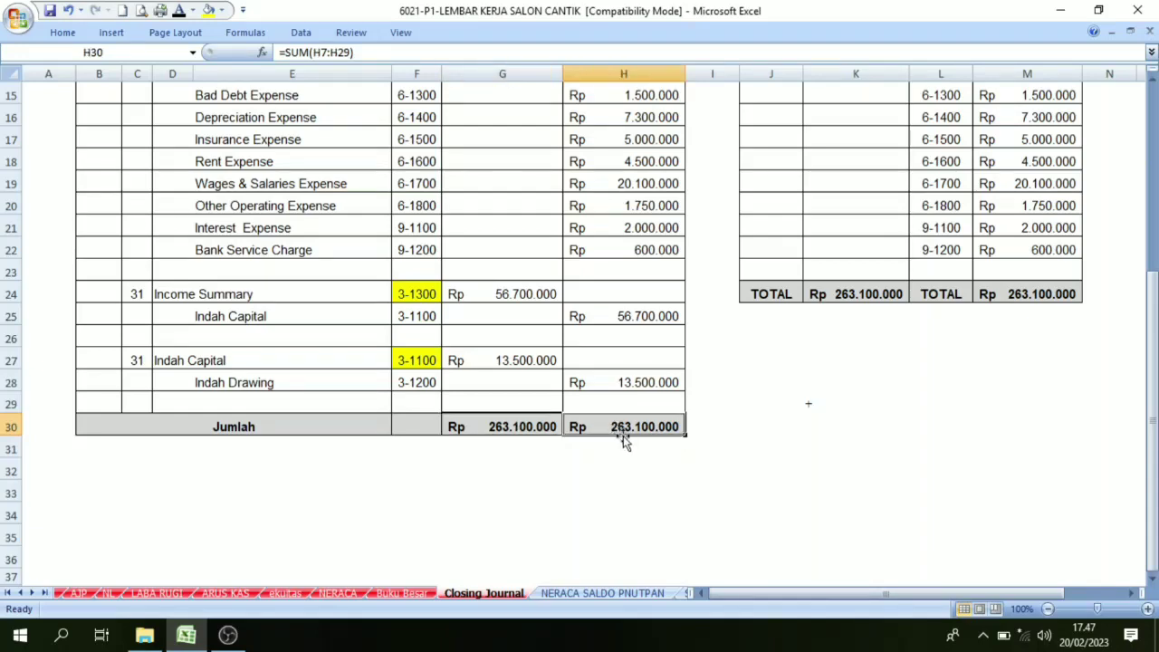
{"action": "scroll", "coordinate": [677, 433], "scroll_direction": "up", "scroll_amount": 2}
{"action": "scroll", "coordinate": [677, 433], "scroll_direction": "up", "scroll_amount": 3}
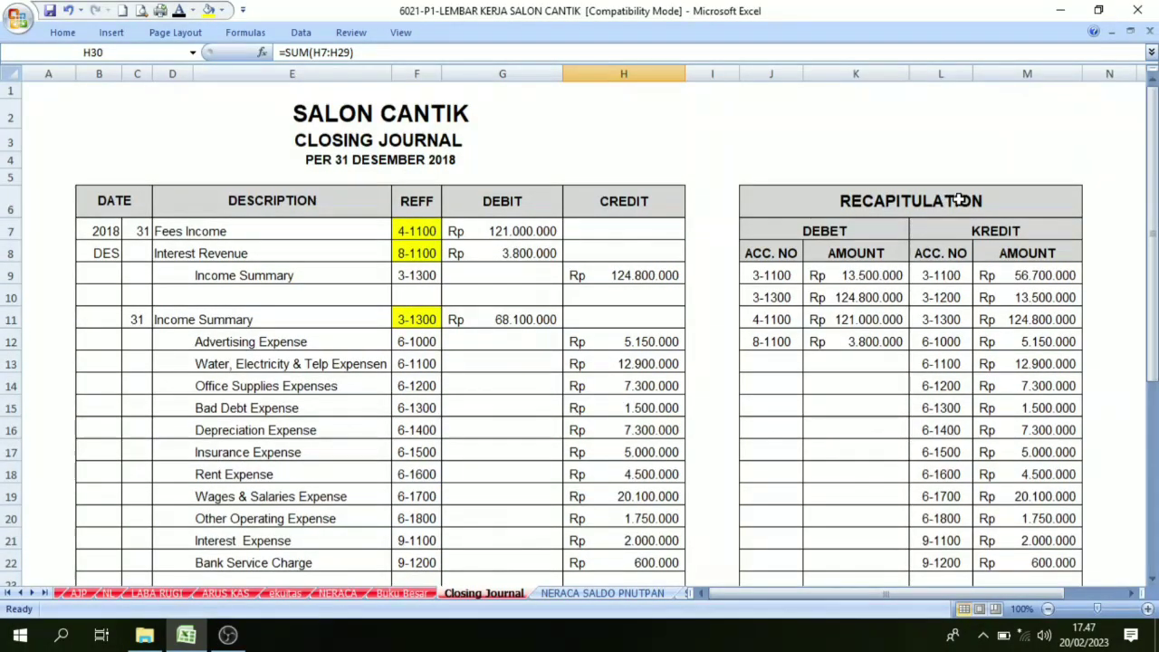
Review the Recapitulation's debit and credit account numbers and amounts in J9:M21
{"action": "left_click", "coordinate": [939, 279]}
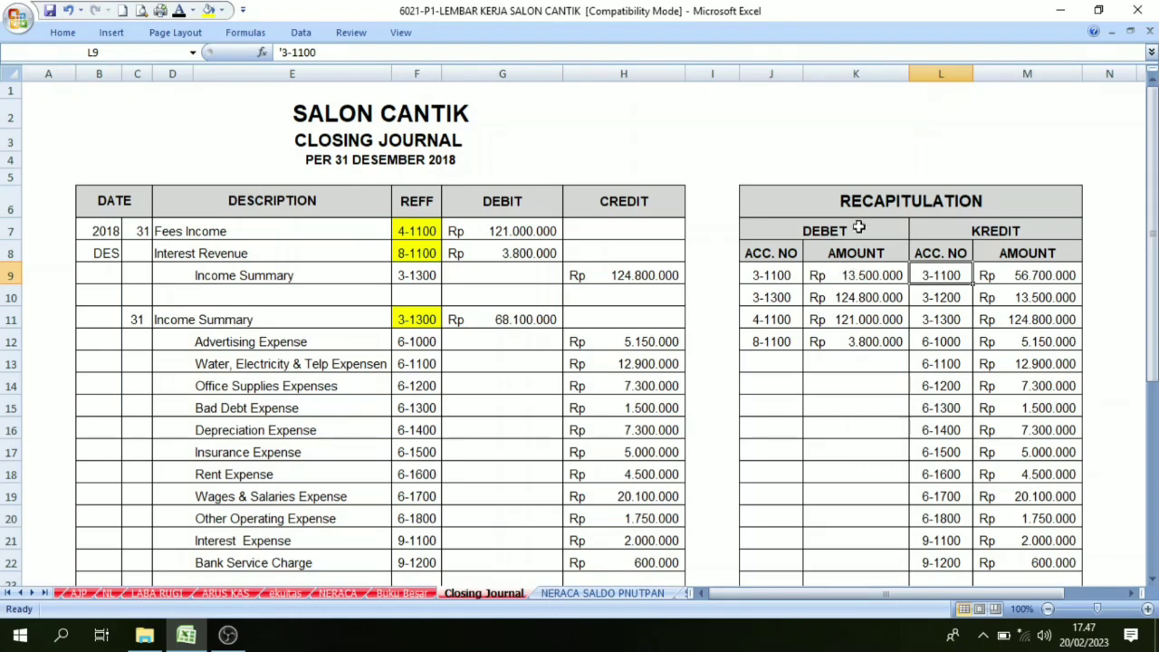
{"action": "left_click_drag", "start_coordinate": [784, 275], "coordinate": [1017, 532]}
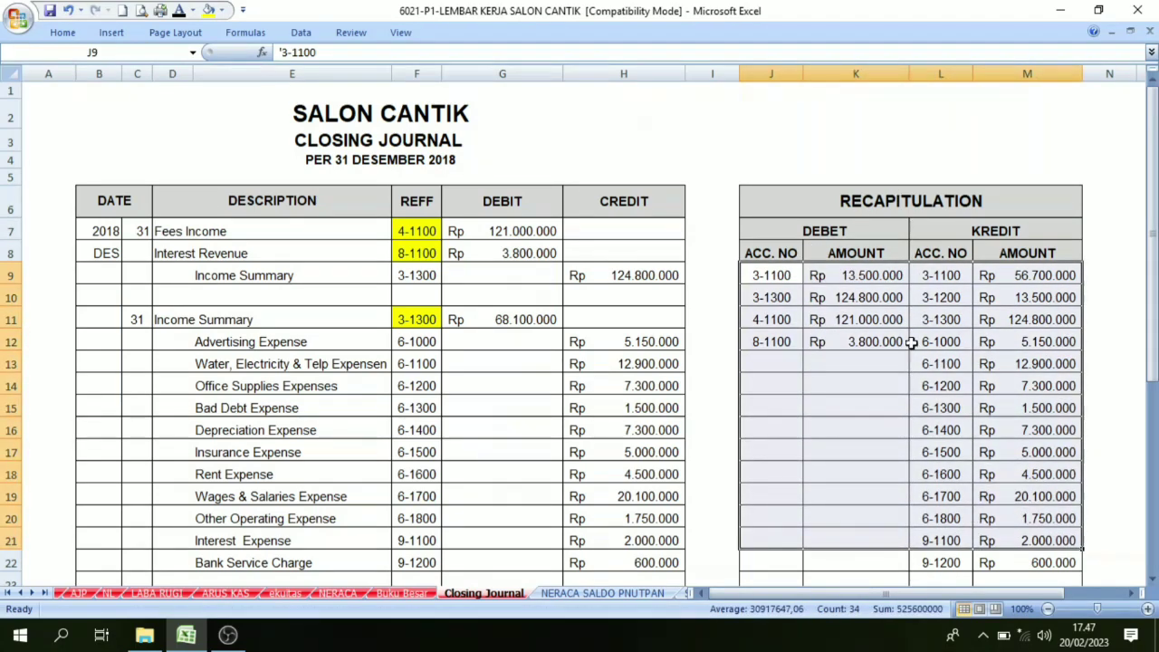
{"action": "left_click", "coordinate": [786, 276]}
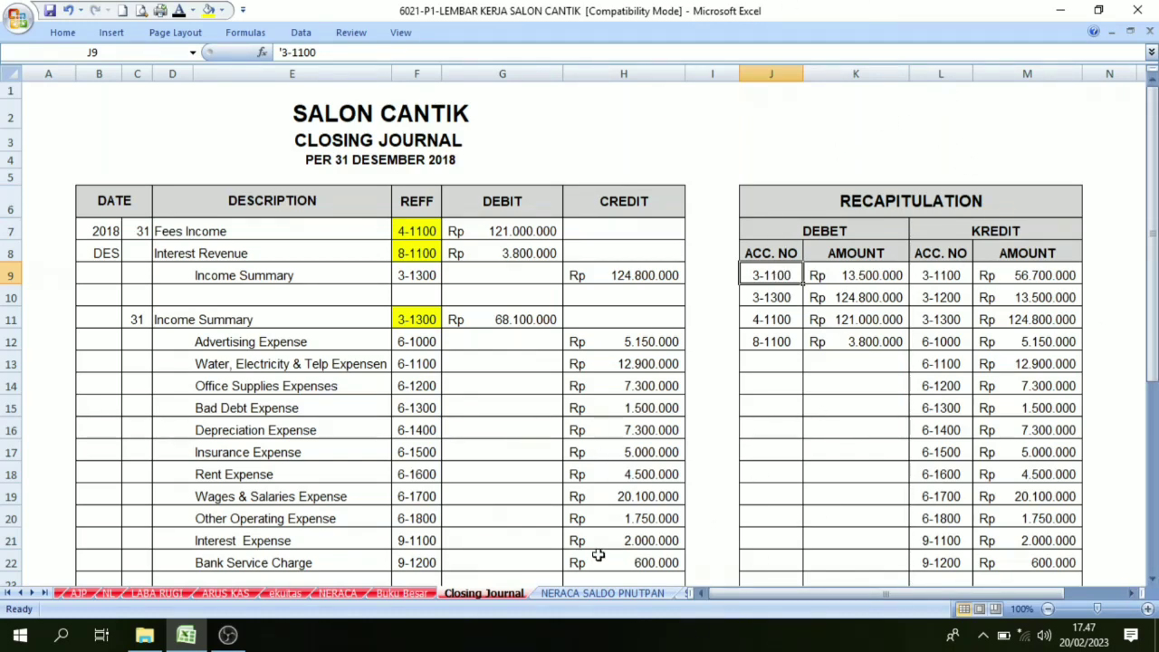
View the post-closing trial balance sheet NERACA SALDO PNUTPAN and return to the first Recapitulation account, J9, on Closing Journal
{"action": "left_click", "coordinate": [598, 594]}
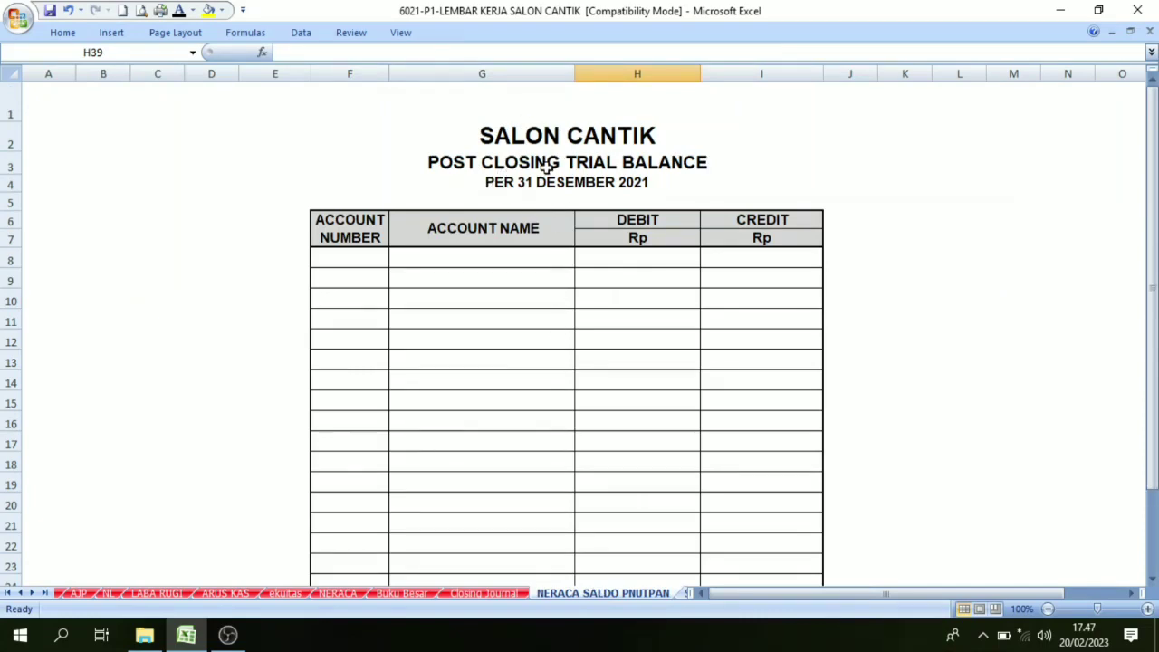
{"action": "left_click", "coordinate": [482, 594]}
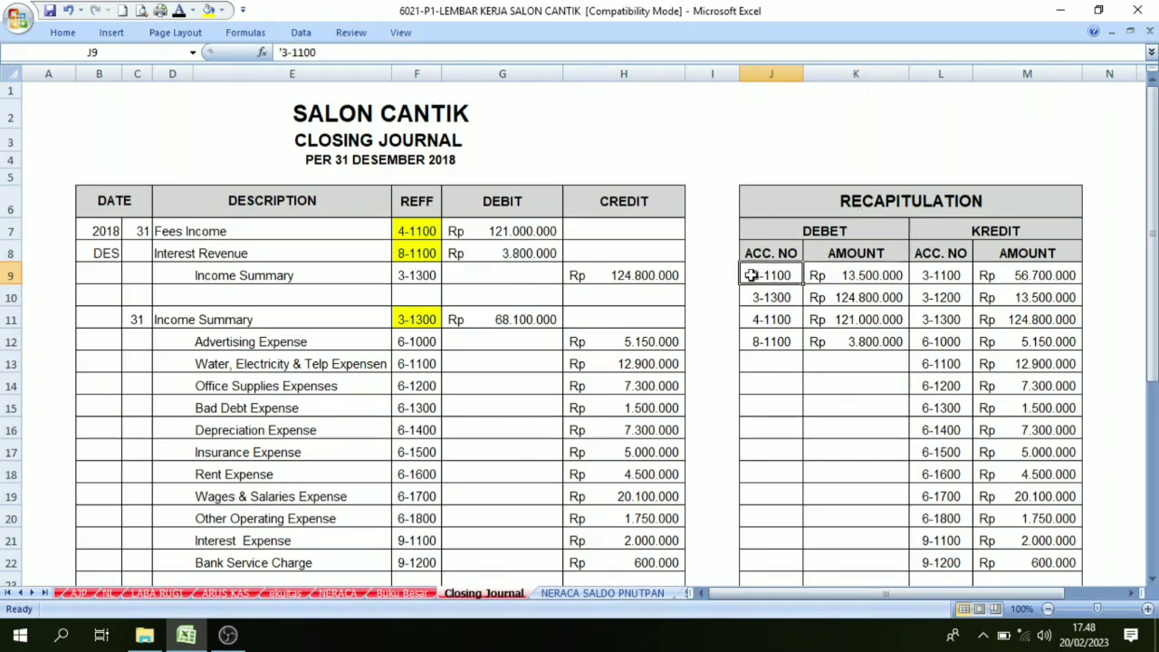
{"action": "mouse_move", "coordinate": [769, 274]}
{"action": "left_mouse_down"}
{"action": "mouse_move", "coordinate": [789, 274]}
{"action": "mouse_move", "coordinate": [772, 274]}
{"action": "left_mouse_up"}
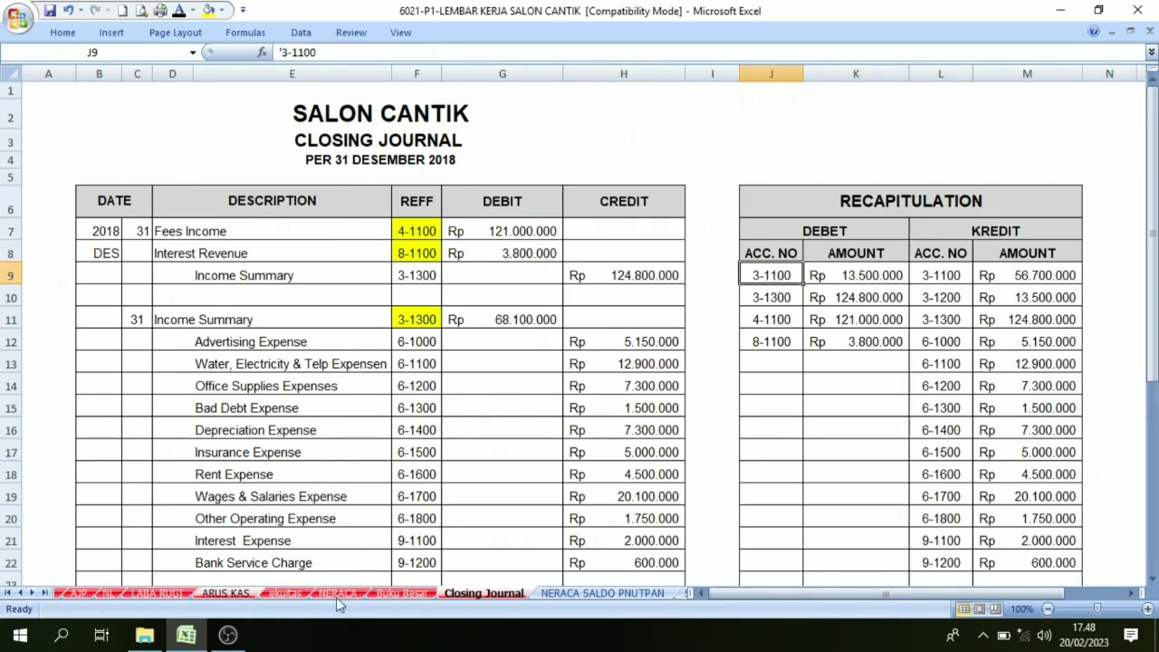
In Buku Besar's capital account 3-1100, apply the Automatic font colour to the day-31 Closing Journal entry with reference CJ in F130:H130
{"action": "left_click", "coordinate": [401, 593]}
{"action": "scroll", "coordinate": [638, 225], "scroll_direction": "down", "scroll_amount": 19}
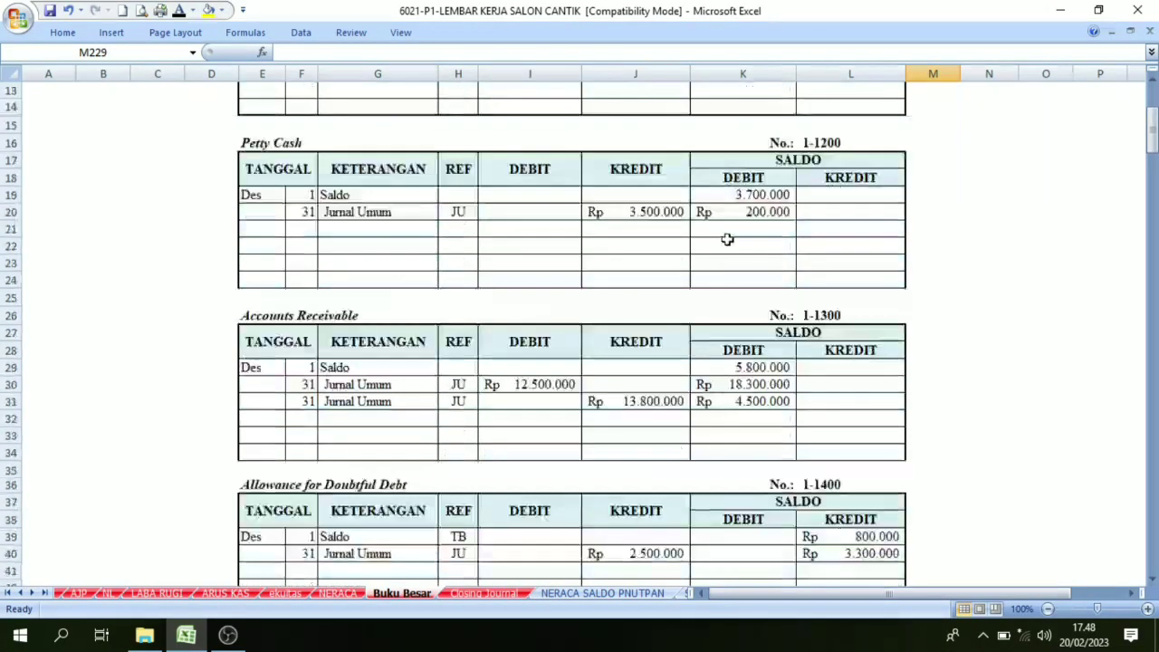
{"action": "scroll", "coordinate": [767, 265], "scroll_direction": "down", "scroll_amount": 13}
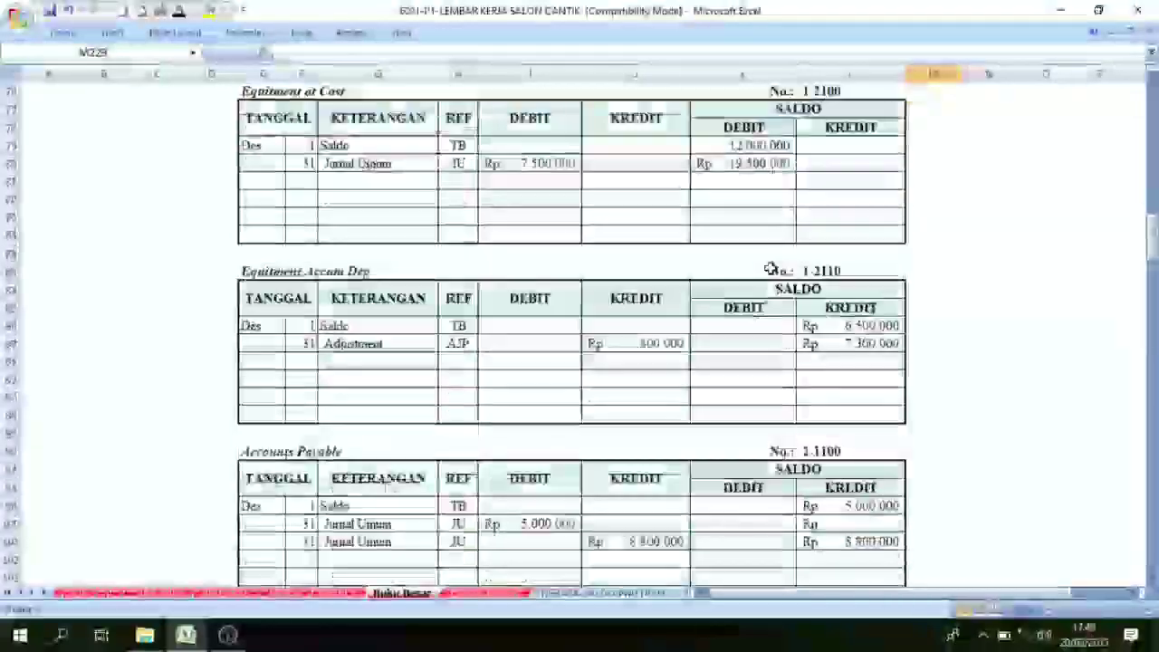
{"action": "scroll", "coordinate": [773, 268], "scroll_direction": "down", "scroll_amount": 6}
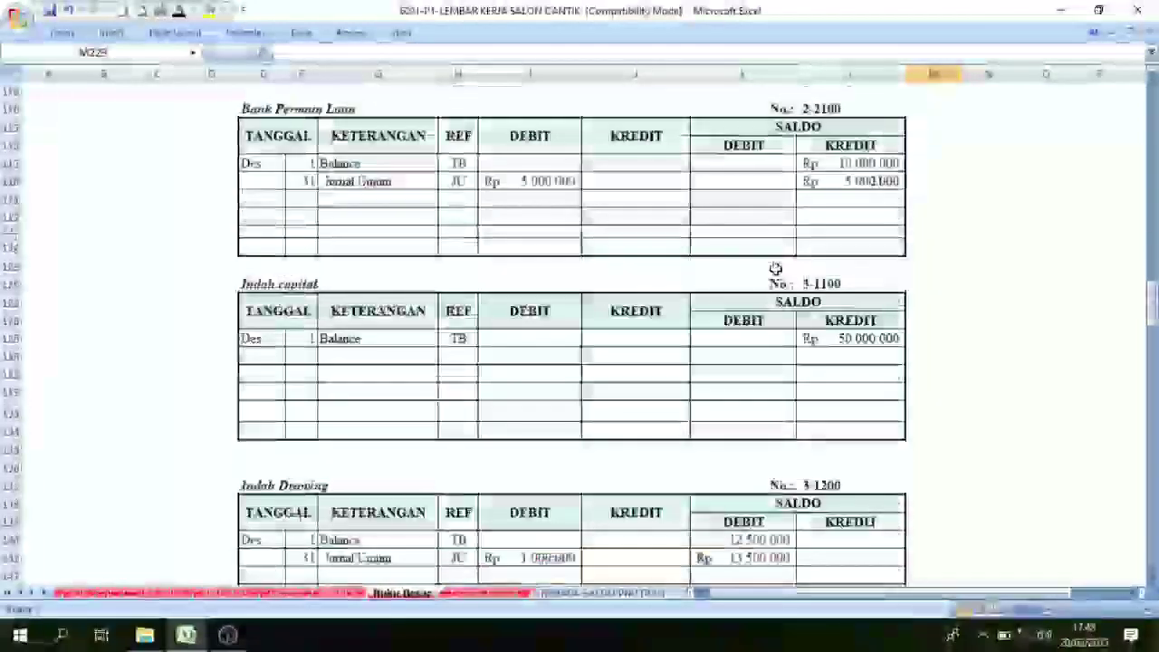
{"action": "left_click", "coordinate": [852, 282]}
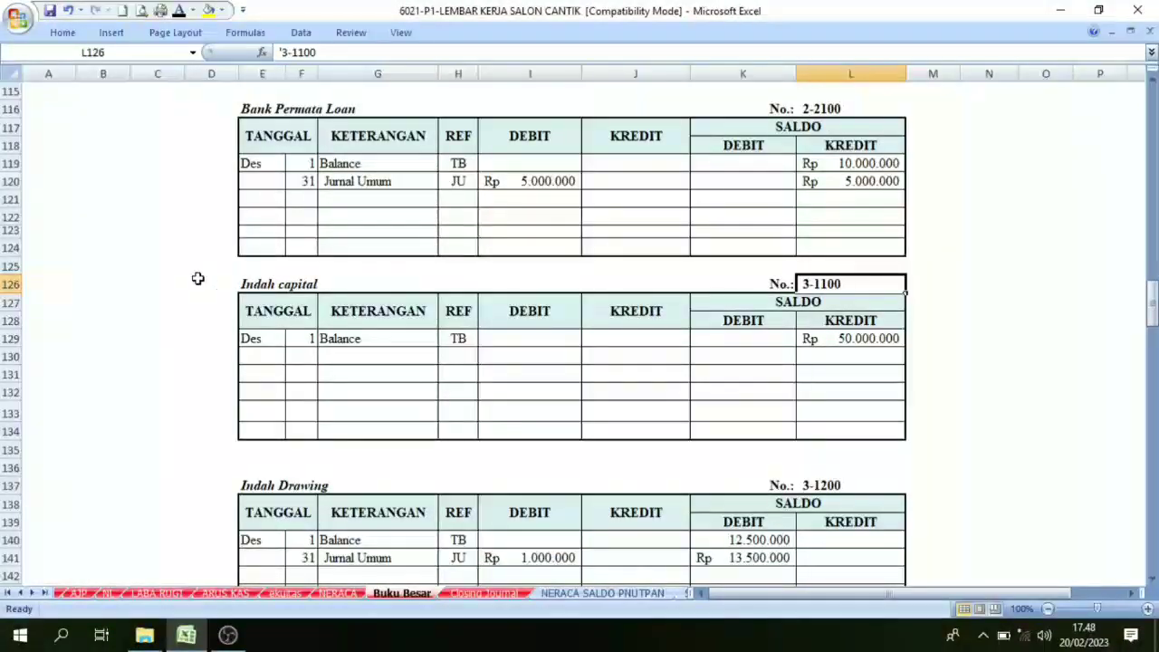
{"action": "left_click", "coordinate": [282, 290]}
{"action": "left_click", "coordinate": [294, 357]}
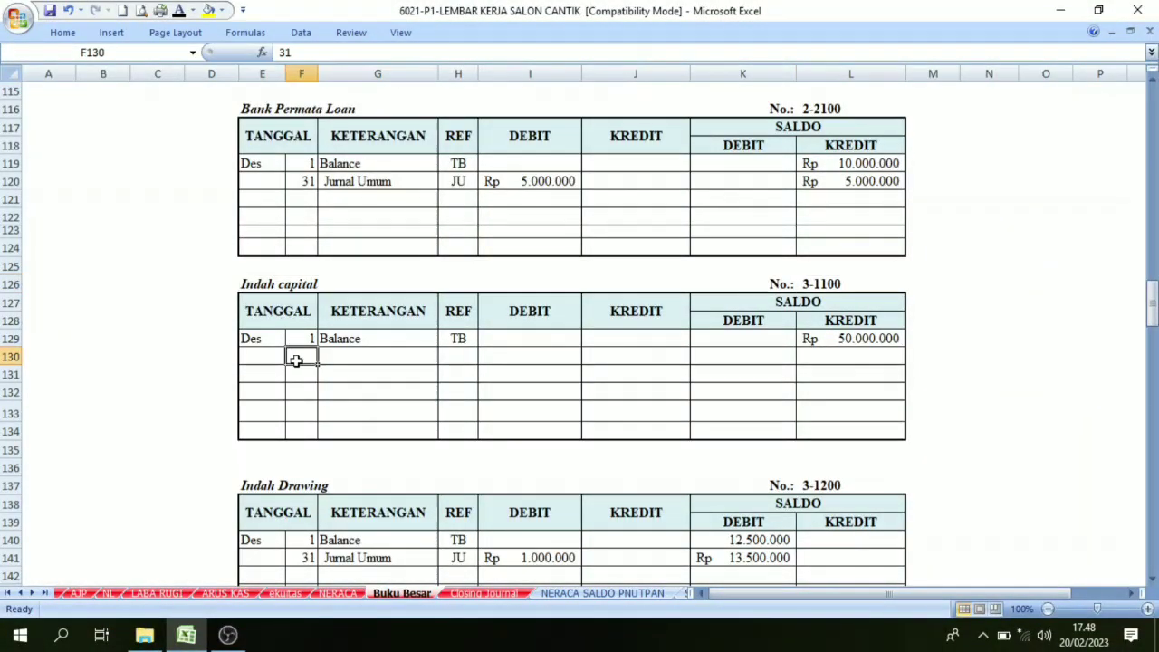
{"action": "left_click", "coordinate": [485, 593]}
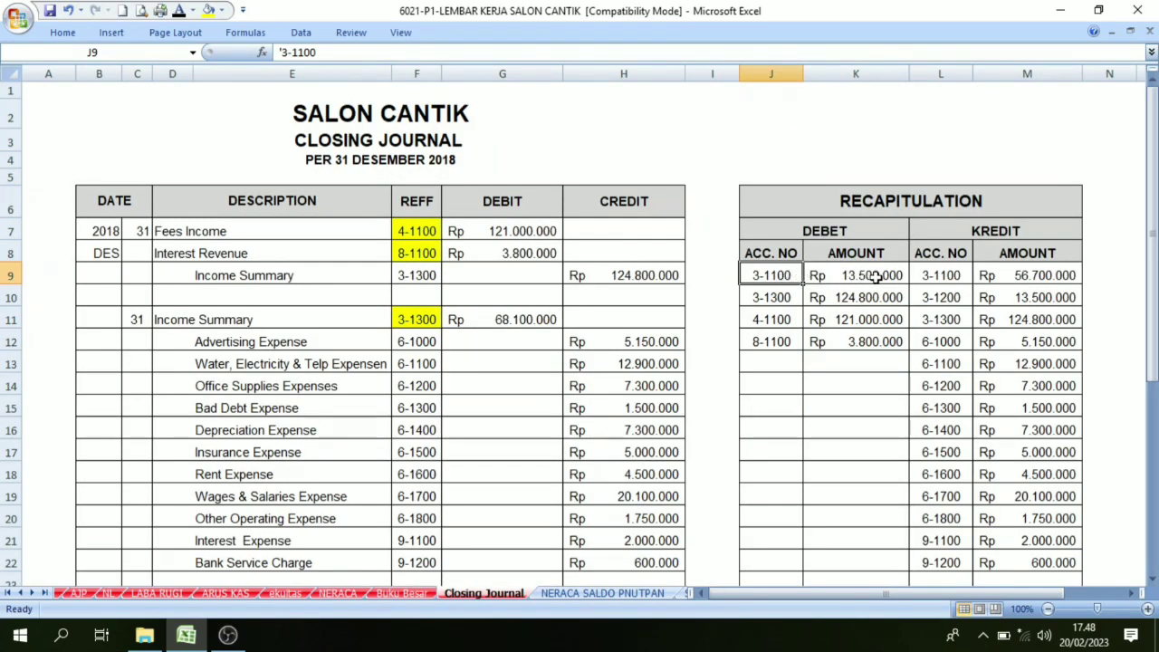
{"action": "left_click", "coordinate": [403, 593]}
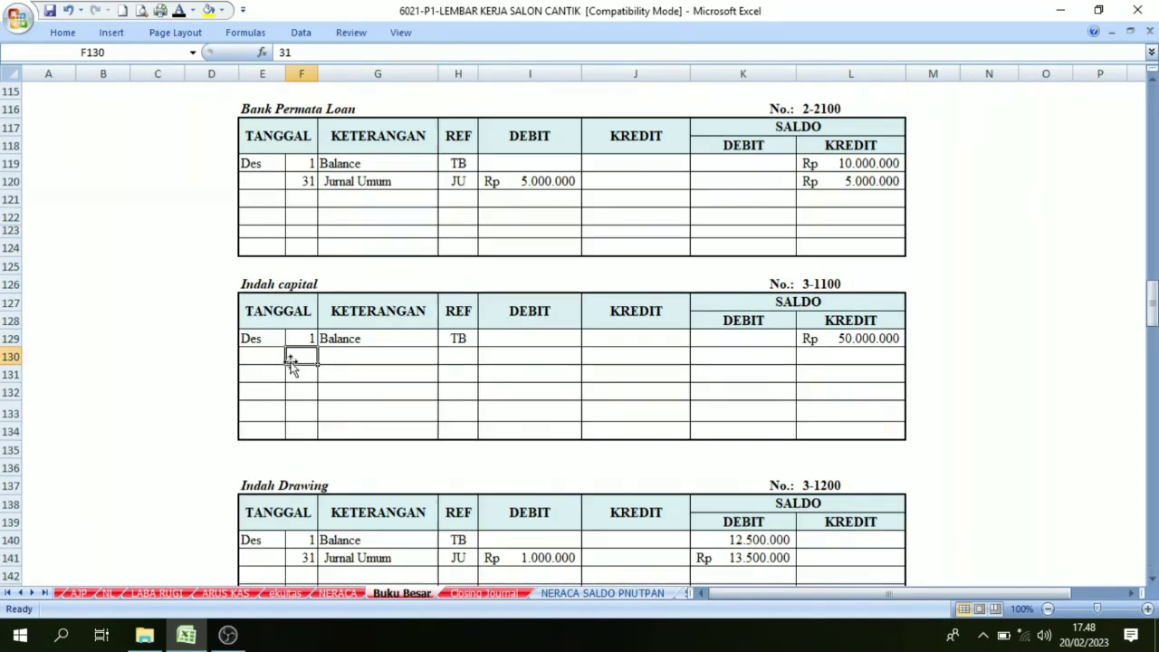
{"action": "left_click_drag", "start_coordinate": [299, 357], "coordinate": [444, 363]}
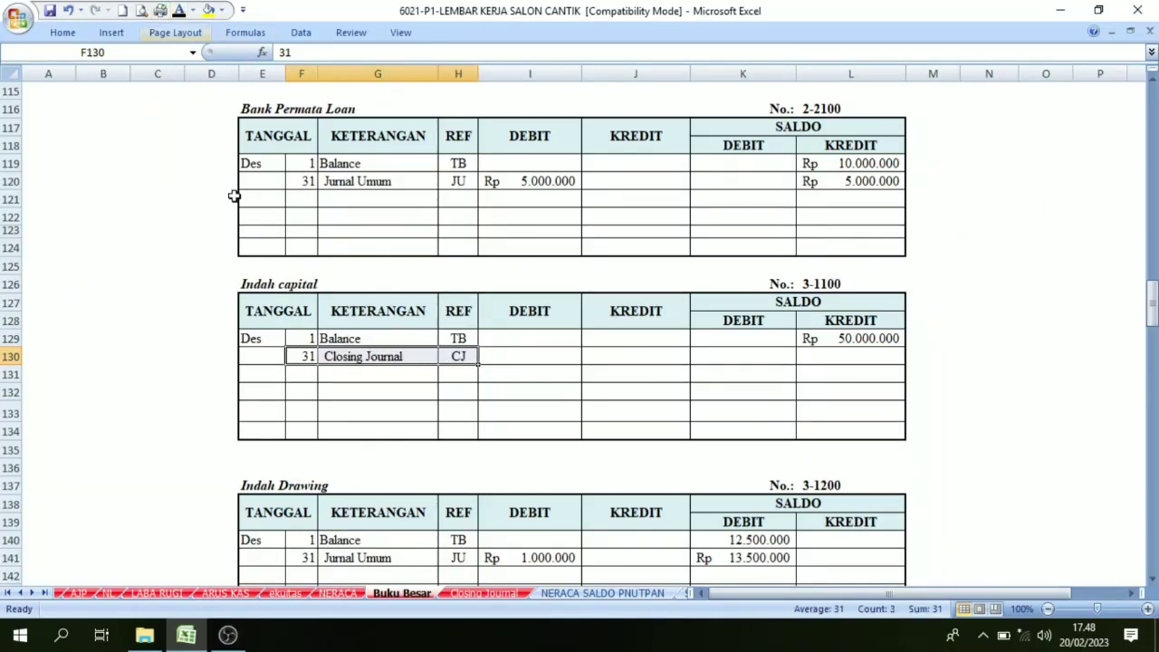
Reveal account 3-1100's closing debit in I130 with the Automatic font colour and check it against K9 on Closing Journal
{"action": "left_click", "coordinate": [540, 357]}
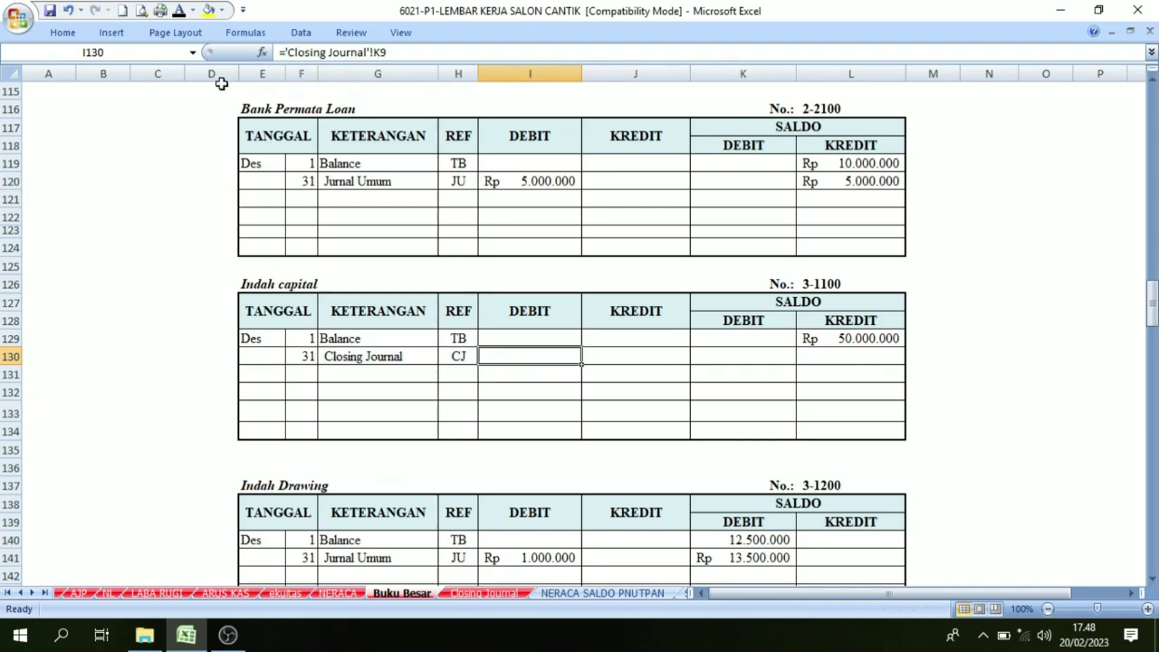
{"action": "left_click", "coordinate": [179, 12]}
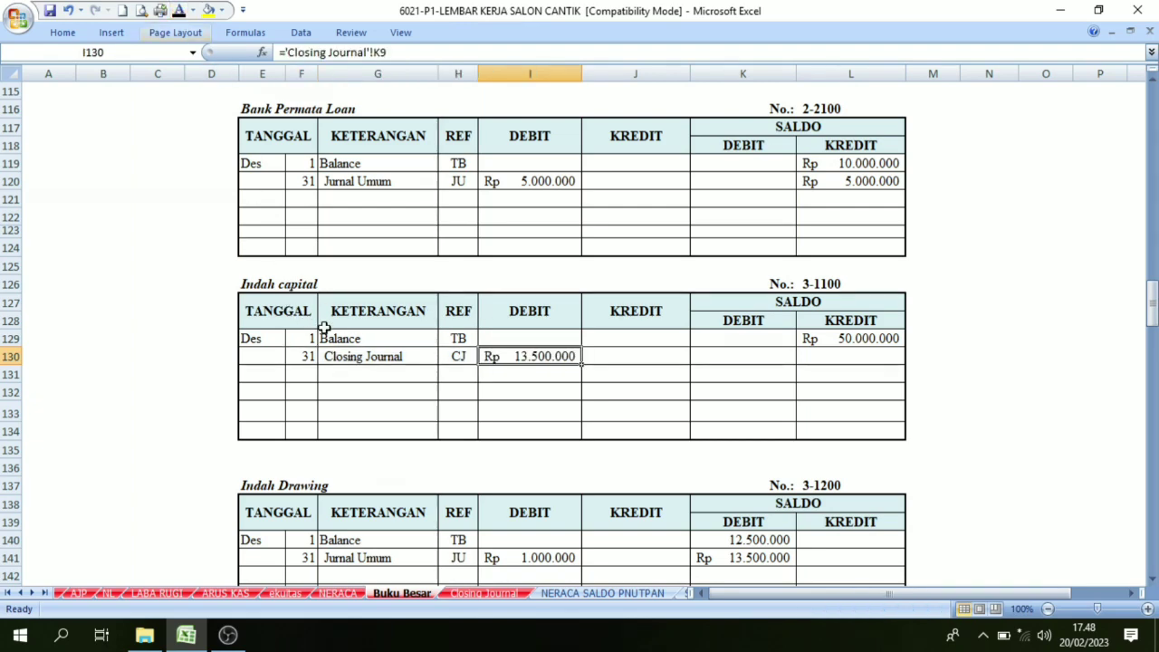
{"action": "left_click", "coordinate": [485, 593]}
{"action": "left_click", "coordinate": [856, 275]}
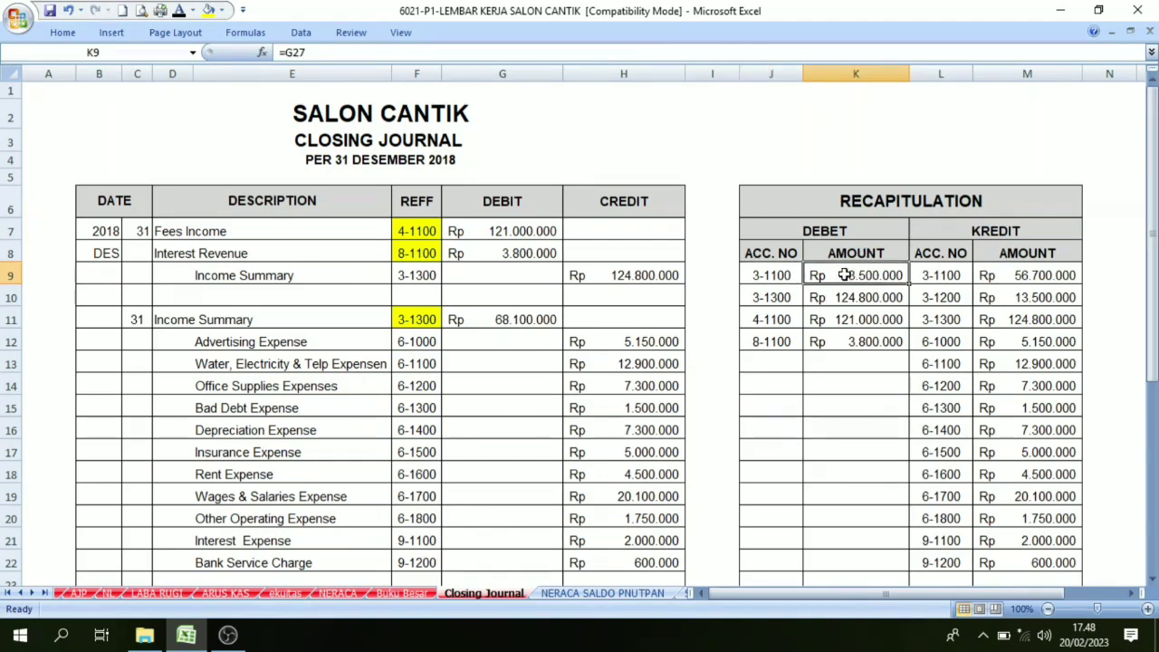
{"action": "left_click", "coordinate": [401, 593]}
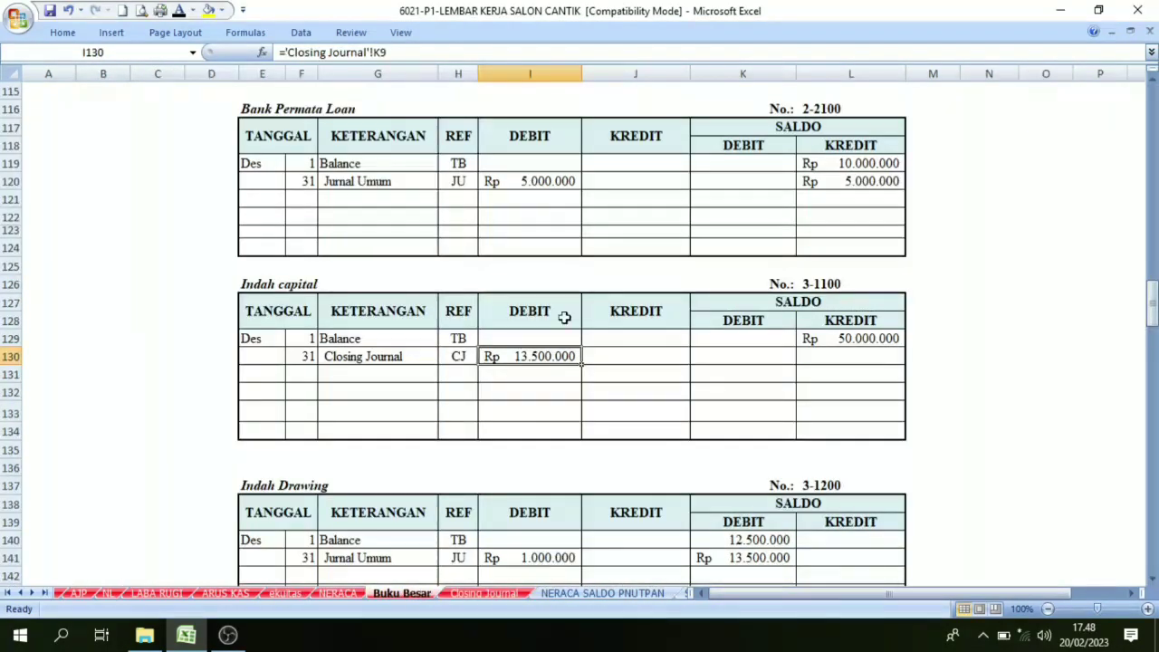
Trace account 3-1100's opening credit balance and closing debit, and reveal the credit balance formula =L129-I130 in L130 with the Automatic font colour
{"action": "left_click", "coordinate": [839, 339]}
{"action": "left_click", "coordinate": [843, 355]}
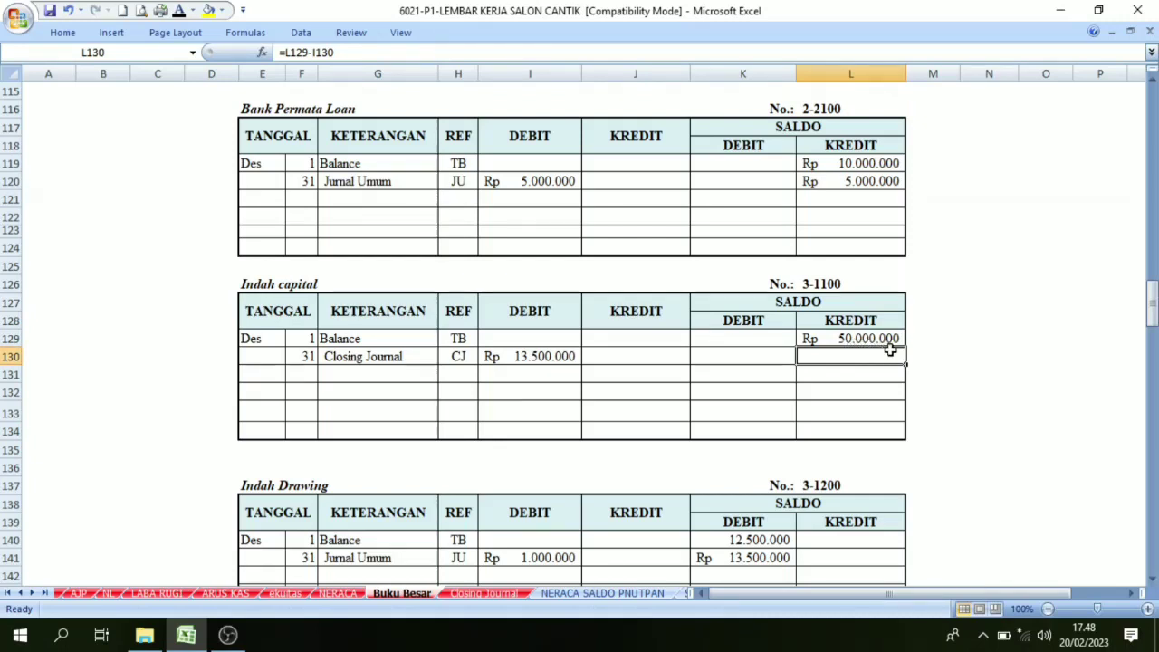
{"action": "left_click", "coordinate": [533, 359]}
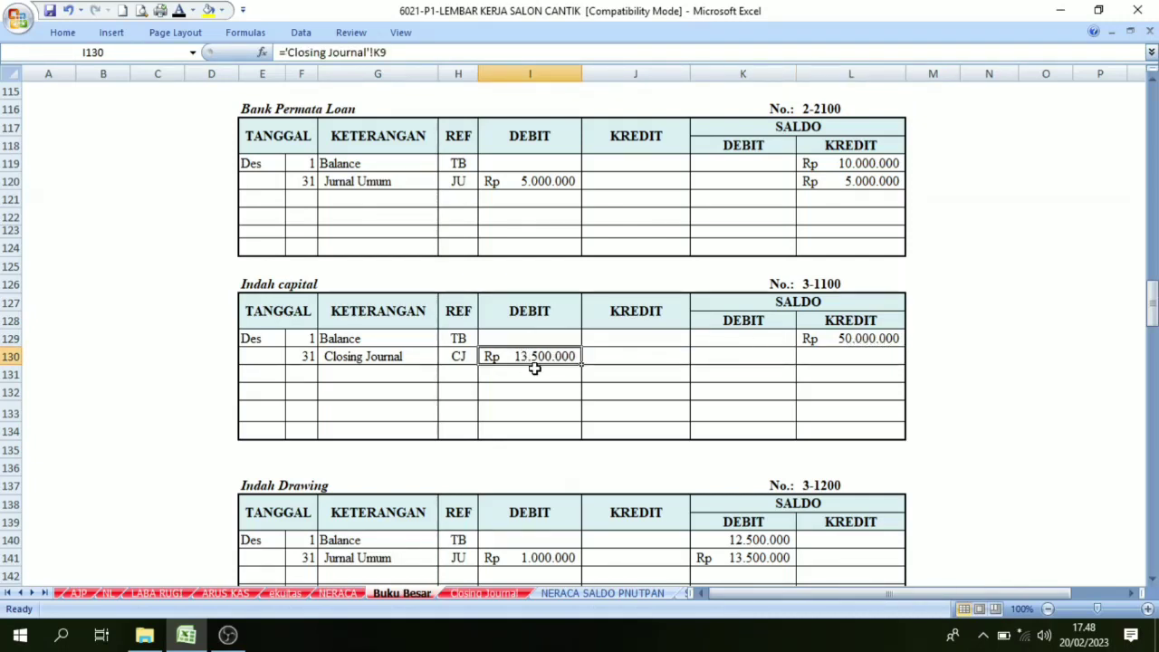
{"action": "left_click", "coordinate": [860, 321]}
{"action": "left_click", "coordinate": [533, 314]}
{"action": "left_click", "coordinate": [854, 353]}
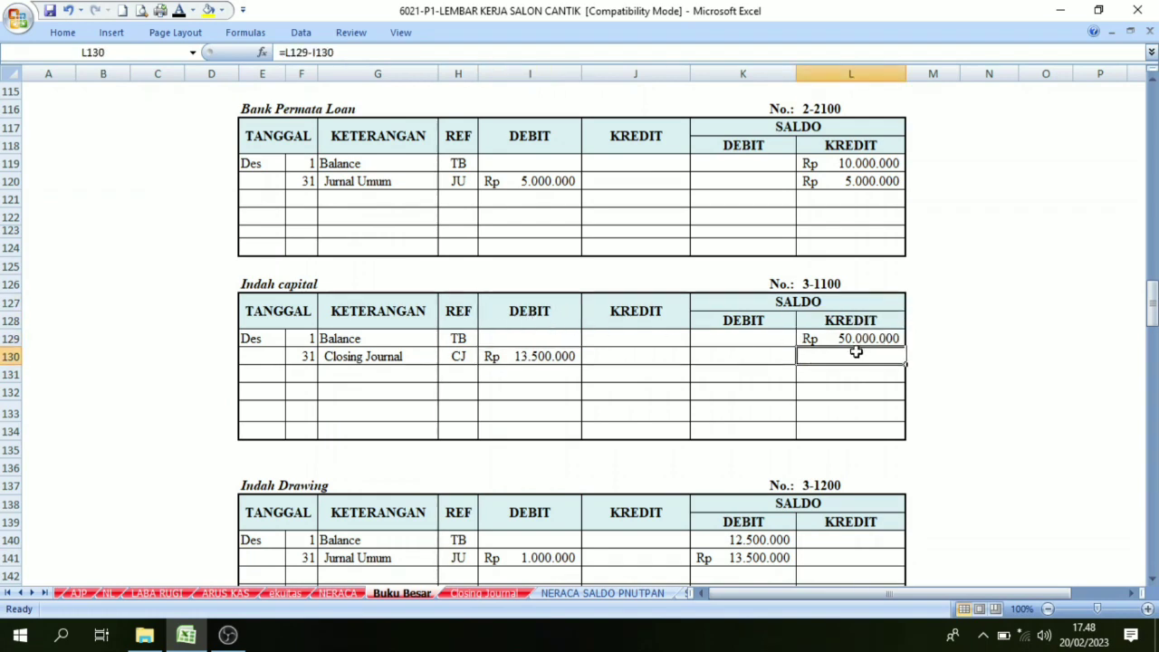
{"action": "left_click", "coordinate": [854, 338]}
{"action": "left_click", "coordinate": [544, 355]}
{"action": "left_click", "coordinate": [838, 356]}
{"action": "left_click", "coordinate": [179, 10]}
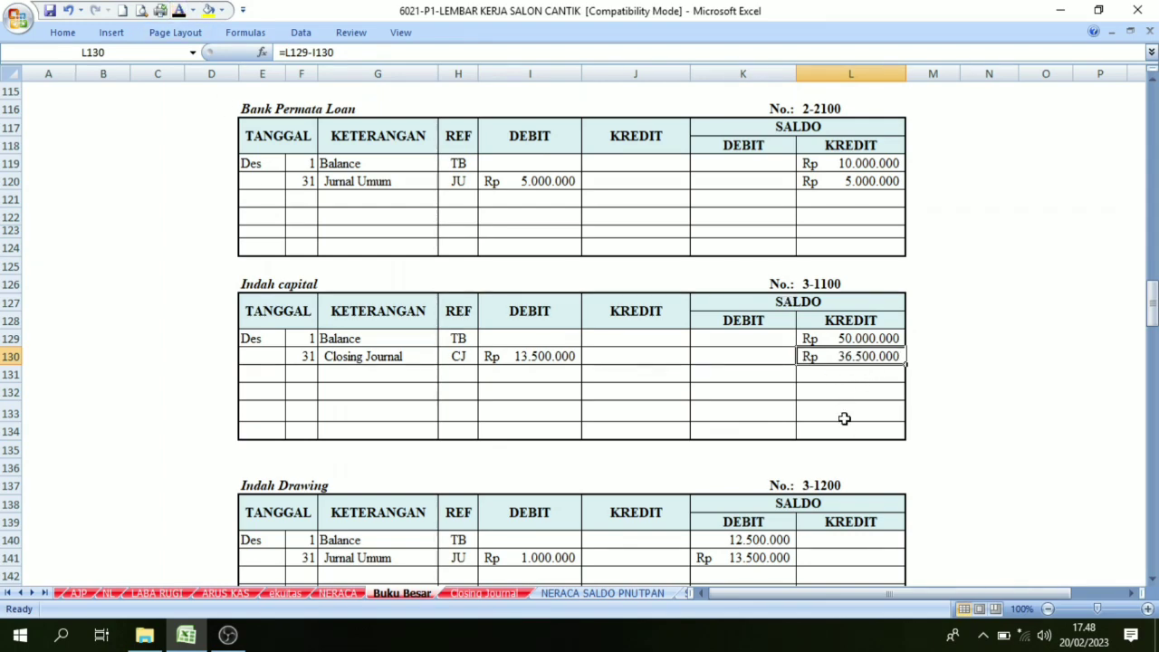
In Income Summary account 3-1300, reveal the day-31 Closing Journal entry with reference CJ in F151:H151
{"action": "left_click", "coordinate": [484, 593]}
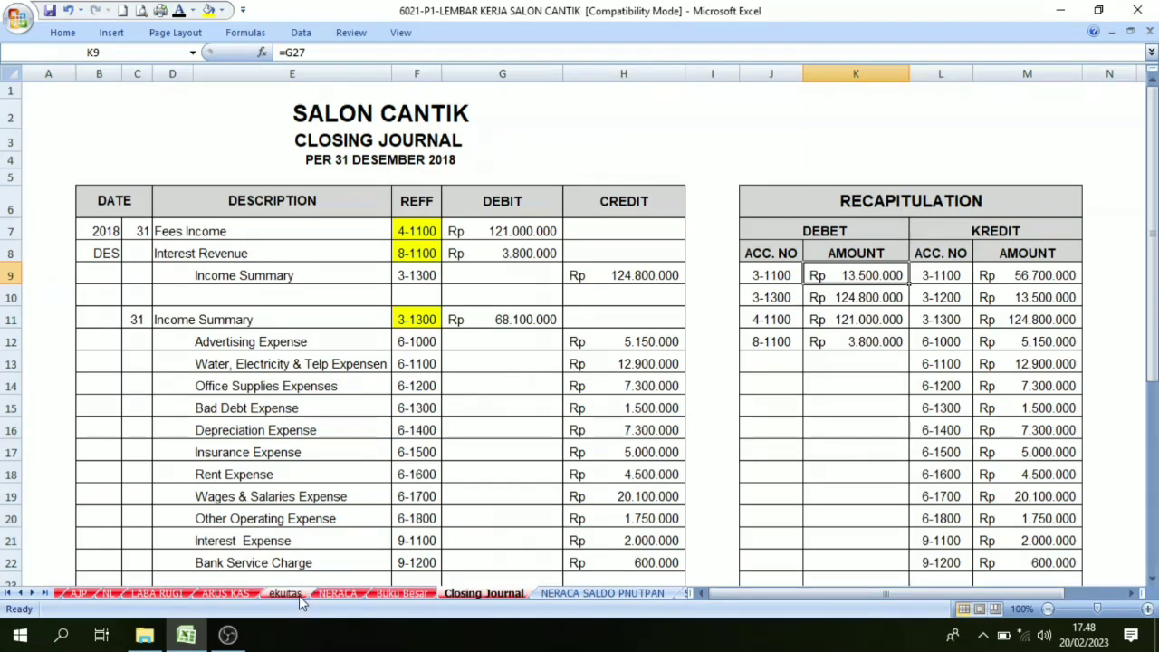
{"action": "left_click", "coordinate": [402, 593]}
{"action": "scroll", "coordinate": [470, 324], "scroll_direction": "down", "scroll_amount": 2}
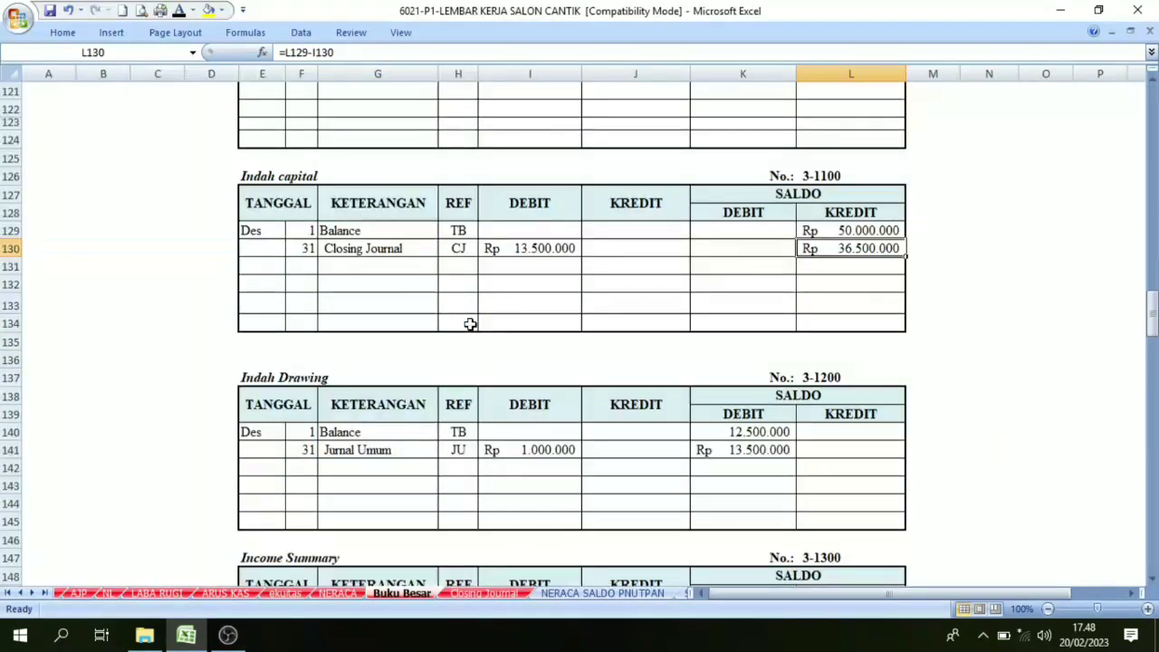
{"action": "scroll", "coordinate": [470, 324], "scroll_direction": "down", "scroll_amount": 3}
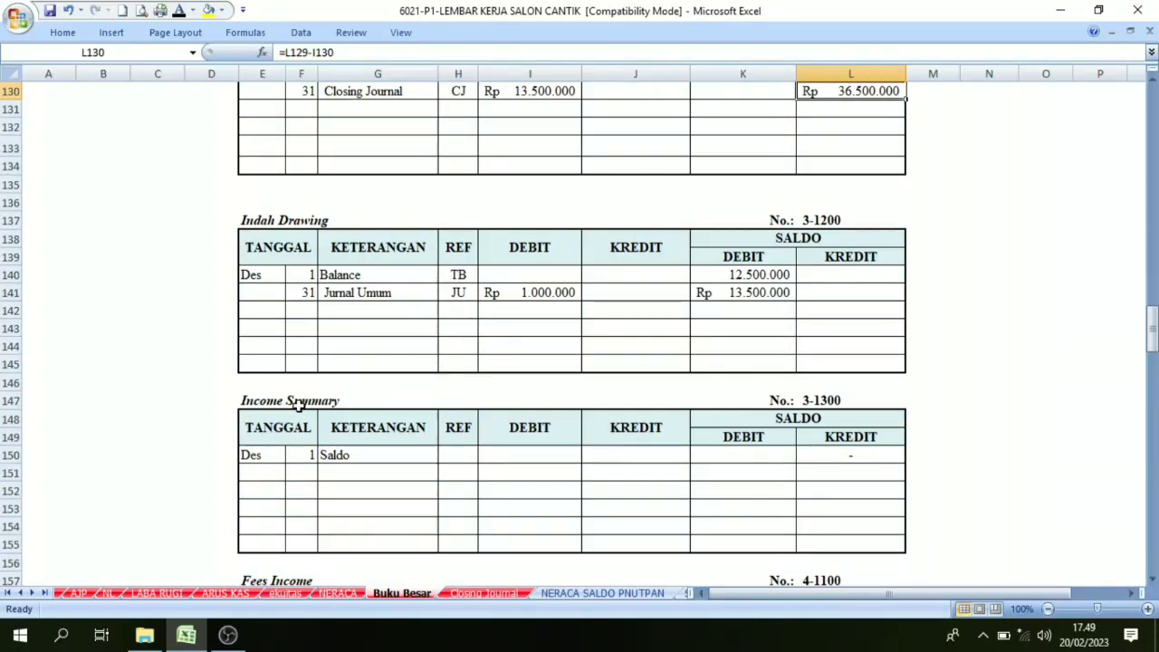
{"action": "left_click", "coordinate": [299, 405]}
{"action": "left_click", "coordinate": [758, 402]}
{"action": "left_click", "coordinate": [304, 467]}
{"action": "type", "text": "31\tClosing Journal\tCJ"}
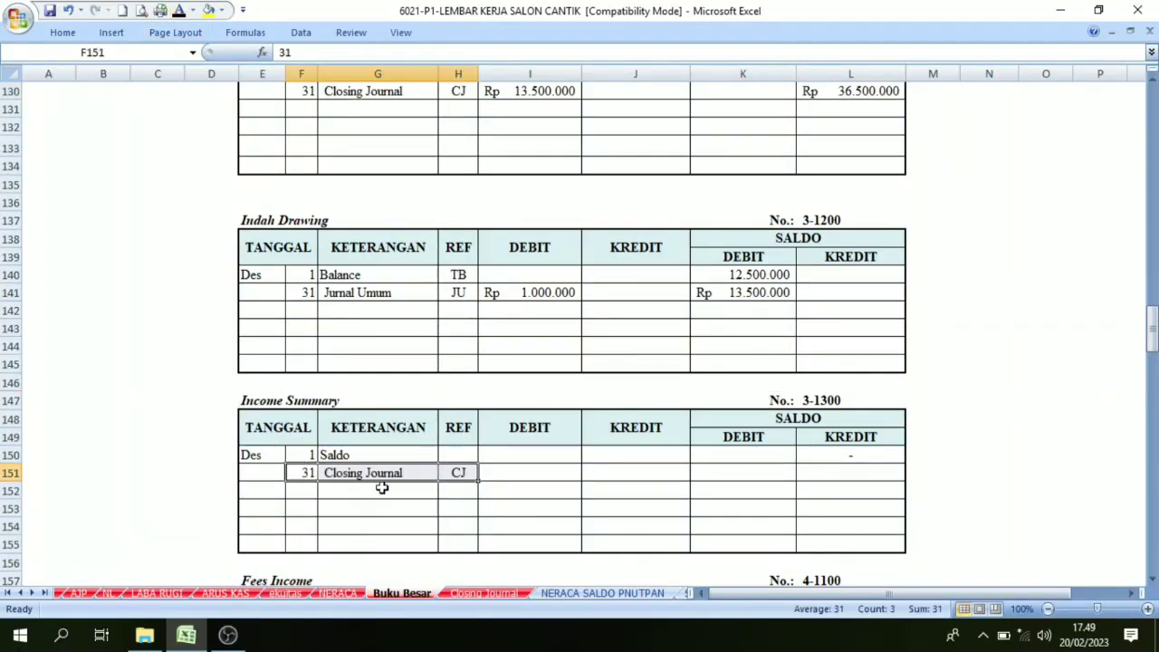
Reveal the Income Summary's closing debit in I151 with the Automatic font colour and check it against Recapitulation account 3-1300 in J10:K10
{"action": "left_click", "coordinate": [518, 475]}
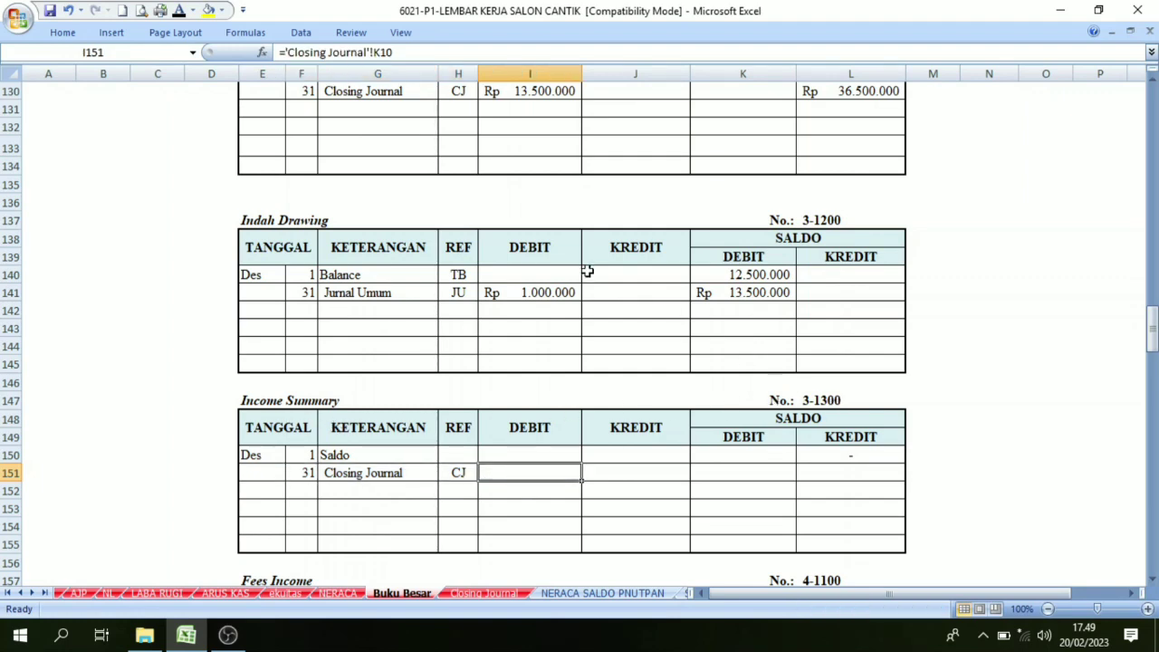
{"action": "left_click", "coordinate": [179, 10]}
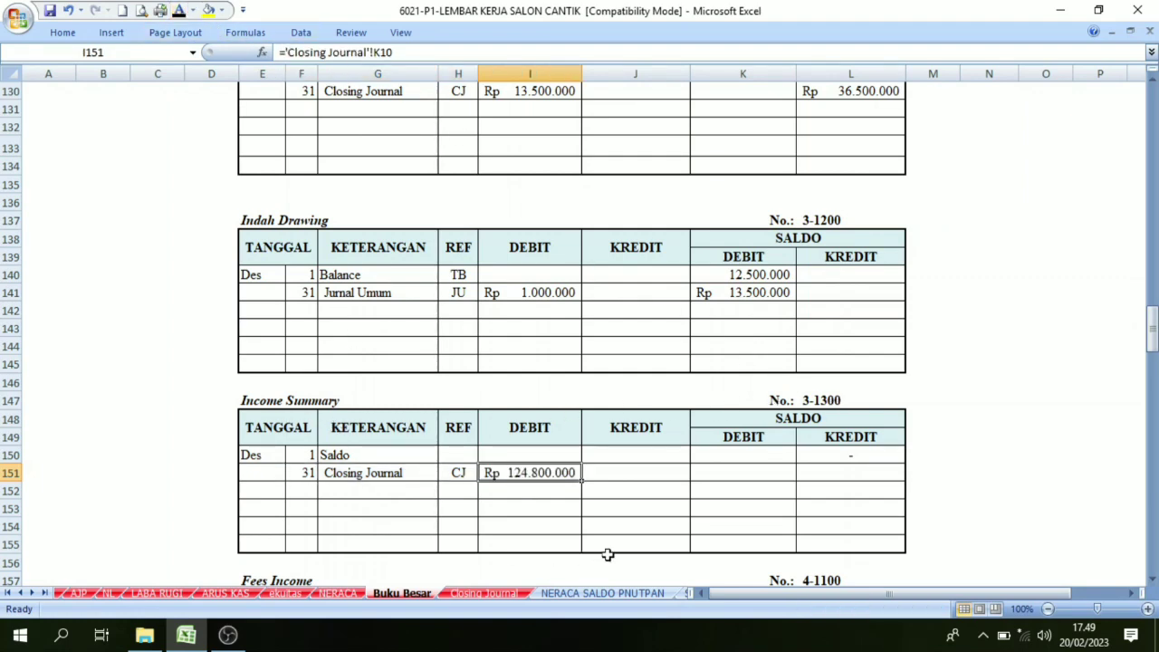
{"action": "left_click", "coordinate": [487, 593]}
{"action": "left_click", "coordinate": [838, 299]}
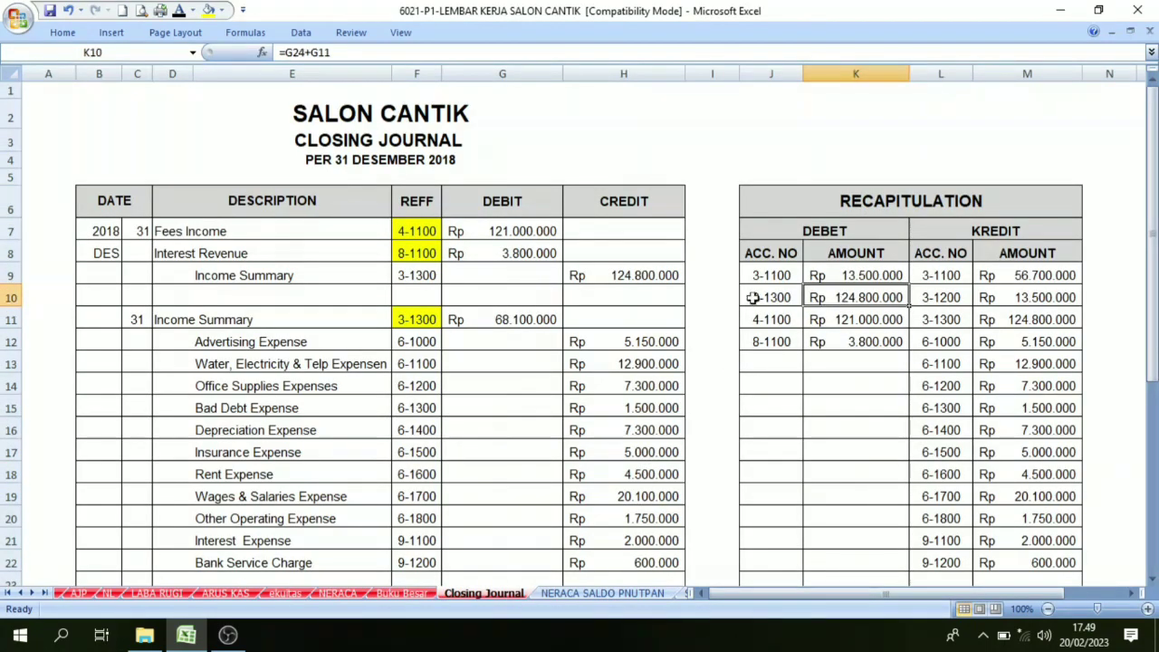
{"action": "left_click", "coordinate": [752, 297]}
{"action": "left_click", "coordinate": [822, 295]}
{"action": "left_click", "coordinate": [779, 299]}
{"action": "left_click", "coordinate": [829, 297]}
{"action": "left_click", "coordinate": [423, 593]}
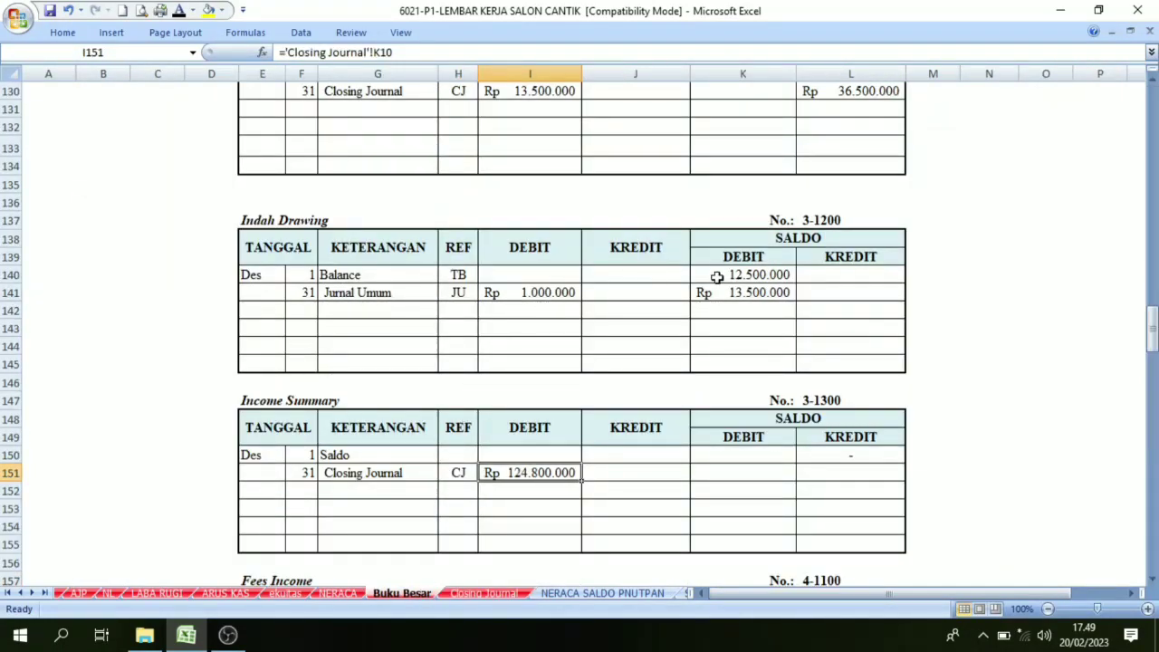
Reveal the Income Summary's debit balance in K151, which uses the formula =I151
{"action": "left_click", "coordinate": [802, 418]}
{"action": "left_click_drag", "start_coordinate": [803, 443], "coordinate": [839, 453]}
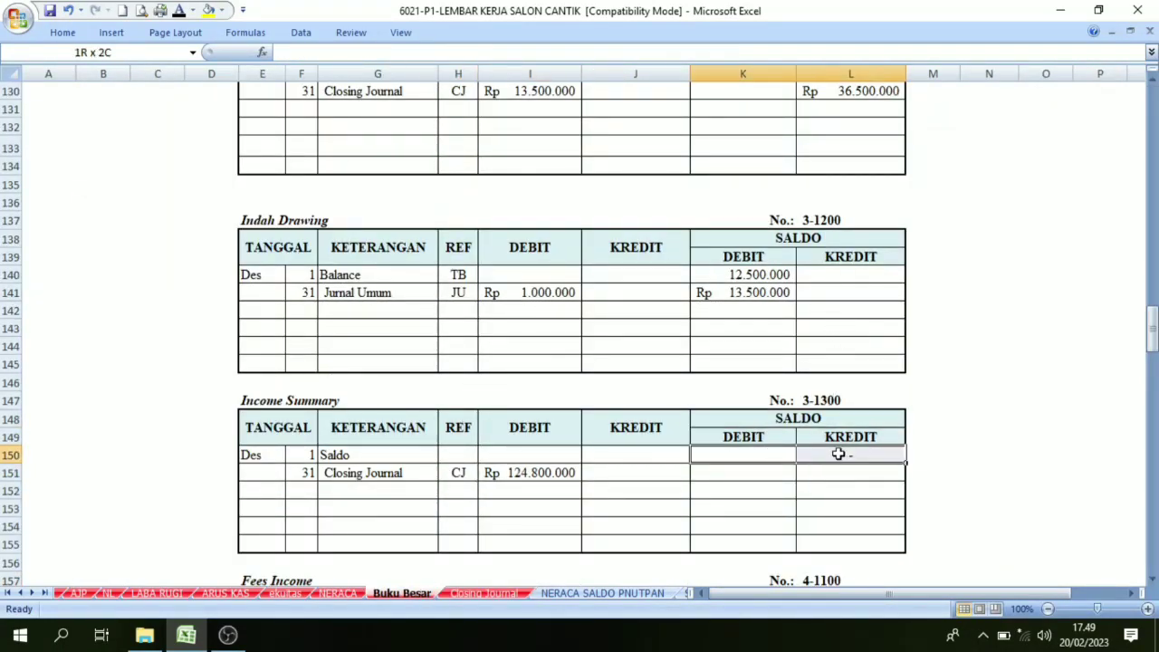
{"action": "left_click", "coordinate": [541, 472]}
{"action": "left_click", "coordinate": [711, 468]}
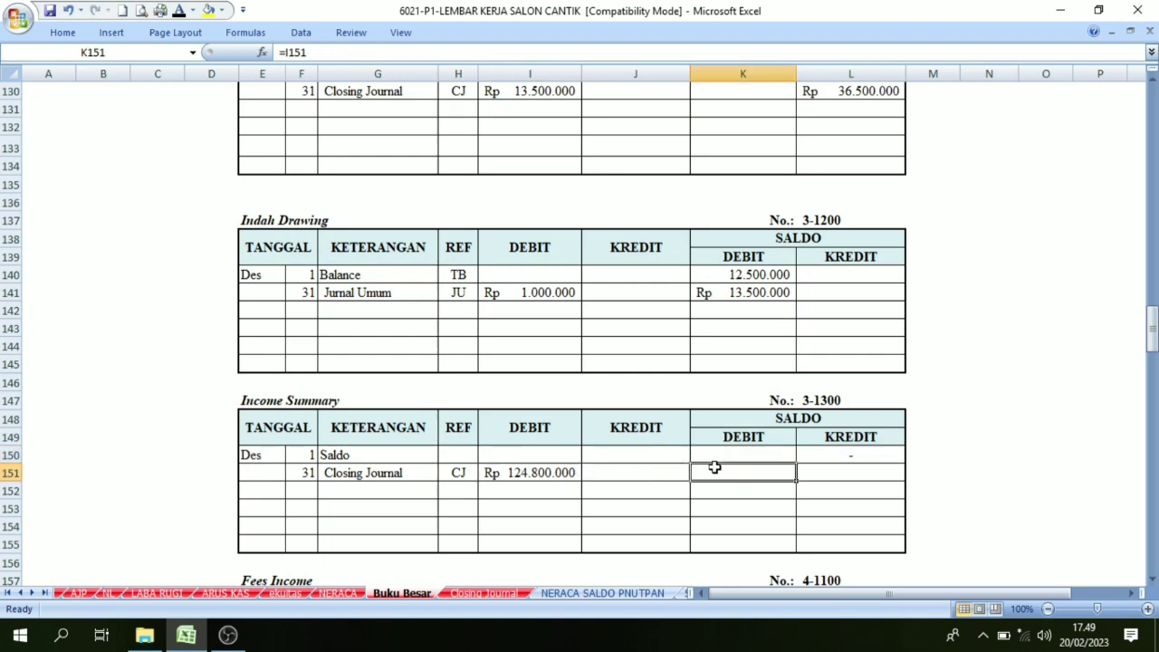
{"action": "type", "text": "=I151"}
{"action": "key", "text": "Return"}
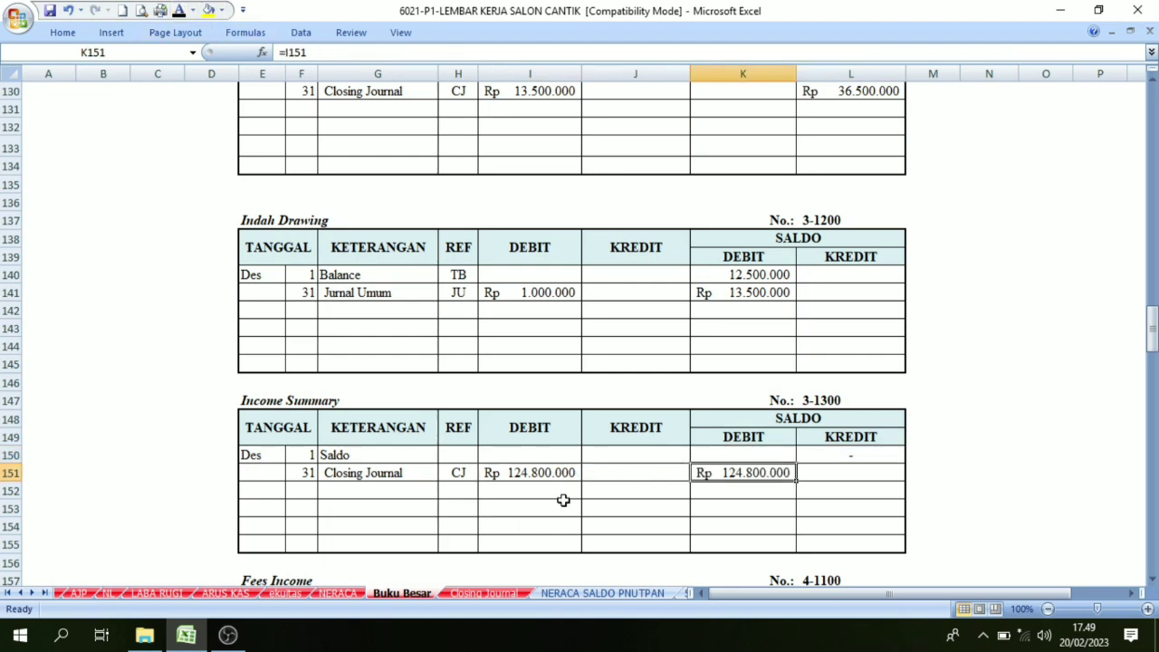
Compare the Income Summary's closing debit in I151 with its balance in K151, and view the Recapitulation's remaining debit accounts on Closing Journal
{"action": "left_click", "coordinate": [523, 469]}
{"action": "left_click", "coordinate": [739, 472]}
{"action": "left_click", "coordinate": [548, 471]}
{"action": "left_click", "coordinate": [737, 492]}
{"action": "left_click", "coordinate": [739, 477]}
{"action": "left_click", "coordinate": [796, 456]}
{"action": "left_click", "coordinate": [748, 473]}
{"action": "left_click", "coordinate": [502, 593]}
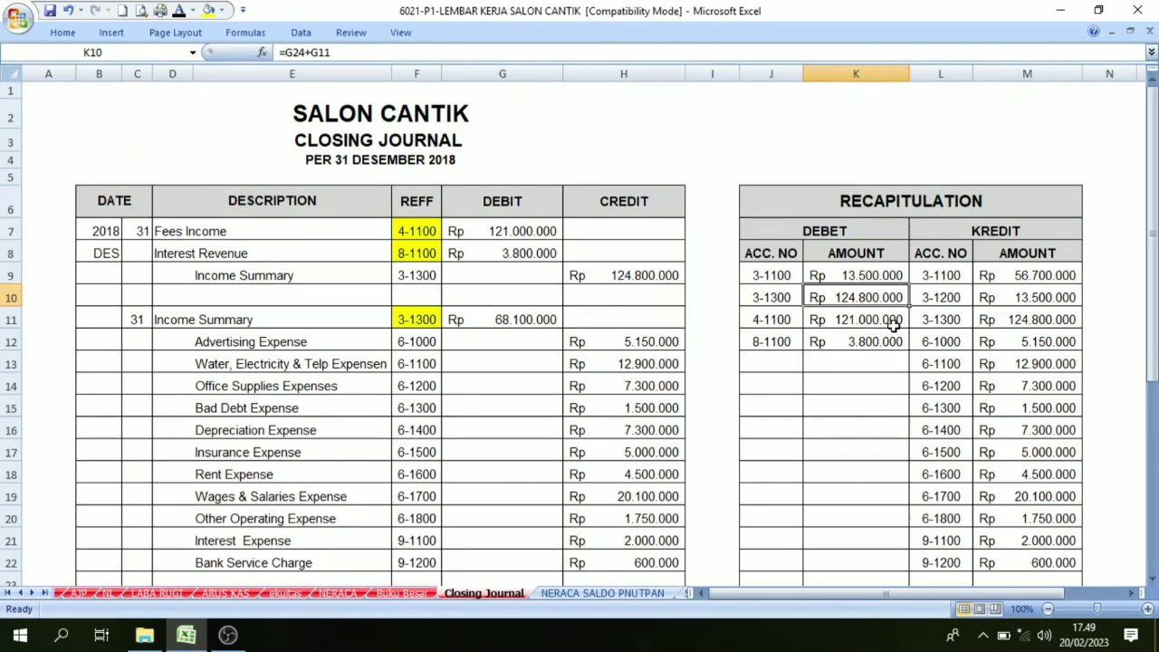
{"action": "left_click", "coordinate": [412, 594]}
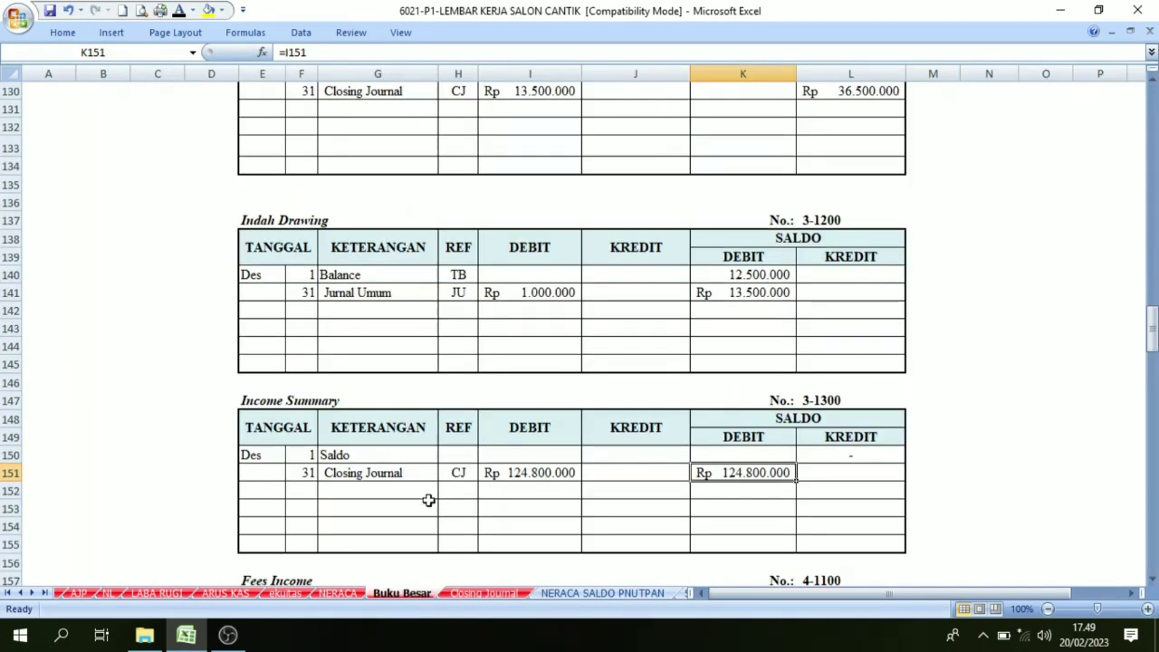
In Fees Income account 4-1100, reveal the day-31 Closing Journal entry with reference CJ in F162:H162
{"action": "scroll", "coordinate": [490, 363], "scroll_direction": "down", "scroll_amount": 1}
{"action": "scroll", "coordinate": [531, 332], "scroll_direction": "down", "scroll_amount": 6}
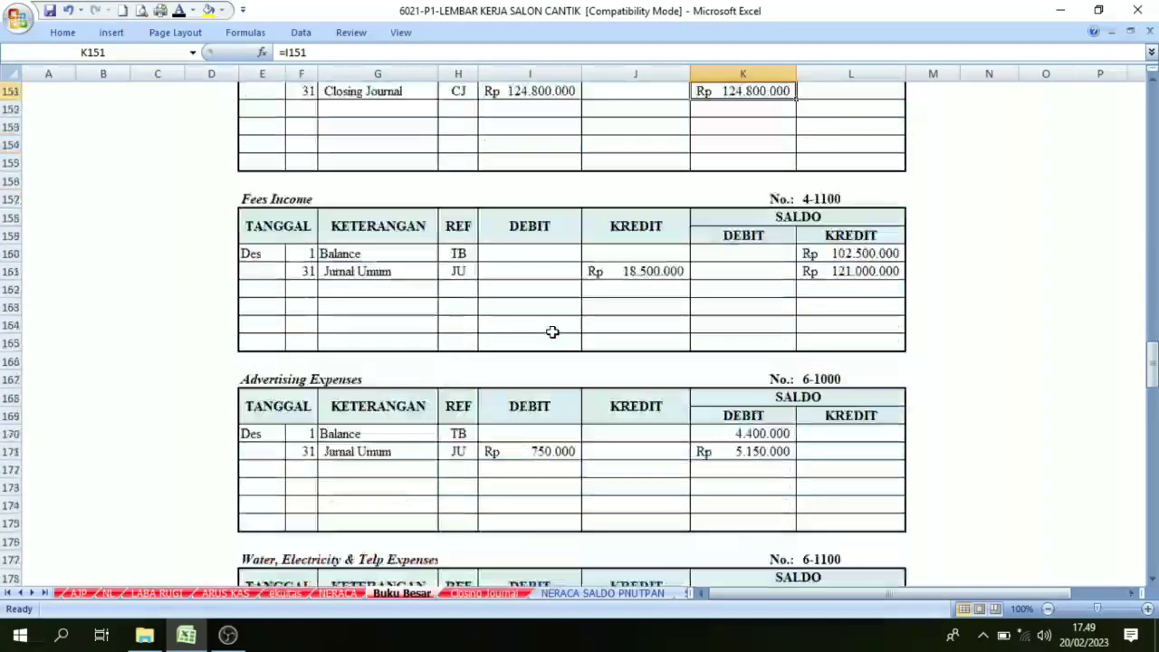
{"action": "scroll", "coordinate": [550, 331], "scroll_direction": "up", "scroll_amount": 4}
{"action": "left_click", "coordinate": [810, 415]}
{"action": "left_click", "coordinate": [336, 416]}
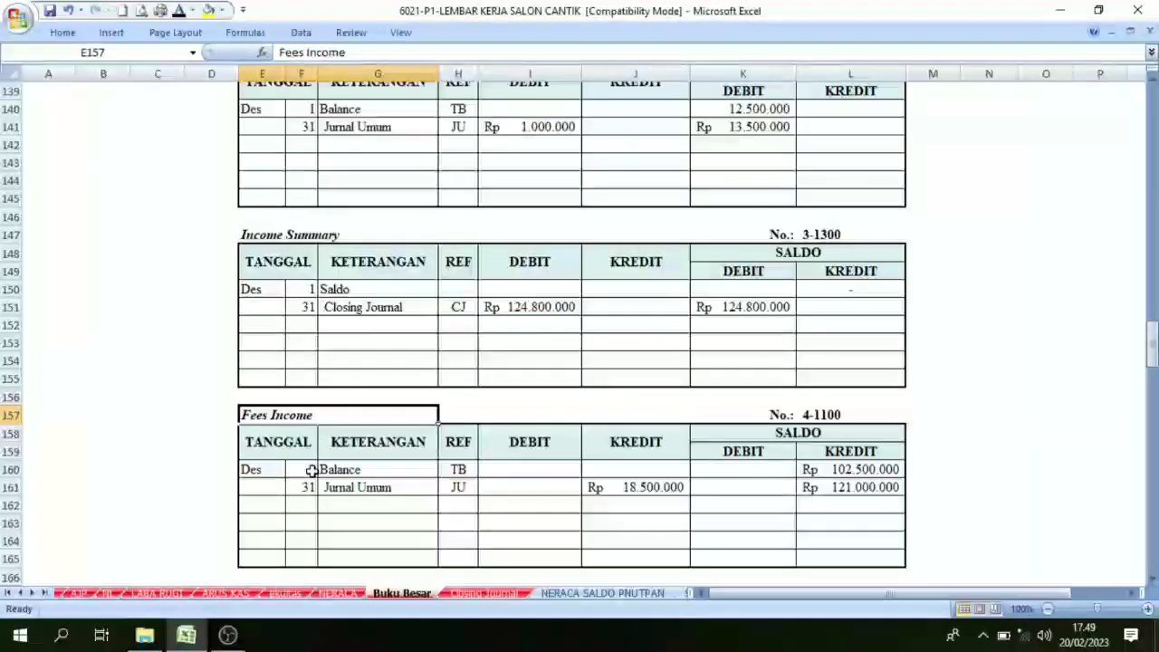
{"action": "left_click_drag", "start_coordinate": [308, 498], "coordinate": [444, 503]}
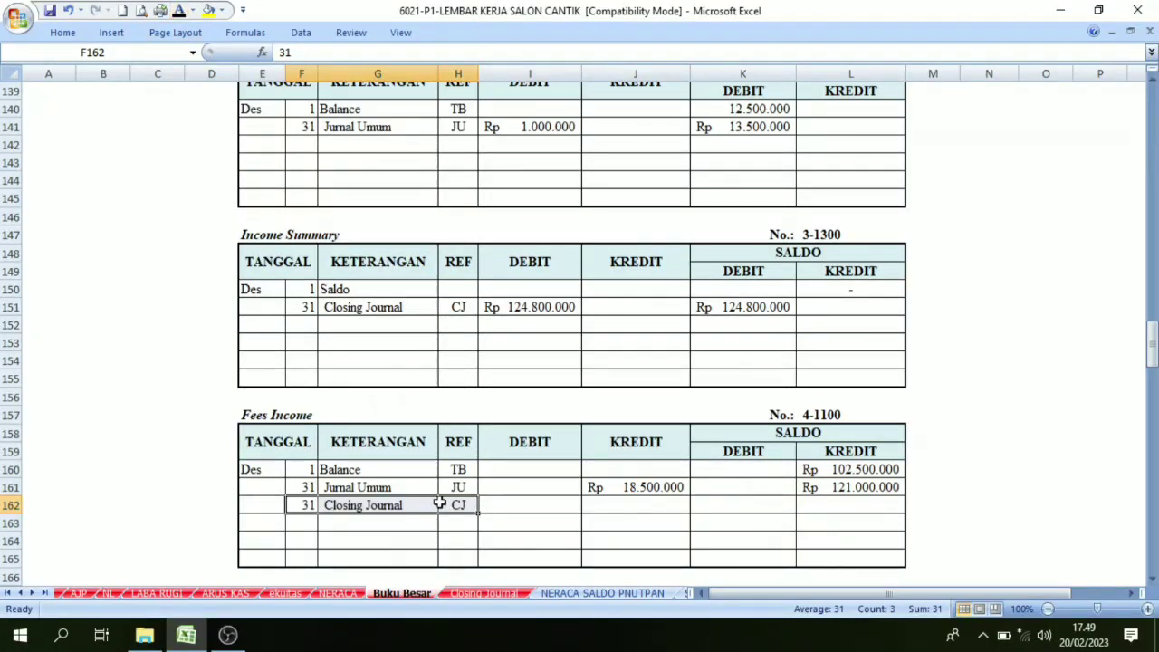
Reveal Fees Income's closing debit in I162 with the Automatic font colour and check it against K11 on Closing Journal
{"action": "left_click", "coordinate": [524, 513]}
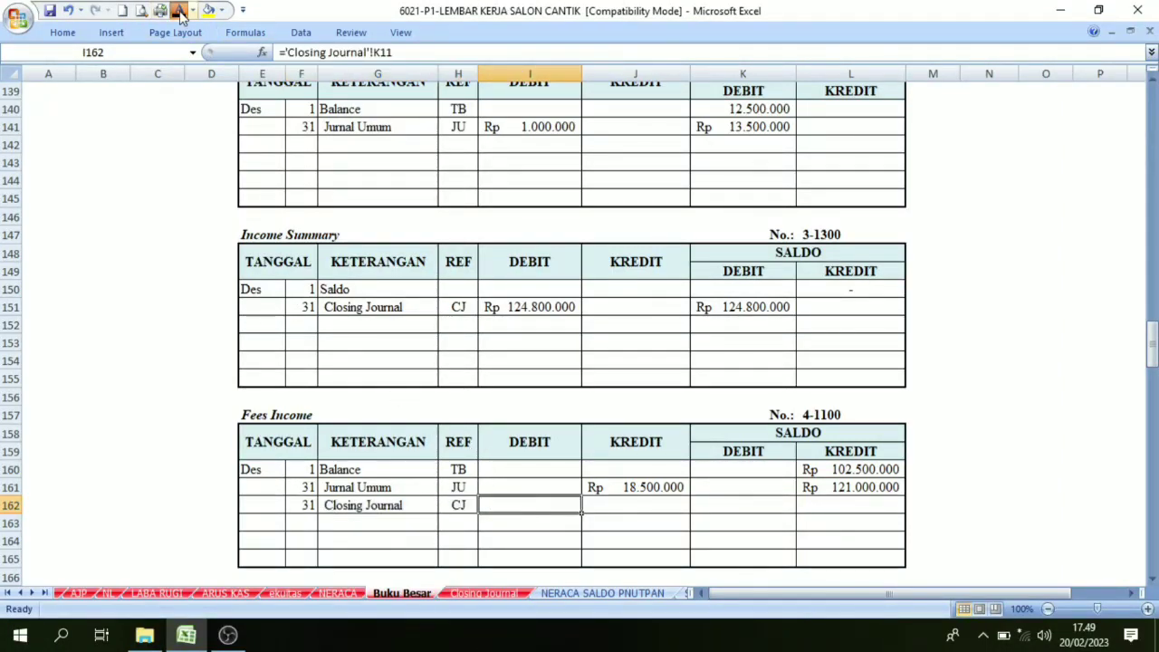
{"action": "left_click", "coordinate": [494, 594]}
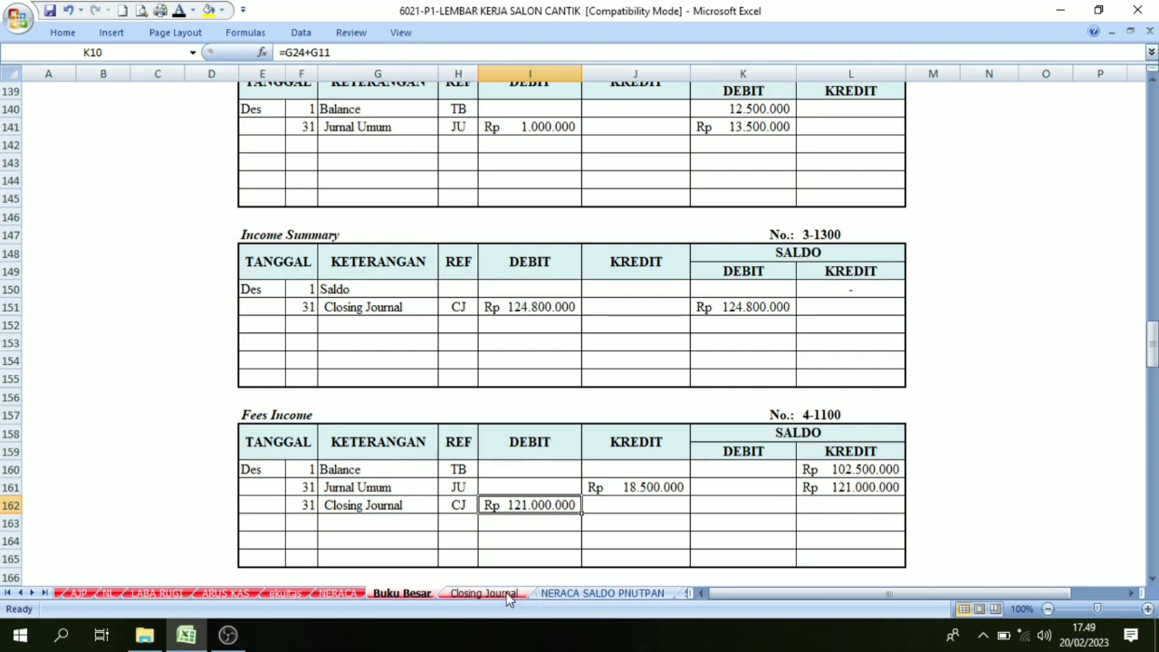
{"action": "left_click", "coordinate": [835, 323]}
{"action": "left_click", "coordinate": [797, 323]}
{"action": "left_click", "coordinate": [835, 323]}
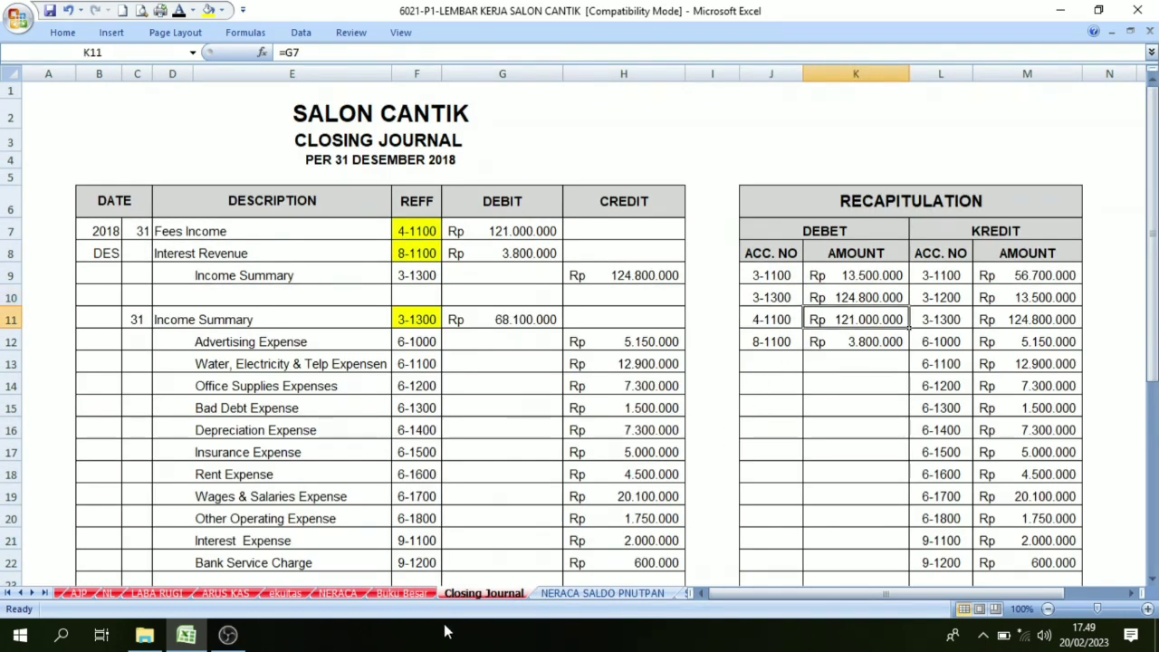
On Buku Besar, compare Fees Income's closing debit in I162 with its preceding credit balance in L161
{"action": "left_click", "coordinate": [401, 593]}
{"action": "left_click", "coordinate": [862, 506]}
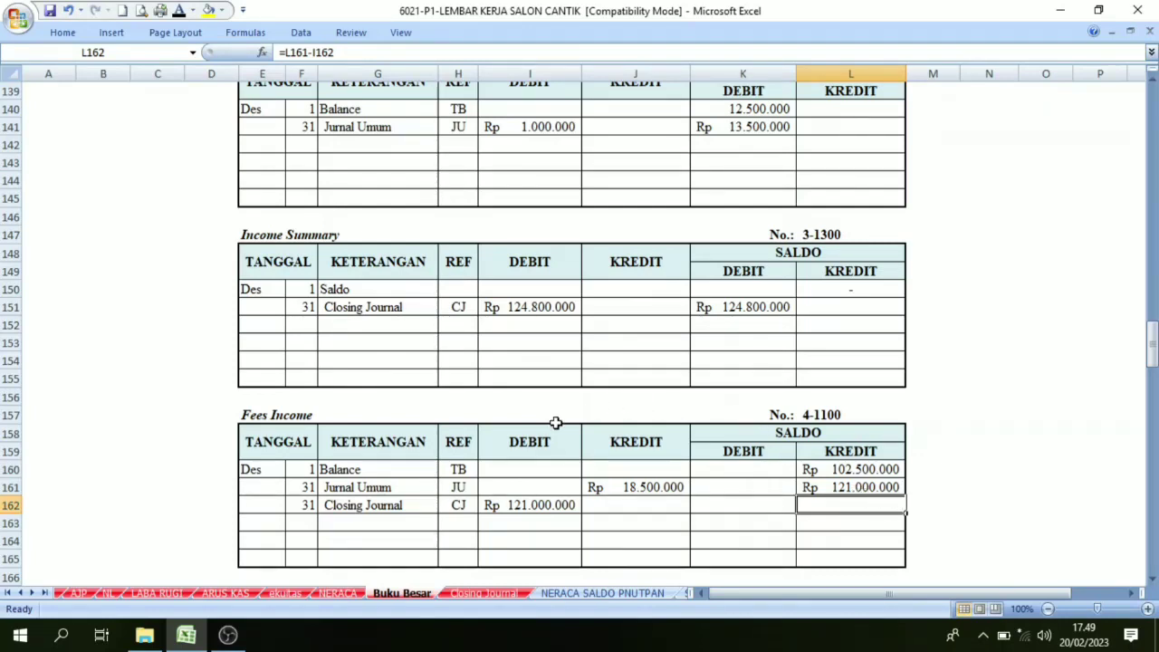
{"action": "left_click", "coordinate": [532, 505]}
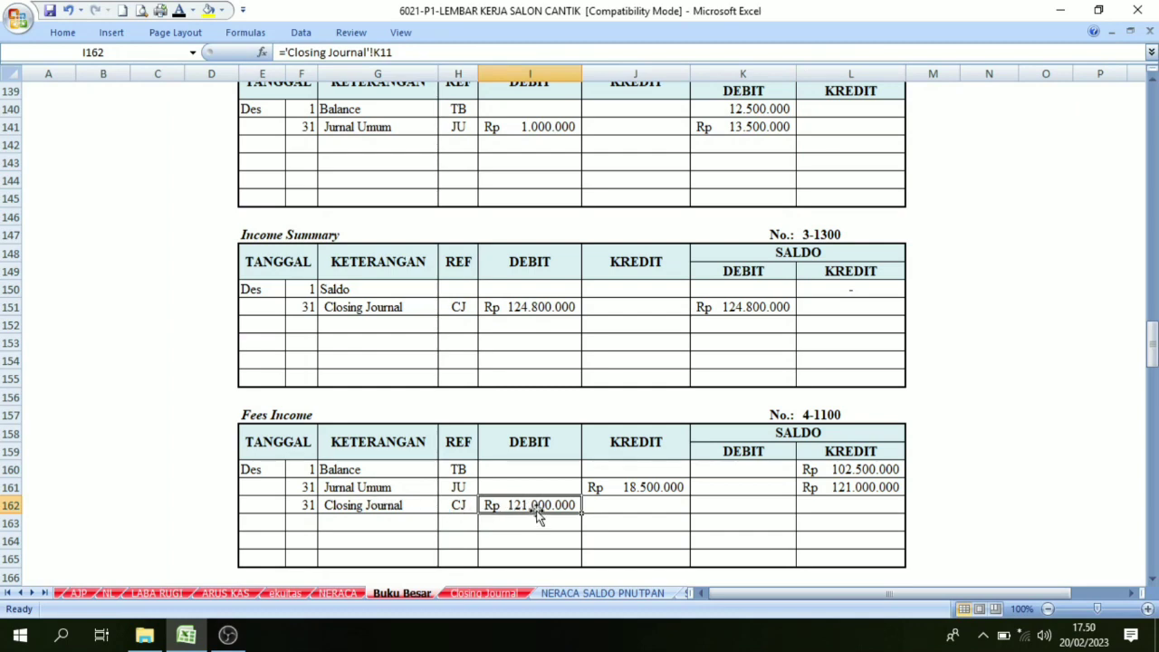
{"action": "left_click", "coordinate": [842, 488]}
{"action": "left_click", "coordinate": [541, 507]}
{"action": "left_click", "coordinate": [826, 489]}
{"action": "left_click", "coordinate": [558, 506]}
{"action": "left_click", "coordinate": [806, 487]}
{"action": "left_click", "coordinate": [558, 503]}
{"action": "left_click", "coordinate": [846, 486]}
Reveal Fees Income's credit balance in L162, which uses the formula =L161-I162
{"action": "left_click", "coordinate": [554, 504]}
{"action": "left_click", "coordinate": [838, 505]}
{"action": "left_click", "coordinate": [181, 11]}
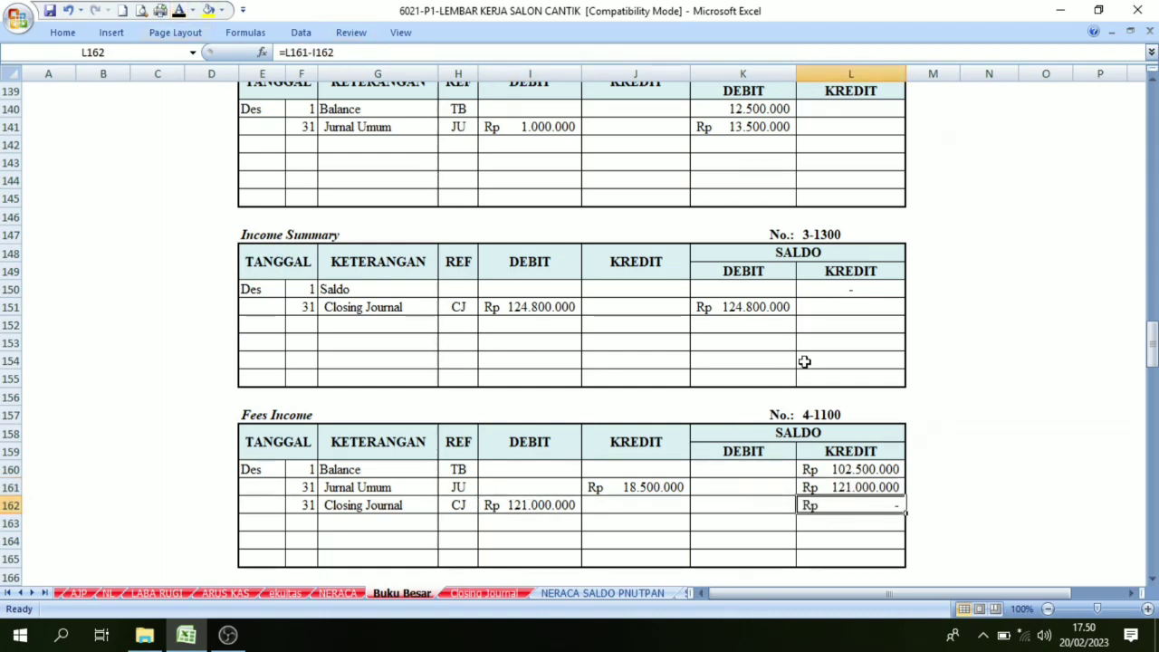
Look up the Recapitulation's remaining debit account 8-1100 on Closing Journal and locate the Interest Revenue account on Buku Besar
{"action": "left_click", "coordinate": [484, 593]}
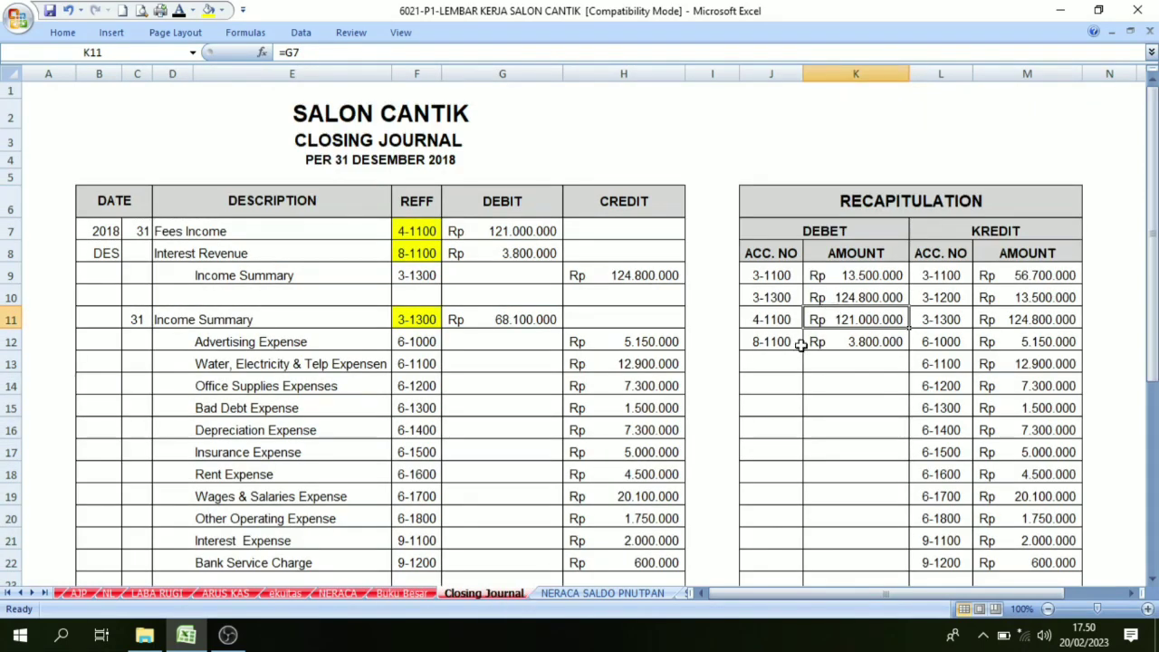
{"action": "left_click", "coordinate": [402, 593]}
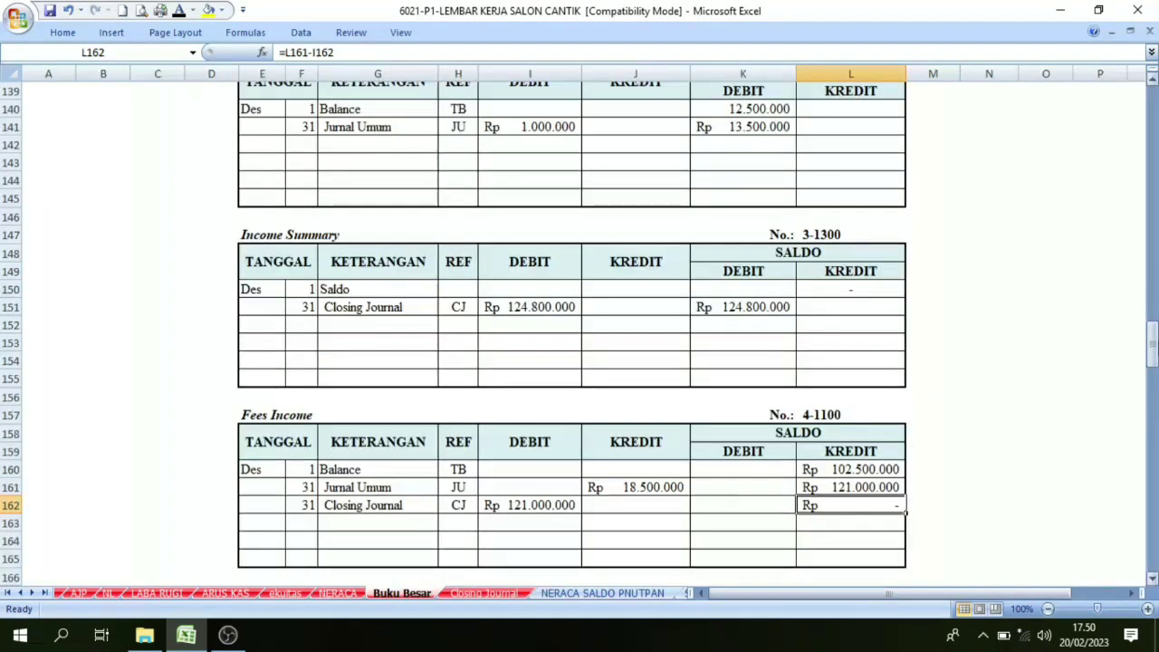
{"action": "left_click_drag", "start_coordinate": [1153, 349], "coordinate": [1153, 504]}
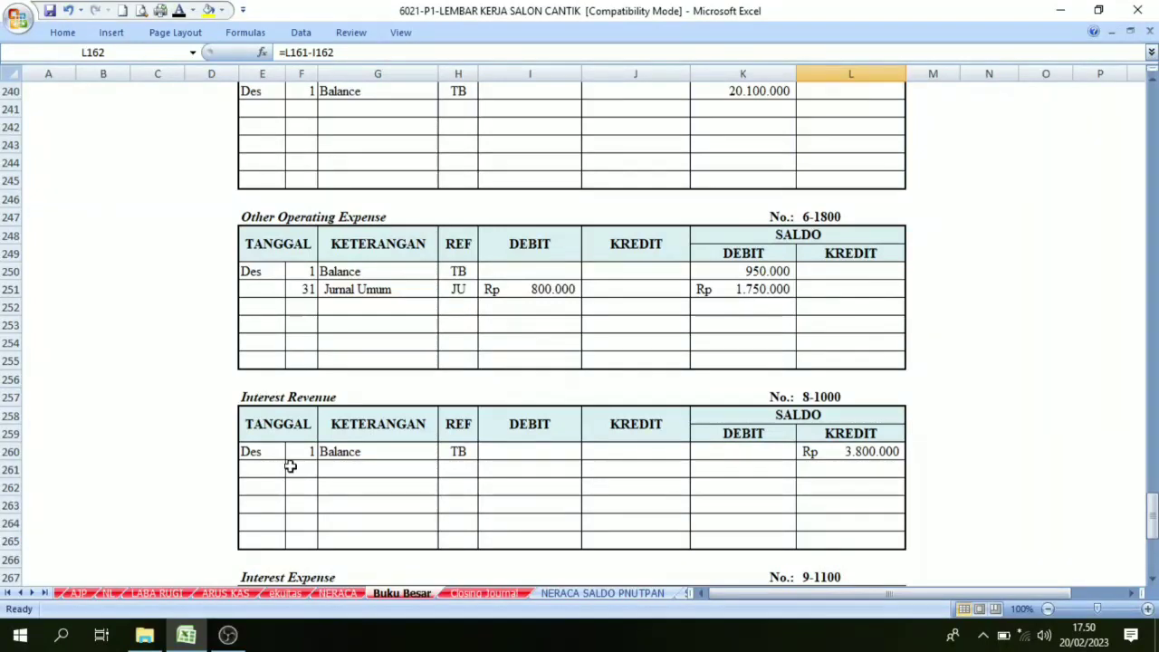
{"action": "left_click", "coordinate": [847, 397]}
{"action": "scroll", "coordinate": [841, 376], "scroll_direction": "down", "scroll_amount": 1}
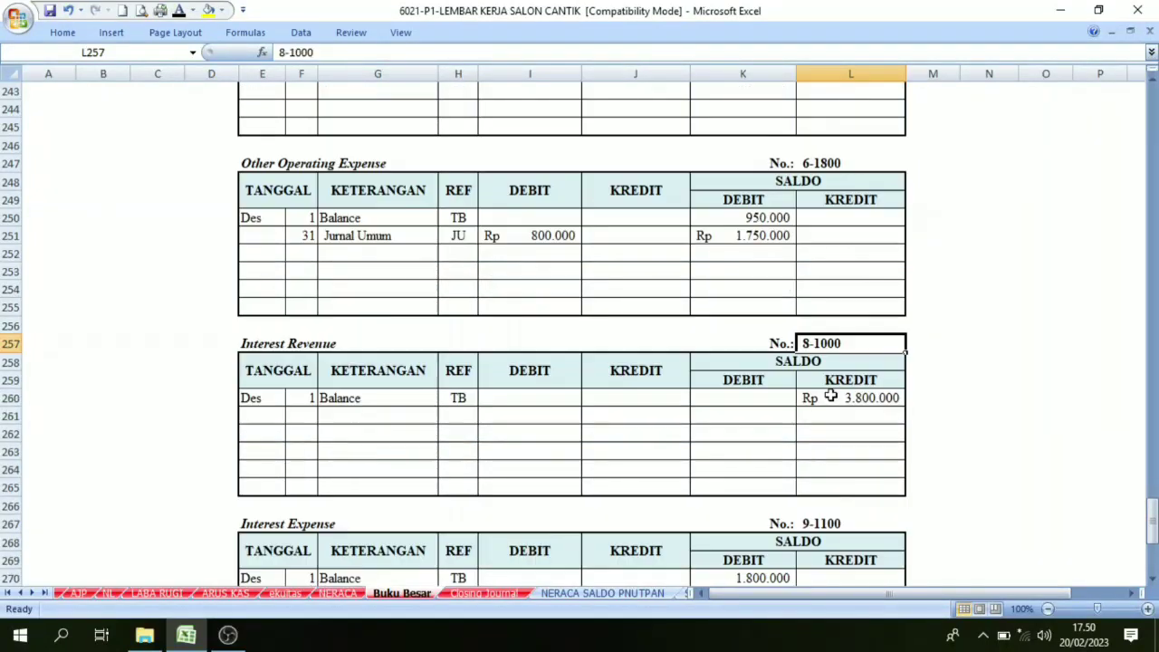
{"action": "left_click", "coordinate": [507, 594]}
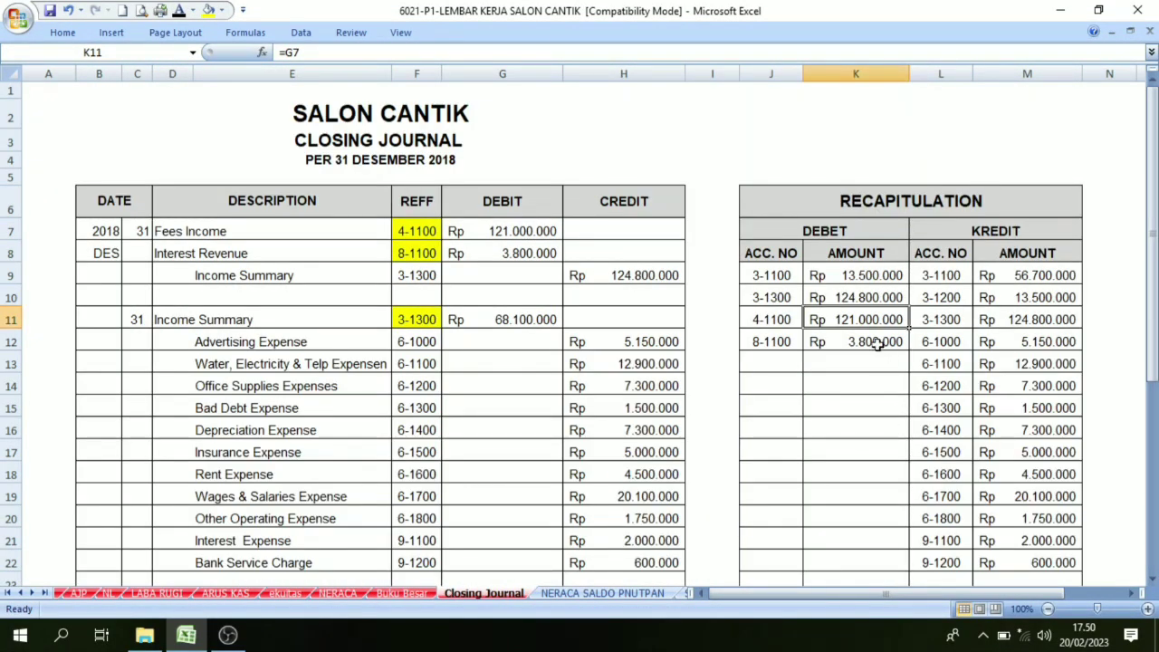
{"action": "left_click", "coordinate": [786, 339]}
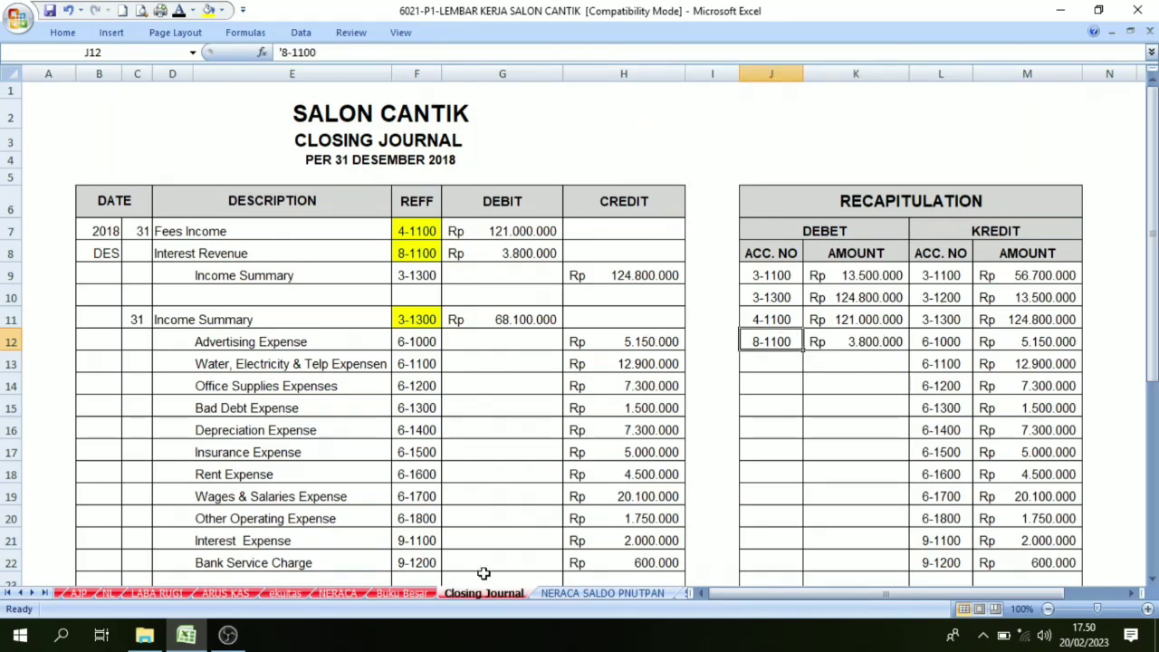
{"action": "left_click", "coordinate": [402, 594]}
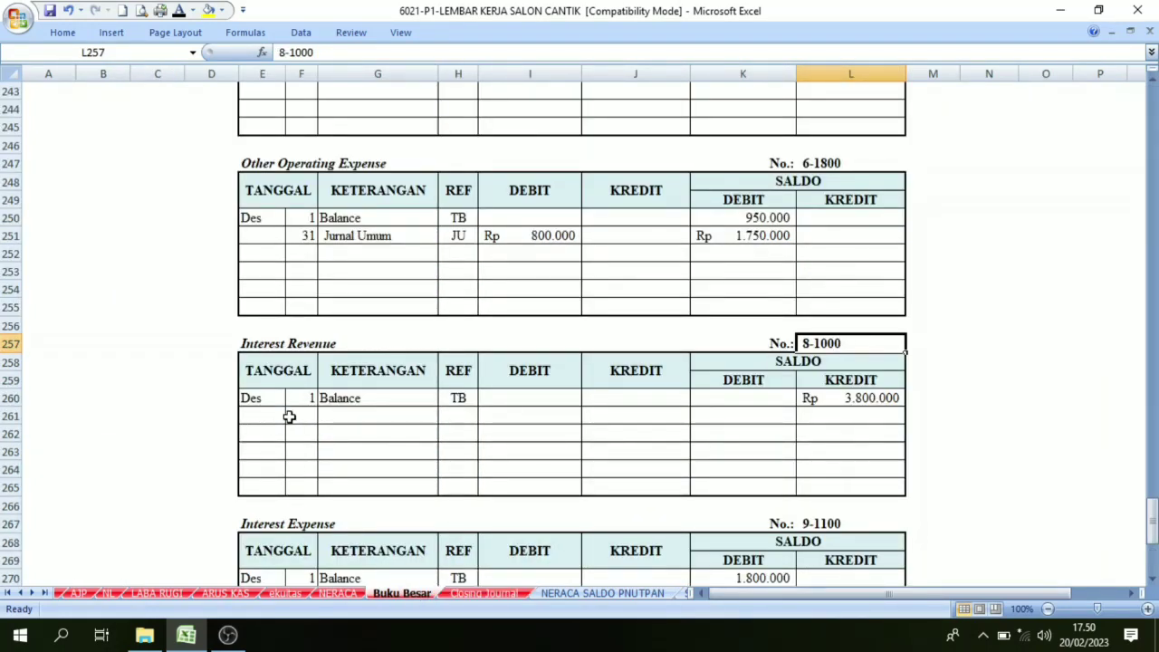
{"action": "left_click_drag", "start_coordinate": [289, 417], "coordinate": [431, 411]}
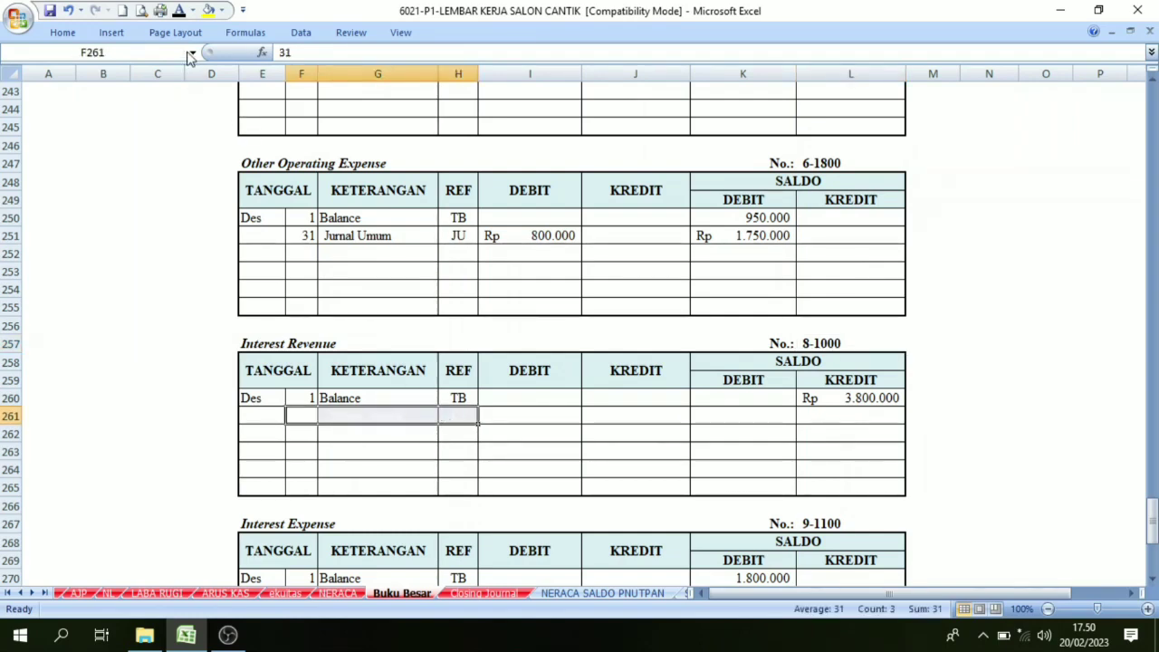
{"action": "left_click", "coordinate": [167, 13]}
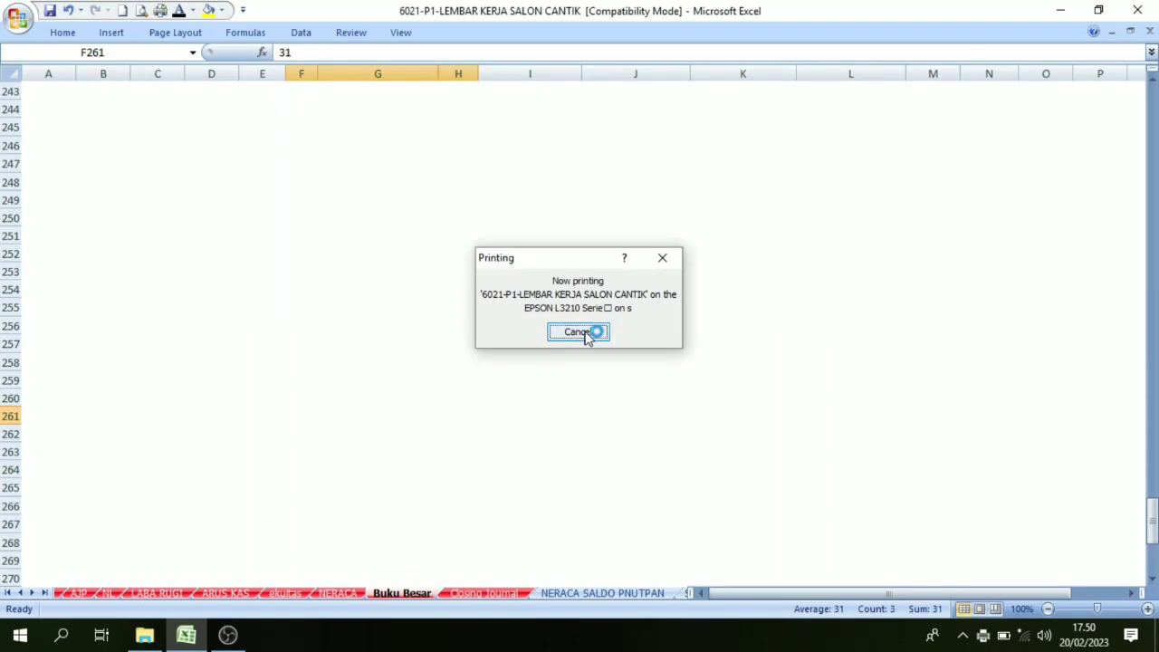
{"action": "left_click", "coordinate": [585, 332]}
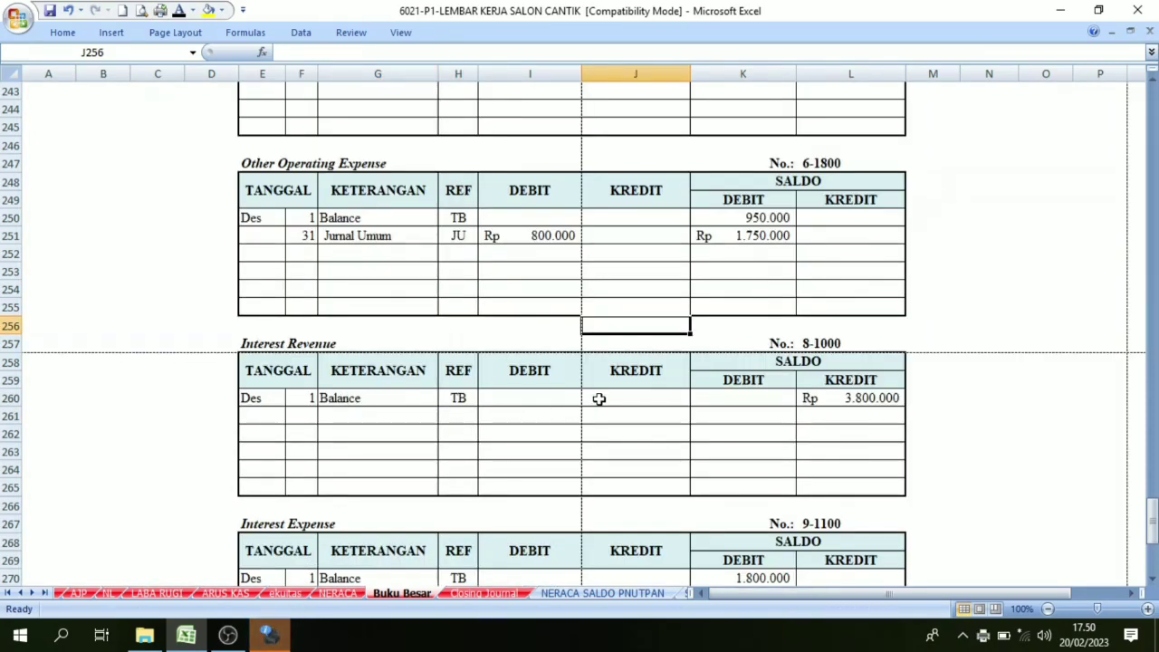
{"action": "left_click", "coordinate": [551, 398]}
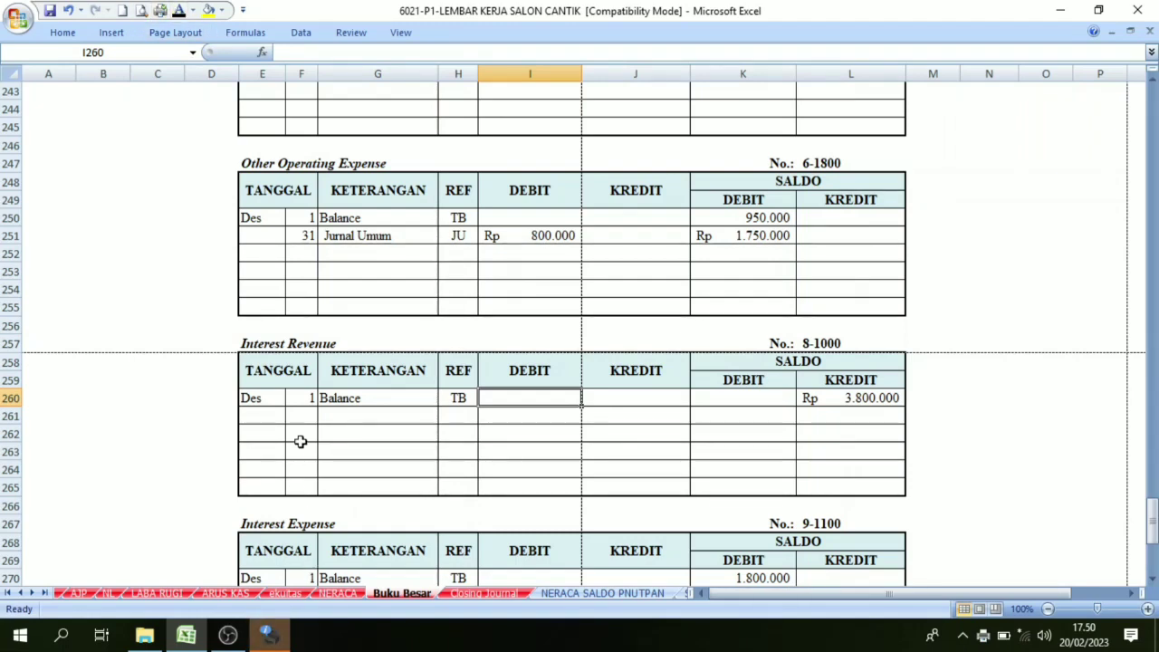
In Interest Revenue, reveal the day-31 Closing Journal entry with reference CJ in F261:H261 and its closing debit in I261
{"action": "scroll", "coordinate": [322, 407], "scroll_direction": "down", "scroll_amount": 1}
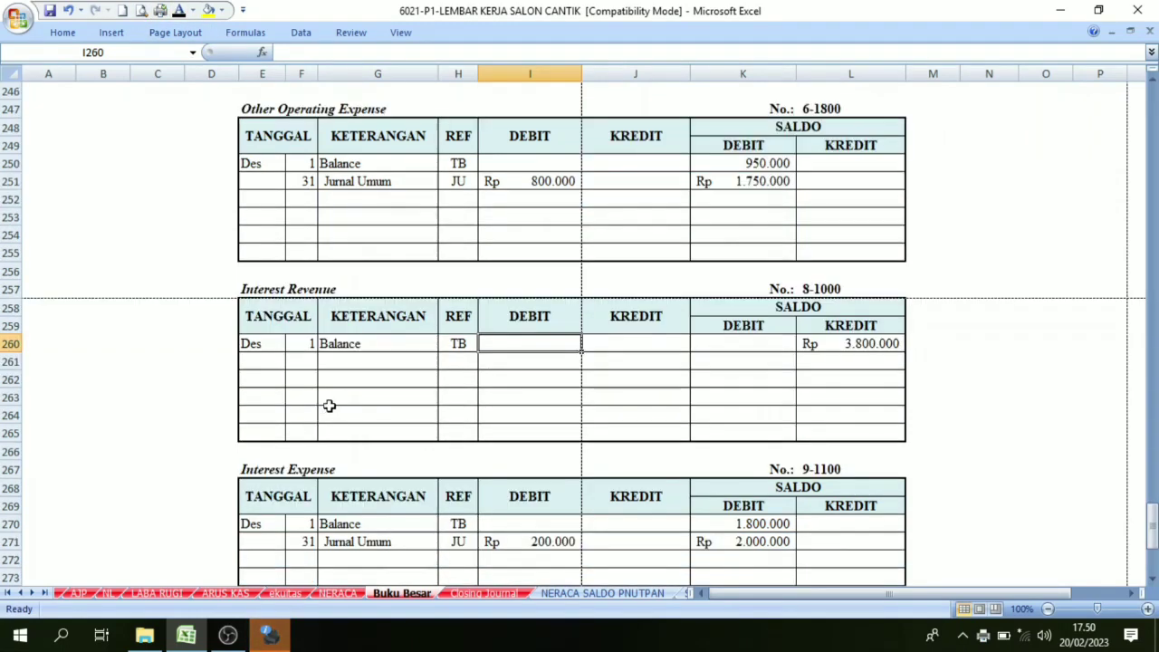
{"action": "left_click_drag", "start_coordinate": [302, 365], "coordinate": [466, 368]}
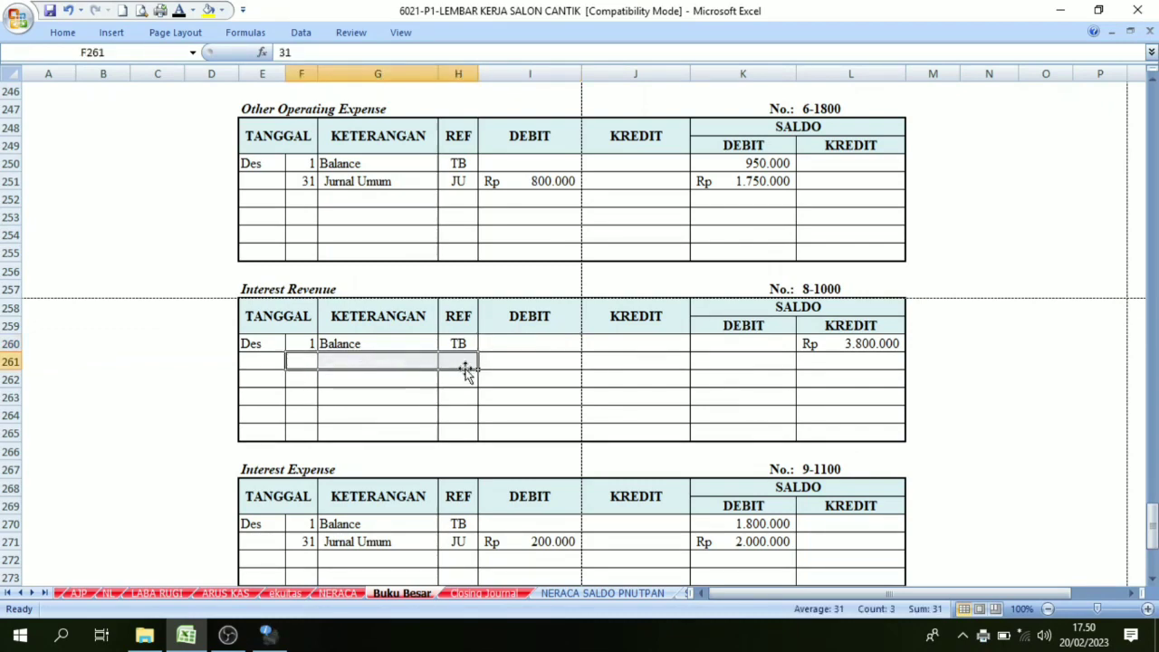
{"action": "left_click", "coordinate": [178, 13]}
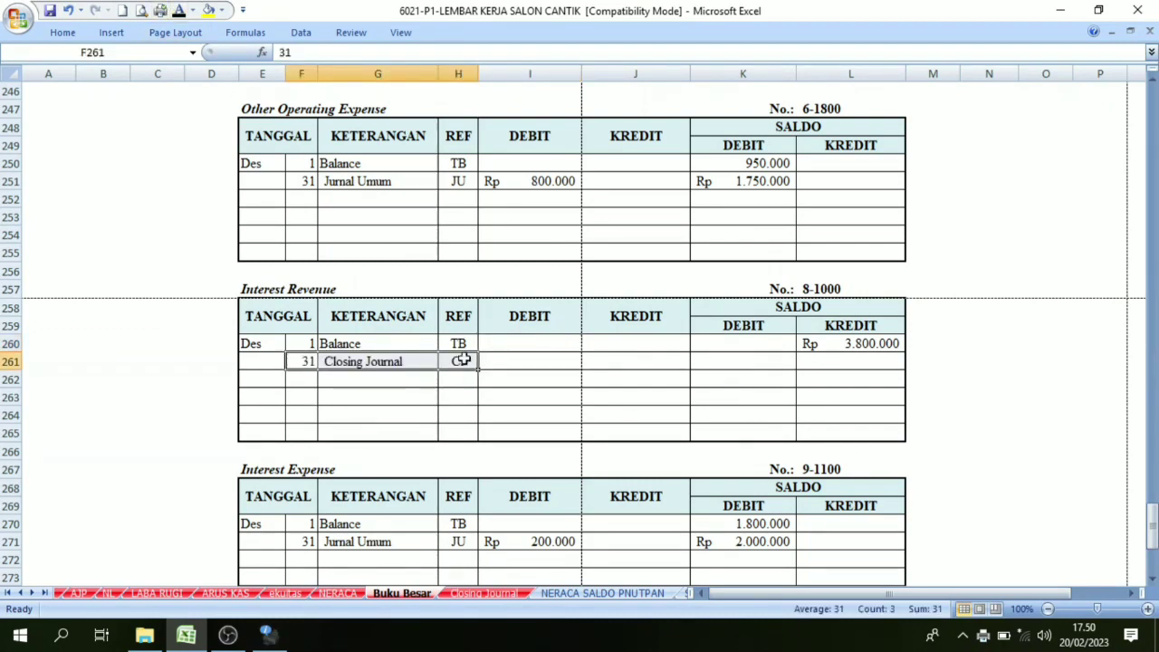
{"action": "left_click", "coordinate": [507, 372]}
{"action": "left_click", "coordinate": [178, 11]}
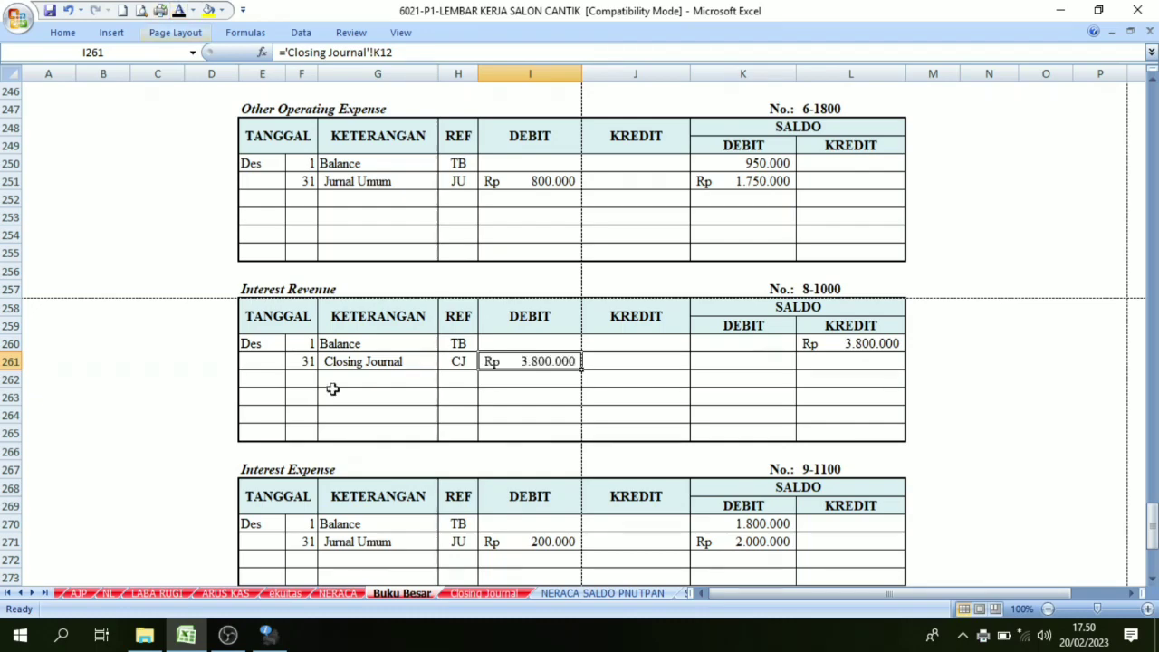
Check Interest Revenue's closing debit against account 8-1100 and its amount in K12 on Closing Journal
{"action": "left_click", "coordinate": [485, 594]}
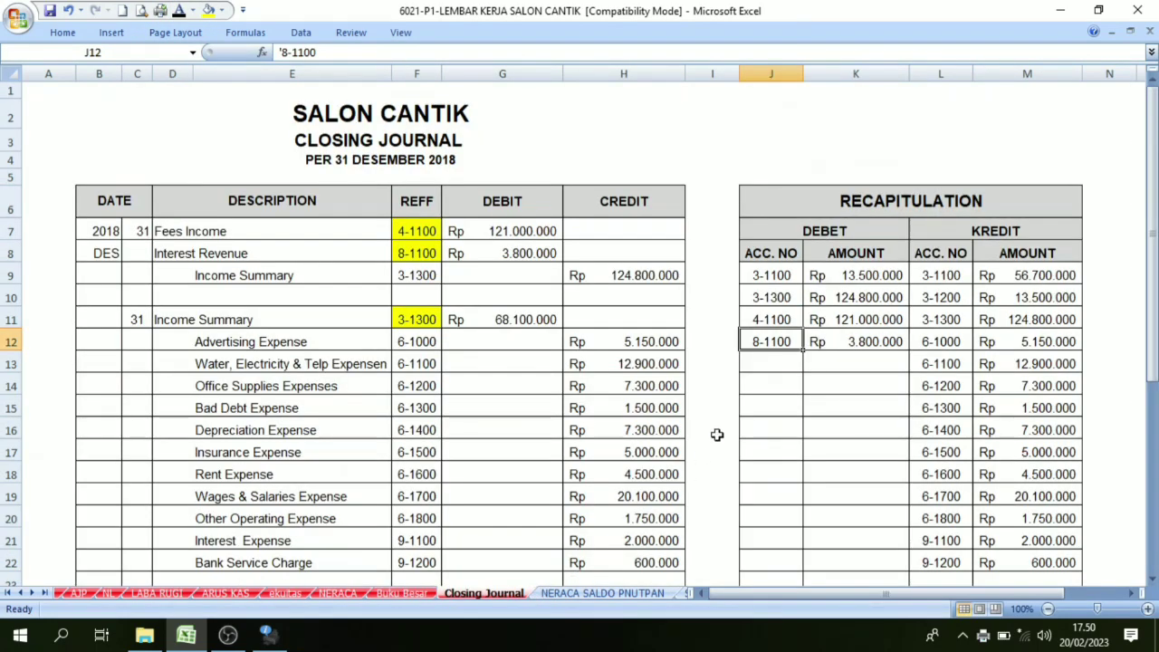
{"action": "left_click", "coordinate": [848, 345]}
{"action": "left_click", "coordinate": [776, 341]}
{"action": "left_click", "coordinate": [418, 594]}
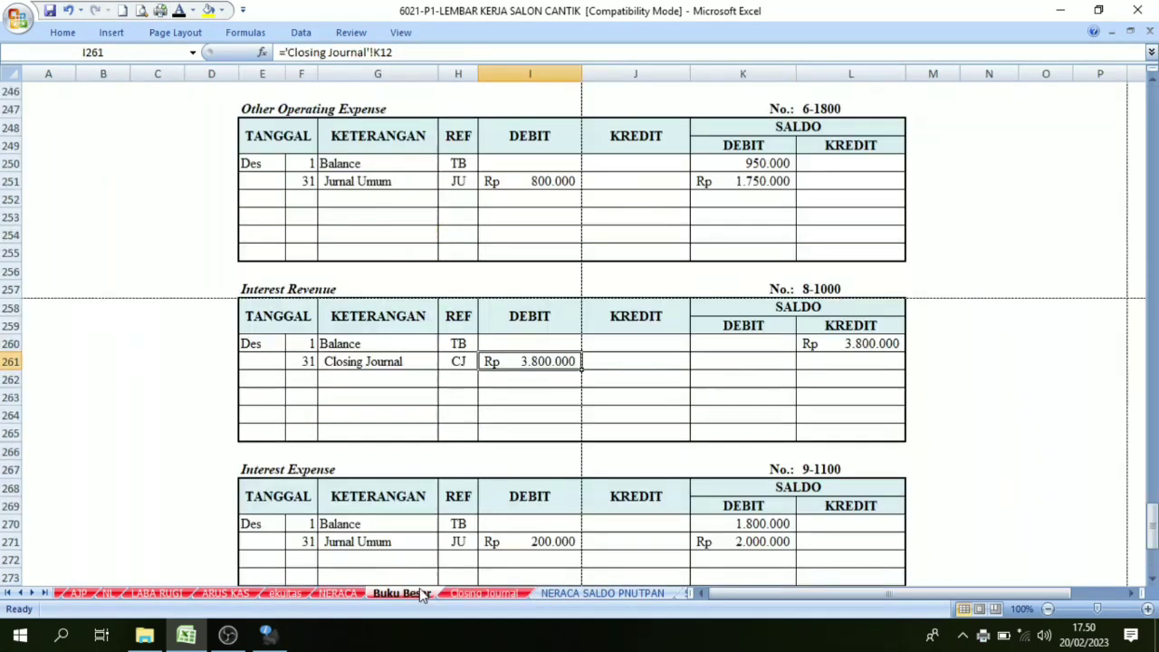
Compare Interest Revenue's closing debit with its opening credit balance, and reveal the balance in L261, which uses =L260-I261
{"action": "left_click", "coordinate": [842, 341]}
{"action": "left_click", "coordinate": [836, 360]}
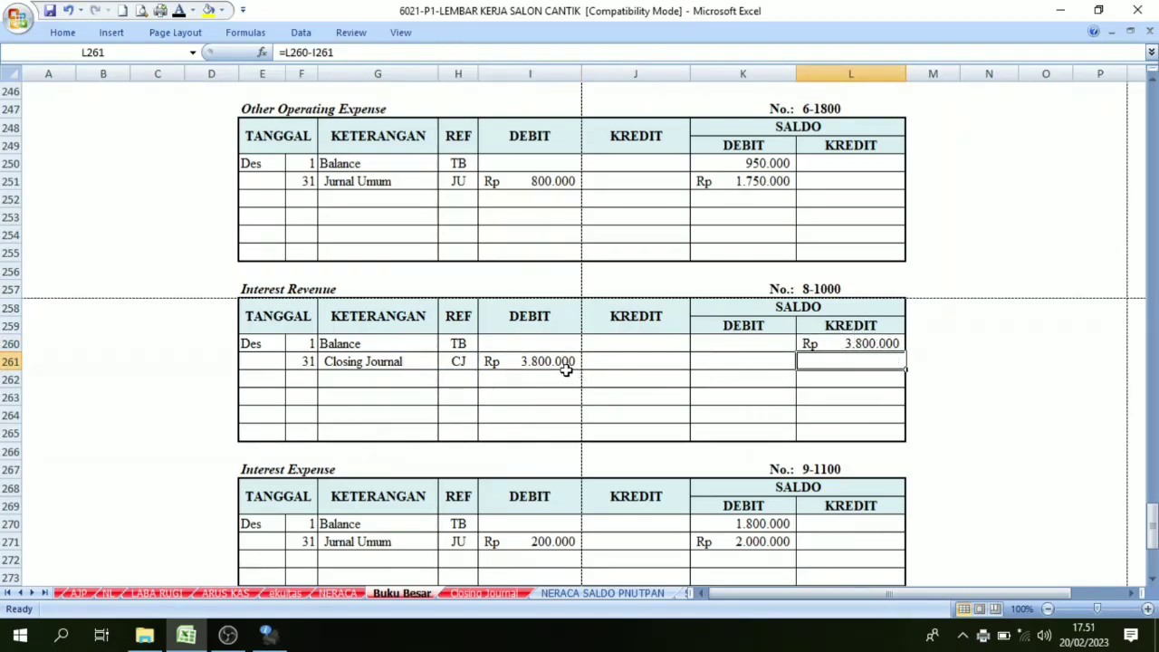
{"action": "left_click", "coordinate": [381, 363]}
{"action": "left_click", "coordinate": [522, 363]}
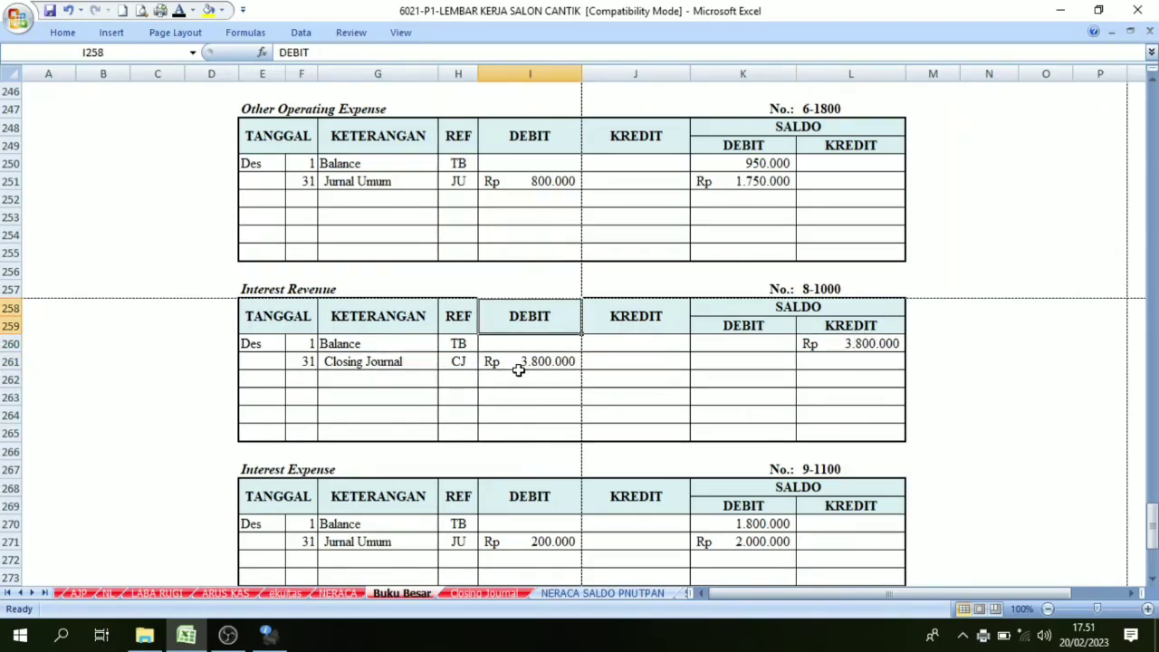
{"action": "left_click", "coordinate": [818, 331]}
{"action": "left_click", "coordinate": [556, 327]}
{"action": "left_click", "coordinate": [553, 360]}
{"action": "left_click", "coordinate": [816, 360]}
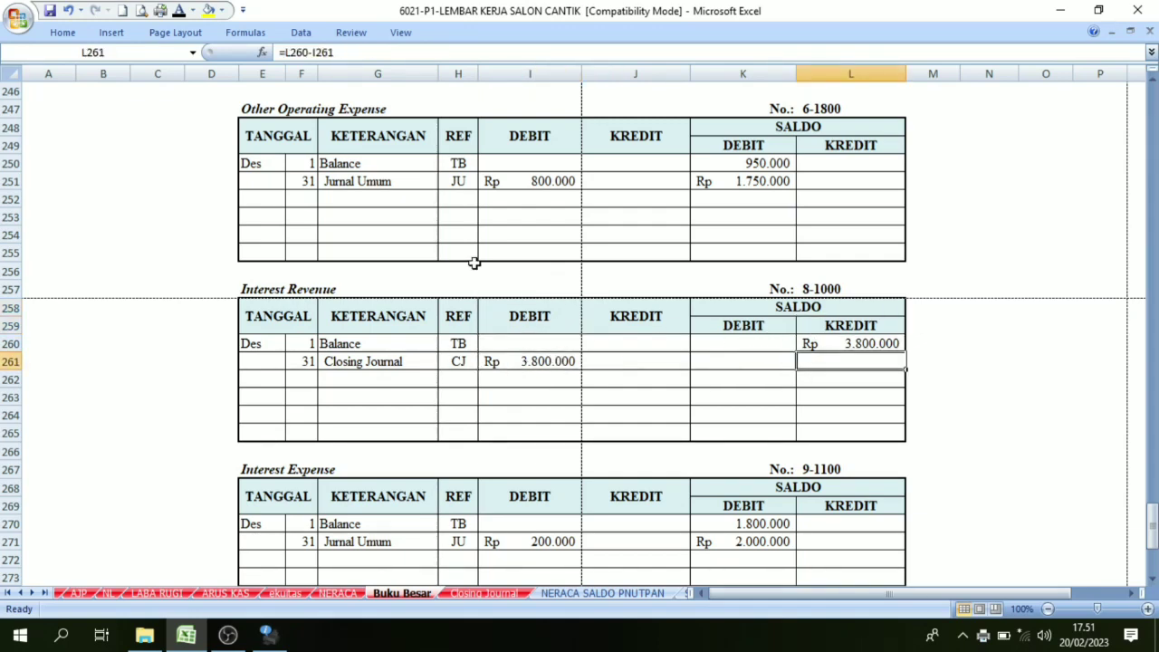
{"action": "left_click", "coordinate": [181, 13]}
View the Recapitulation's credit account numbers in L9:L21 on Closing Journal
{"action": "left_click", "coordinate": [483, 593]}
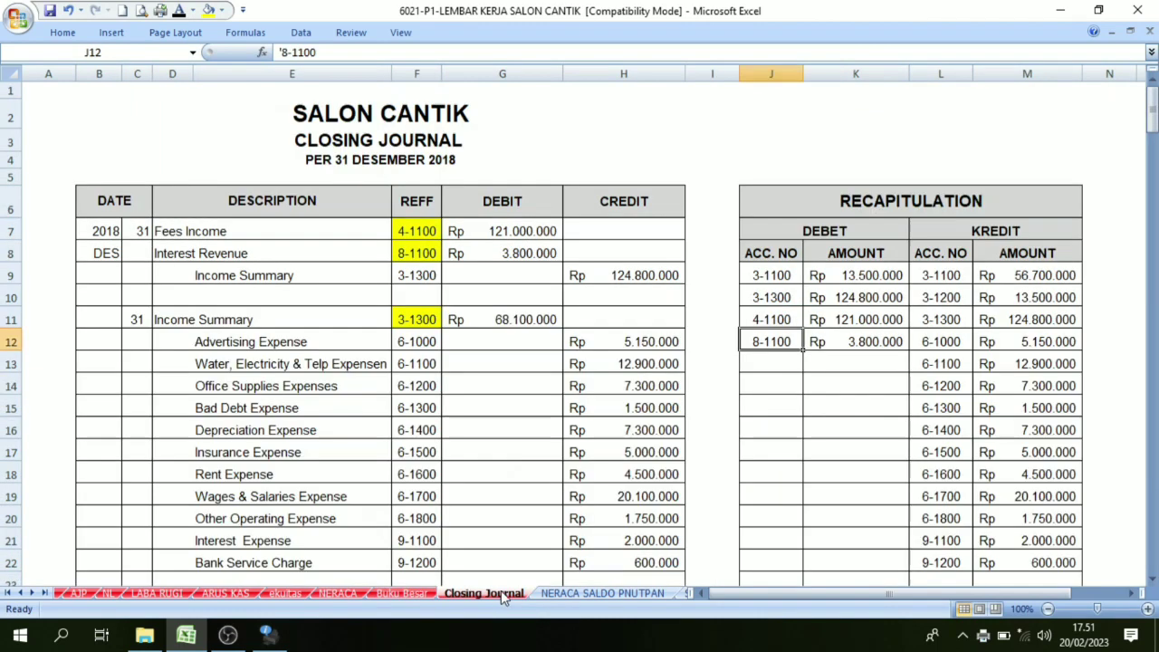
{"action": "left_click", "coordinate": [942, 277]}
{"action": "left_click_drag", "start_coordinate": [941, 276], "coordinate": [942, 541]}
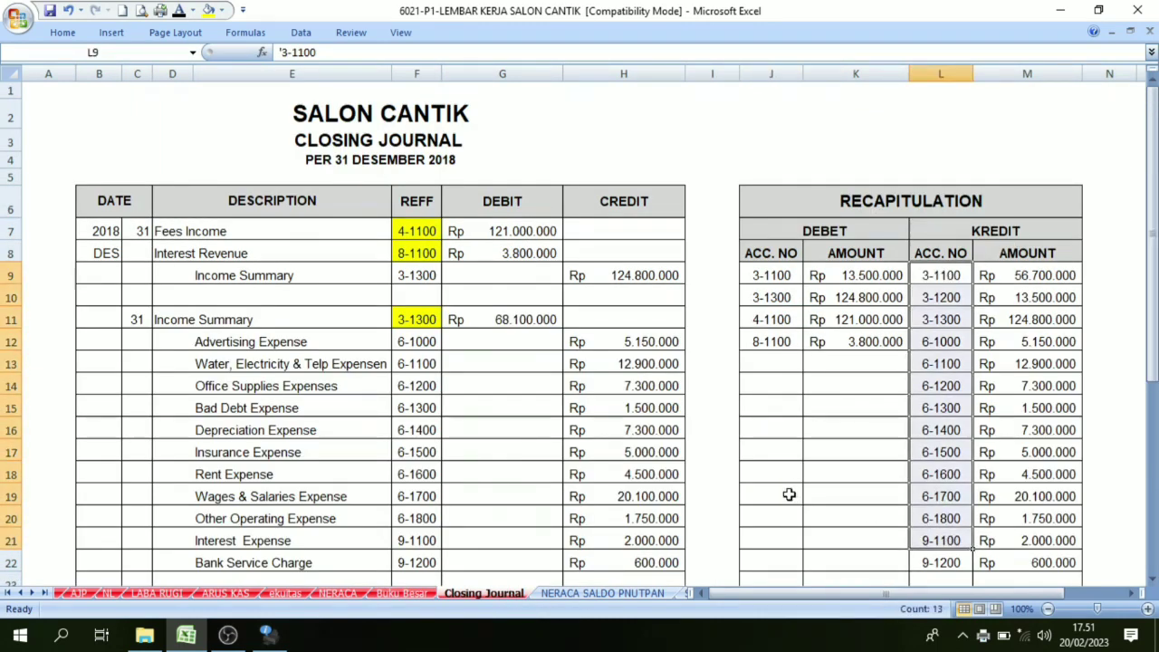
Reveal all remaining hidden ledger entries by applying the Automatic font colour to the whole Buku Besar sheet
{"action": "left_click", "coordinate": [408, 594]}
{"action": "scroll", "coordinate": [598, 378], "scroll_direction": "up", "scroll_amount": 15}
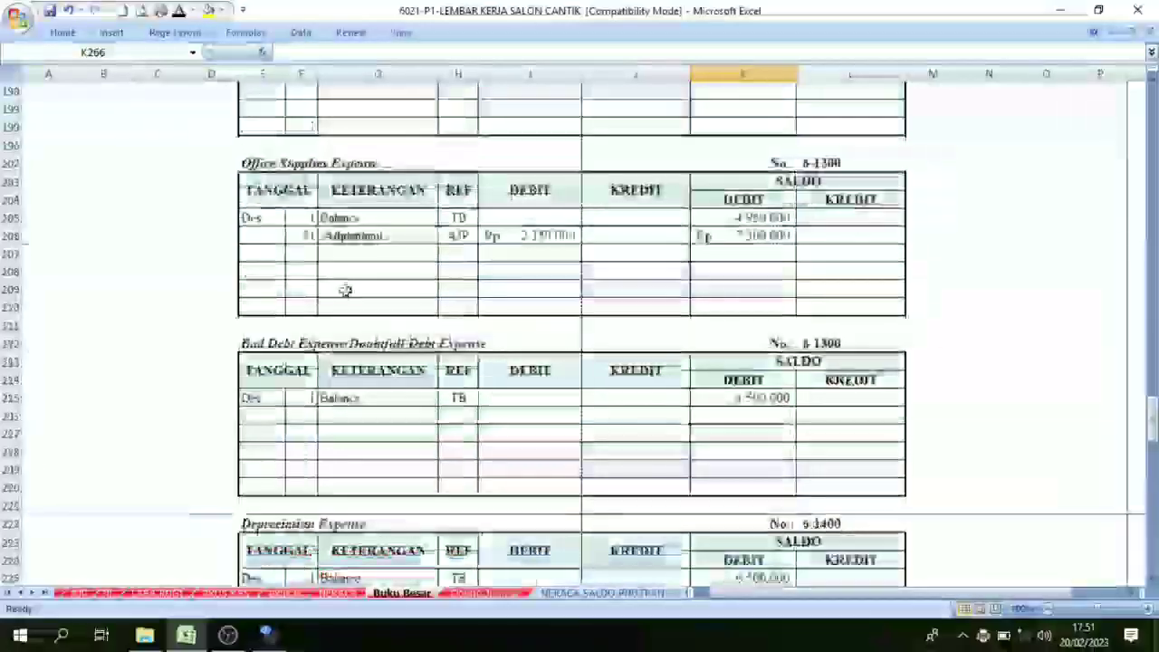
{"action": "scroll", "coordinate": [345, 290], "scroll_direction": "up", "scroll_amount": 20}
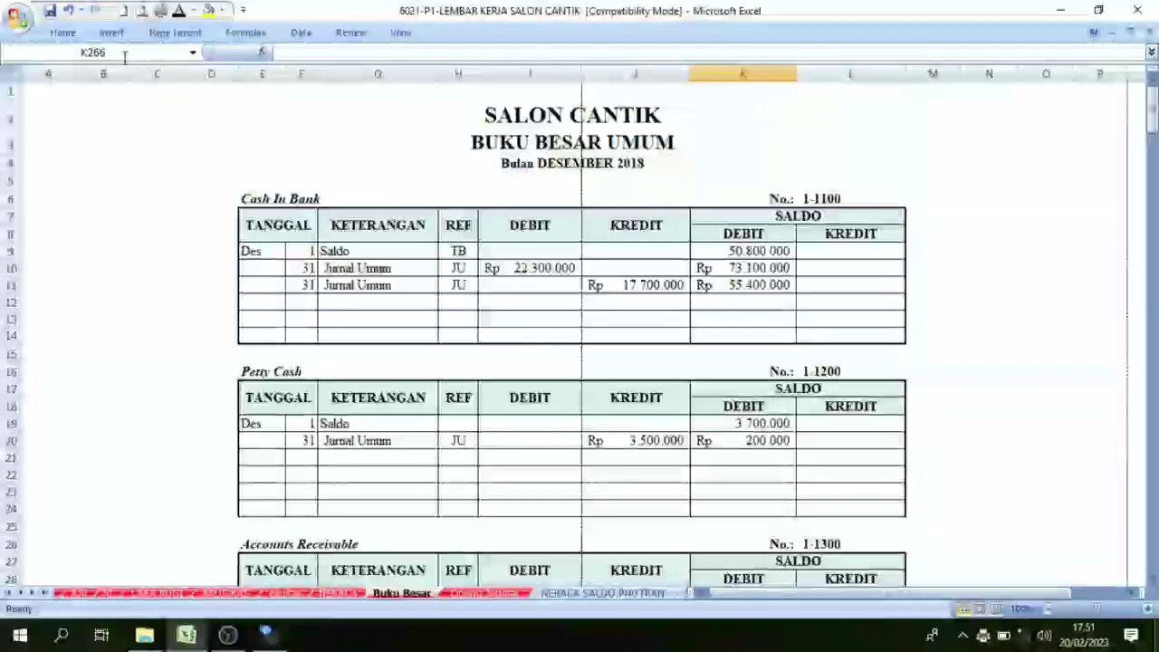
{"action": "left_click", "coordinate": [11, 73]}
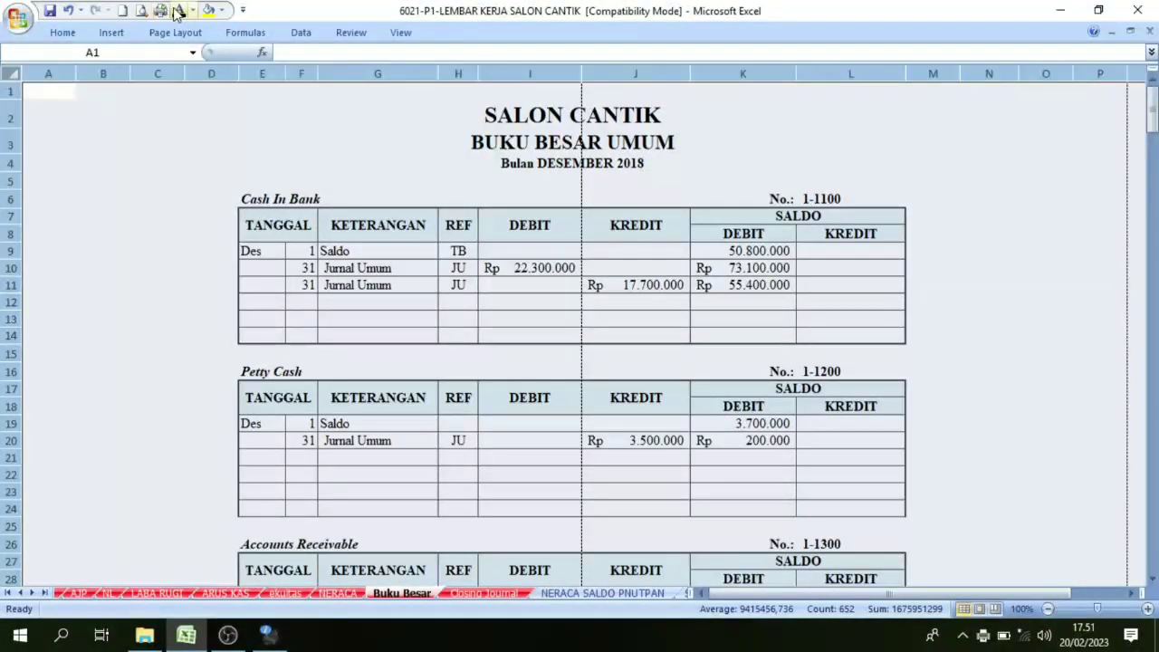
{"action": "left_click", "coordinate": [459, 267]}
Review the Buku Besar ledgers from Cash In Bank through the owner's capital and drawing accounts
{"action": "scroll", "coordinate": [617, 321], "scroll_direction": "down", "scroll_amount": 8}
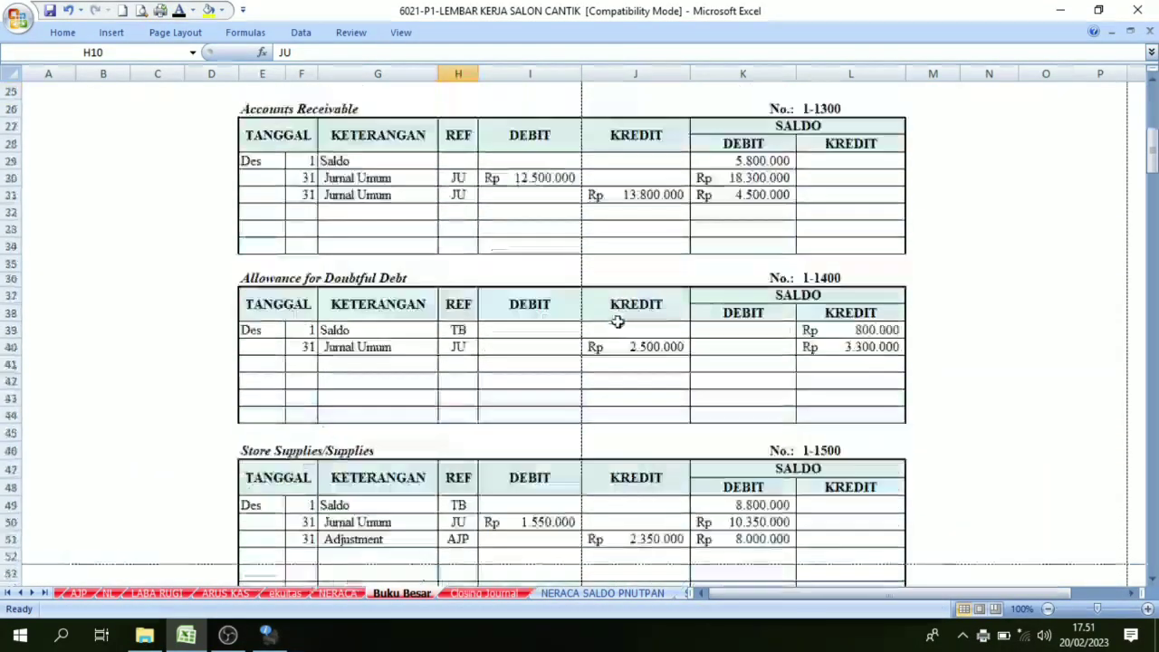
{"action": "scroll", "coordinate": [616, 322], "scroll_direction": "down", "scroll_amount": 10}
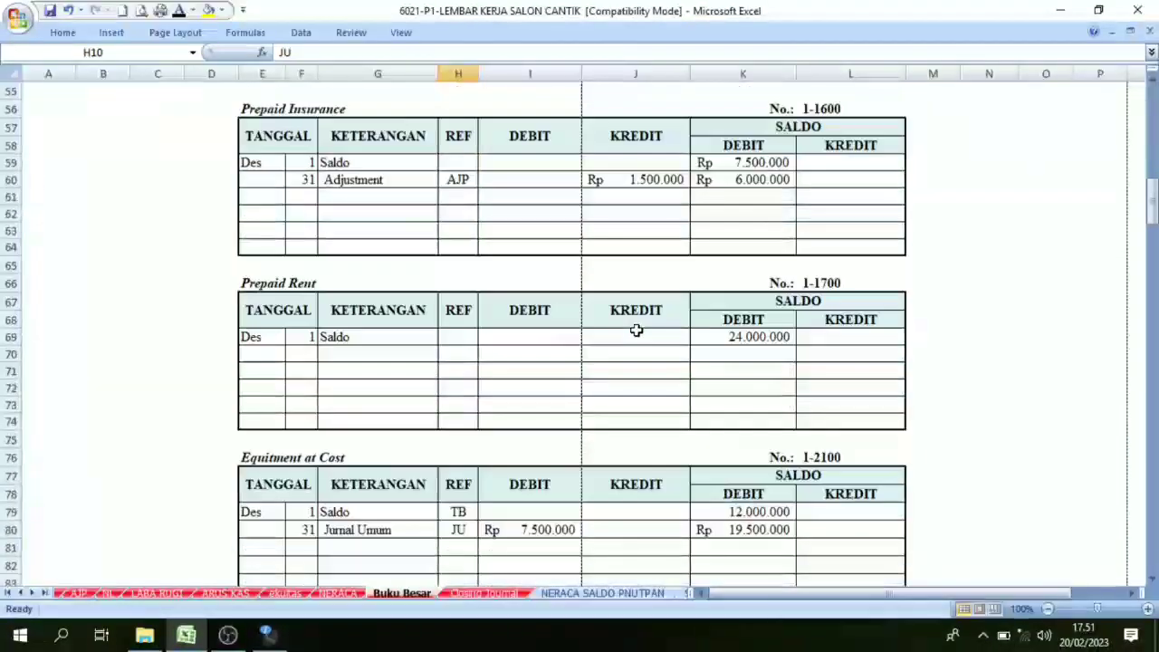
{"action": "scroll", "coordinate": [637, 330], "scroll_direction": "down", "scroll_amount": 14}
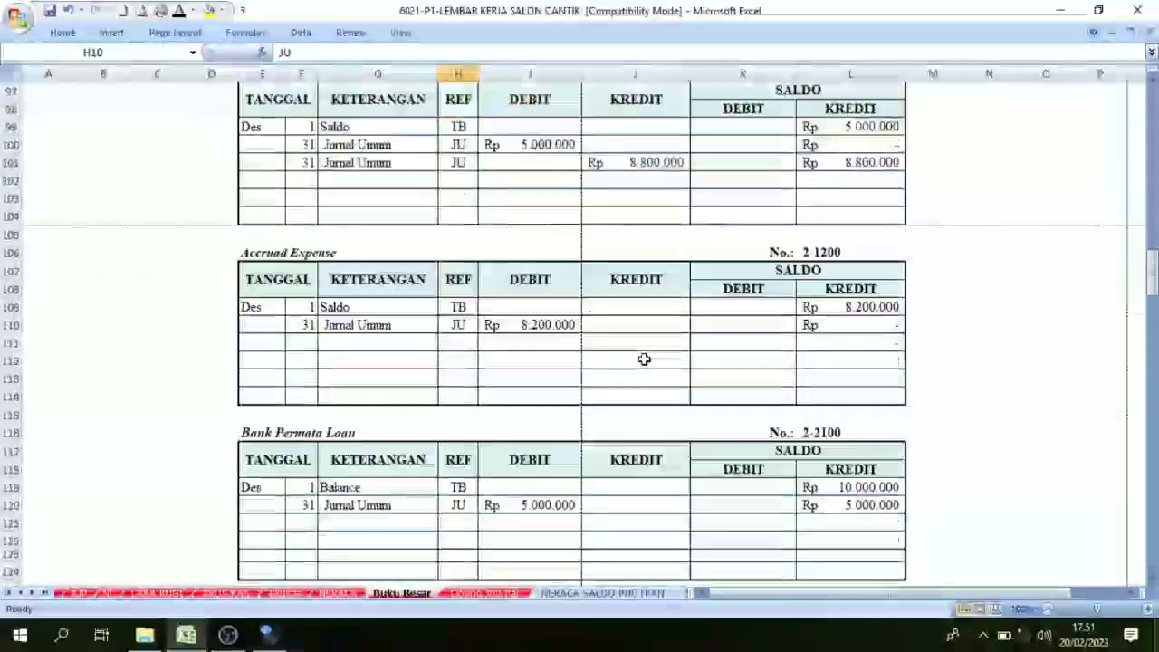
{"action": "scroll", "coordinate": [644, 359], "scroll_direction": "down", "scroll_amount": 8}
{"action": "scroll", "coordinate": [642, 360], "scroll_direction": "up", "scroll_amount": 2}
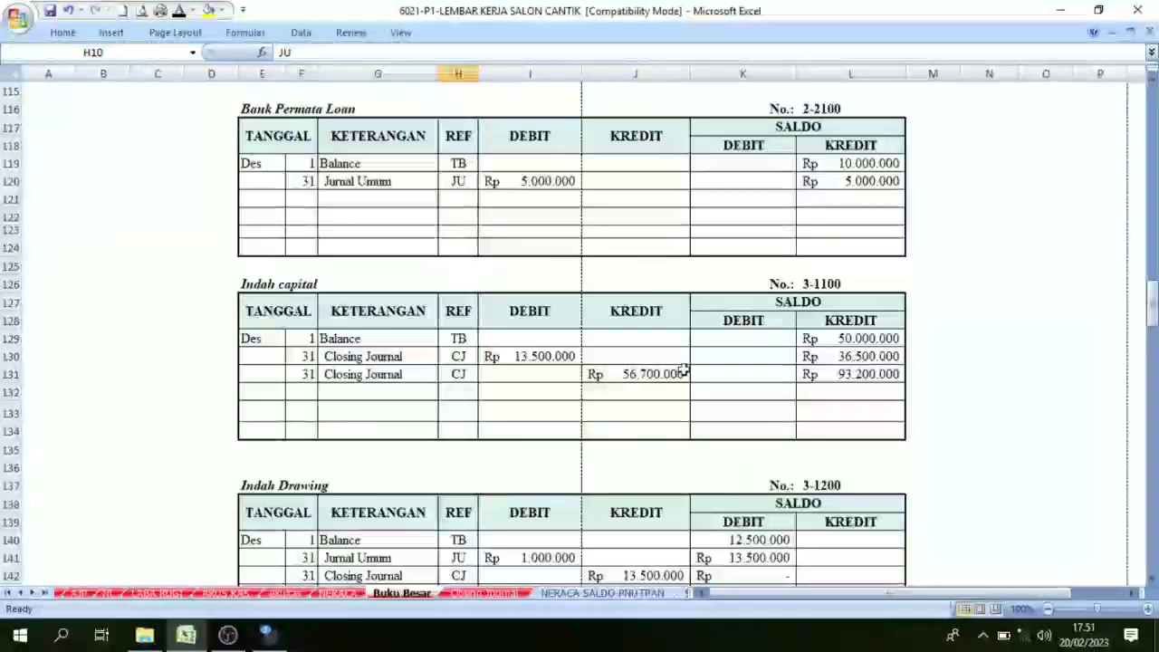
{"action": "scroll", "coordinate": [531, 381], "scroll_direction": "down", "scroll_amount": 2}
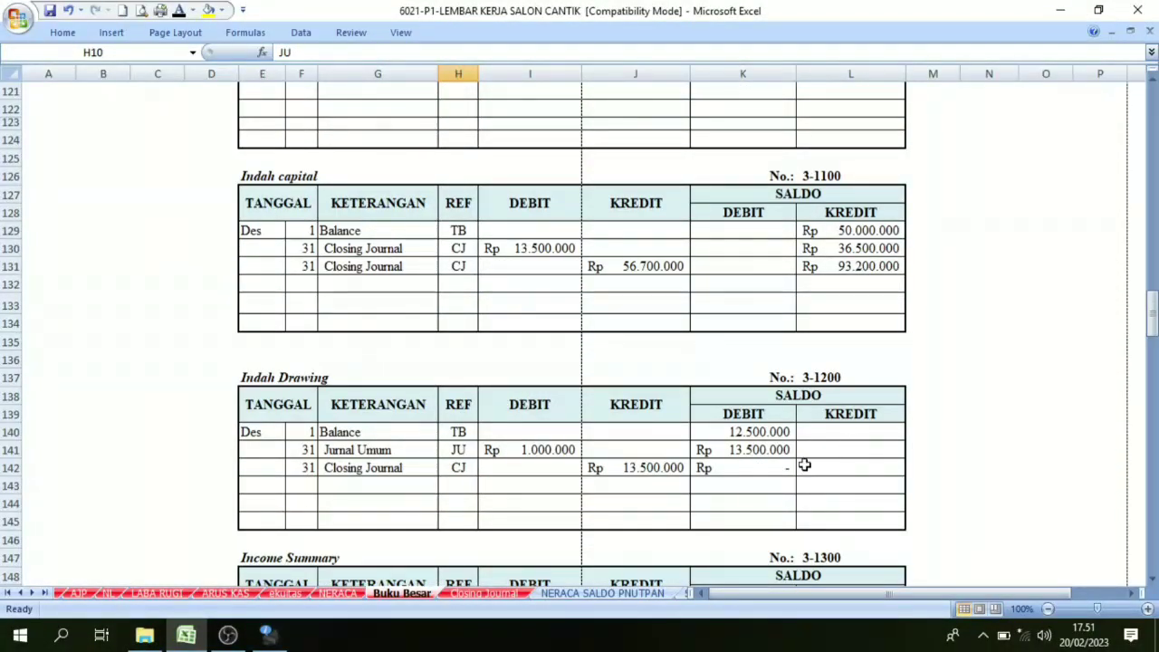
Check the post-closing balances of the owner's drawing account, Income Summary and Fees Income in K142, K152 and L162
{"action": "left_click", "coordinate": [777, 466]}
{"action": "scroll", "coordinate": [425, 235], "scroll_direction": "up", "scroll_amount": 1}
{"action": "scroll", "coordinate": [429, 263], "scroll_direction": "down", "scroll_amount": 3}
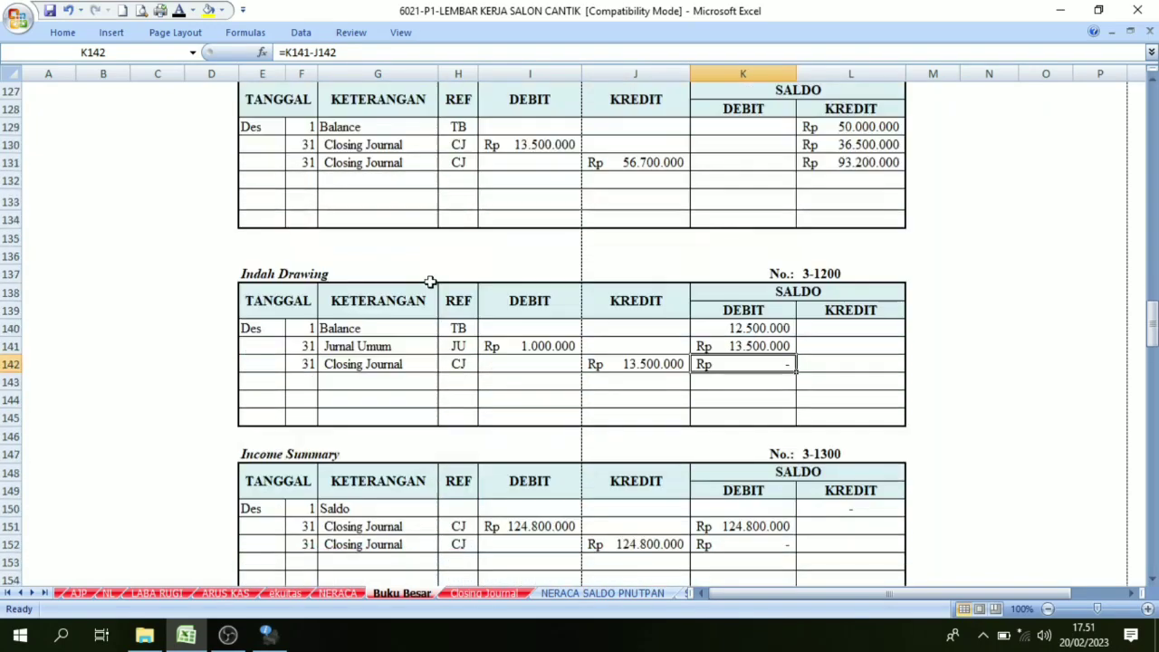
{"action": "scroll", "coordinate": [689, 362], "scroll_direction": "down", "scroll_amount": 2}
{"action": "left_click", "coordinate": [800, 440]}
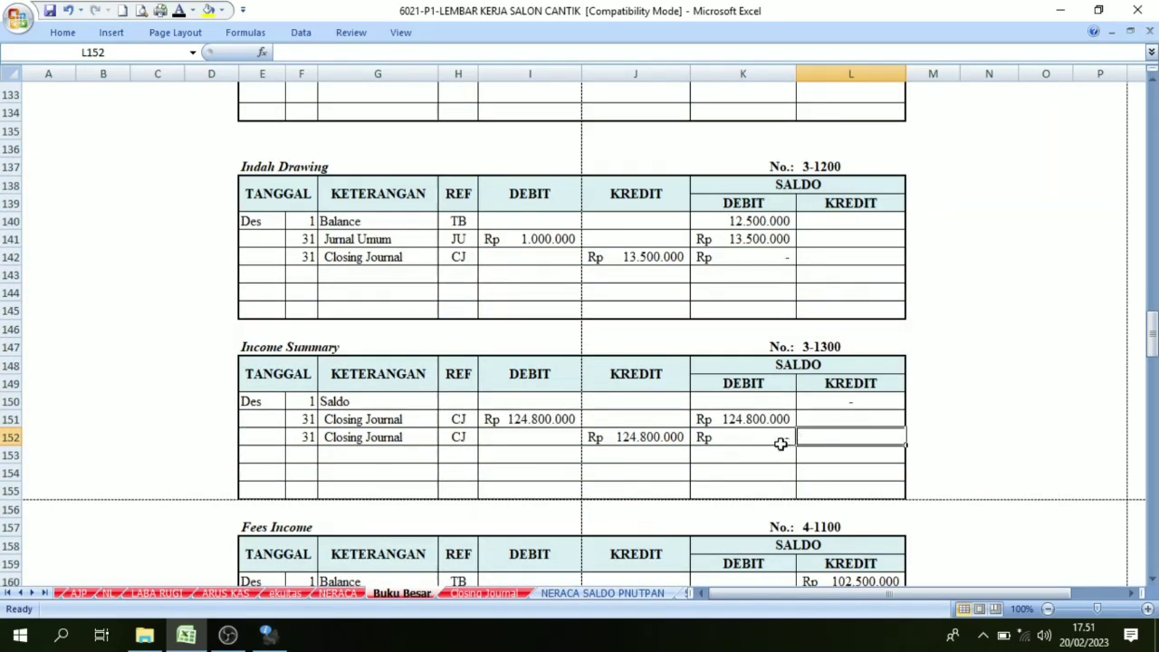
{"action": "left_click", "coordinate": [779, 445]}
{"action": "scroll", "coordinate": [675, 458], "scroll_direction": "down", "scroll_amount": 4}
{"action": "left_click", "coordinate": [883, 403]}
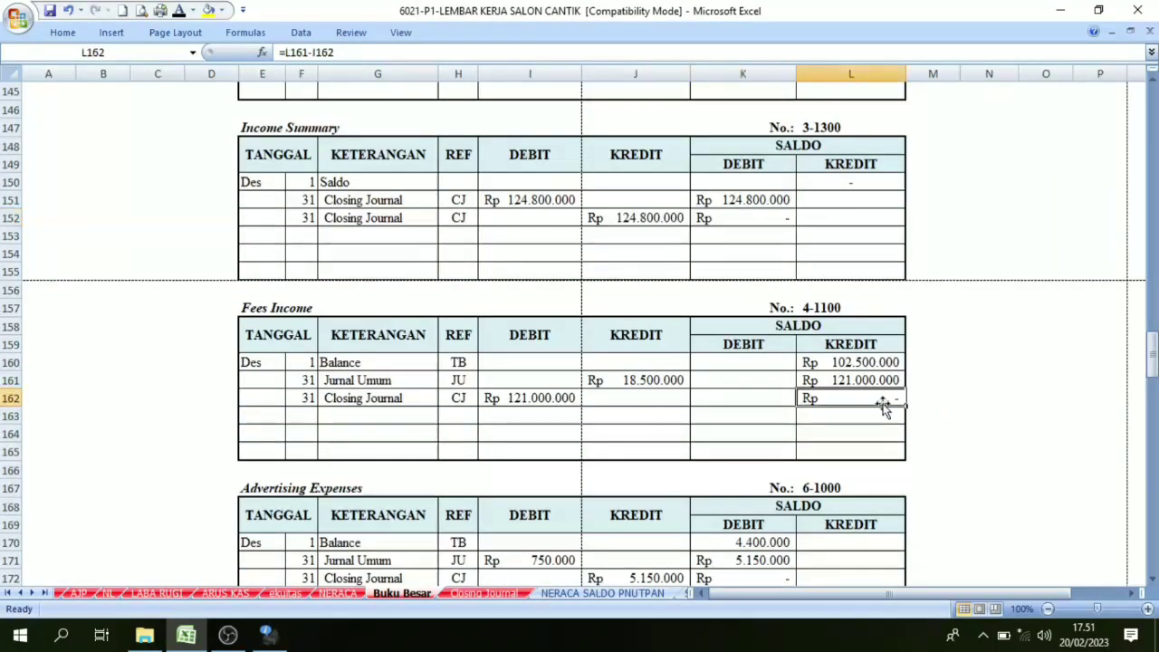
Check the closing entries and final balances of the expense ledgers from Advertising Expenses to Bad Debt Expense
{"action": "scroll", "coordinate": [757, 416], "scroll_direction": "down", "scroll_amount": 3}
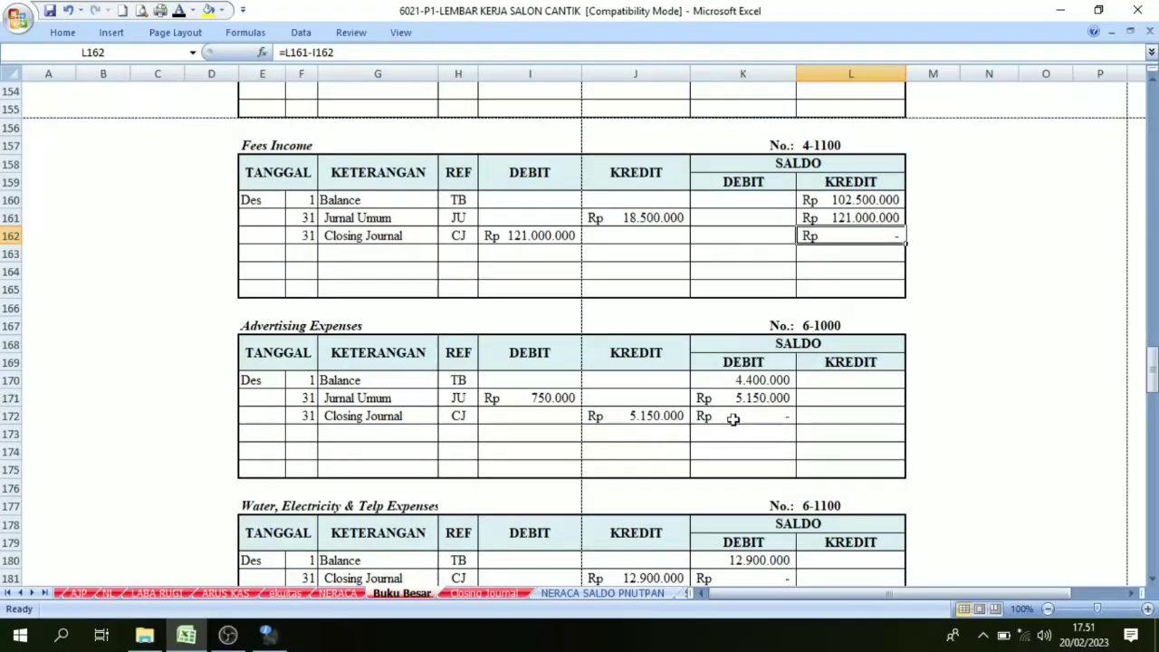
{"action": "left_click", "coordinate": [734, 419]}
{"action": "scroll", "coordinate": [643, 414], "scroll_direction": "down", "scroll_amount": 3}
{"action": "left_click", "coordinate": [308, 434]}
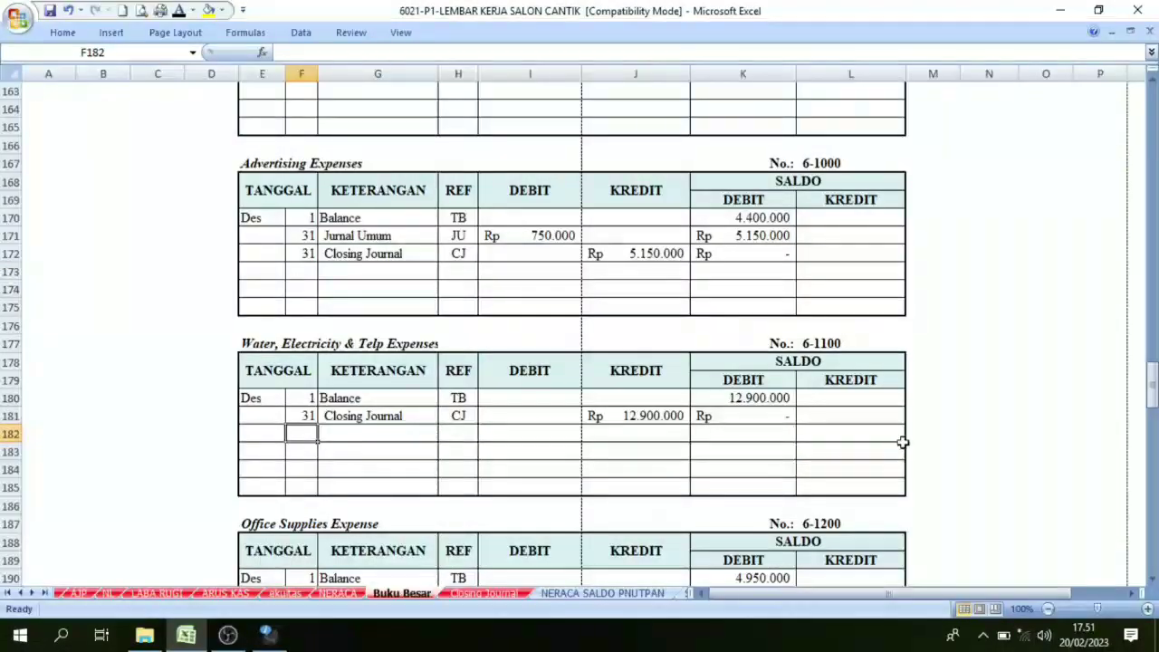
{"action": "left_click", "coordinate": [901, 440]}
{"action": "left_click", "coordinate": [636, 418]}
{"action": "scroll", "coordinate": [439, 424], "scroll_direction": "down", "scroll_amount": 3}
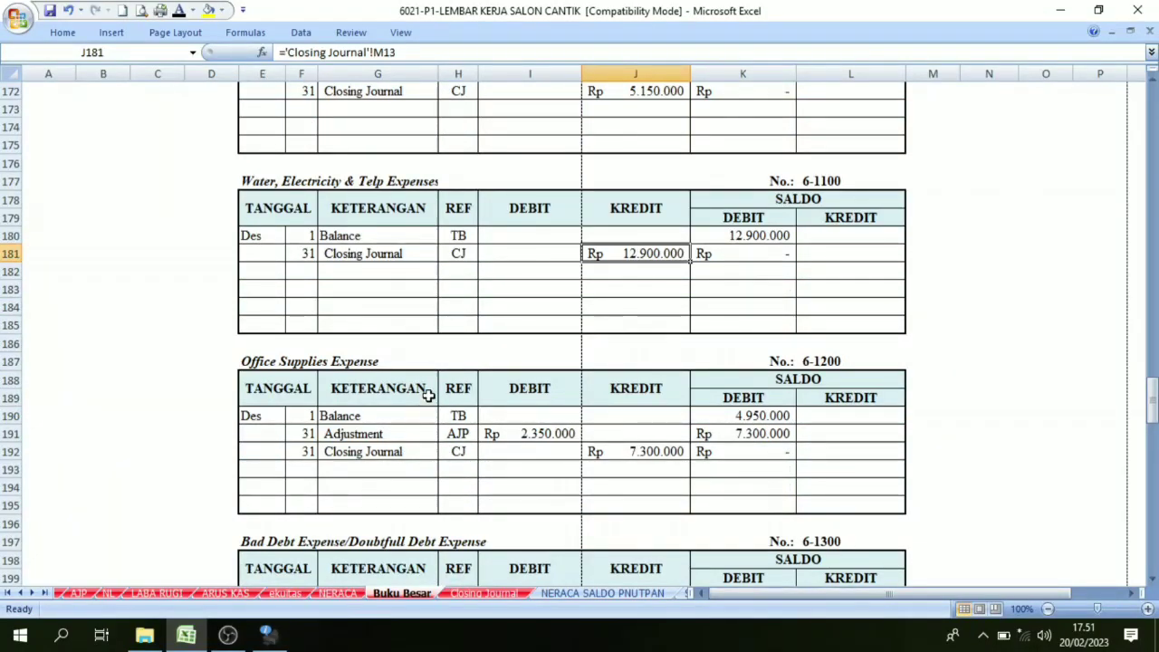
{"action": "left_click", "coordinate": [757, 445]}
{"action": "scroll", "coordinate": [610, 445], "scroll_direction": "down", "scroll_amount": 4}
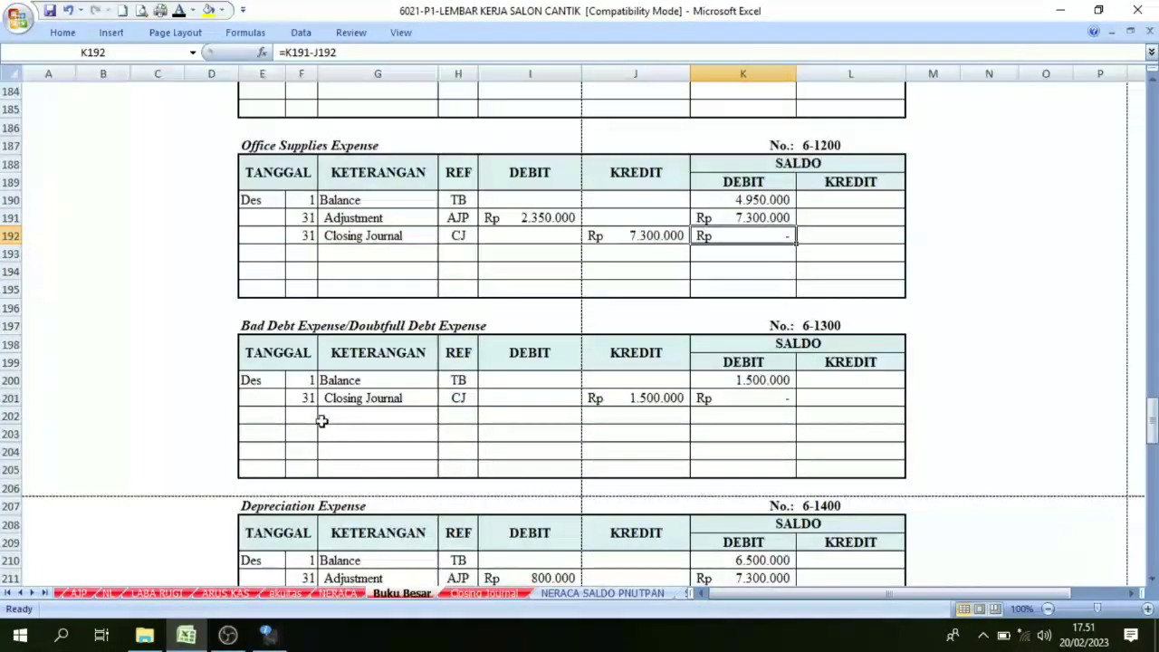
{"action": "left_click", "coordinate": [308, 418]}
{"action": "left_click", "coordinate": [810, 417]}
{"action": "scroll", "coordinate": [762, 437], "scroll_direction": "down", "scroll_amount": 5}
Review the asset and liability ledgers on Buku Besar again, including Prepaid Rent's debit balance
{"action": "scroll", "coordinate": [1041, 378], "scroll_direction": "up", "scroll_amount": 20}
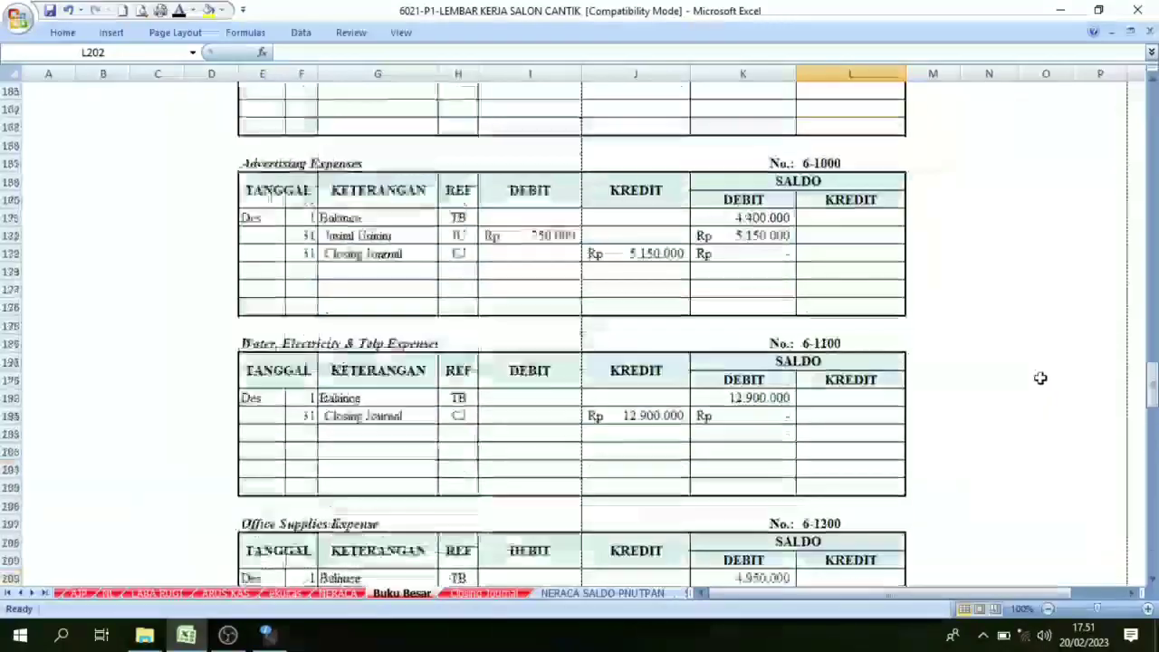
{"action": "scroll", "coordinate": [644, 328], "scroll_direction": "up", "scroll_amount": 15}
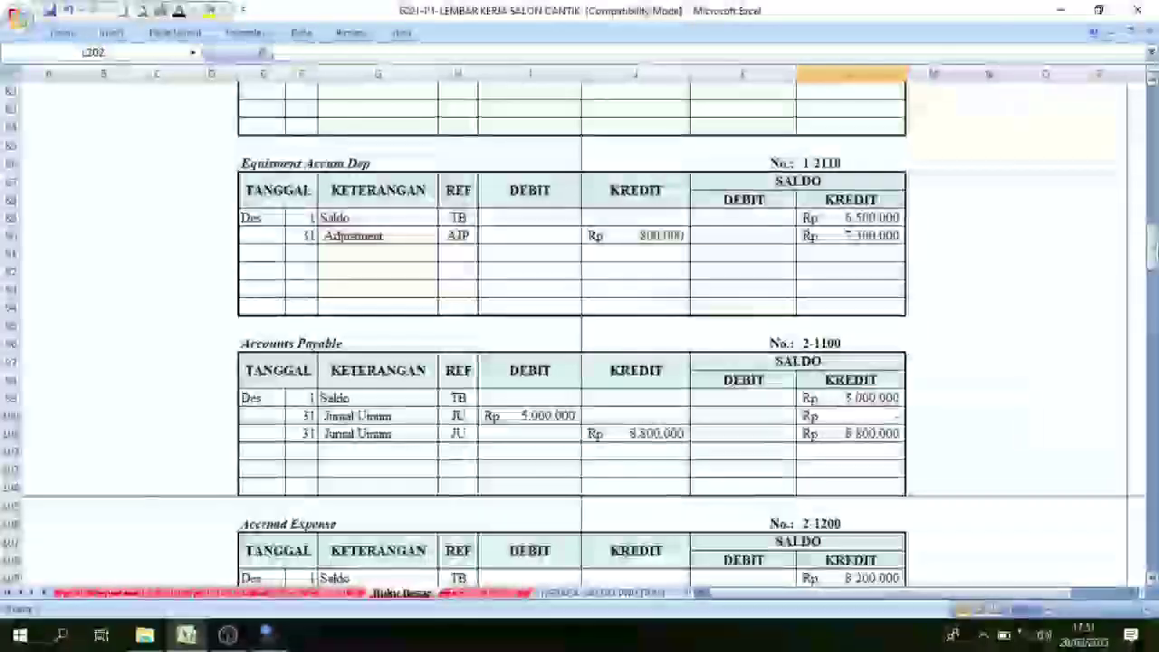
{"action": "left_click_drag", "start_coordinate": [1152, 308], "coordinate": [1149, 247]}
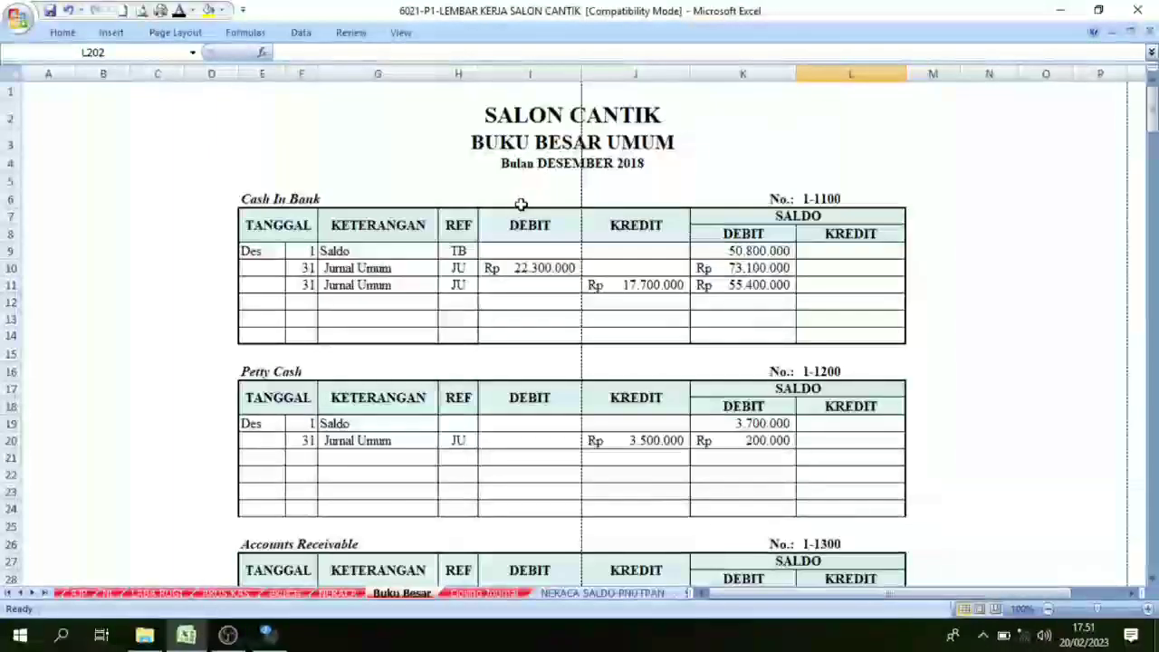
{"action": "scroll", "coordinate": [595, 303], "scroll_direction": "down", "scroll_amount": 6}
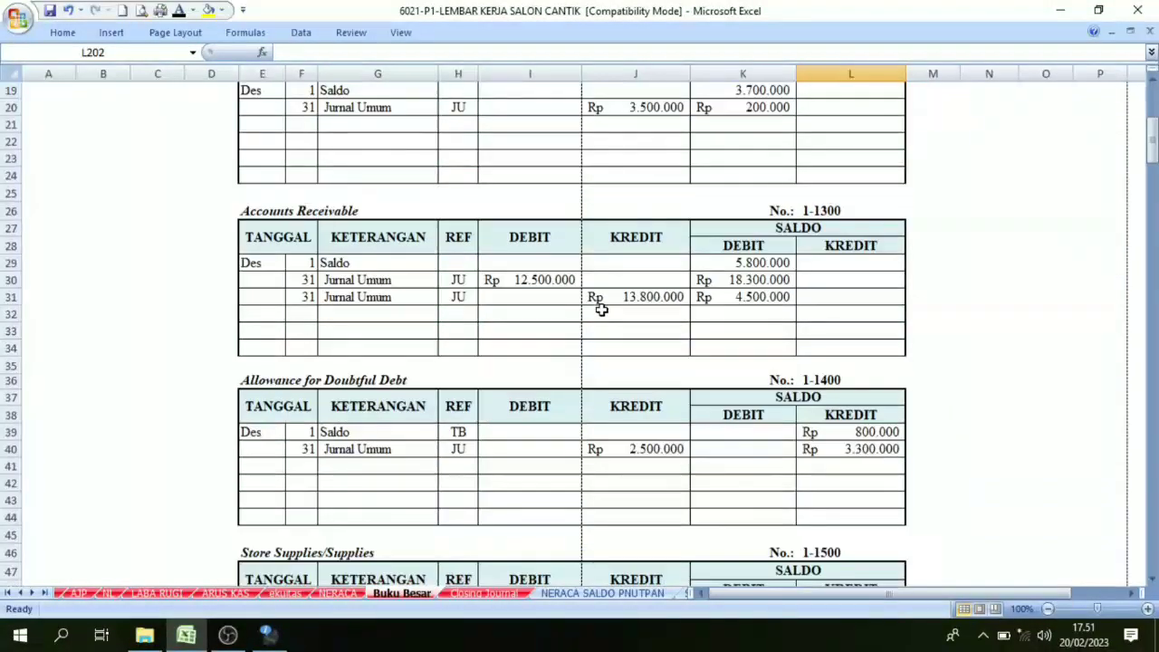
{"action": "scroll", "coordinate": [634, 244], "scroll_direction": "up", "scroll_amount": 5}
{"action": "scroll", "coordinate": [838, 150], "scroll_direction": "down", "scroll_amount": 12}
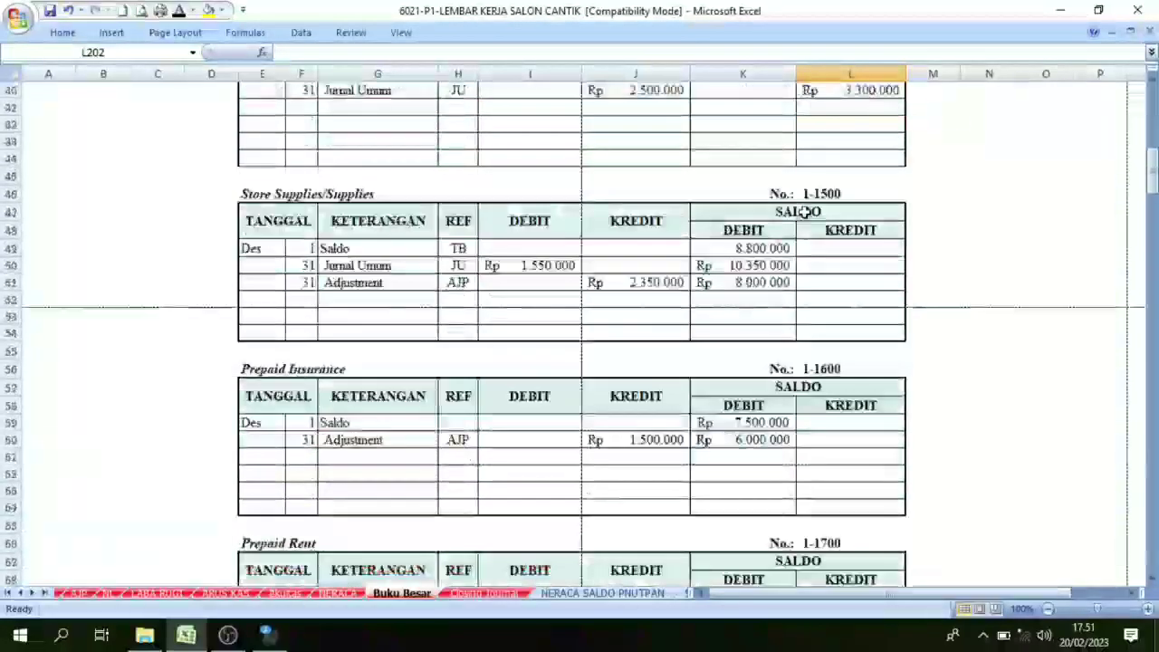
{"action": "scroll", "coordinate": [815, 271], "scroll_direction": "down", "scroll_amount": 6}
{"action": "scroll", "coordinate": [790, 359], "scroll_direction": "down", "scroll_amount": 12}
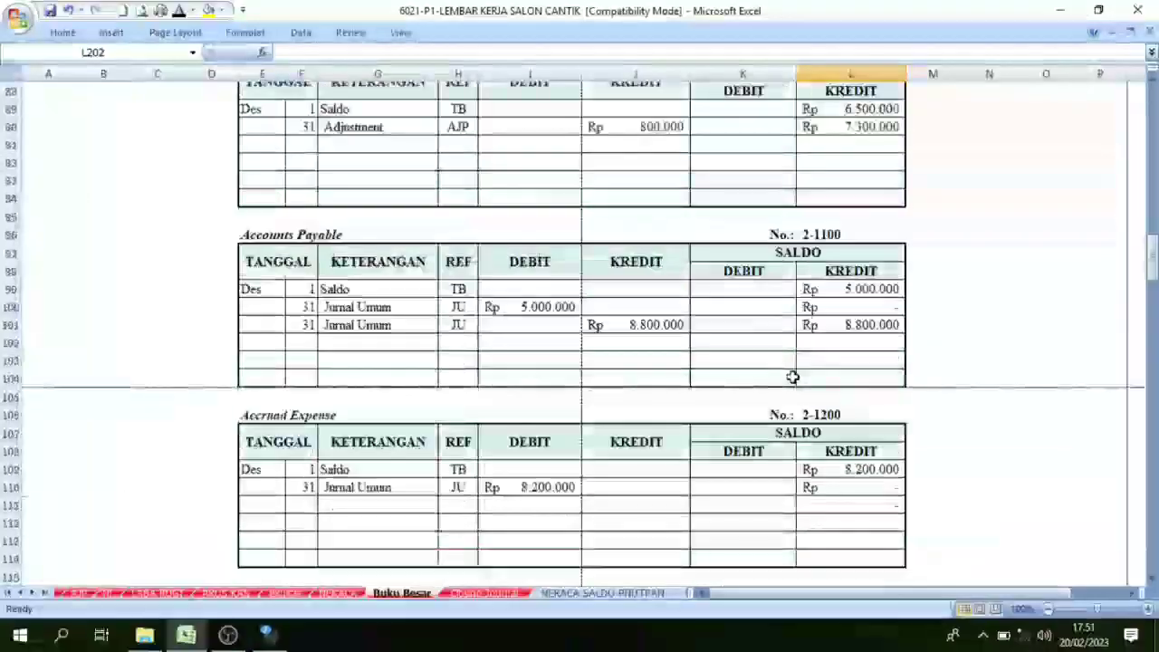
{"action": "scroll", "coordinate": [784, 376], "scroll_direction": "up", "scroll_amount": 3}
{"action": "scroll", "coordinate": [783, 376], "scroll_direction": "up", "scroll_amount": 9}
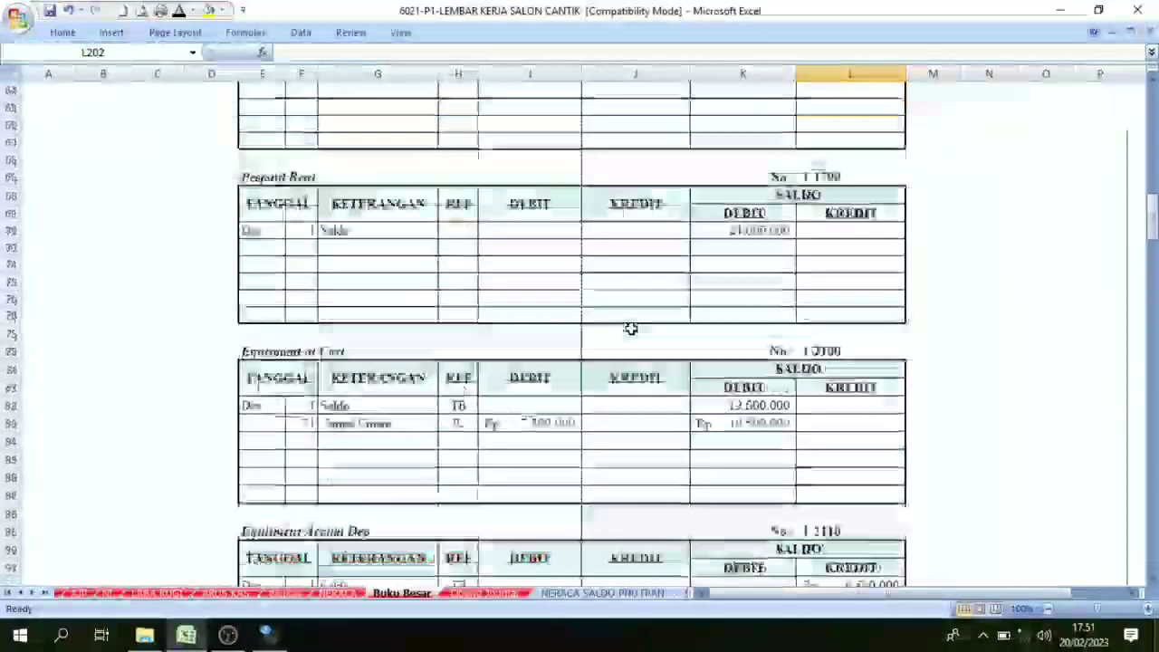
{"action": "left_click", "coordinate": [743, 281]}
{"action": "left_click_drag", "start_coordinate": [1152, 210], "coordinate": [1152, 90]}
Open the NERACA SALDO PNUTPAN sheet and view its POST CLOSING TRIAL BALANCE heading
{"action": "left_click", "coordinate": [503, 593]}
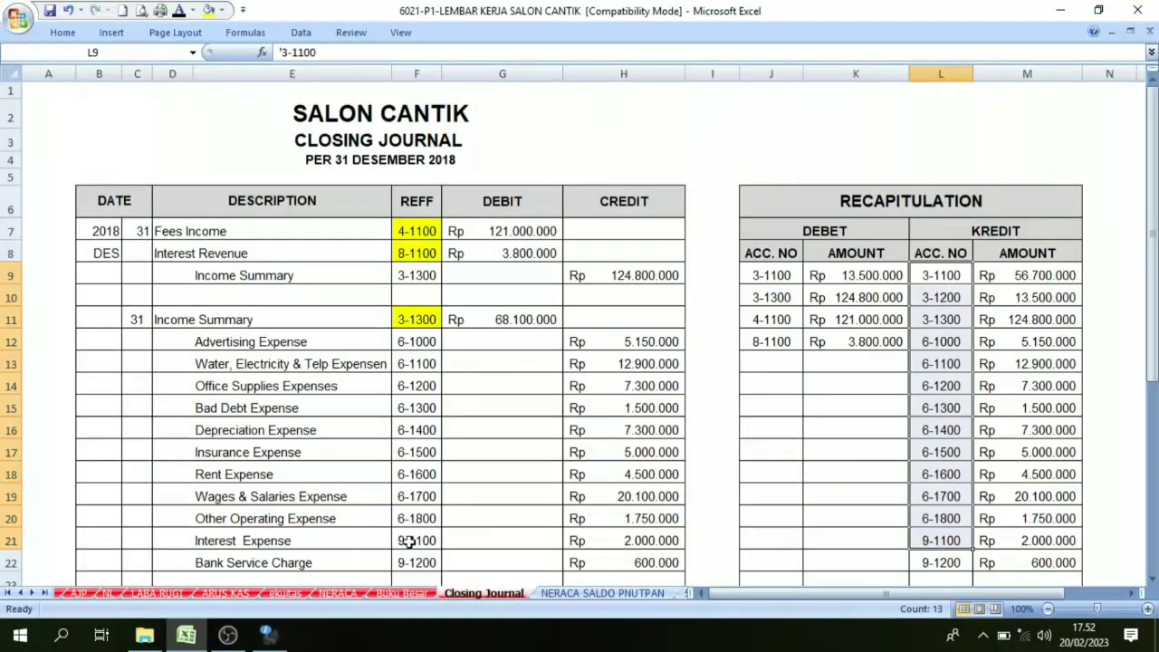
{"action": "left_click", "coordinate": [353, 590]}
{"action": "left_click", "coordinate": [586, 591]}
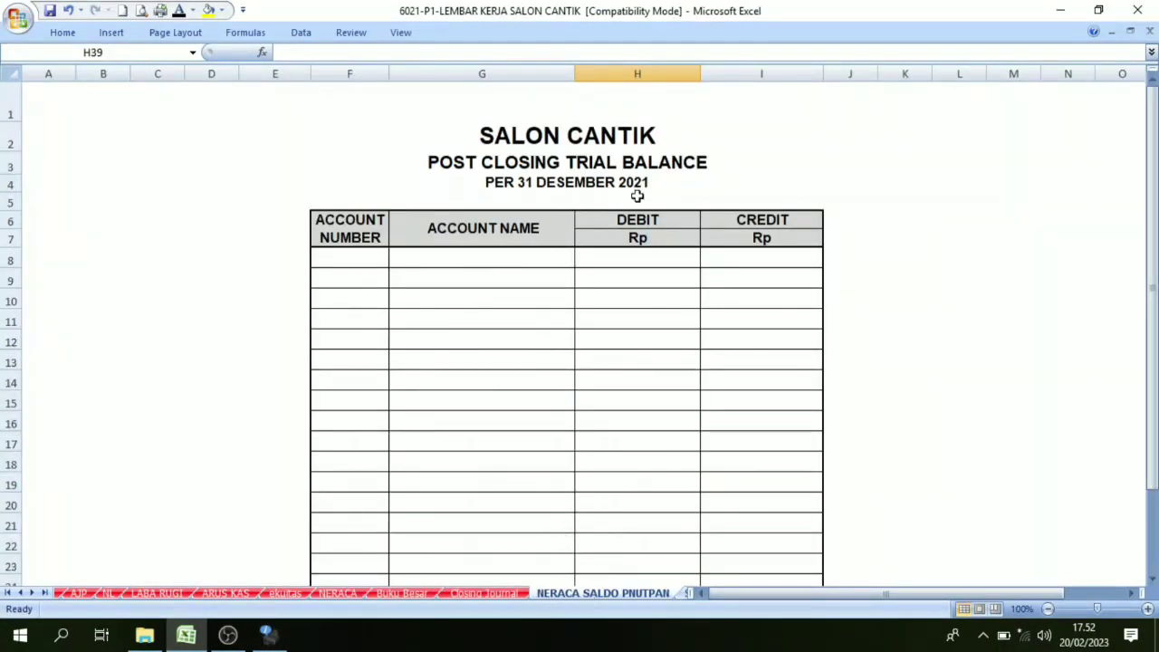
{"action": "left_click", "coordinate": [559, 161]}
{"action": "left_click", "coordinate": [892, 224]}
{"action": "left_click", "coordinate": [639, 163]}
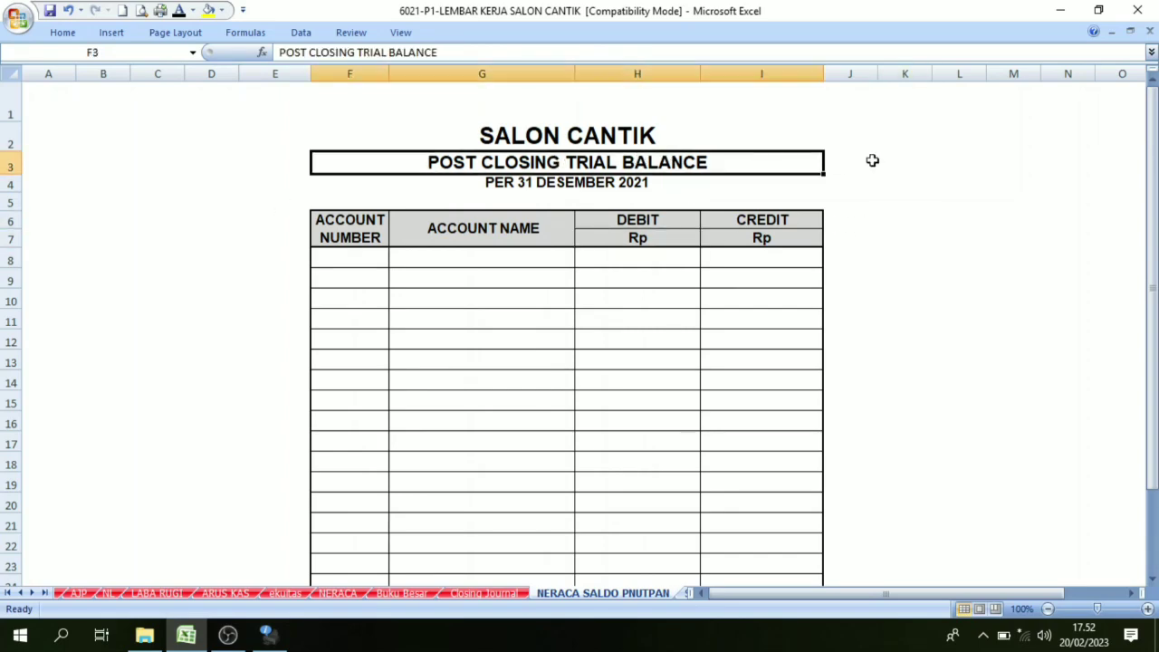
{"action": "left_click", "coordinate": [911, 165]}
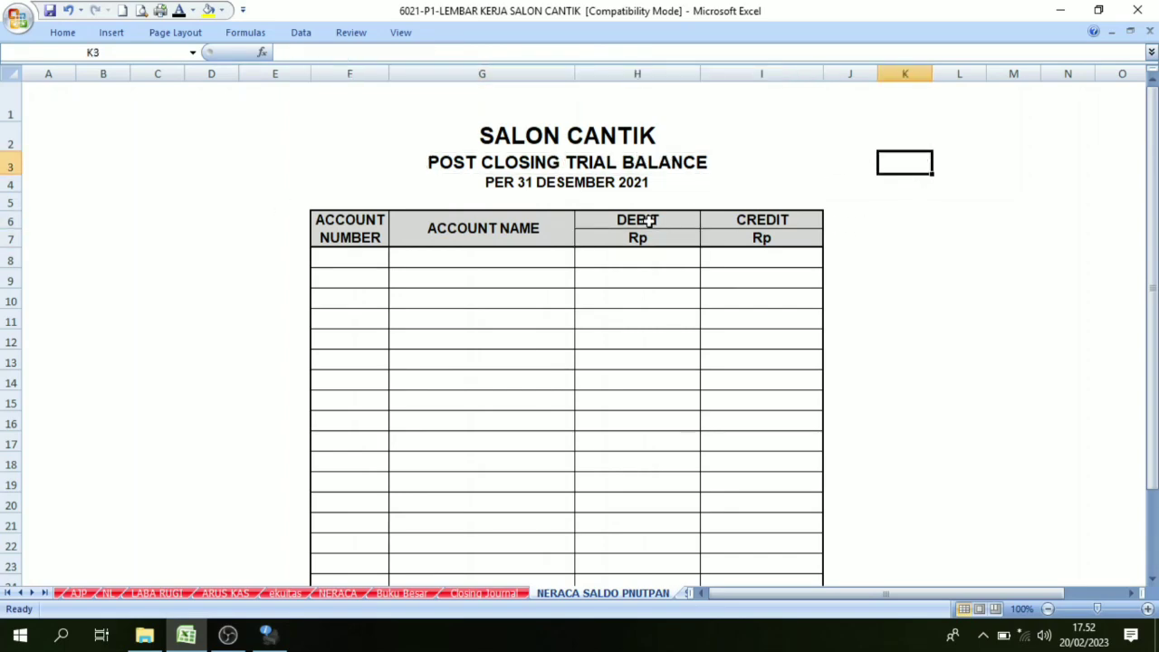
Reveal the hidden account numbers and names in F8:G26 of the post-closing trial balance by applying the black font colour
{"action": "left_click", "coordinate": [334, 253]}
{"action": "left_click", "coordinate": [445, 259]}
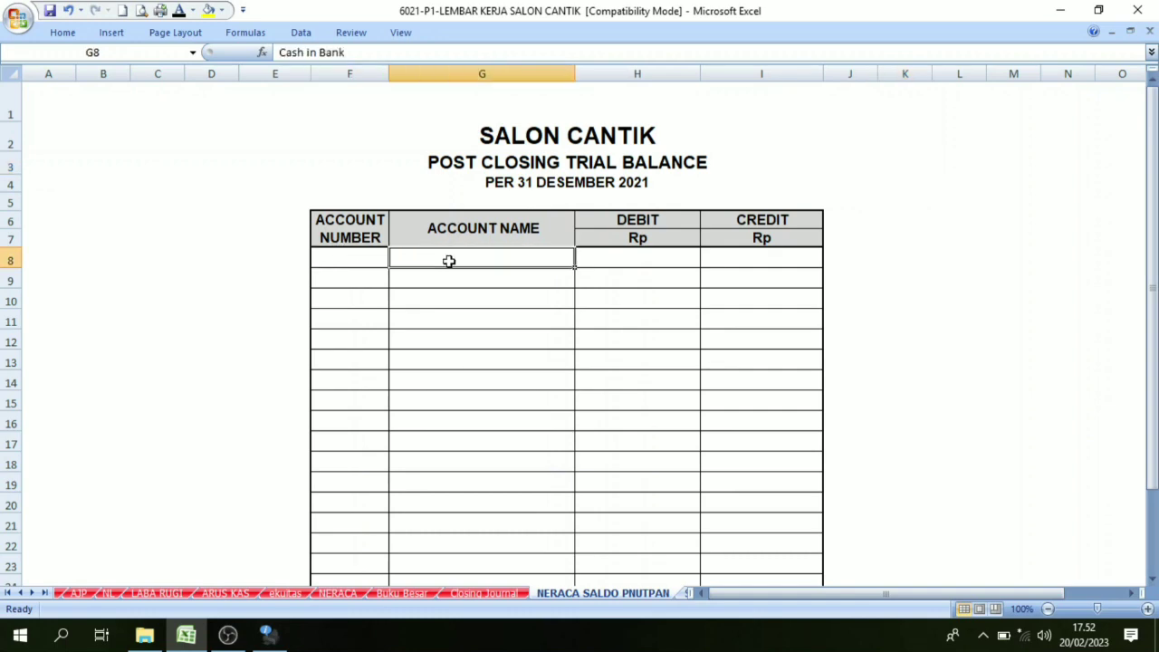
{"action": "left_click", "coordinate": [402, 594]}
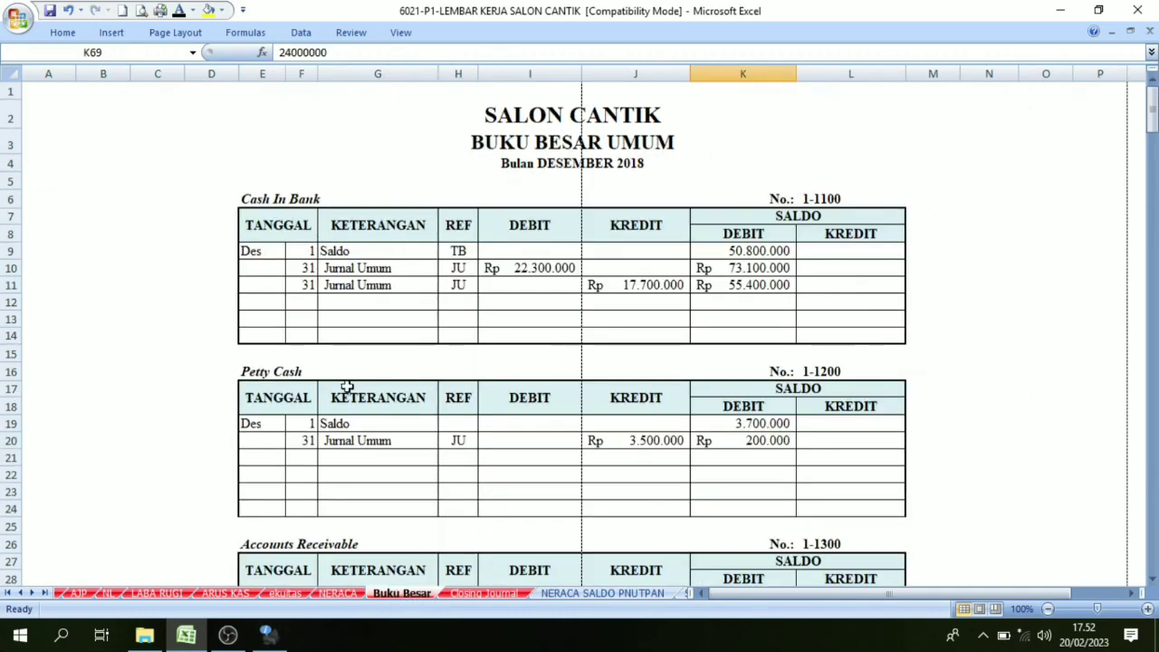
{"action": "left_click", "coordinate": [485, 594]}
{"action": "left_click", "coordinate": [570, 595]}
{"action": "left_click_drag", "start_coordinate": [343, 256], "coordinate": [451, 513]}
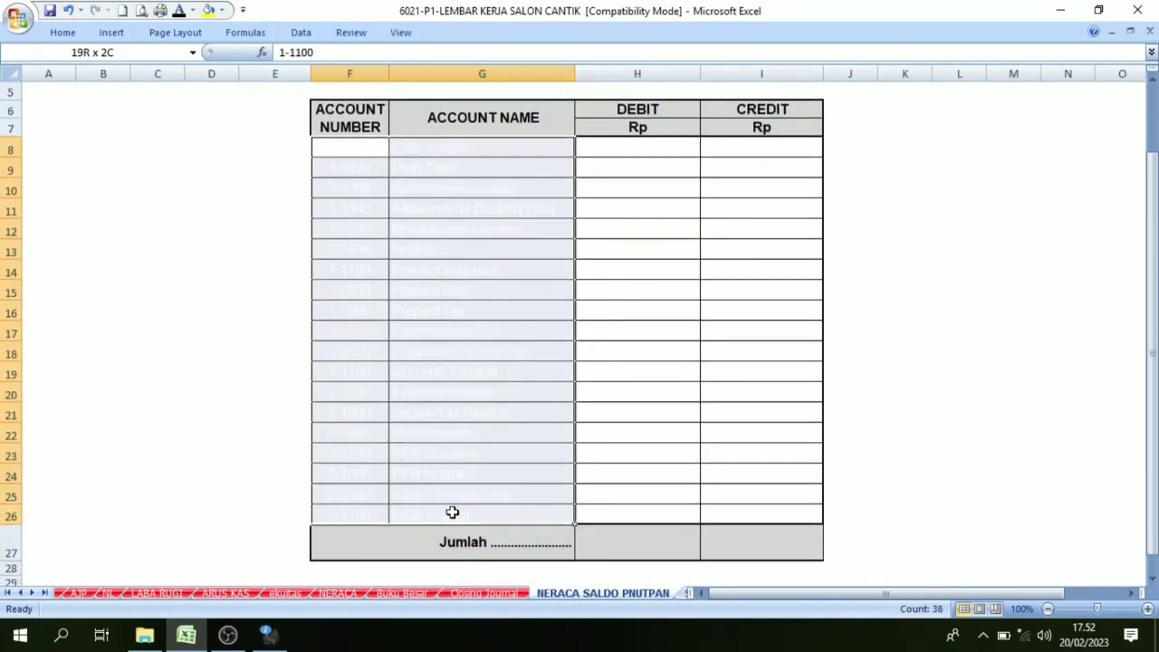
{"action": "left_click", "coordinate": [178, 9]}
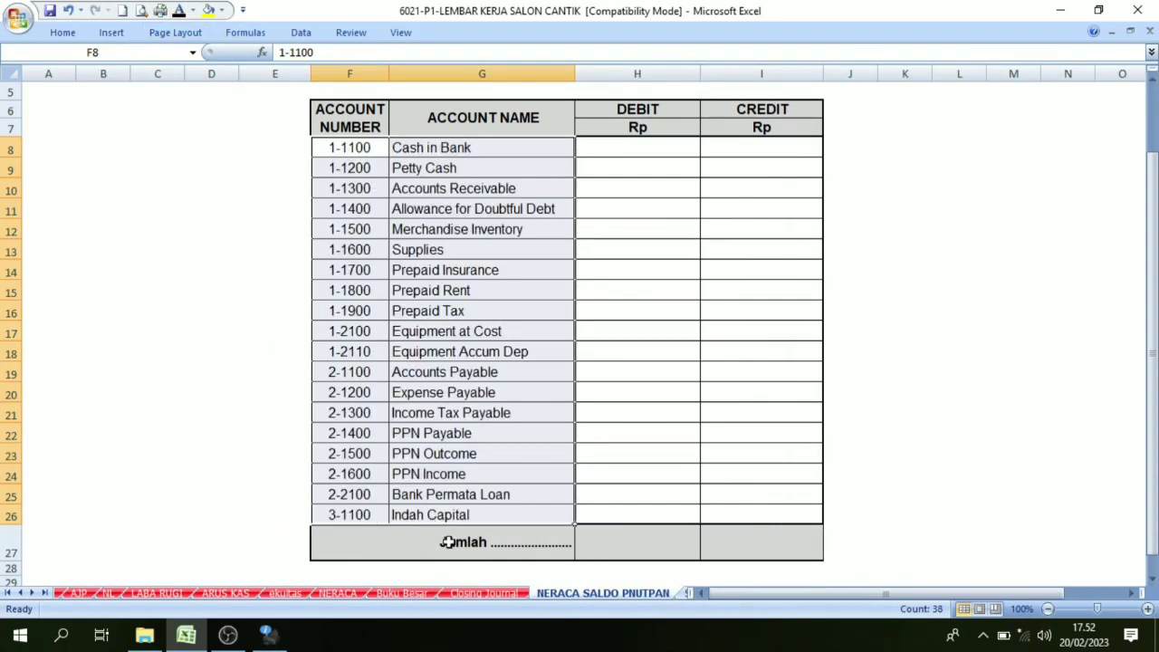
Review the trial balance's account numbers and names and its debit and credit columns
{"action": "left_click", "coordinate": [485, 491]}
{"action": "left_click_drag", "start_coordinate": [347, 148], "coordinate": [408, 505]}
{"action": "left_click", "coordinate": [600, 133]}
{"action": "key", "text": "Down"}
{"action": "left_click", "coordinate": [704, 147]}
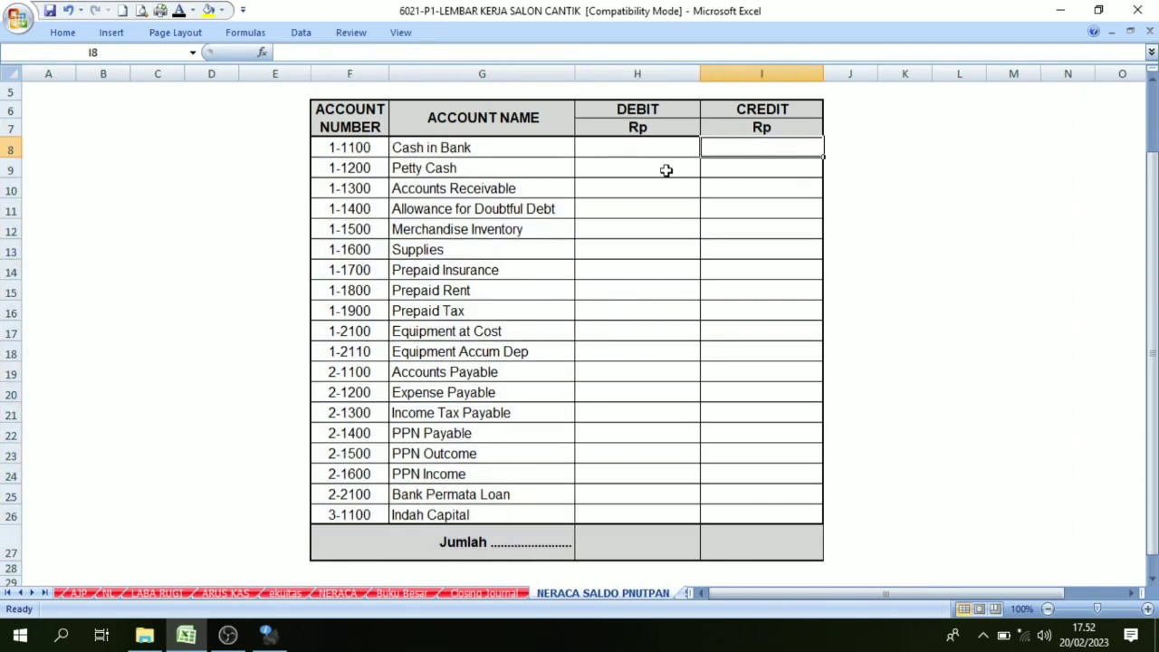
Check Cash In Bank's final debit balance in K11 on Buku Besar
{"action": "left_click", "coordinate": [424, 594]}
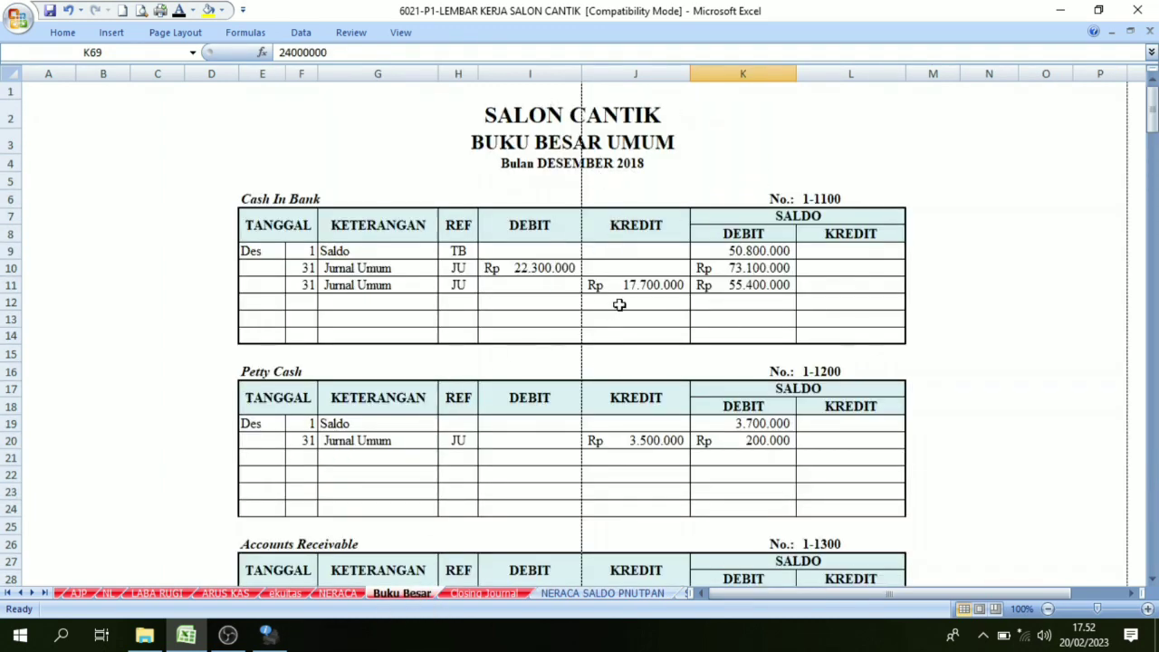
{"action": "left_click", "coordinate": [269, 198]}
{"action": "left_click", "coordinate": [323, 286]}
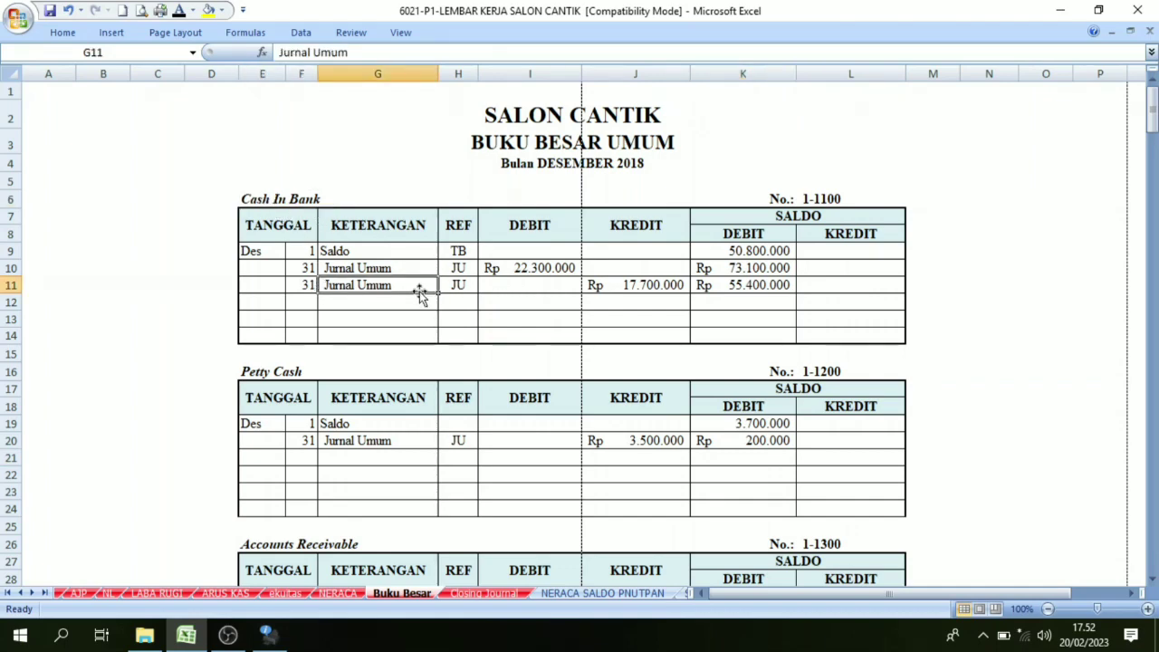
{"action": "left_click", "coordinate": [713, 288]}
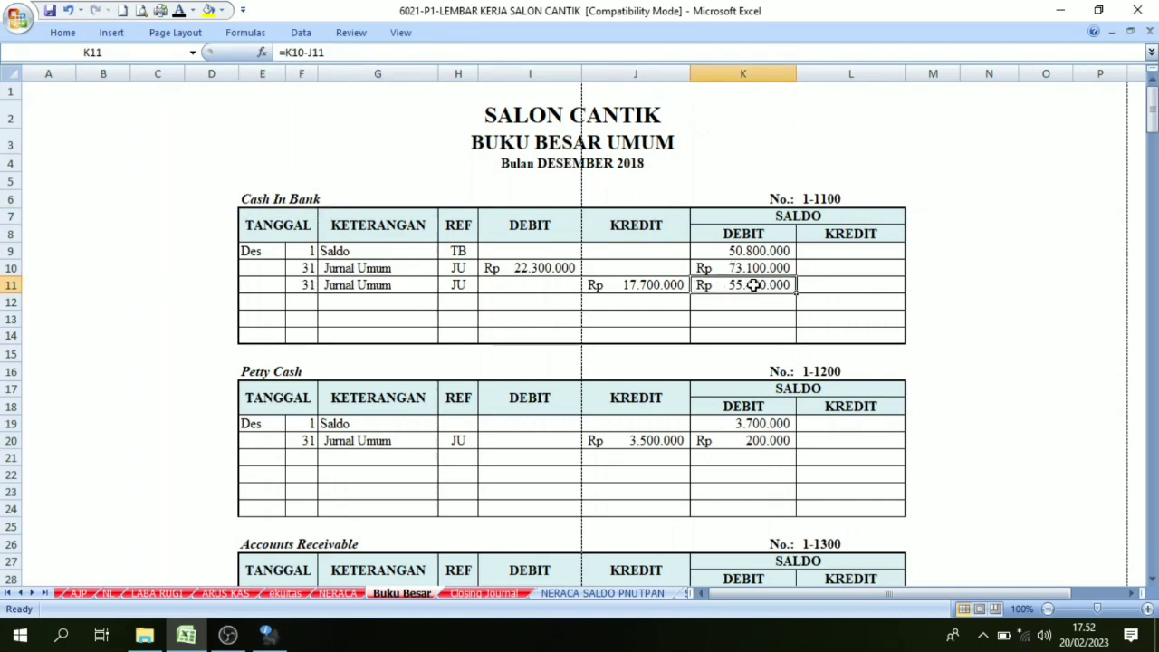
{"action": "left_click", "coordinate": [748, 223]}
{"action": "left_click", "coordinate": [752, 267]}
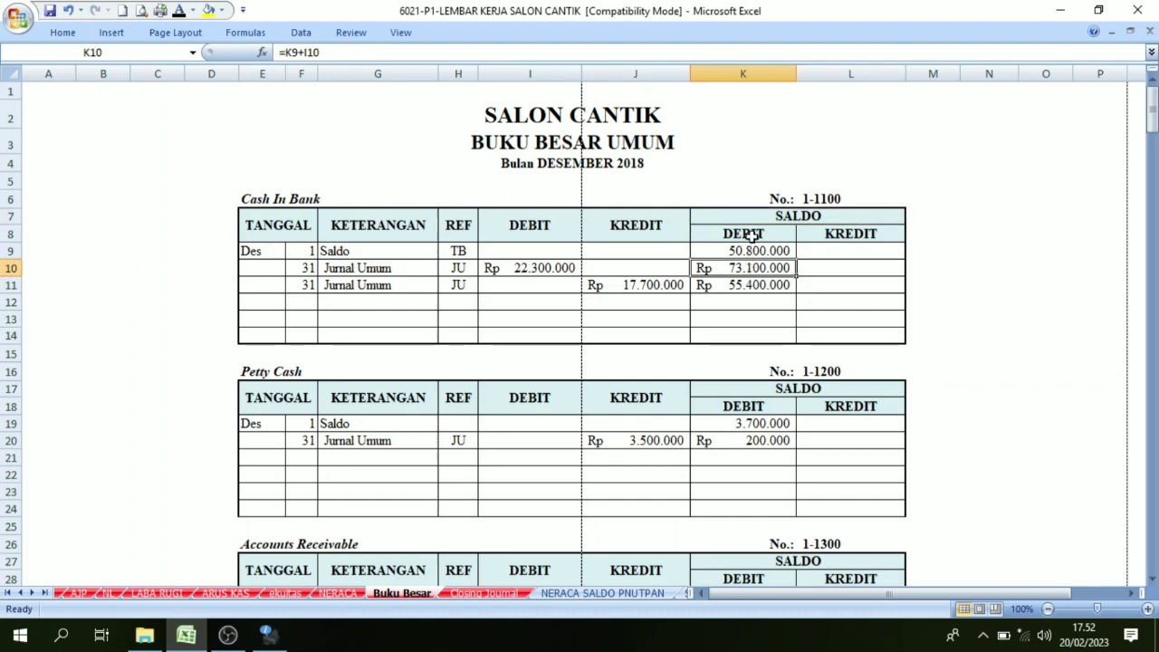
{"action": "left_click", "coordinate": [754, 284]}
{"action": "left_click", "coordinate": [751, 234]}
{"action": "left_click", "coordinate": [754, 283]}
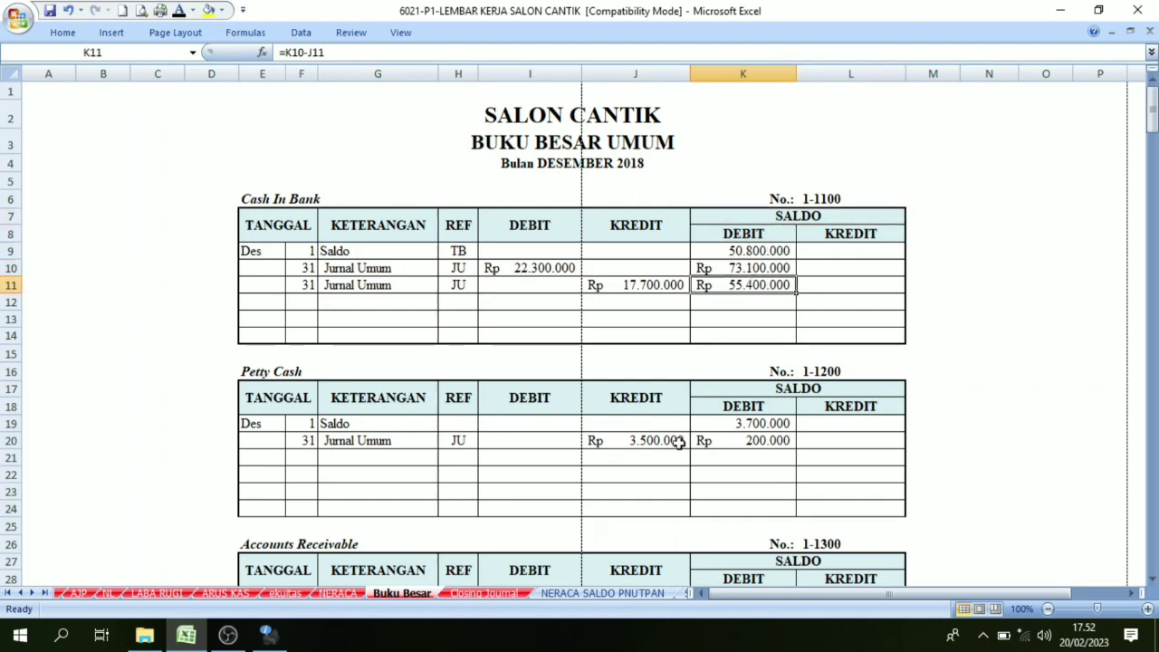
Reveal Cash in Bank's debit amount in H8 of NERACA SALDO PNUTPAN, which uses ='Buku Besar'!K11
{"action": "left_click", "coordinate": [602, 593]}
{"action": "left_click", "coordinate": [606, 150]}
{"action": "scroll", "coordinate": [611, 168], "scroll_direction": "up", "scroll_amount": 2}
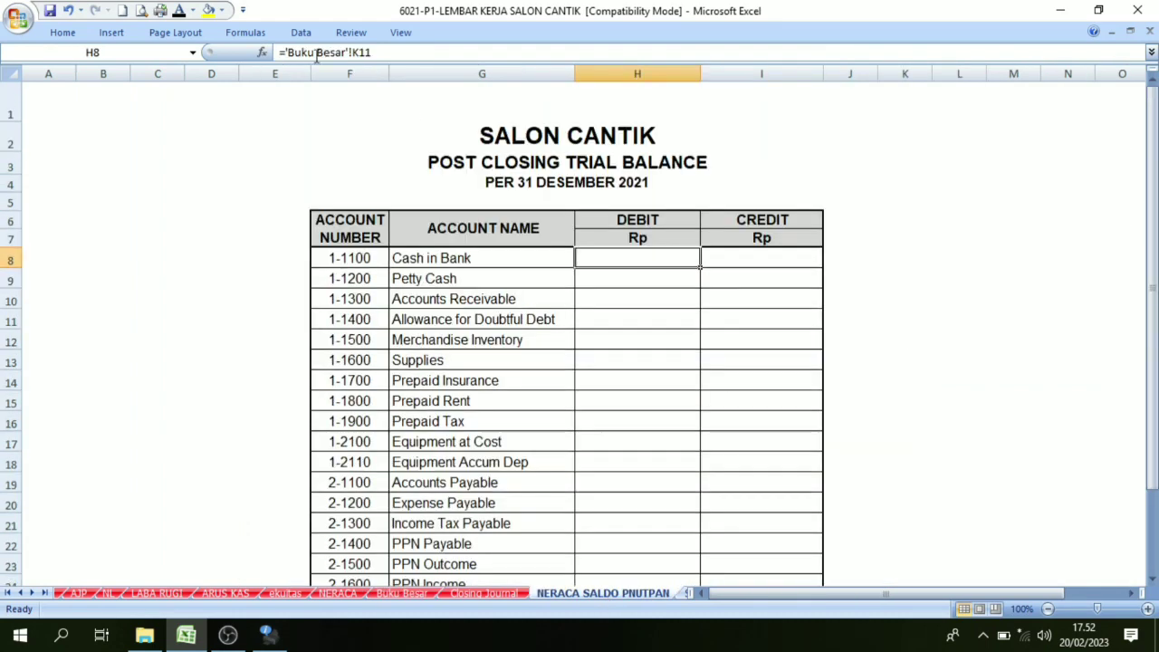
{"action": "left_click", "coordinate": [185, 13]}
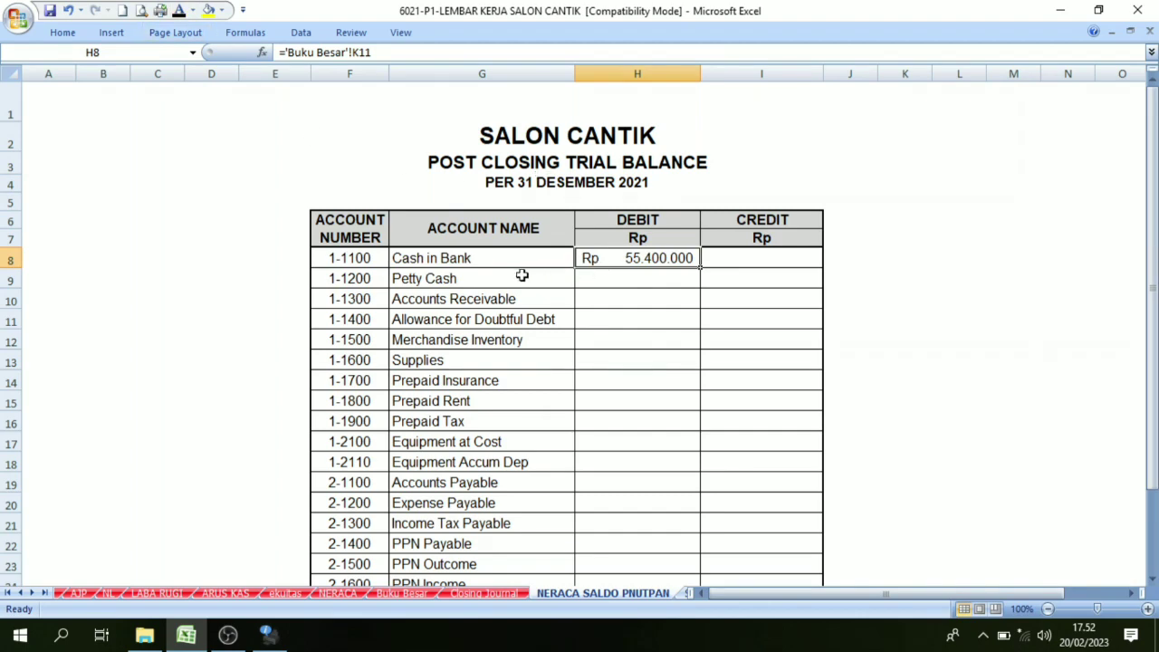
Check Petty Cash's final debit balance on Buku Besar and reveal its linked amount in H9 of NERACA SALDO PNUTPAN with black font
{"action": "left_click", "coordinate": [459, 283]}
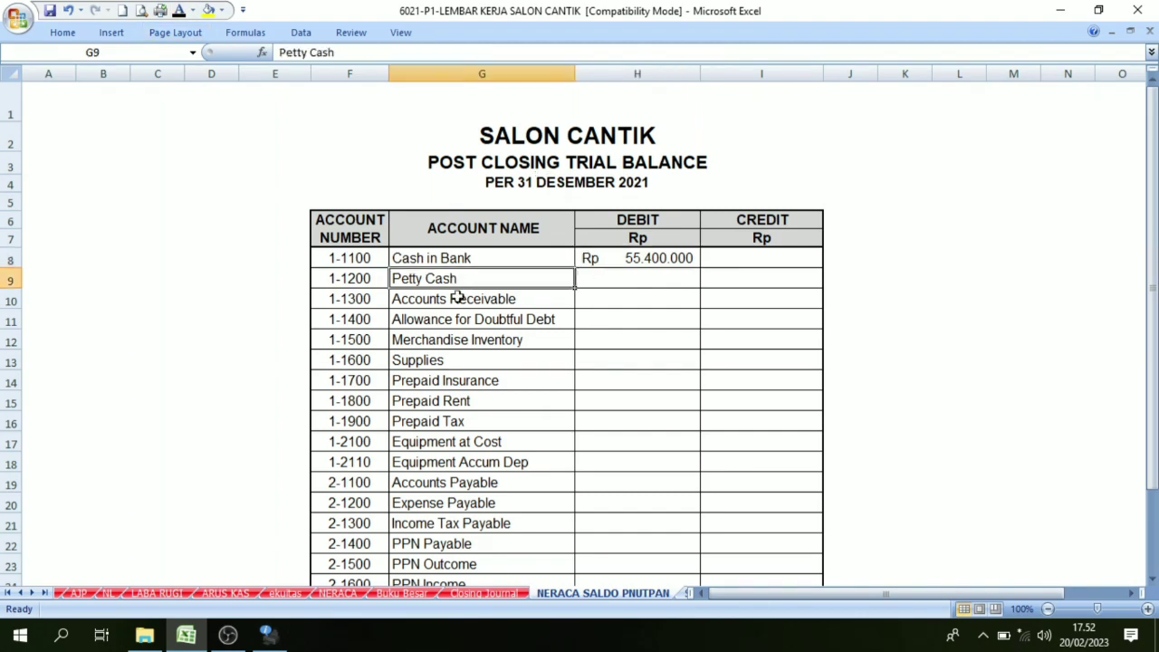
{"action": "left_click", "coordinate": [401, 594]}
{"action": "scroll", "coordinate": [462, 470], "scroll_direction": "down", "scroll_amount": 2}
{"action": "left_click", "coordinate": [315, 314]}
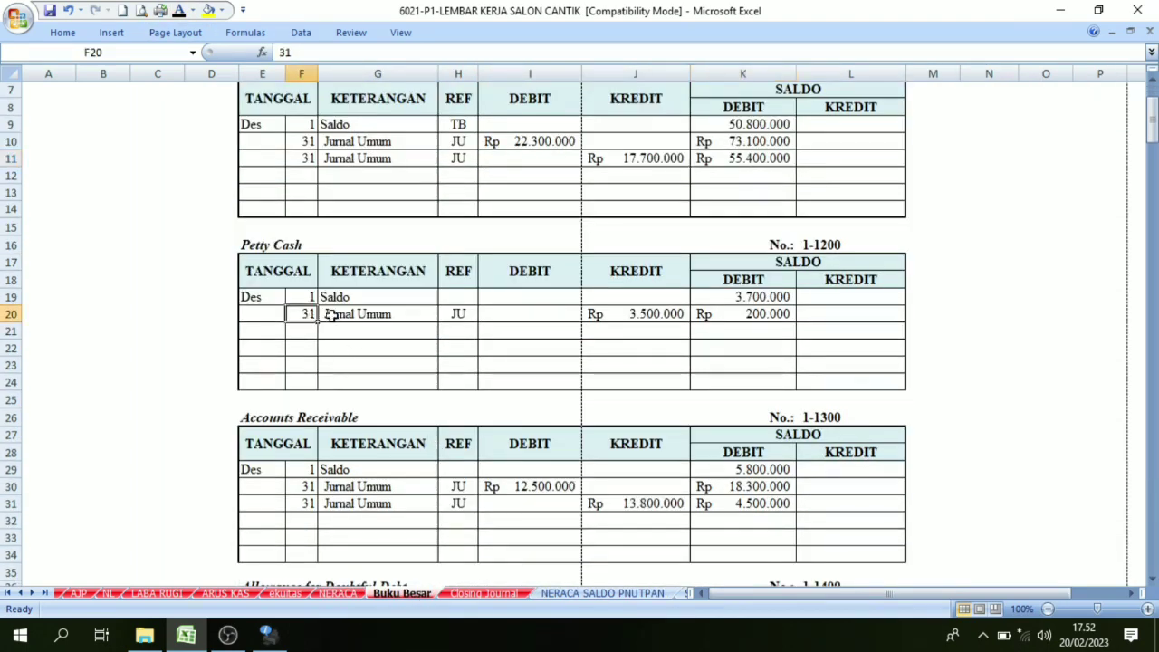
{"action": "left_click", "coordinate": [484, 592]}
{"action": "left_click", "coordinate": [602, 593]}
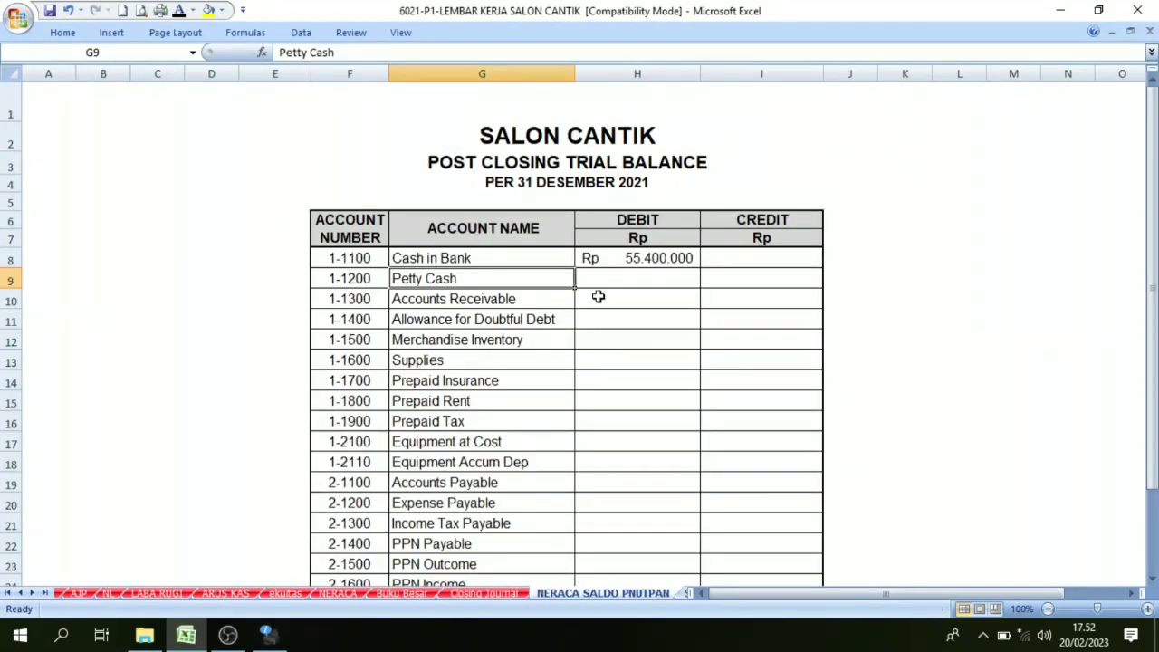
{"action": "left_click", "coordinate": [600, 279]}
{"action": "left_click", "coordinate": [180, 11]}
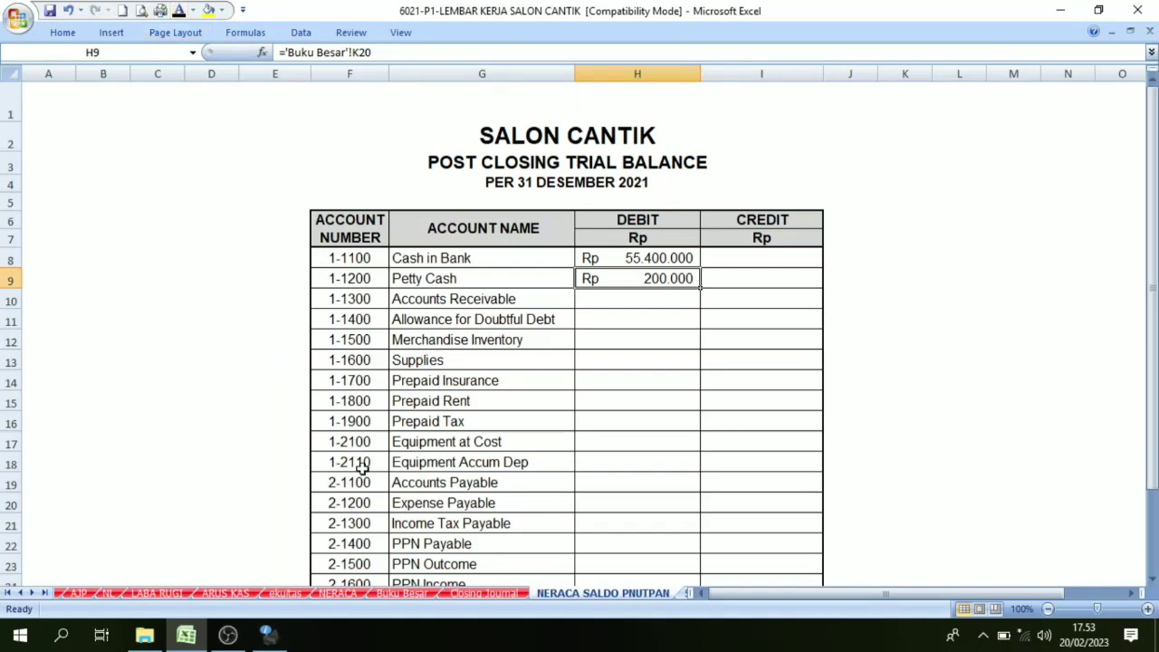
Check Accounts Receivable's final debit balance in K31 on Buku Besar and reveal its linked amount in H10 of the trial balance
{"action": "left_click", "coordinate": [408, 593]}
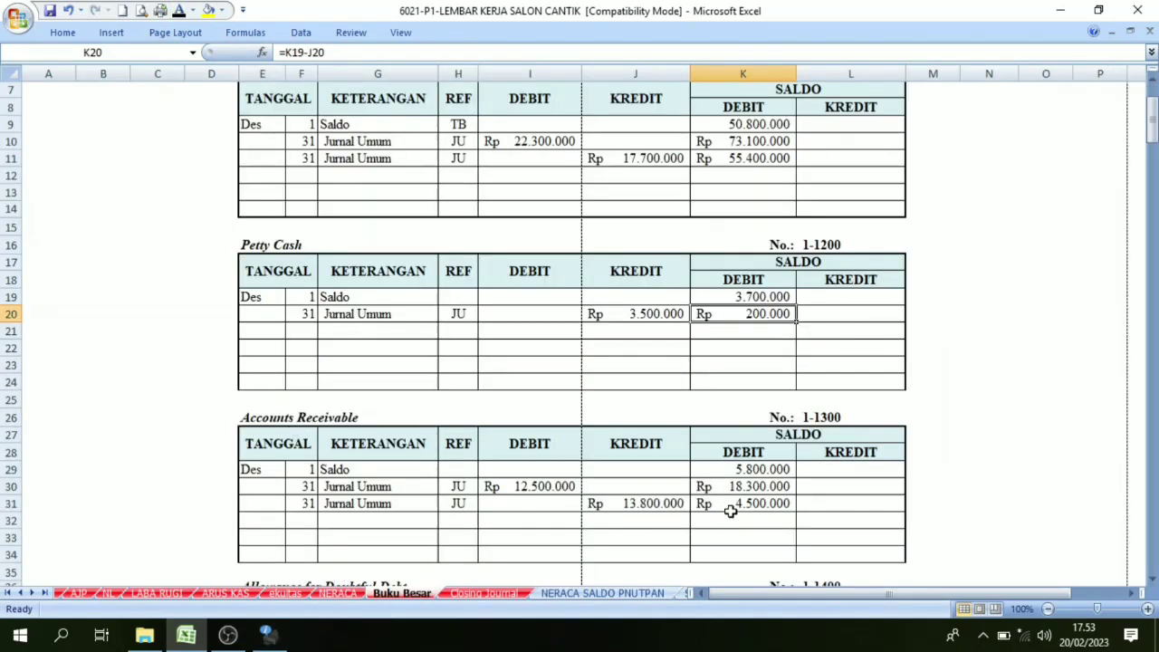
{"action": "left_click", "coordinate": [740, 485]}
{"action": "left_click", "coordinate": [729, 503]}
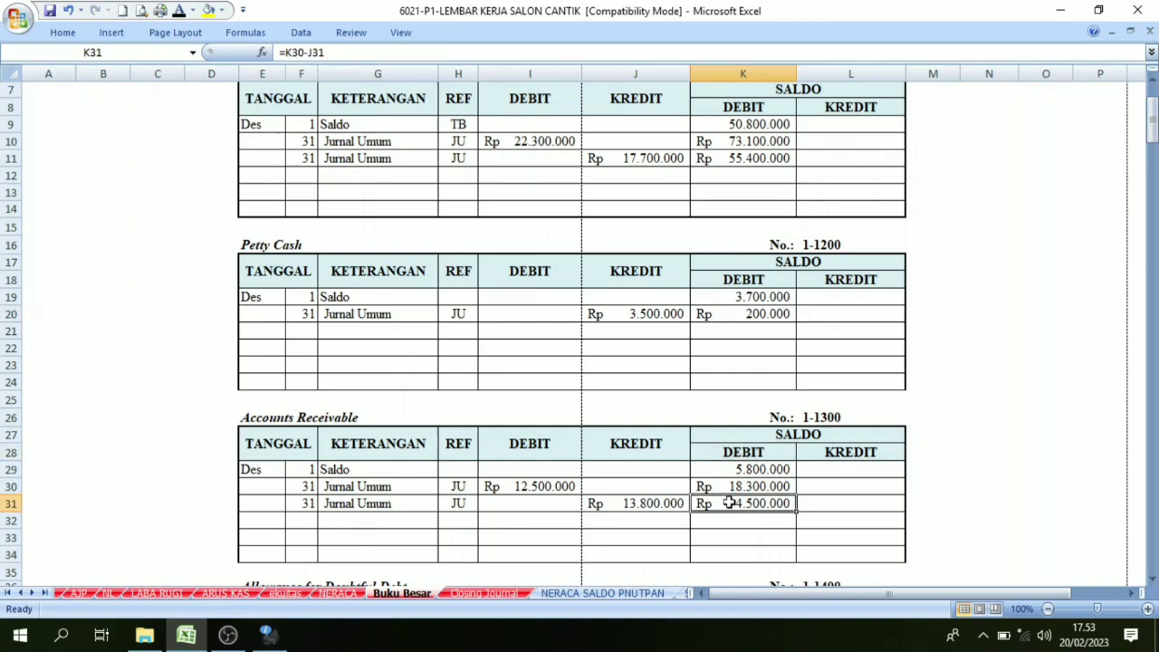
{"action": "left_click", "coordinate": [572, 592]}
{"action": "left_click", "coordinate": [588, 302]}
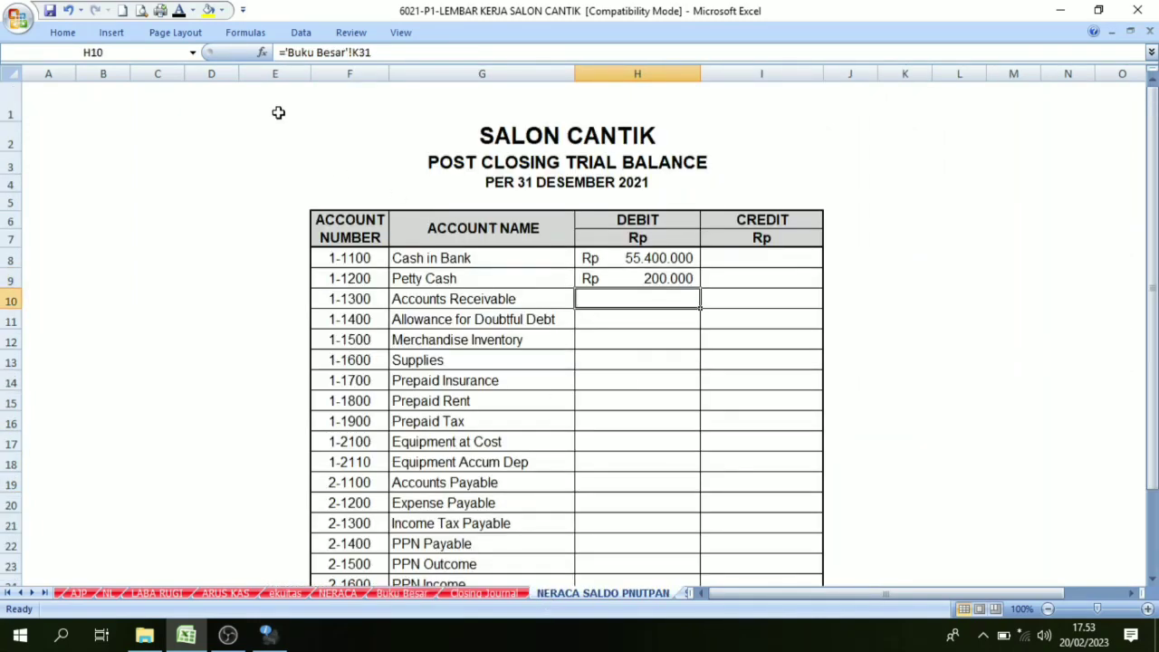
{"action": "left_click", "coordinate": [179, 11]}
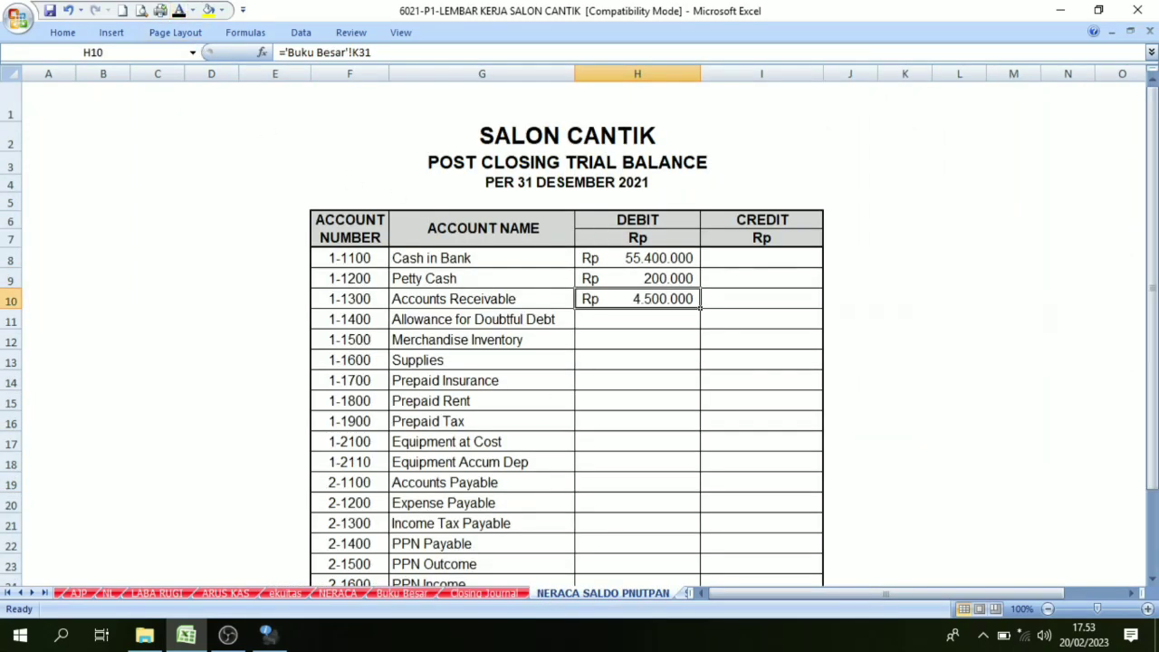
Check Allowance for Doubtful Debt's credit balance in L40 on Buku Besar and reveal its credit amount in I11 of the trial balance
{"action": "left_click", "coordinate": [401, 592]}
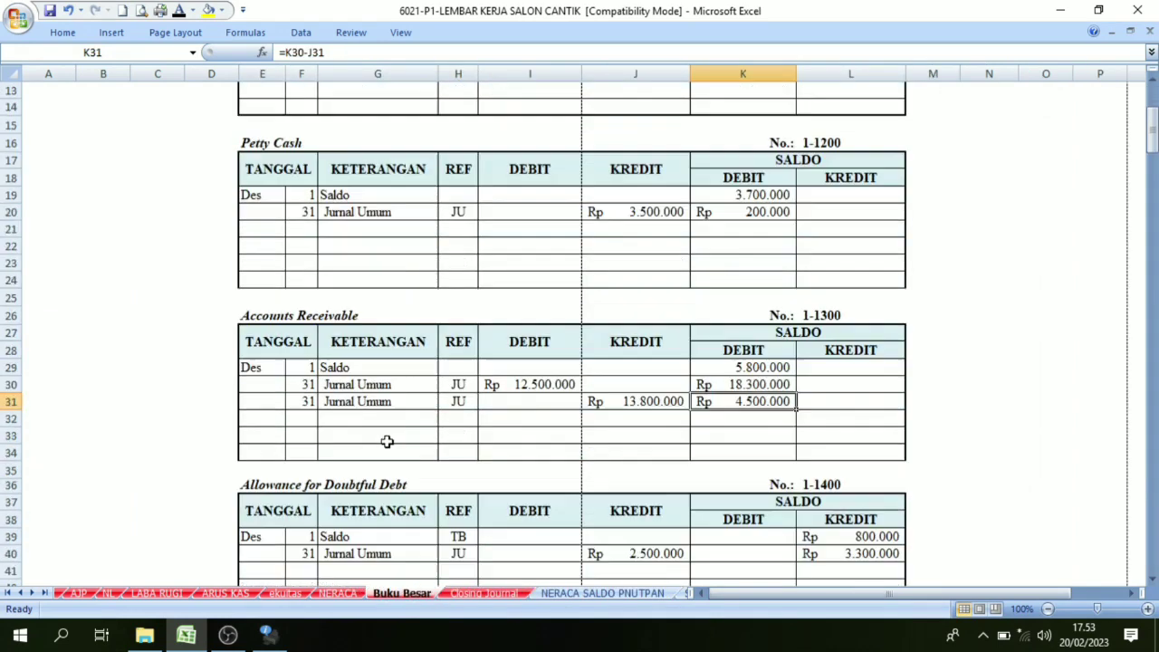
{"action": "scroll", "coordinate": [387, 441], "scroll_direction": "down", "scroll_amount": 1}
{"action": "scroll", "coordinate": [419, 500], "scroll_direction": "down", "scroll_amount": 1}
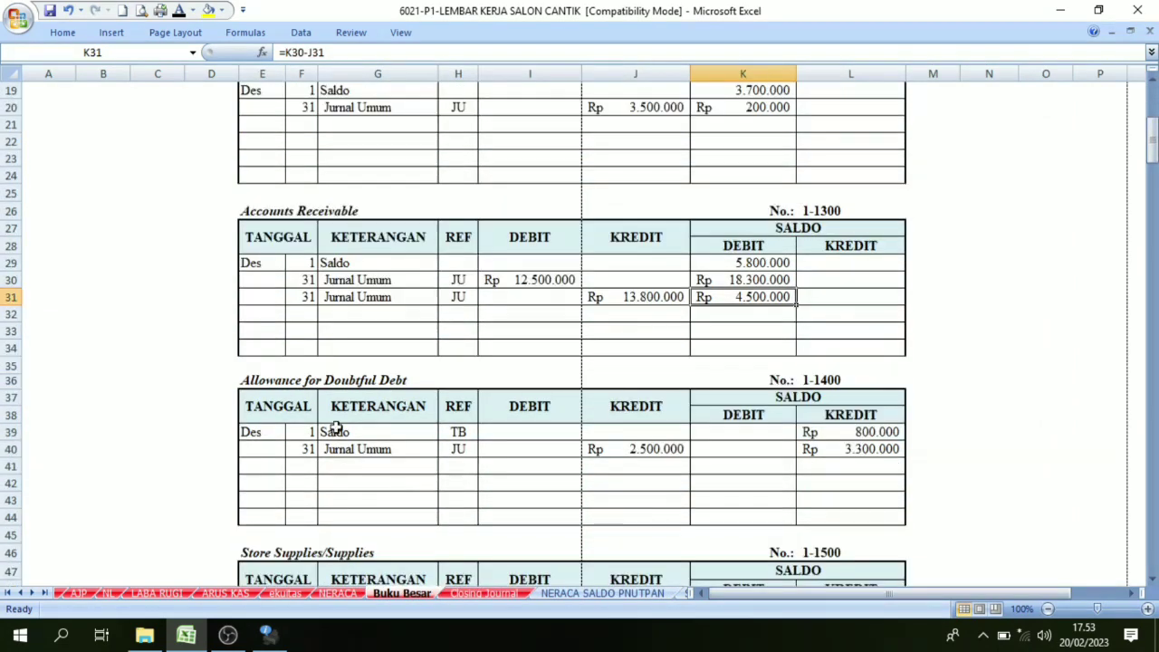
{"action": "left_click", "coordinate": [840, 448]}
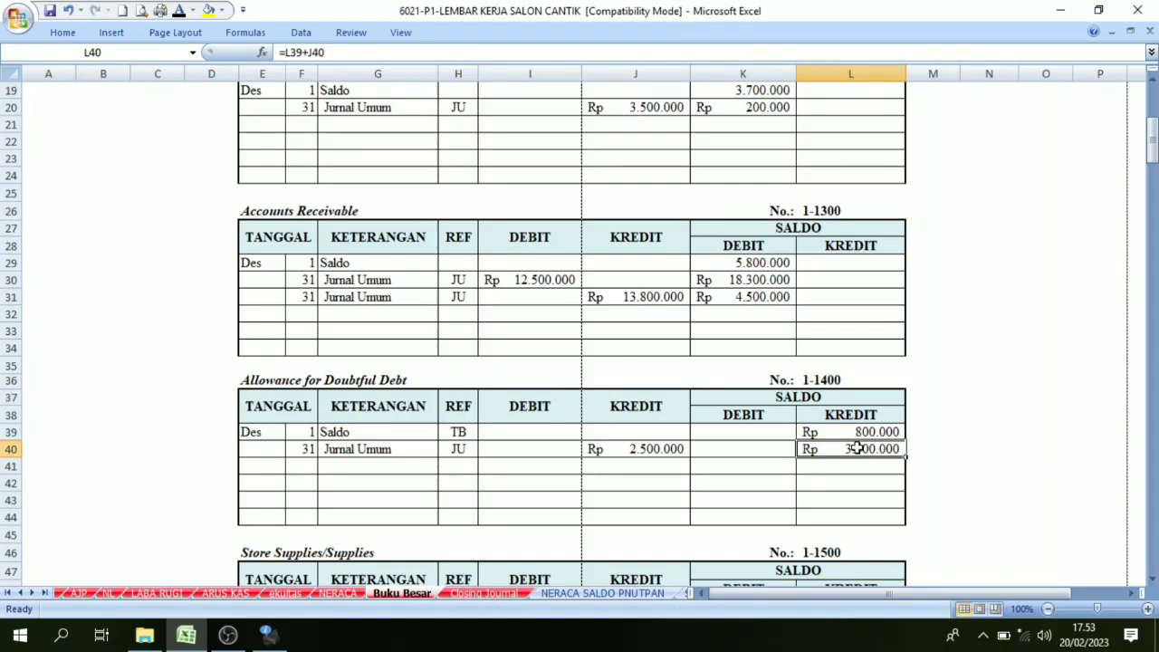
{"action": "left_click", "coordinate": [604, 592]}
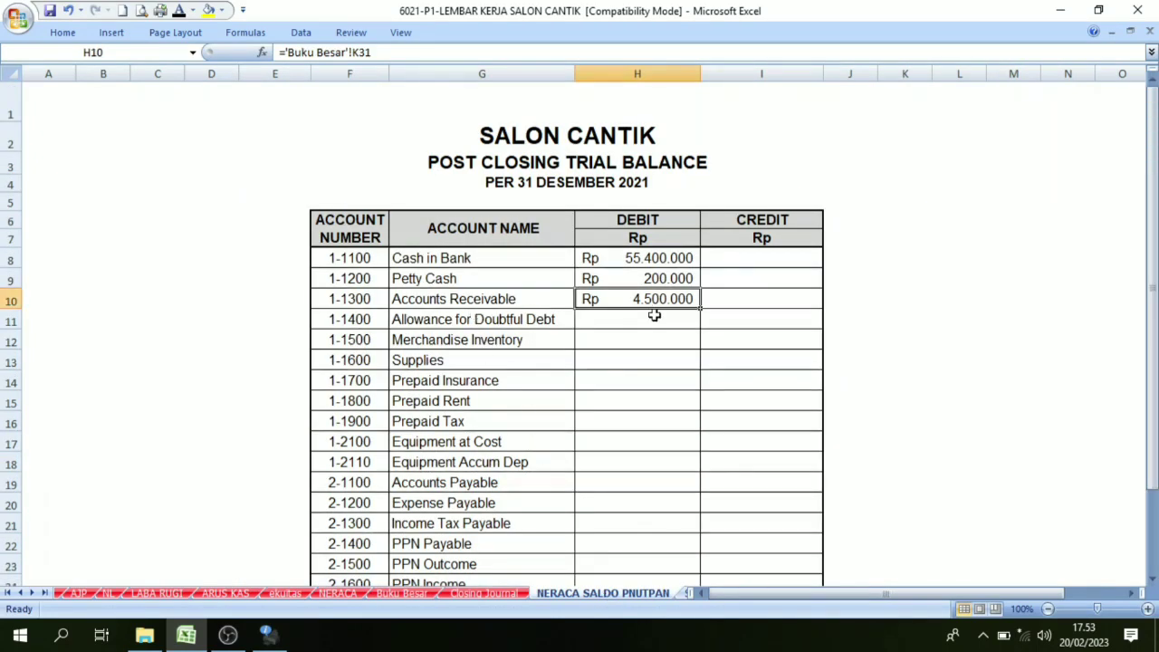
{"action": "left_click", "coordinate": [764, 318]}
Look through the remaining Buku Besar ledgers and reveal all remaining debit and credit amounts in H8:I26 of the trial balance with black font
{"action": "left_click", "coordinate": [636, 342]}
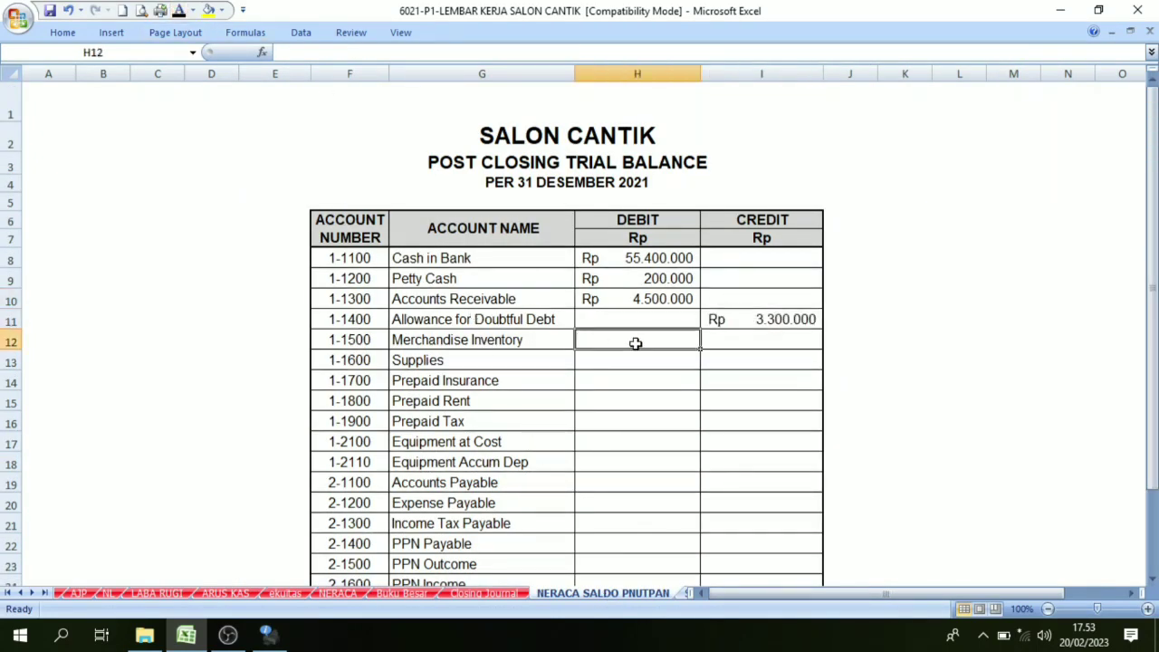
{"action": "left_click", "coordinate": [403, 594]}
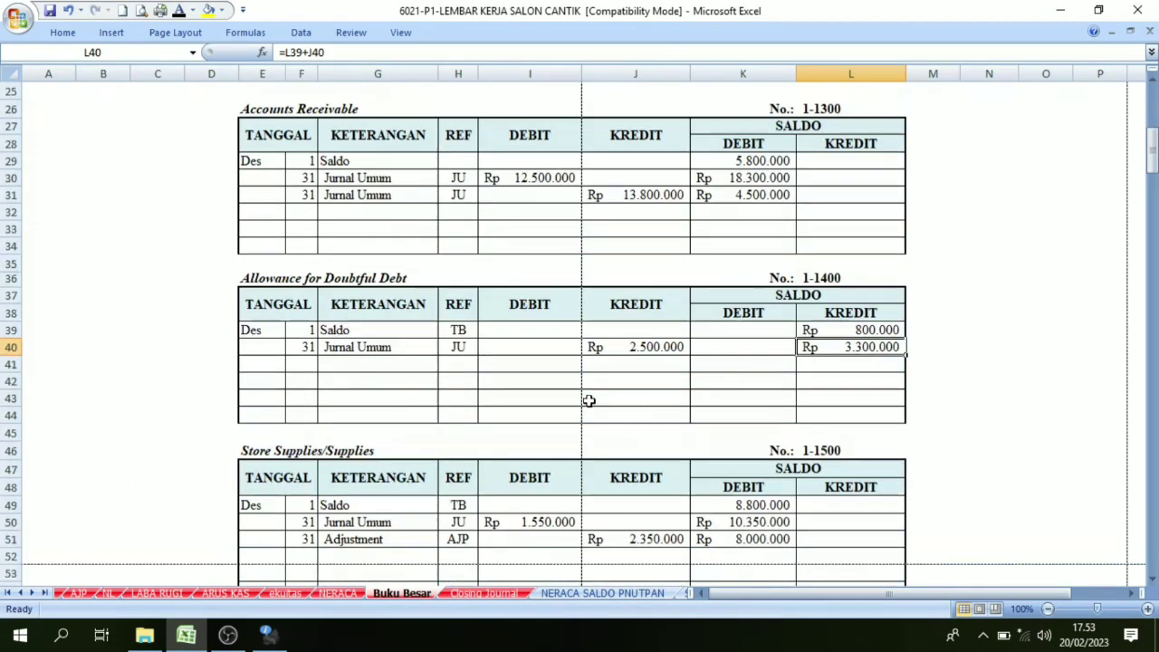
{"action": "scroll", "coordinate": [451, 345], "scroll_direction": "down", "scroll_amount": 10}
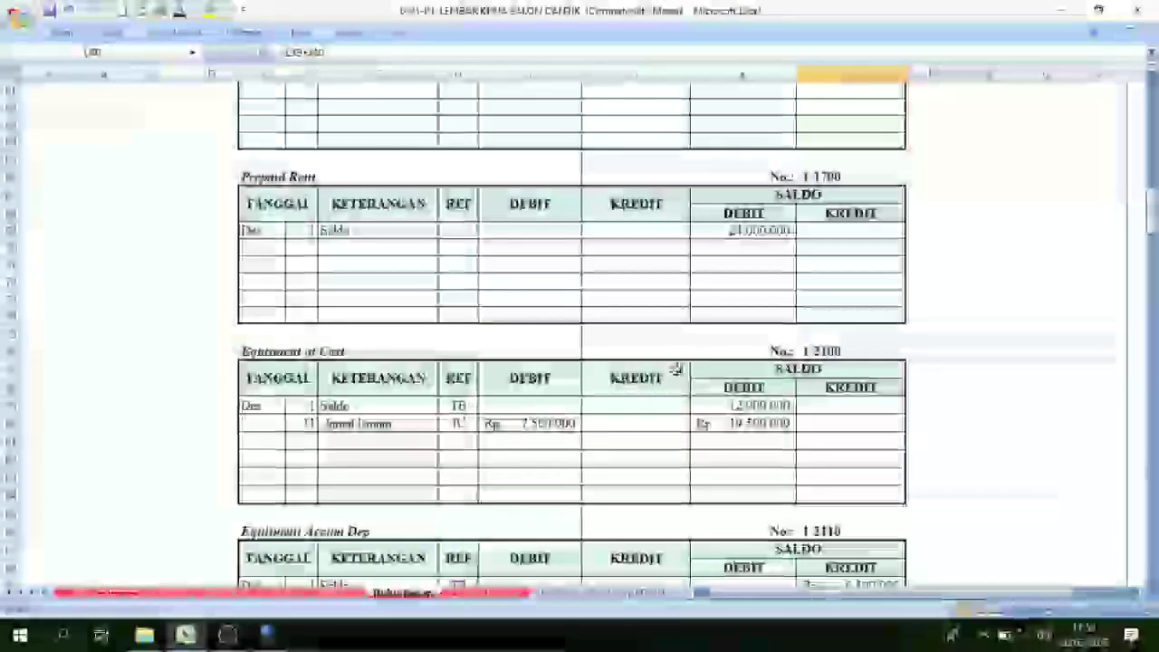
{"action": "scroll", "coordinate": [678, 370], "scroll_direction": "up", "scroll_amount": 5}
{"action": "scroll", "coordinate": [668, 388], "scroll_direction": "down", "scroll_amount": 12}
{"action": "scroll", "coordinate": [644, 548], "scroll_direction": "up", "scroll_amount": 4}
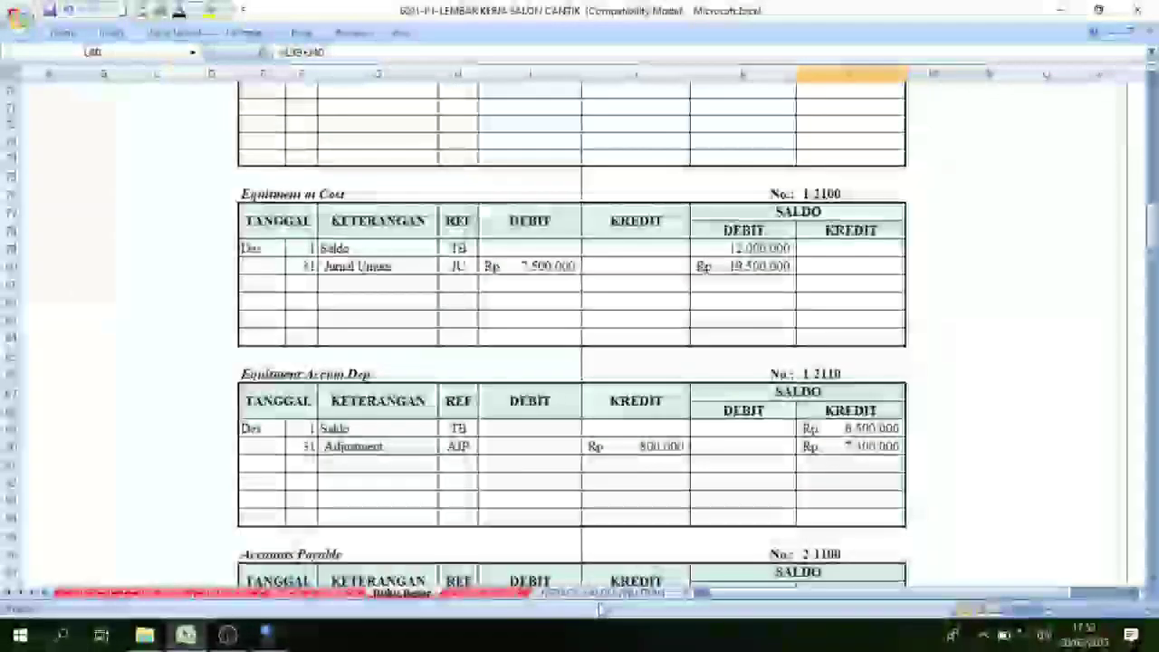
{"action": "left_click", "coordinate": [595, 595]}
{"action": "left_click_drag", "start_coordinate": [625, 256], "coordinate": [774, 520]}
{"action": "scroll", "coordinate": [730, 500], "scroll_direction": "up", "scroll_amount": 2}
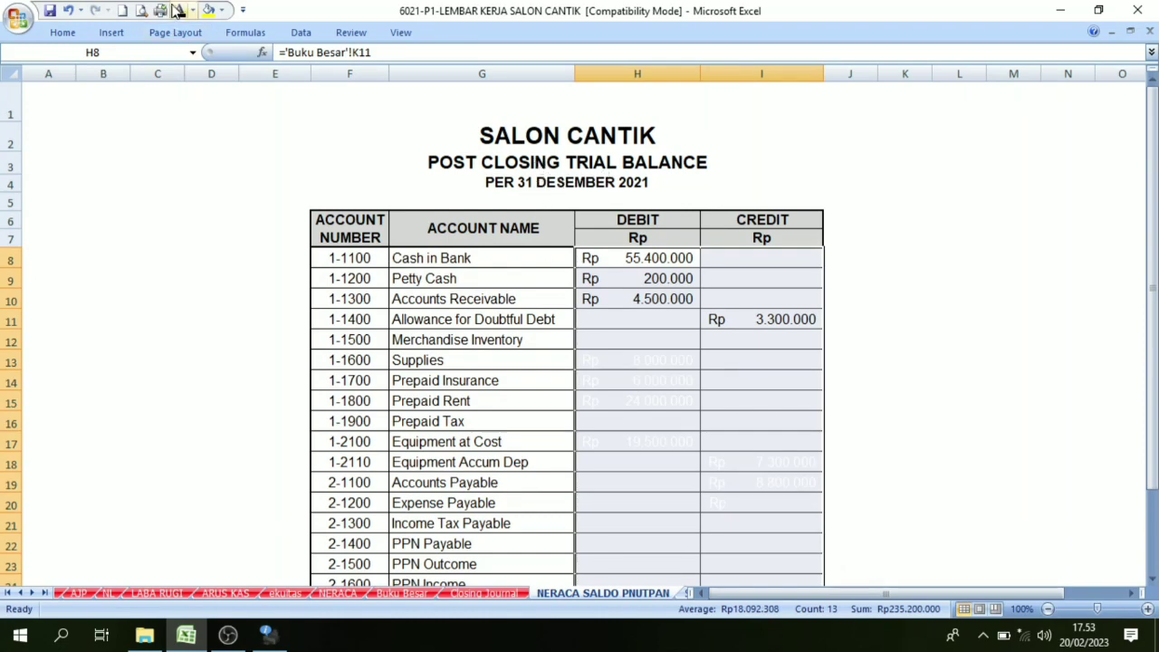
{"action": "left_click", "coordinate": [715, 405]}
Reveal the Jumlah row's debit and credit totals in H27:I27, which use =SUM(H8:H26) and =SUM(I8:I26), with black font
{"action": "scroll", "coordinate": [714, 398], "scroll_direction": "down", "scroll_amount": 4}
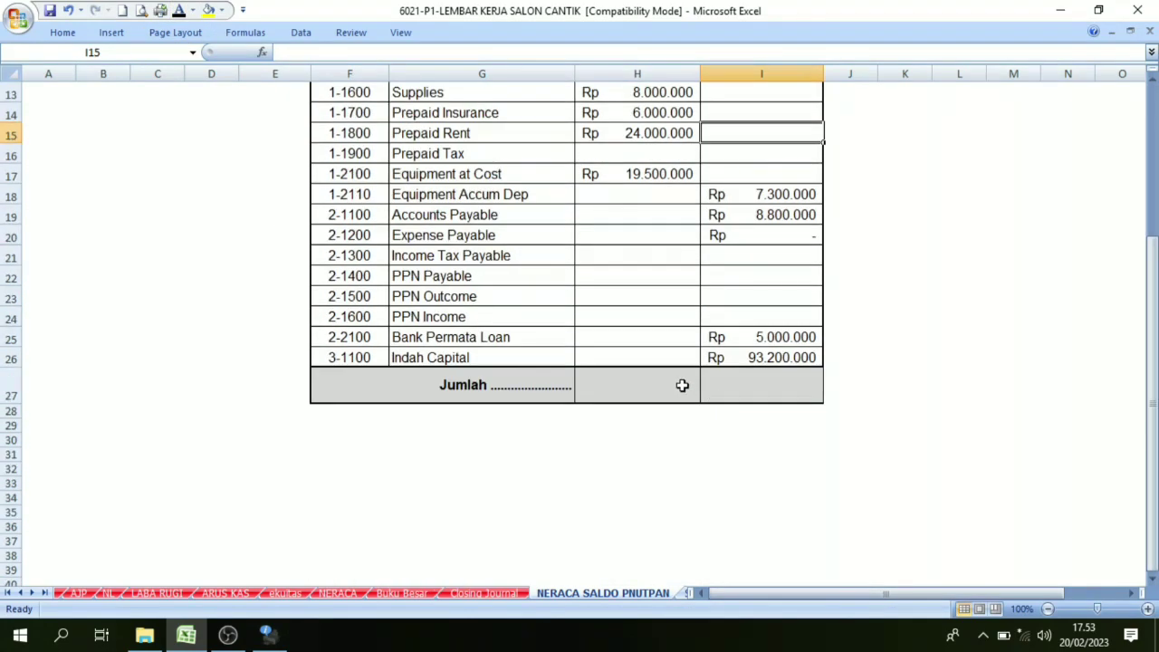
{"action": "scroll", "coordinate": [680, 362], "scroll_direction": "up", "scroll_amount": 2}
{"action": "scroll", "coordinate": [669, 290], "scroll_direction": "down", "scroll_amount": 3}
{"action": "left_click_drag", "start_coordinate": [628, 322], "coordinate": [749, 324]}
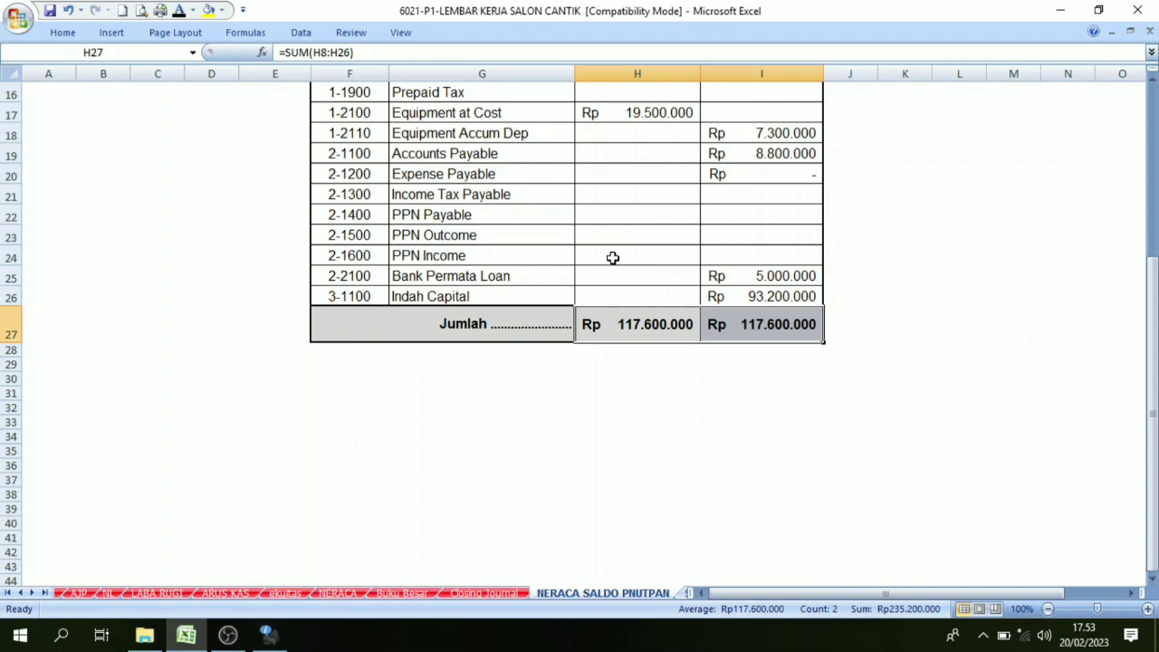
{"action": "left_click", "coordinate": [939, 235]}
Compare the trial balance's debit and credit totals in H27 and I27, and glance at the Closing Journal sheet
{"action": "scroll", "coordinate": [686, 230], "scroll_direction": "up", "scroll_amount": 5}
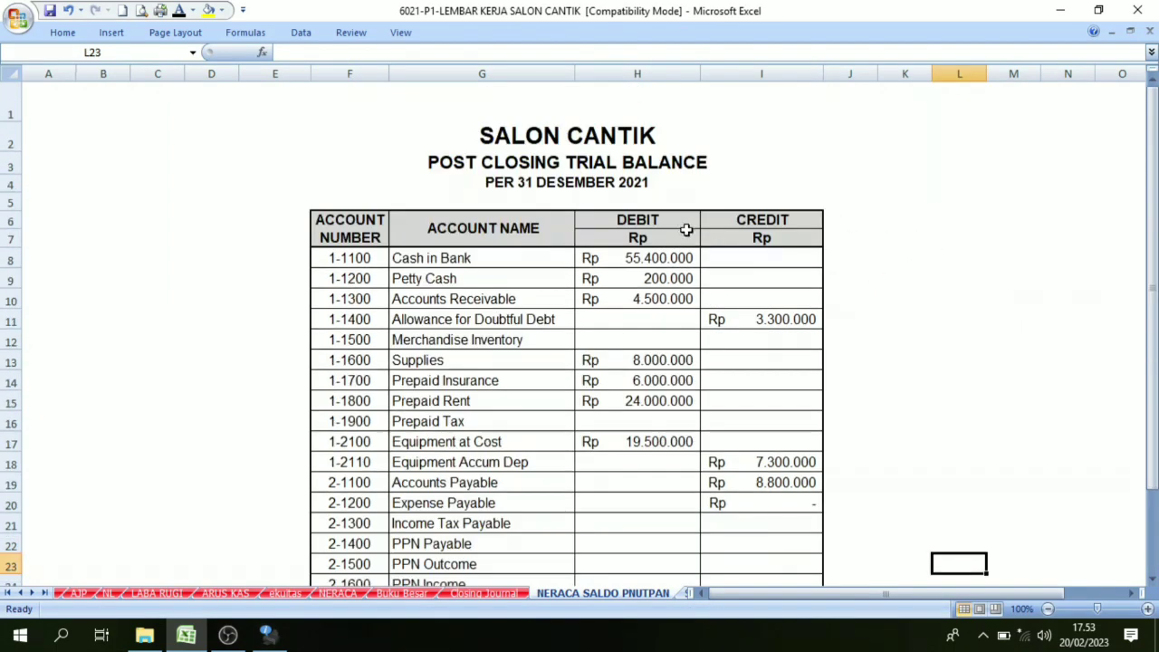
{"action": "scroll", "coordinate": [626, 333], "scroll_direction": "down", "scroll_amount": 4}
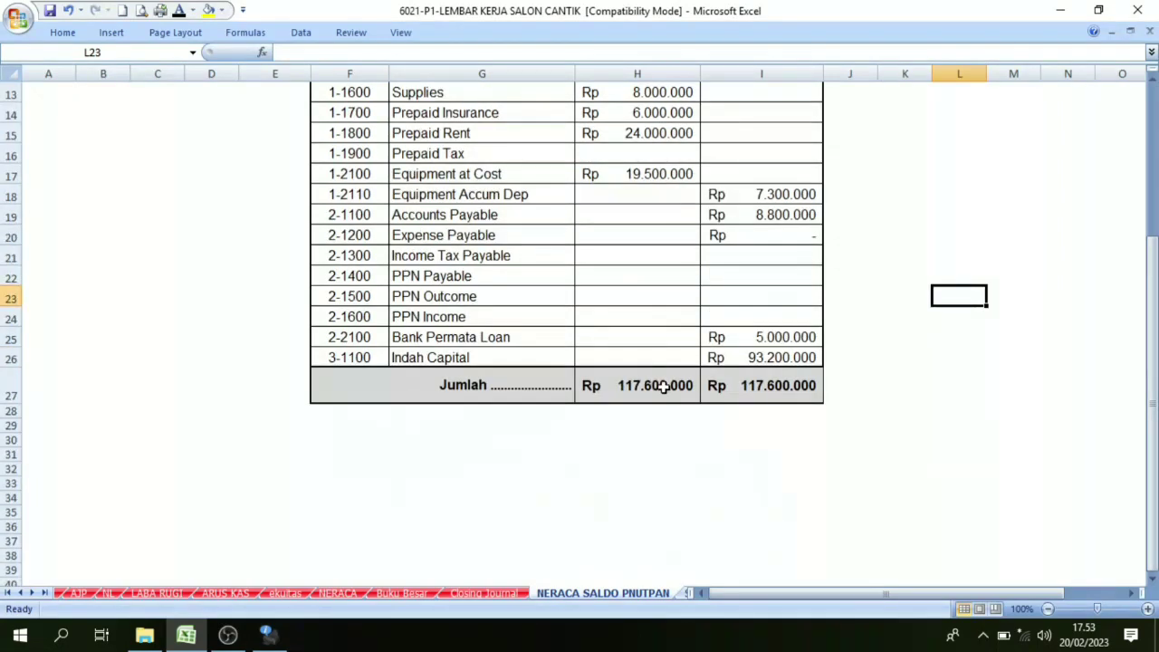
{"action": "left_click", "coordinate": [668, 386]}
{"action": "key", "text": "Right"}
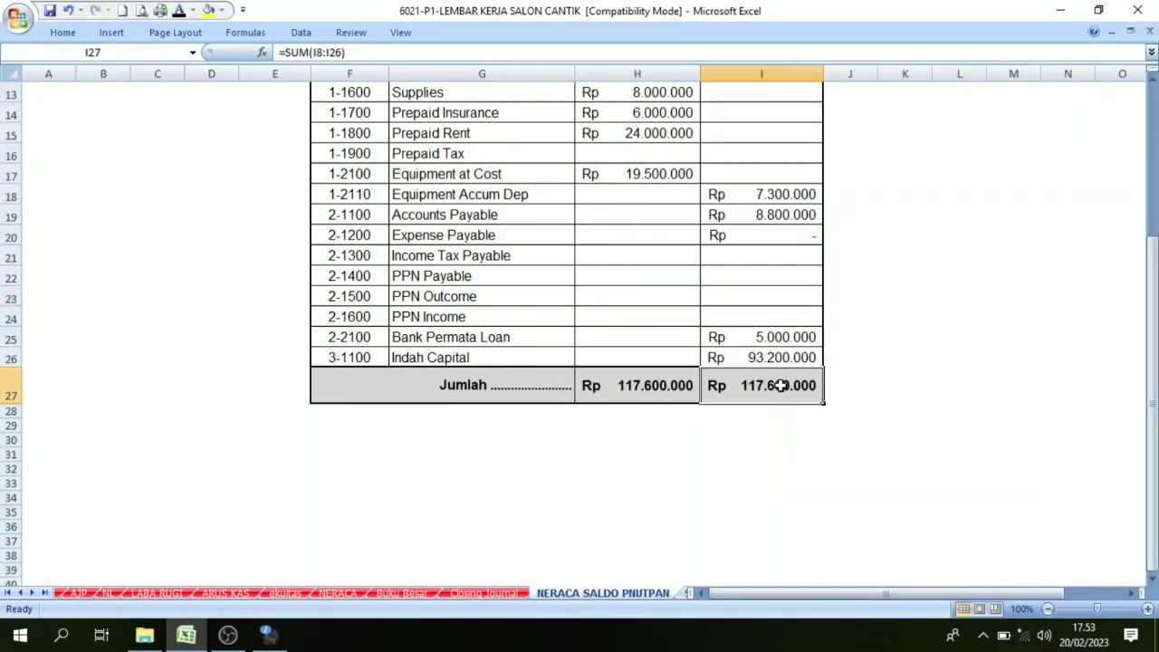
{"action": "key", "text": "Left"}
{"action": "key", "text": "Right"}
{"action": "scroll", "coordinate": [704, 391], "scroll_direction": "up", "scroll_amount": 4}
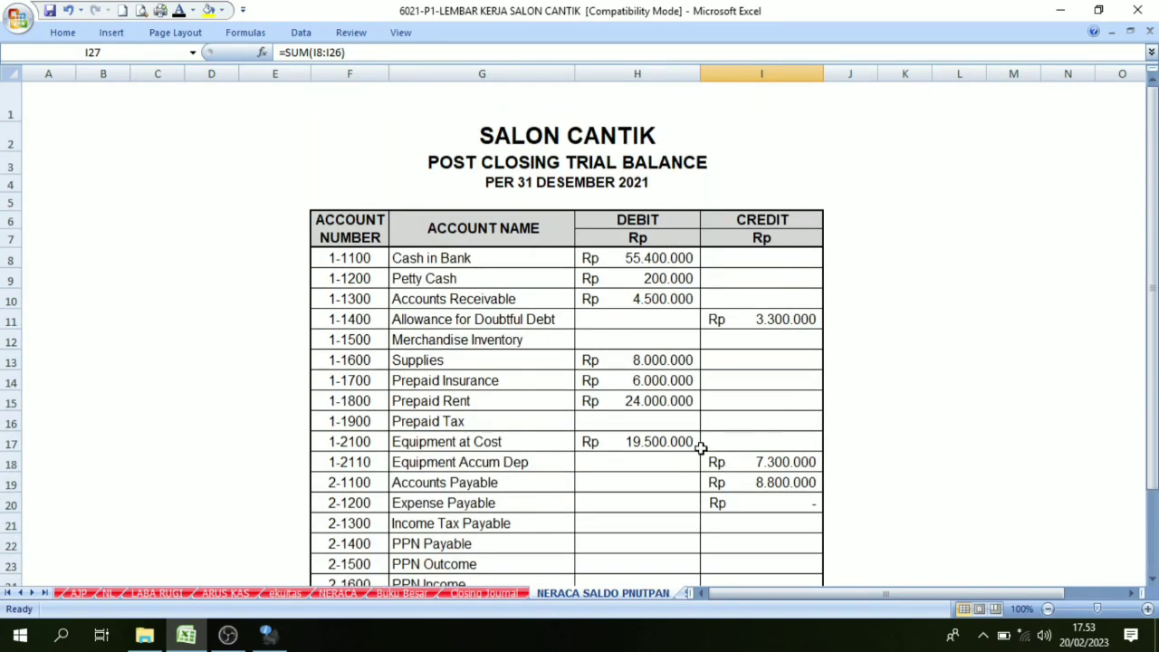
{"action": "left_click", "coordinate": [485, 593]}
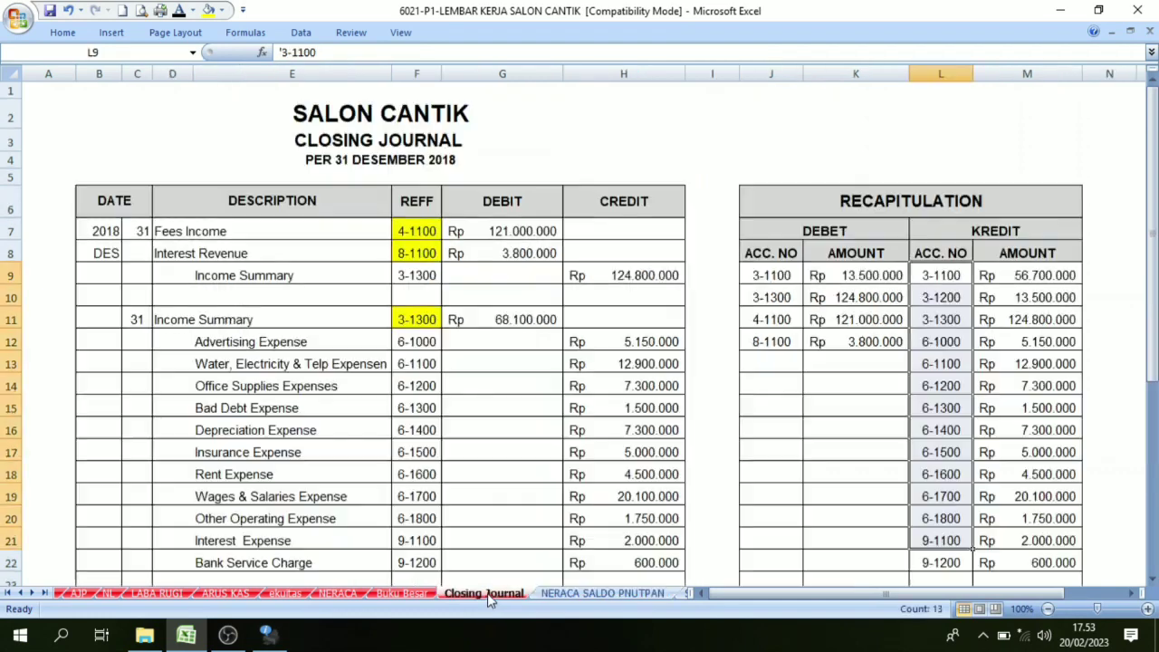
{"action": "left_click", "coordinate": [601, 594]}
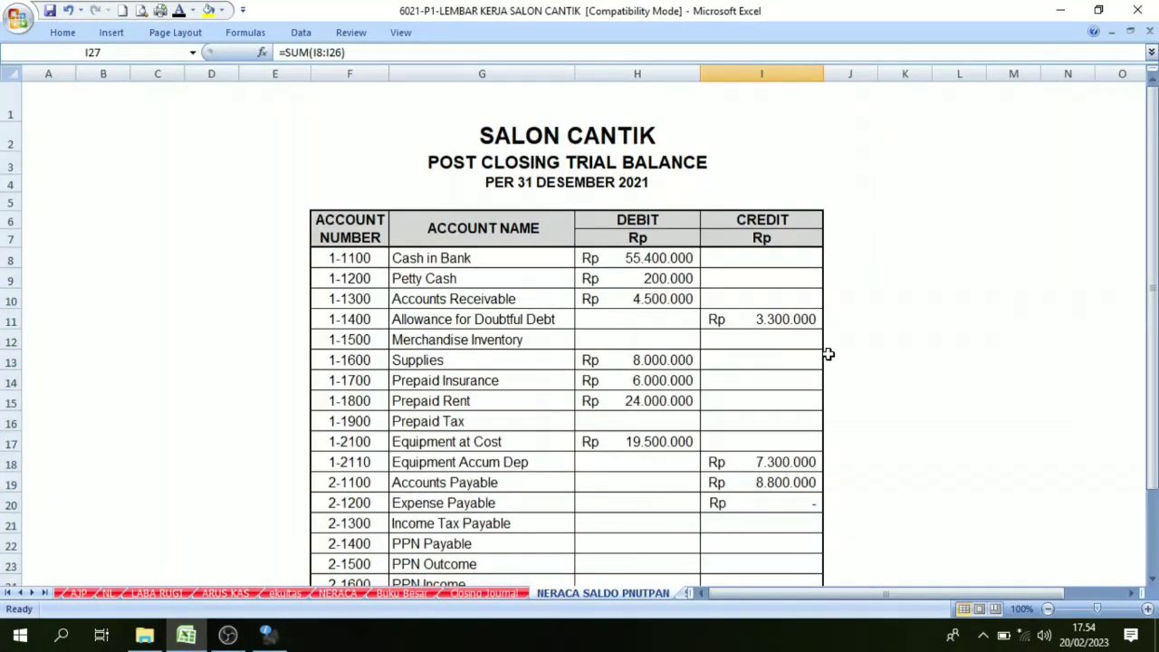